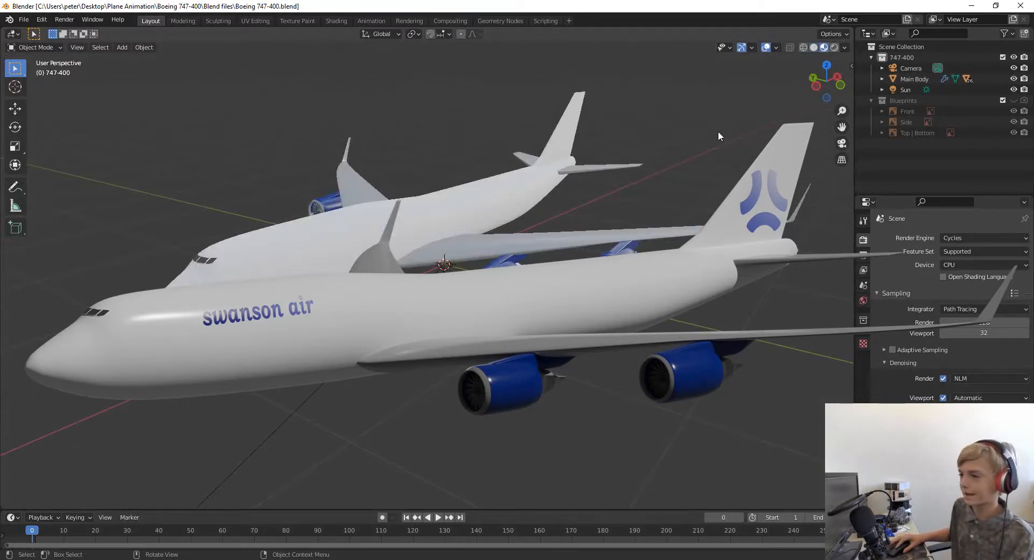
Examine the finished aircraft model and its landing gear from several angles, and save the Boeing 747-400 file
middle_click_drag(673, 141, 577, 76)
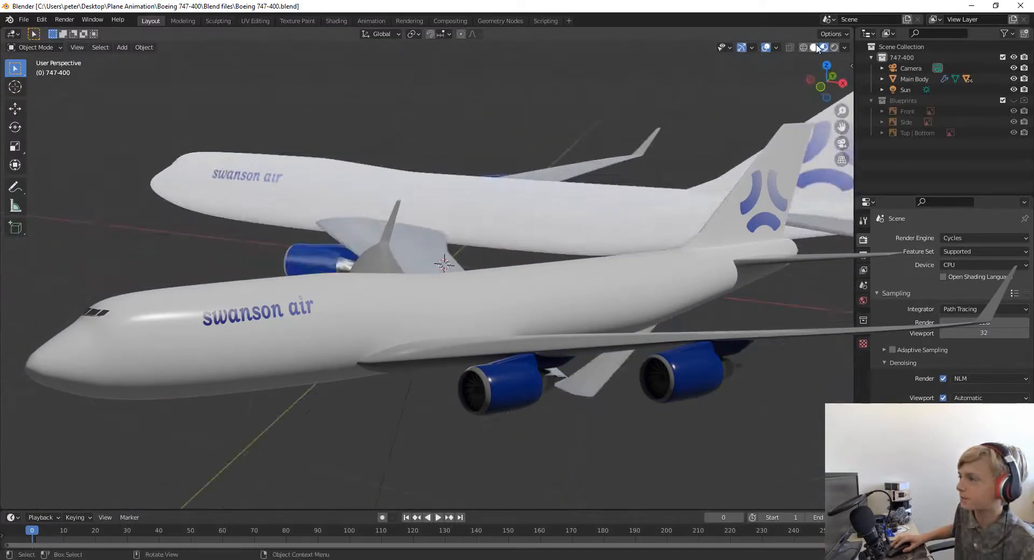
middle_click_drag(726, 134, 592, 160)
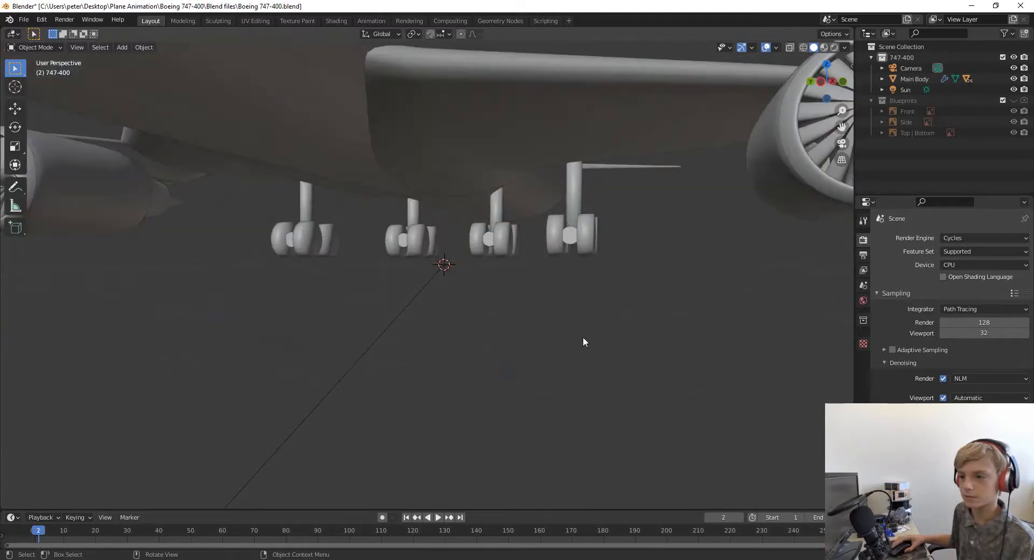
middle_click_drag(582, 337, 412, 289)
scroll(383, 325, "up", 4)
scroll(332, 289, "down", 8)
scroll(412, 289, "up", 1)
key("ctrl+s")
scroll(411, 288, "up", 4)
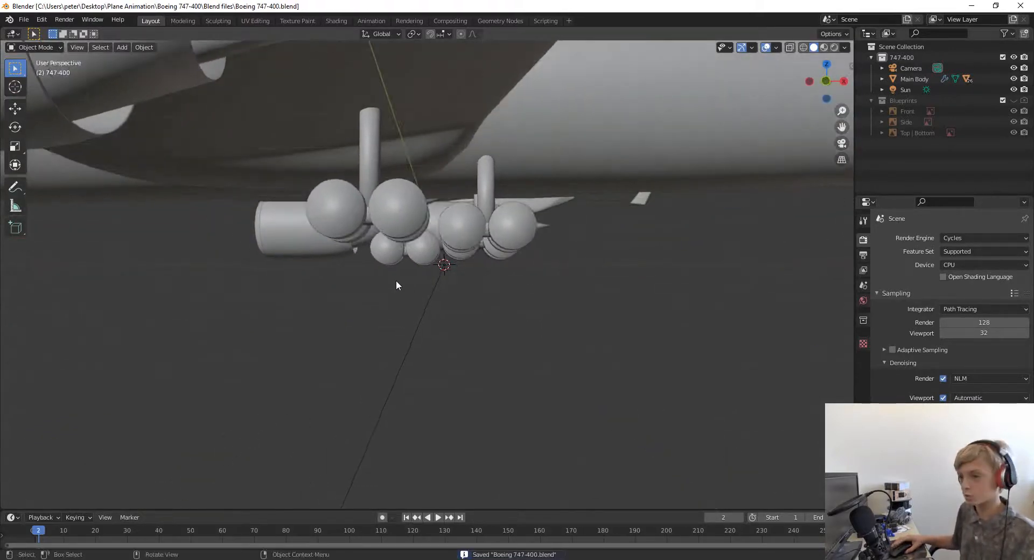
Compare the aircraft's underside and landing gear between frames 1 and 2 of the animation
key("Left")
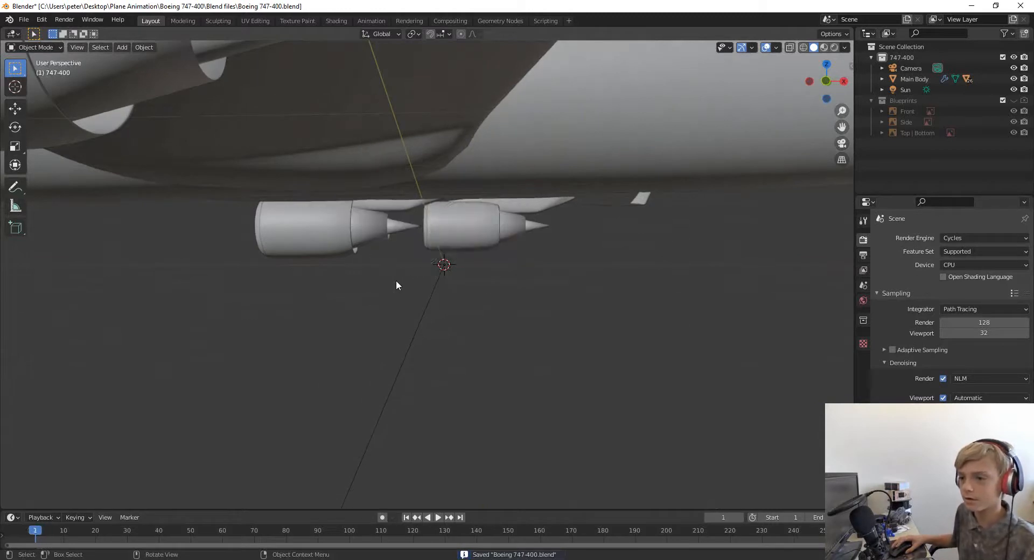
scroll(396, 281, "down", 6)
middle_click_drag(403, 280, 535, 237)
scroll(470, 288, "down", 4)
scroll(533, 278, "up", 6)
key("Right")
key("Left")
scroll(560, 234, "up", 4)
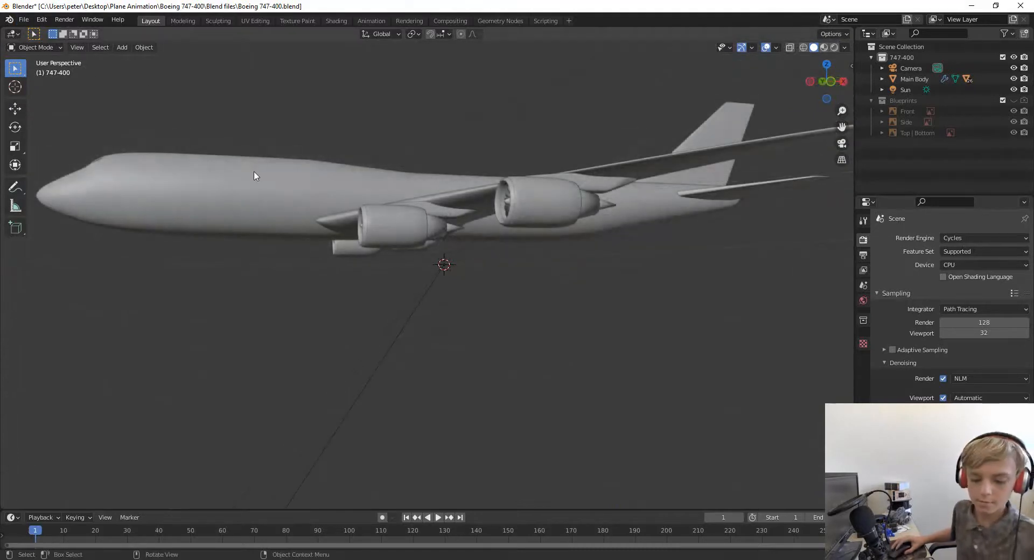
Save the aircraft file, and start a new file with all of its default objects deleted
key("ctrl+s")
left_click(42, 19)
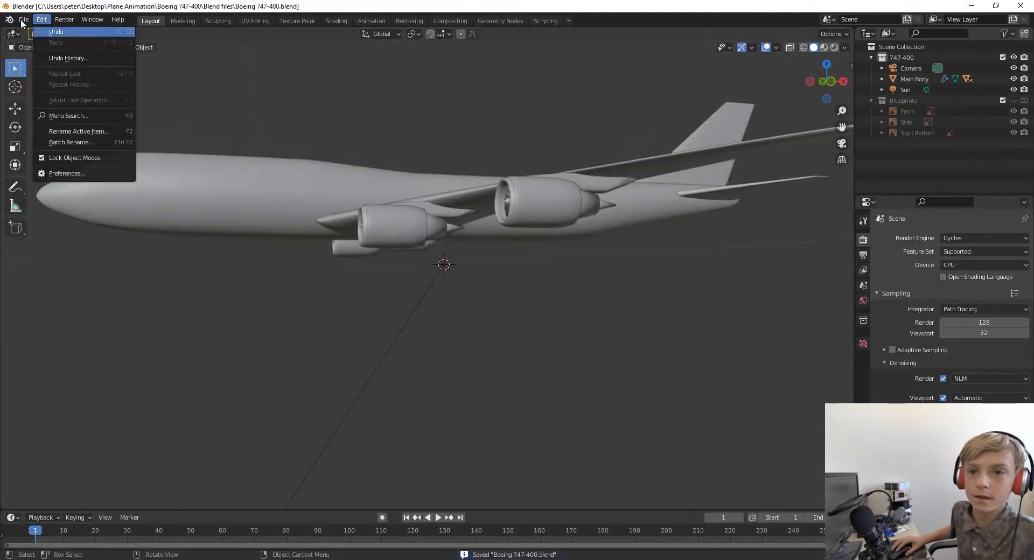
left_click(24, 21)
mouse_move(54, 32)
left_click(138, 32)
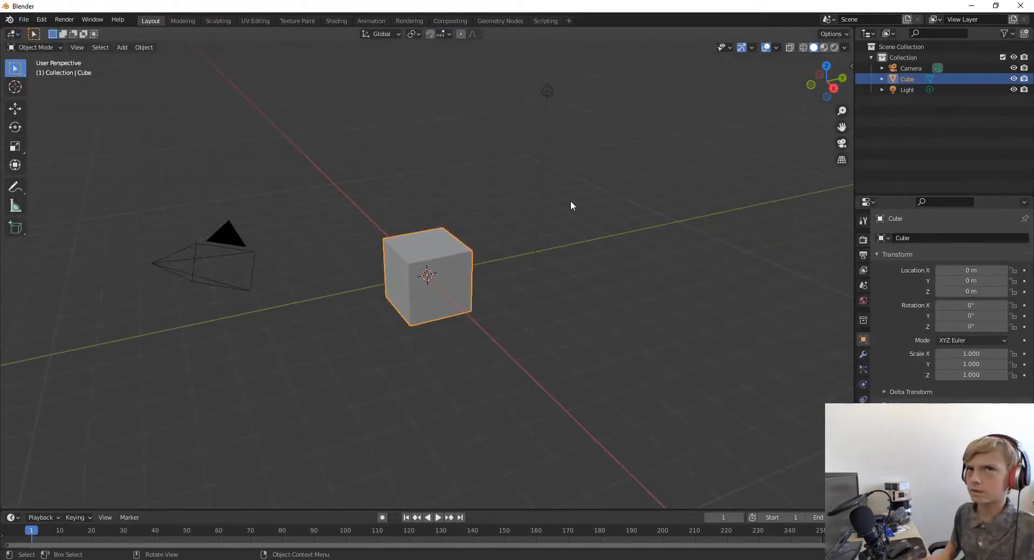
key("a")
key("Delete")
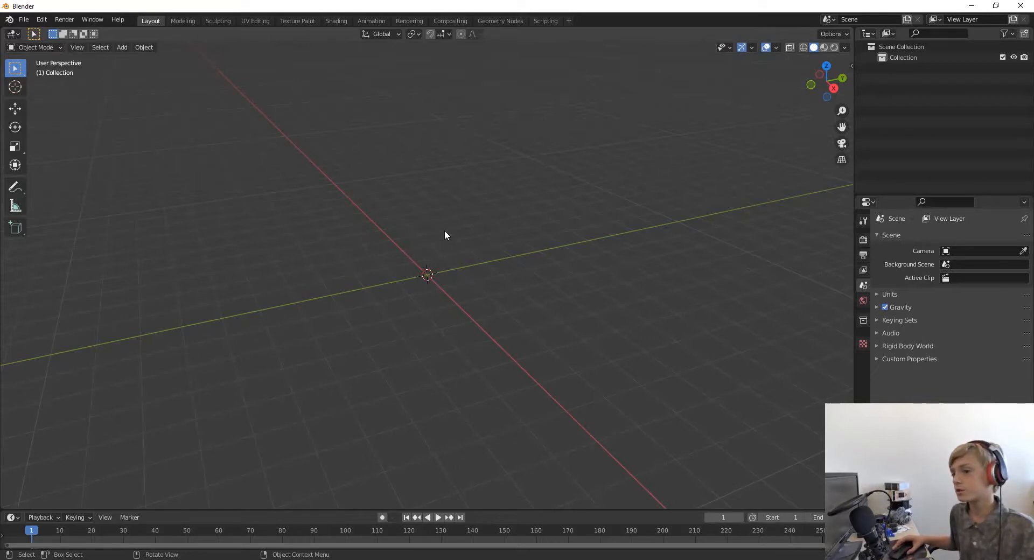
Try adding the front-view blueprint as a reference image, and delete it again
key("shift+a")
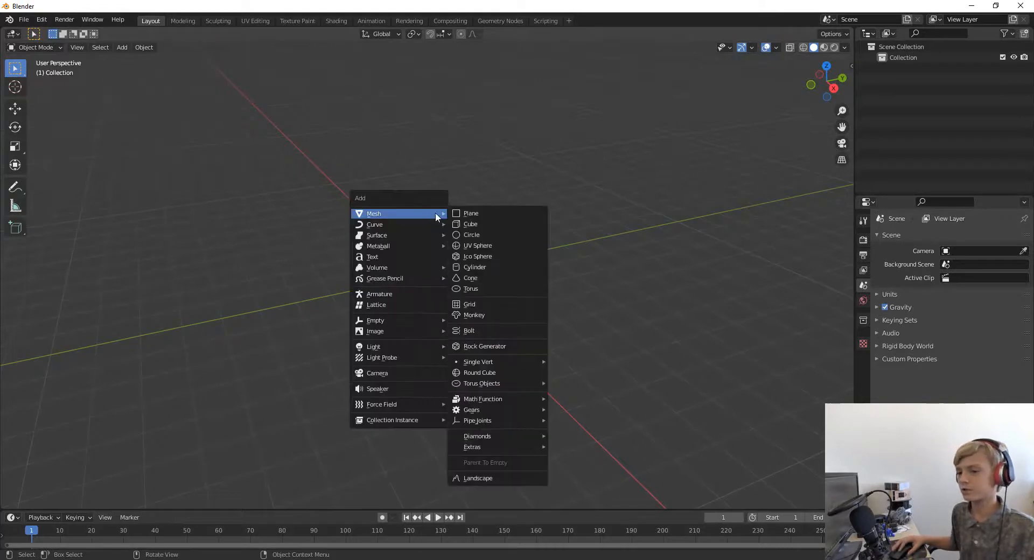
mouse_move(386, 322)
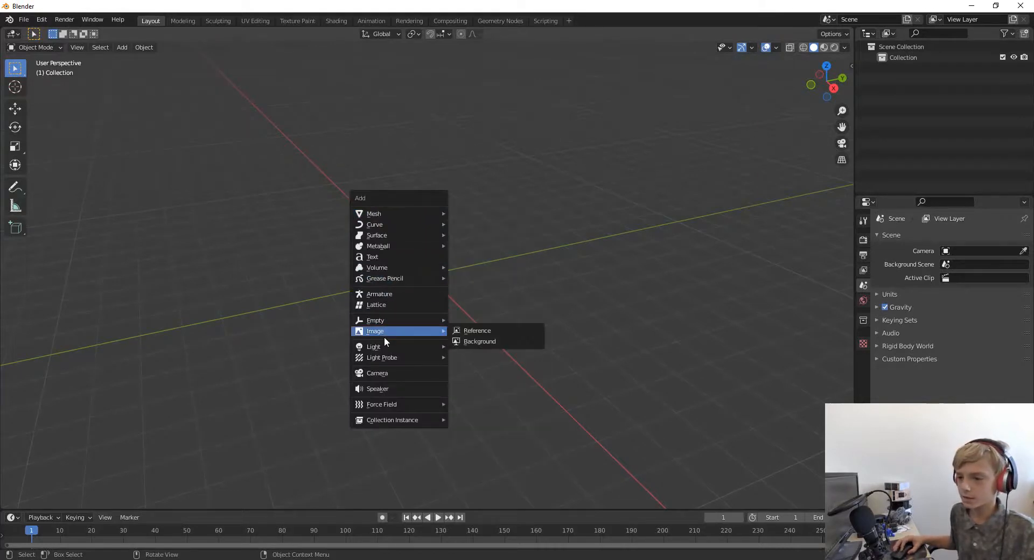
left_click(484, 329)
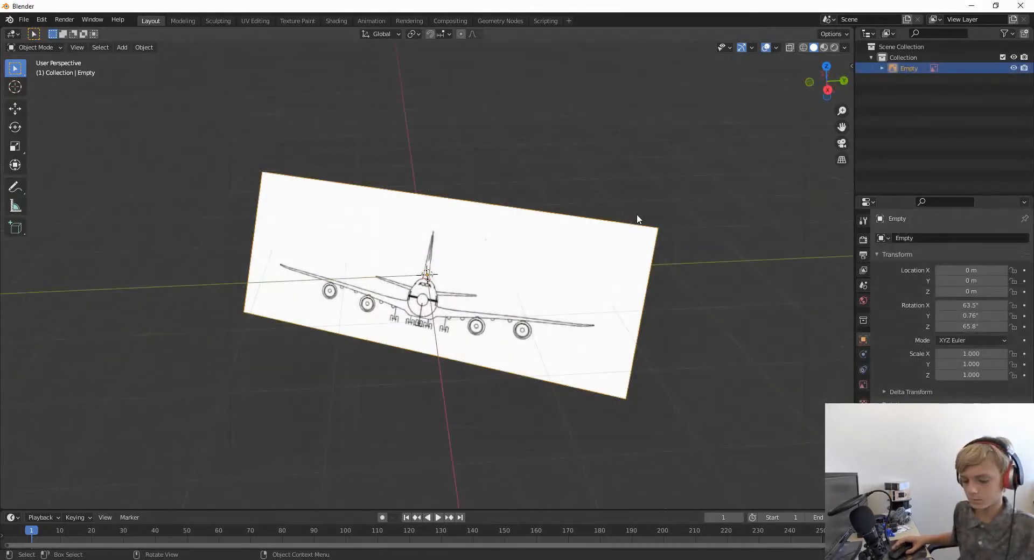
key("n")
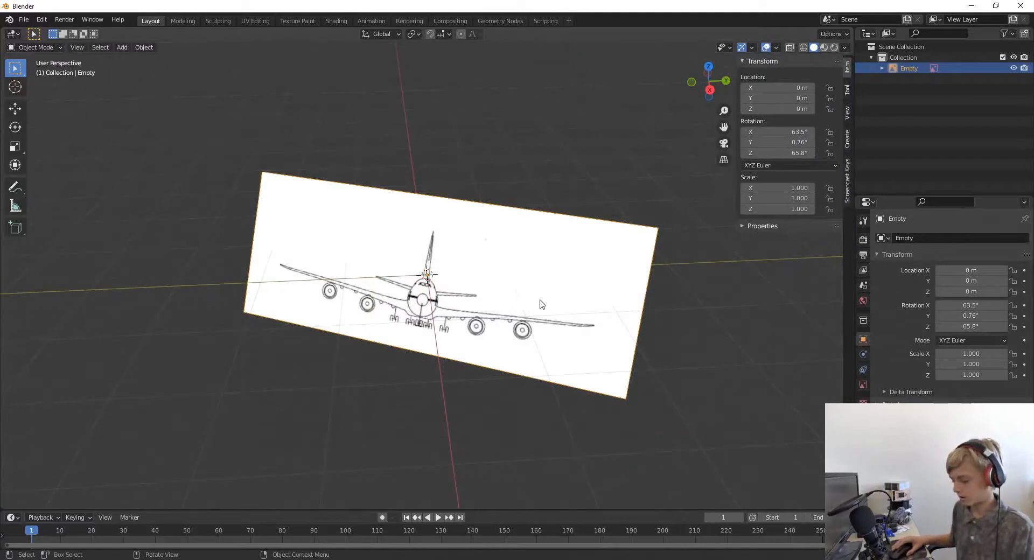
key("Delete")
key("n")
Load Front.png as a reference image with Align to View enabled, inspect its orientation, and delete it
key("shift+a")
mouse_move(521, 184)
left_click(570, 187)
left_click(681, 158)
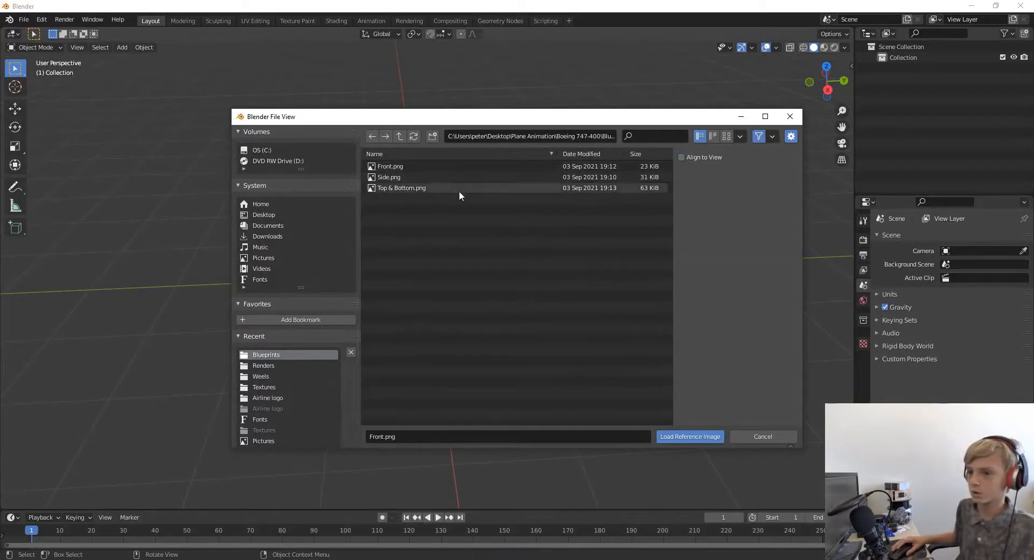
left_click(431, 163)
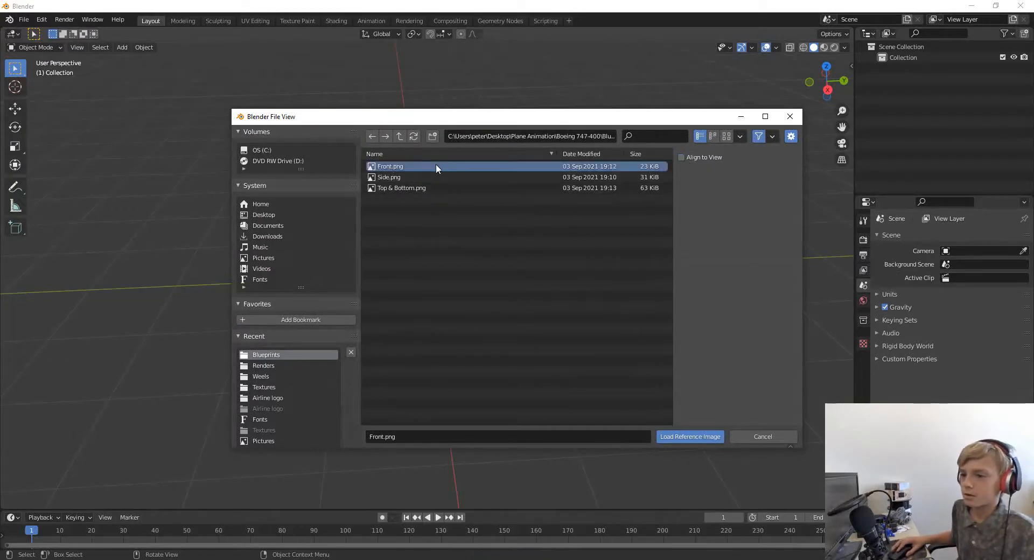
left_click(681, 157)
left_click(676, 436)
middle_click_drag(637, 345, 596, 317)
key("Delete")
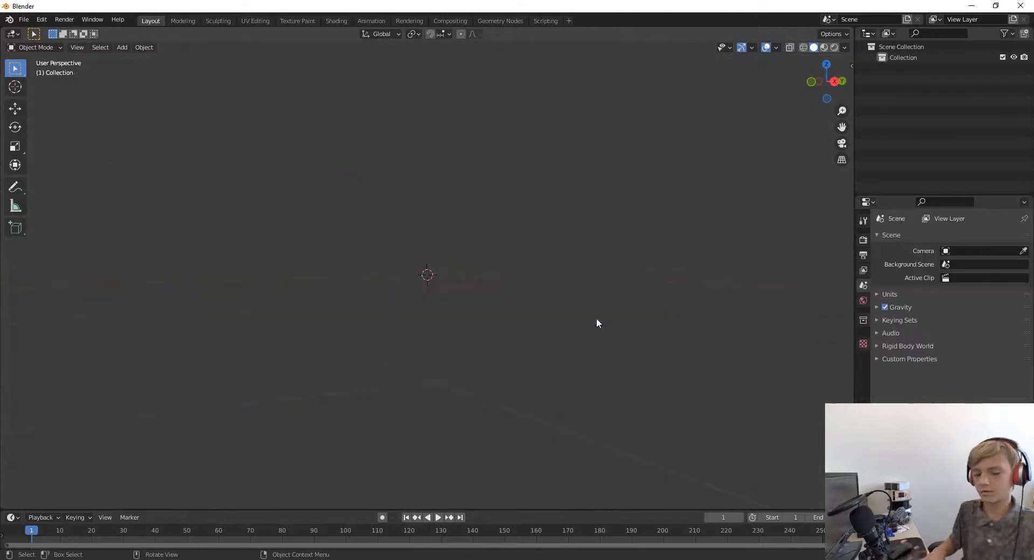
Add Front.png as a reference image with Align to View disabled
key("shift+a")
mouse_move(596, 317)
left_click(641, 318)
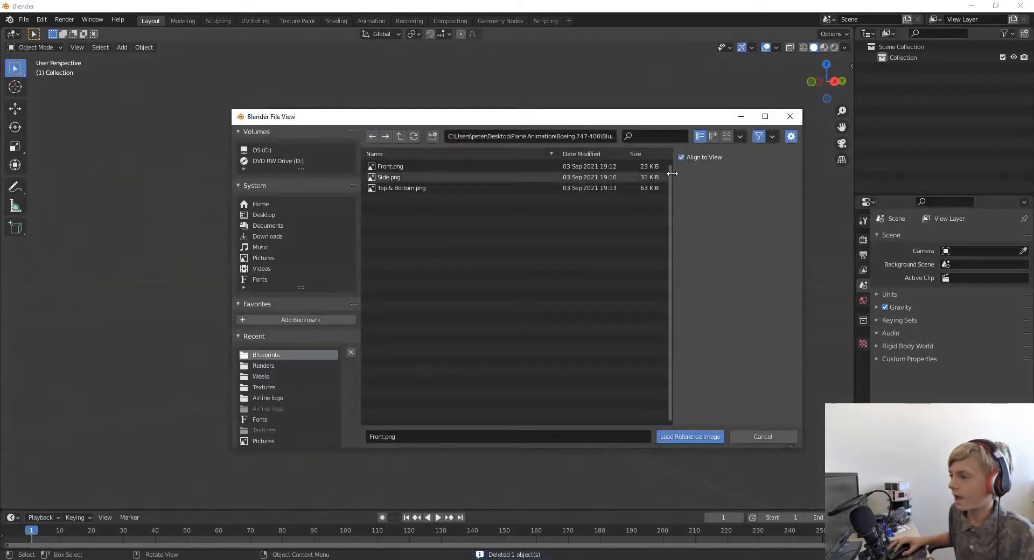
left_click(389, 166)
left_click(696, 441)
Move the front blueprint along the Y axis to about 3.06 m from the origin
middle_click_drag(702, 371, 504, 285)
key("g")
key("y")
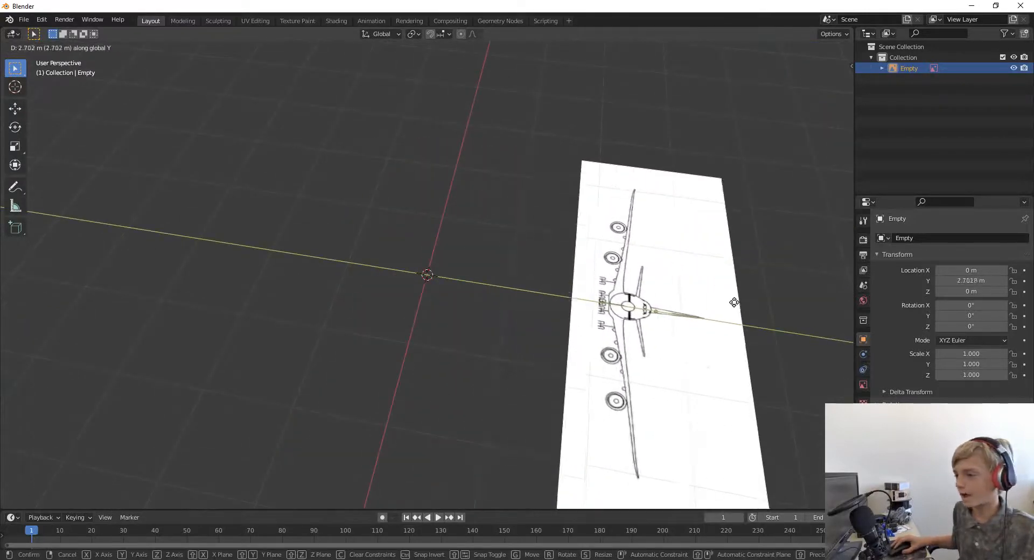
left_click(725, 307)
middle_click_drag(553, 311, 537, 284)
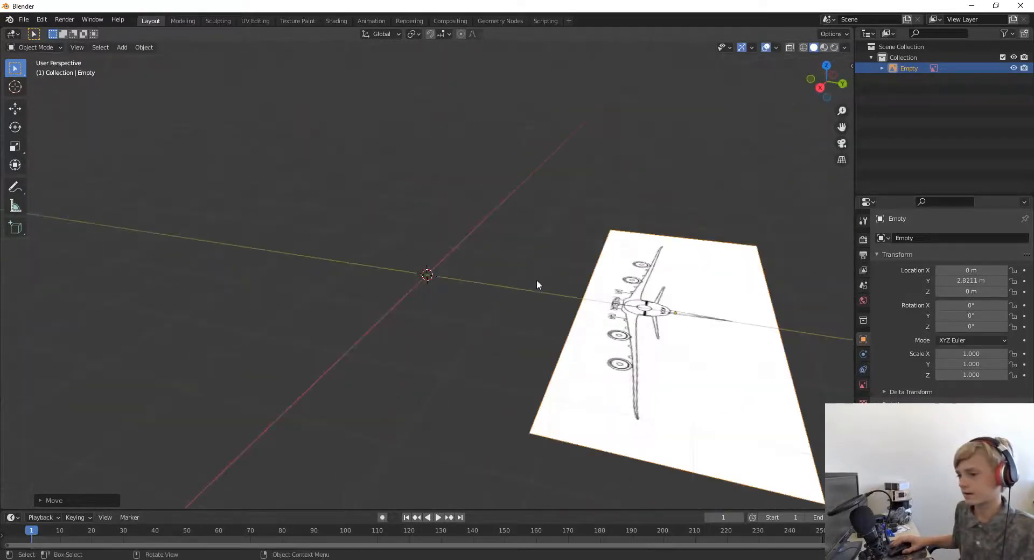
middle_click_drag(466, 314, 497, 324)
key("g")
key("y")
left_click(501, 314)
Rotate the front blueprint 90° about the X axis so that it stands upright
type("rx")
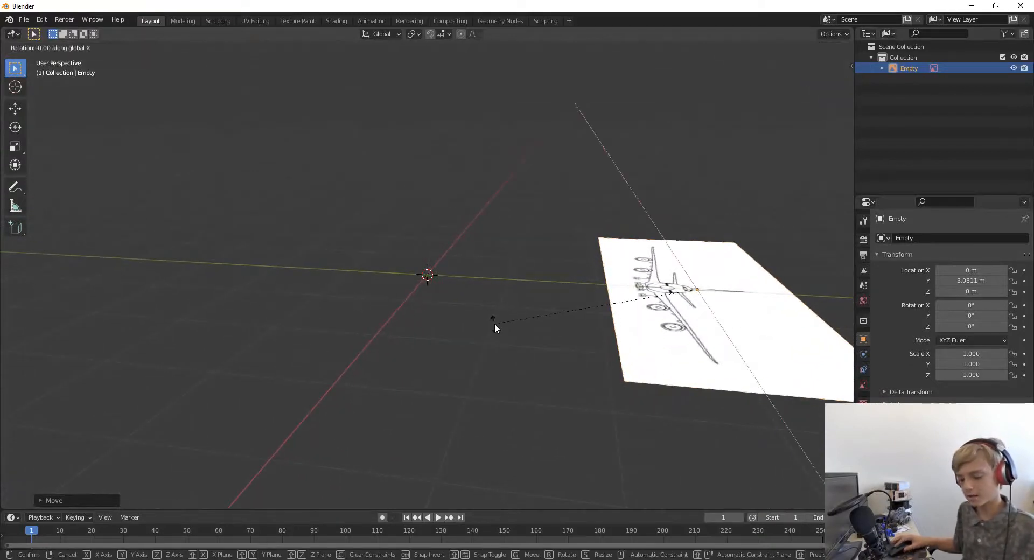
type("90")
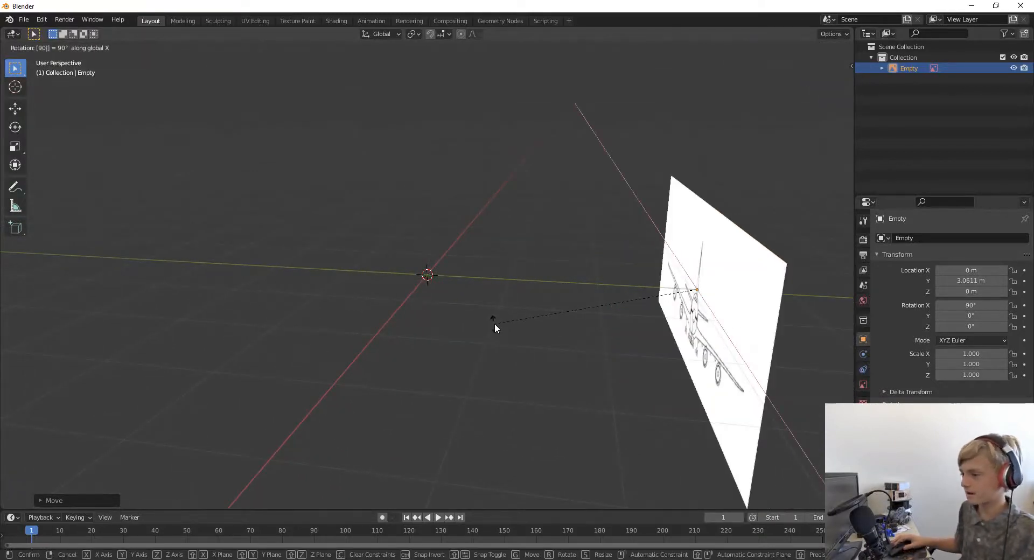
key("Return")
Add Side.png as a second reference image
middle_click_drag(497, 318, 441, 331)
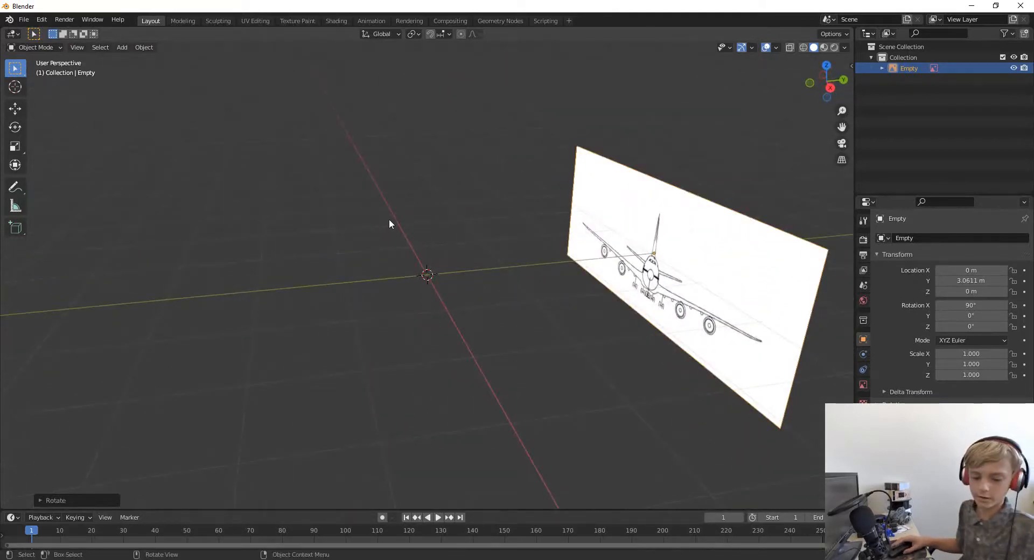
key("shift+a")
mouse_move(401, 228)
left_click(433, 230)
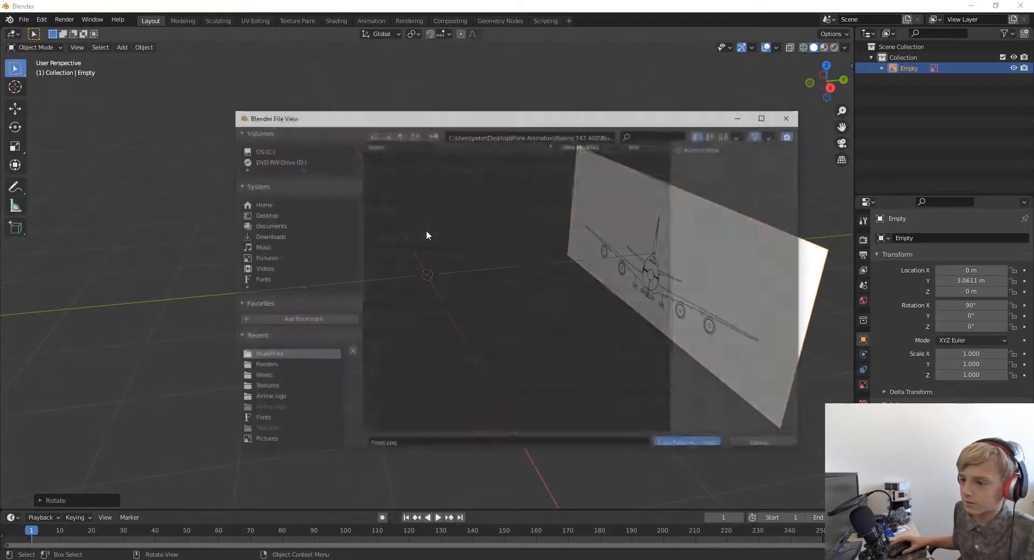
double_click(401, 181)
Rotate the side blueprint 90° about the Z axis
middle_click_drag(482, 275, 585, 429)
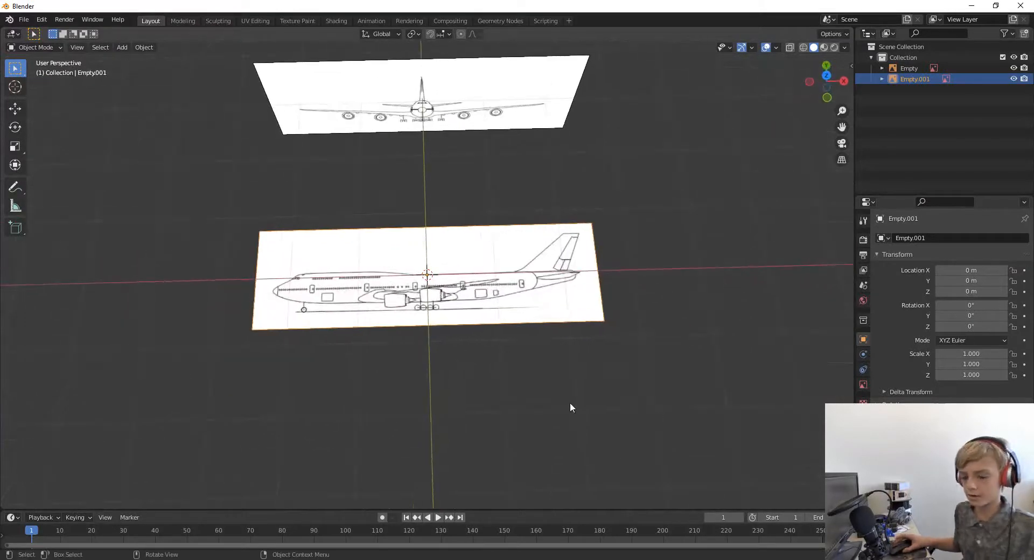
key("r")
type("z")
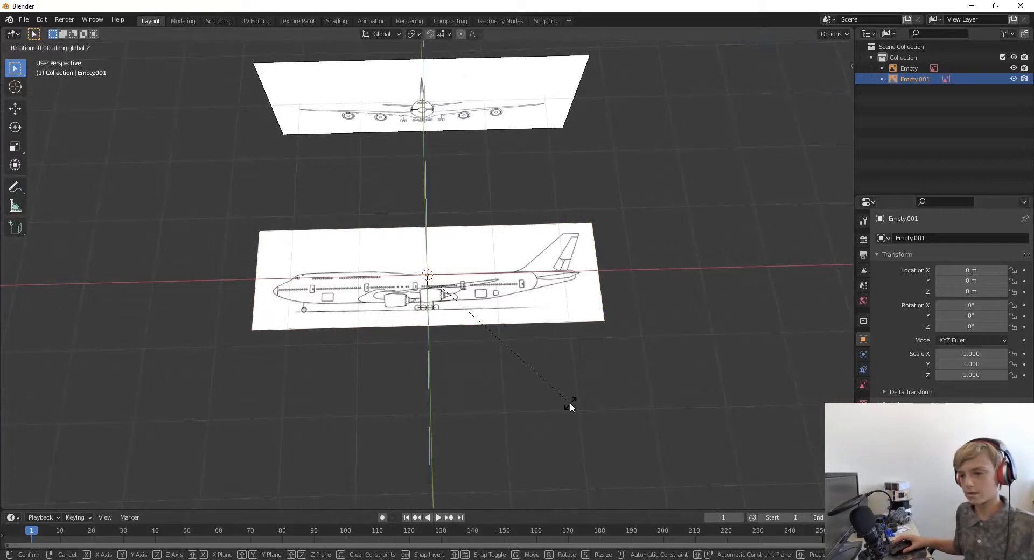
type("90")
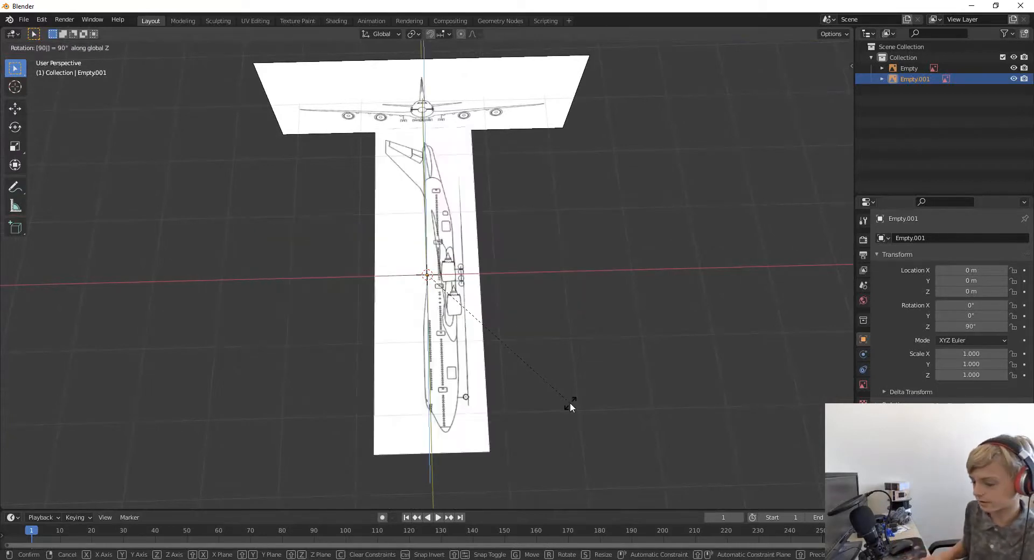
key("Return")
Move the side blueprint along the X axis to about -2.68 m
middle_click_drag(594, 341, 470, 360)
key("g")
key("x")
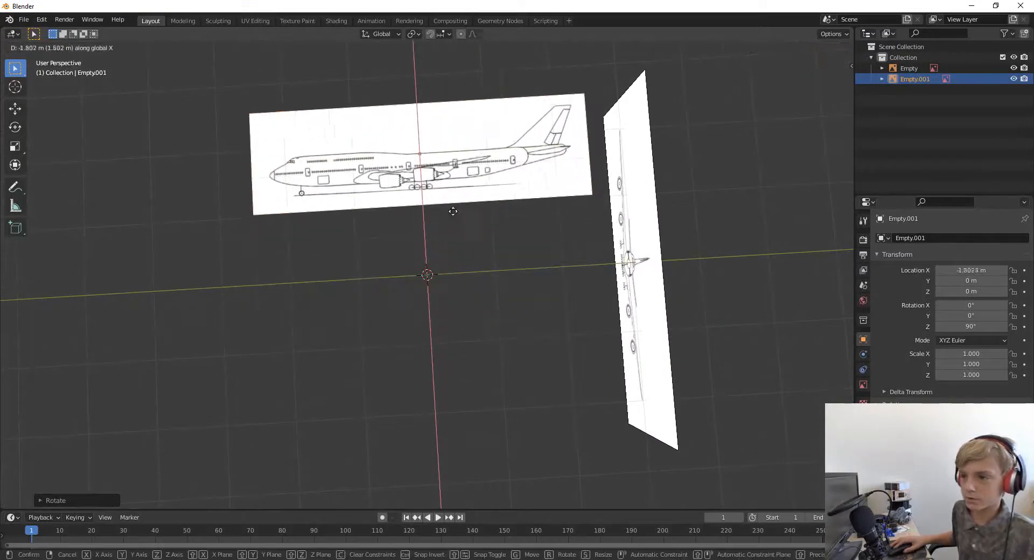
left_click(462, 179)
Rotate the side blueprint 90° about the global Y axis so that it stands upright
middle_click_drag(461, 179, 558, 234)
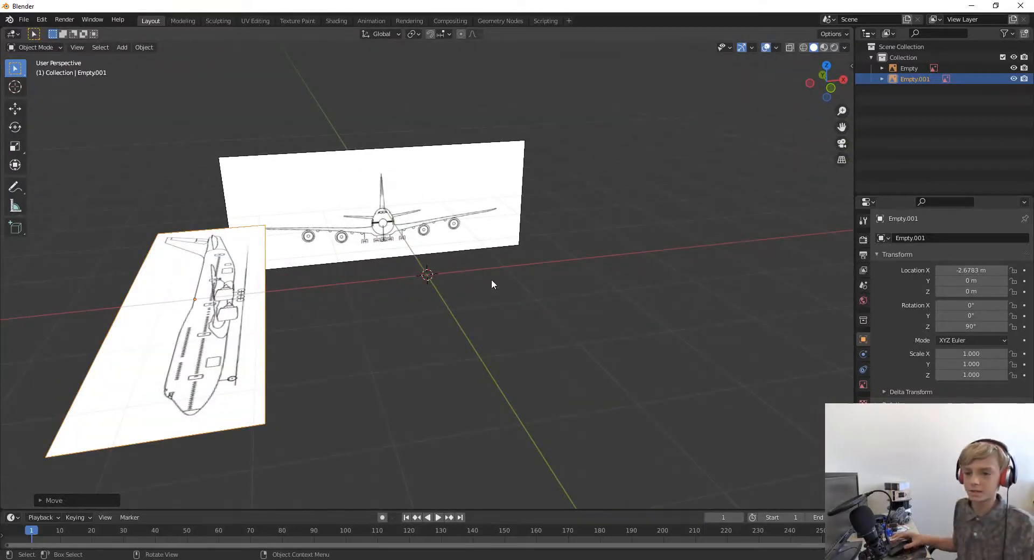
key("r")
type("y")
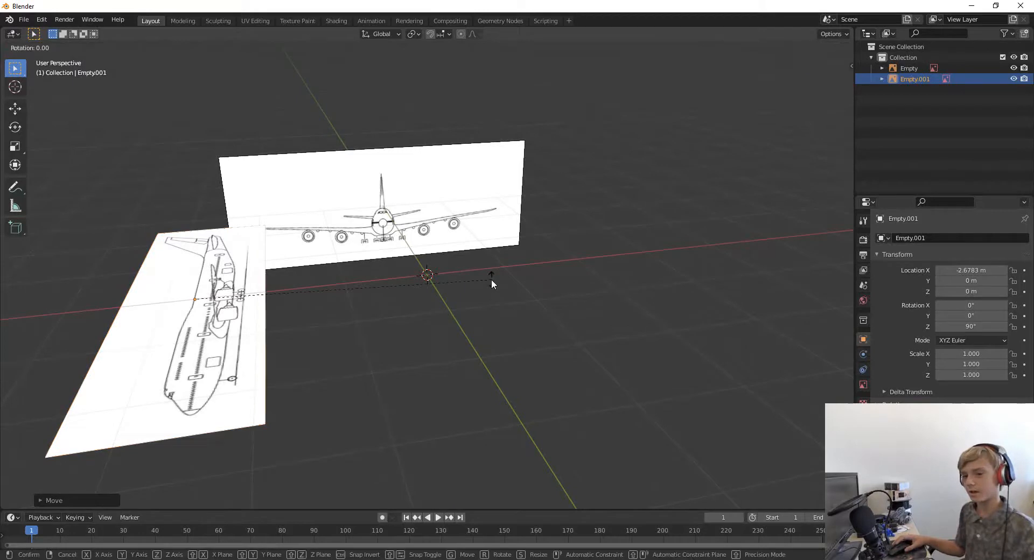
type("90")
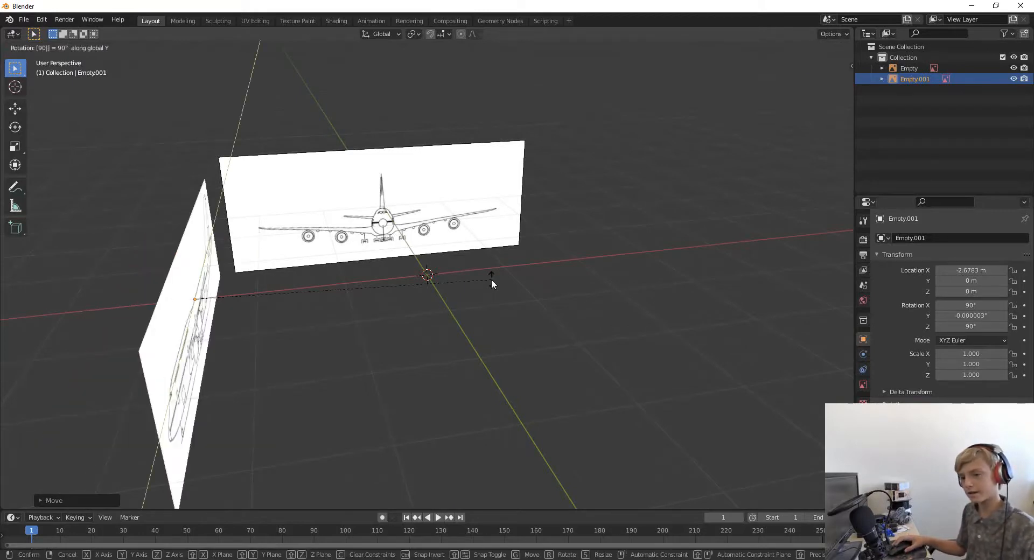
key("Return")
Add Top & Bottom.png as a third reference image
middle_click_drag(495, 278, 400, 279)
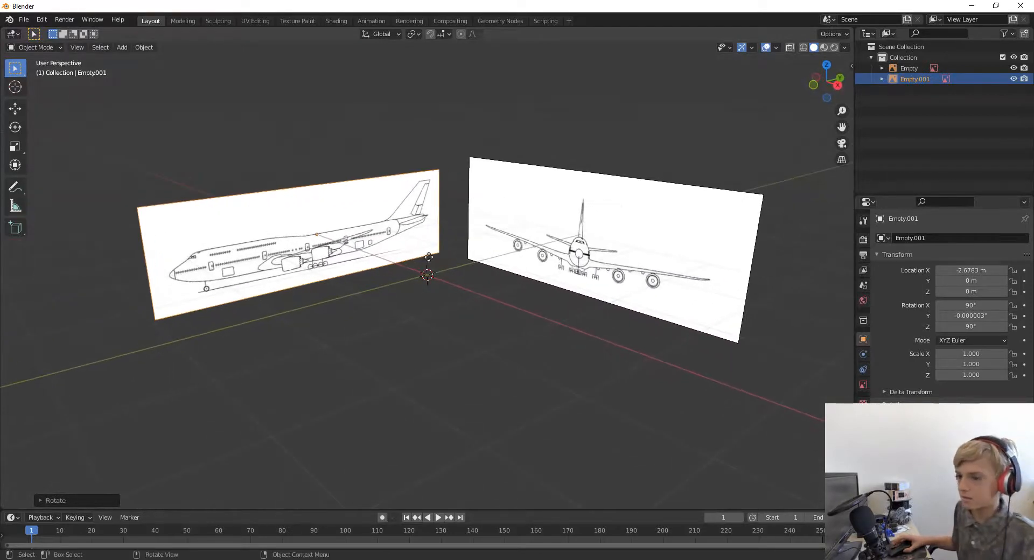
key("shift+a")
mouse_move(456, 262)
left_click(503, 263)
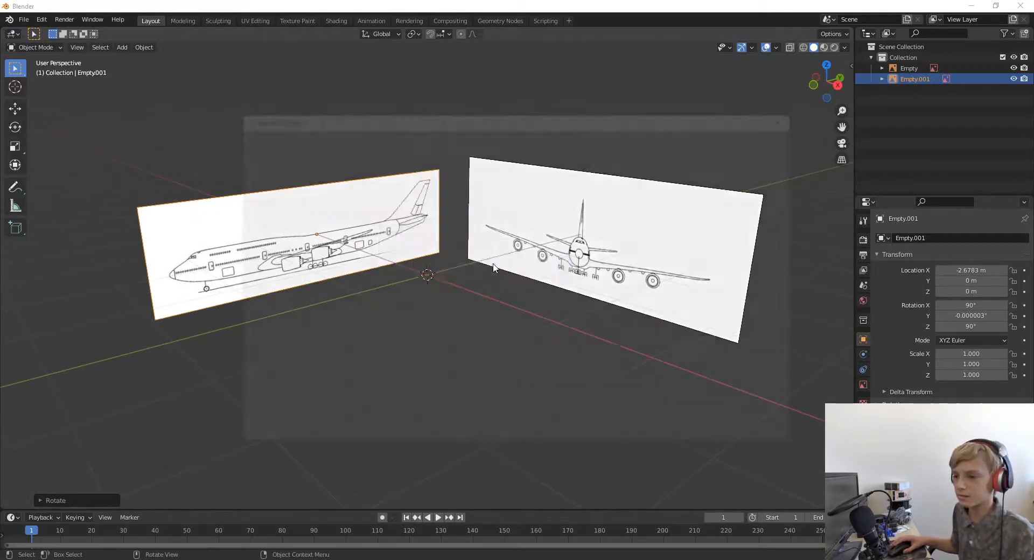
left_click(420, 187)
left_click(695, 437)
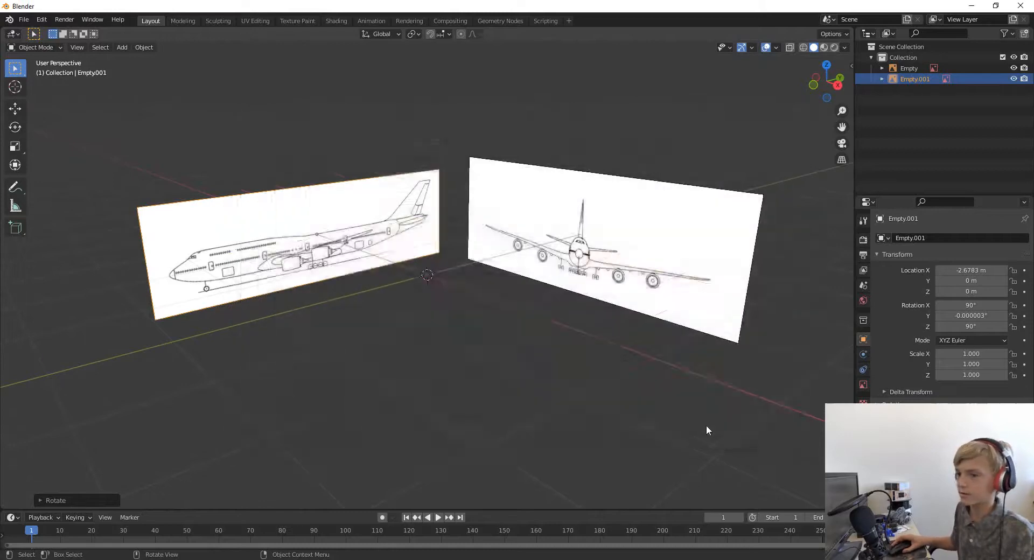
Move the top-and-bottom blueprint down along the Z axis to about -1.03 m
middle_click_drag(645, 294, 498, 290)
key("g")
key("z")
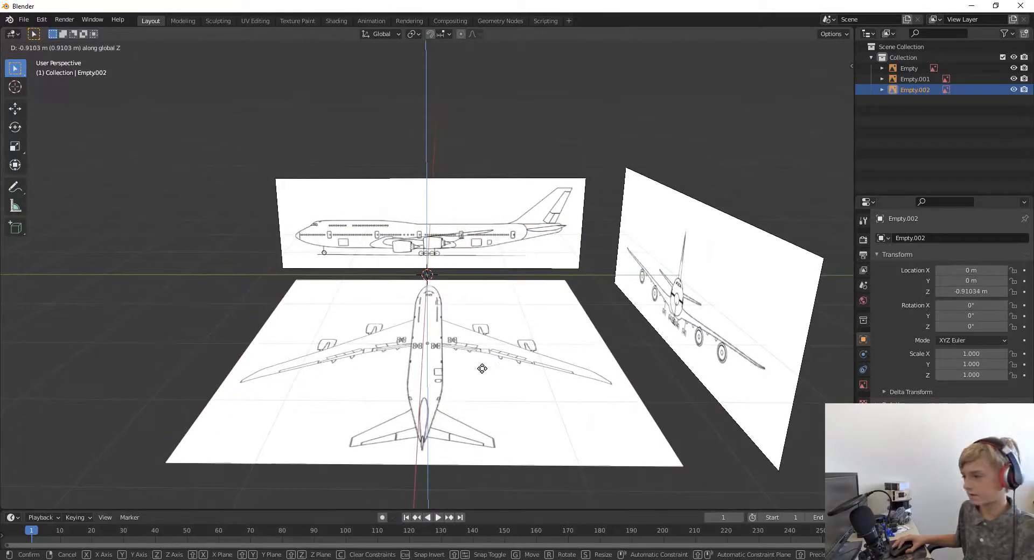
left_click(478, 363)
Rotate the top-and-bottom blueprint 90° about the global Z axis
middle_click_drag(476, 413, 474, 398)
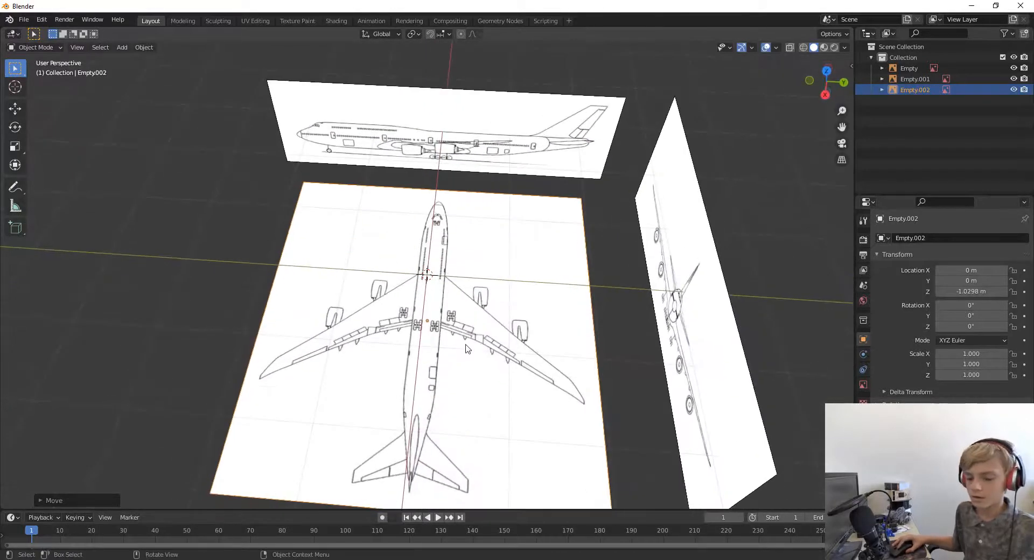
type("rz")
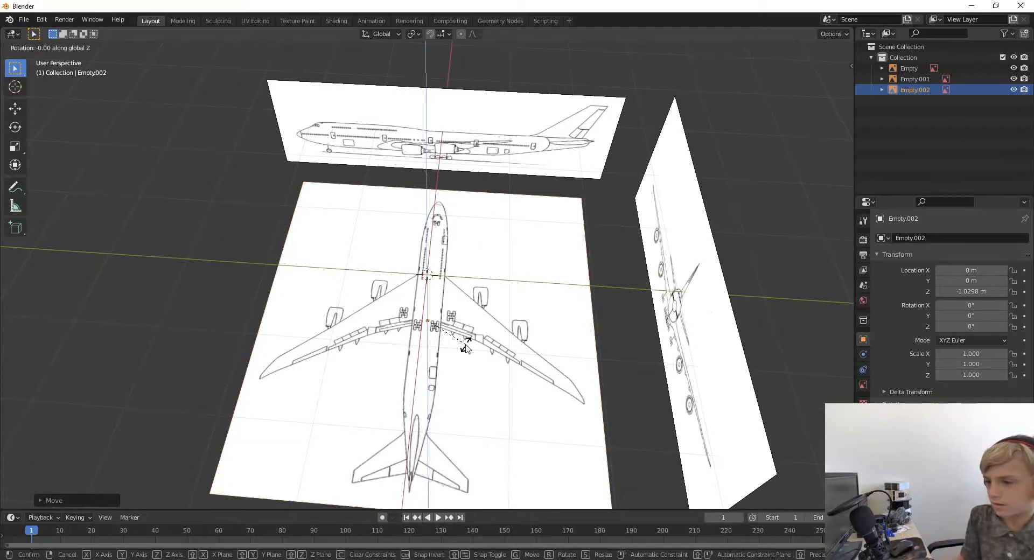
type("90")
key("Return")
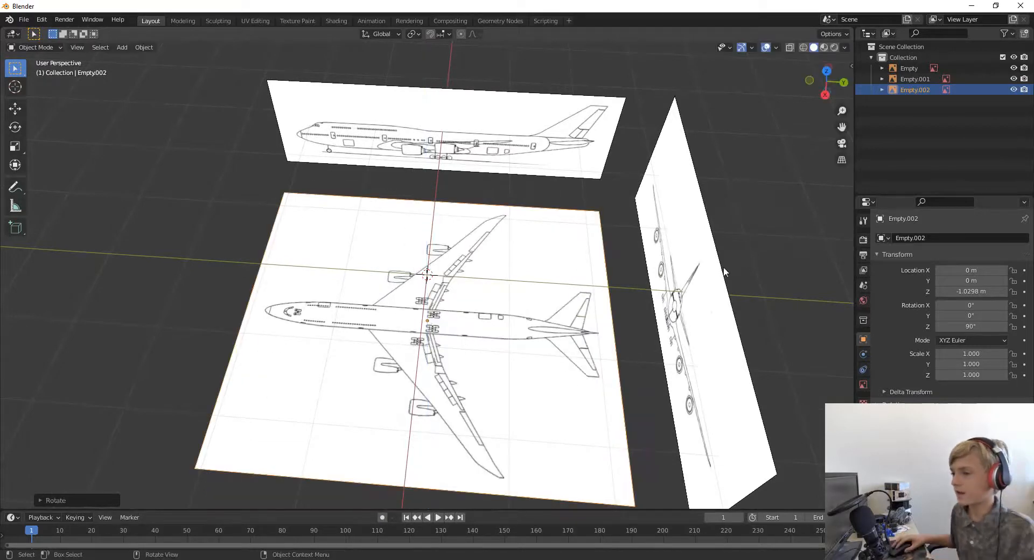
Move the front blueprint along the Y axis to about -3.30 m, on the nose side of the aircraft
left_click(691, 277)
middle_click_drag(692, 277, 751, 312)
key("g")
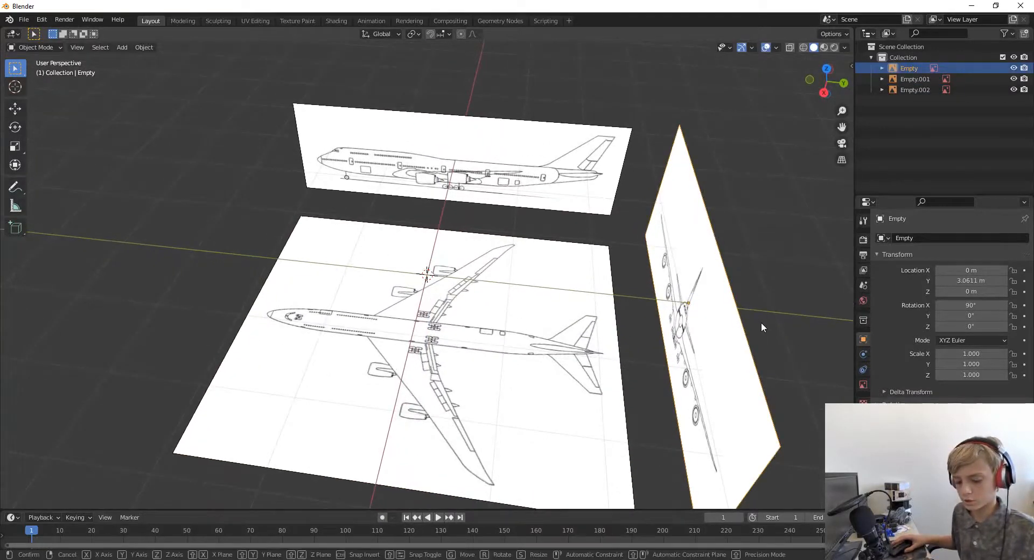
key("y")
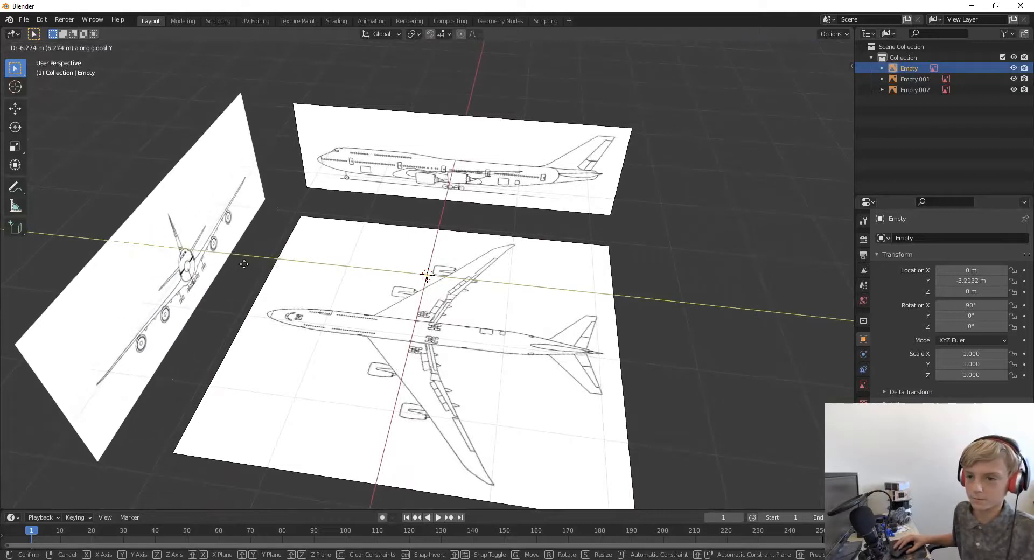
left_click(243, 264)
middle_click_drag(714, 230, 706, 183)
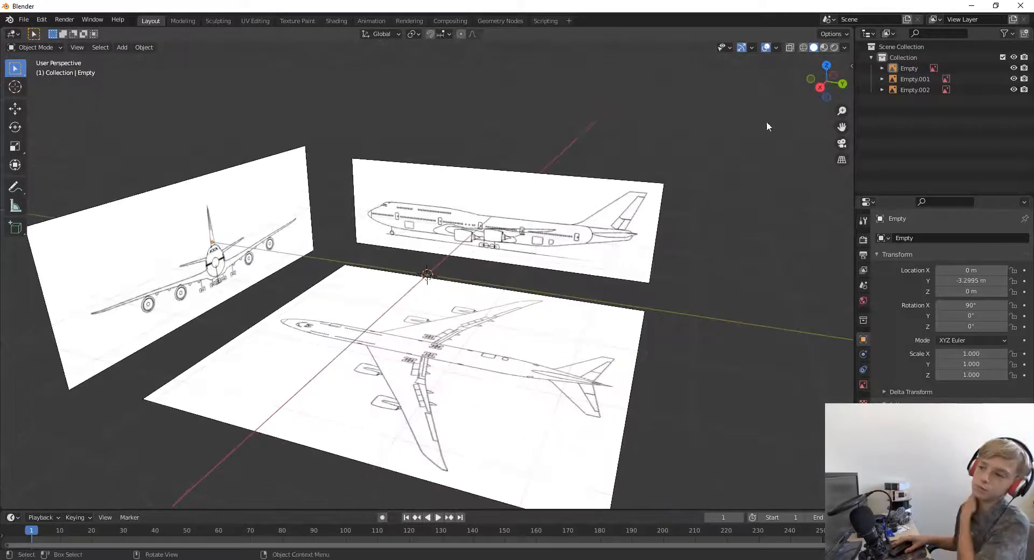
Switch to the right orthographic view and select the side blueprint
key("KP_1")
key("KP_3")
scroll(555, 319, "up", 4)
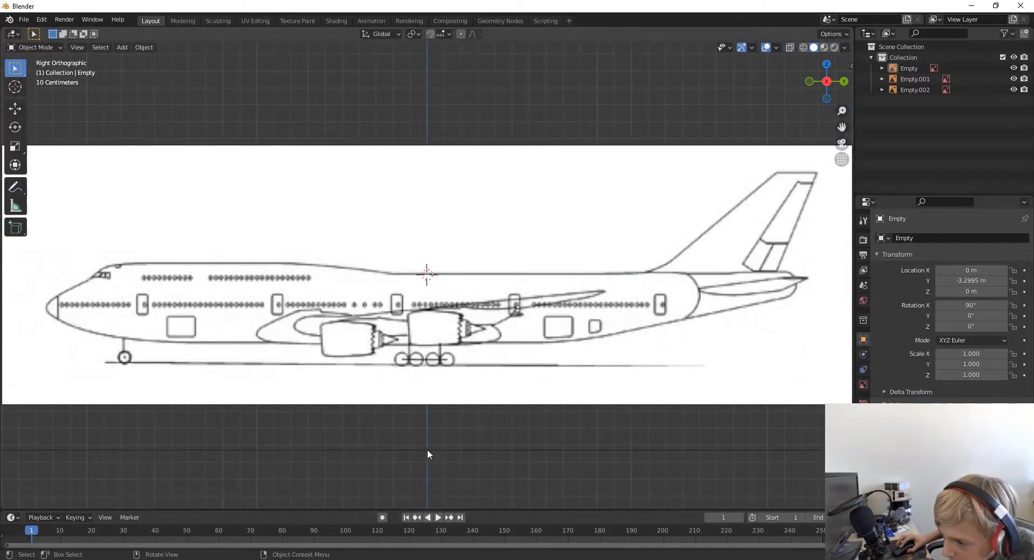
left_click(429, 295)
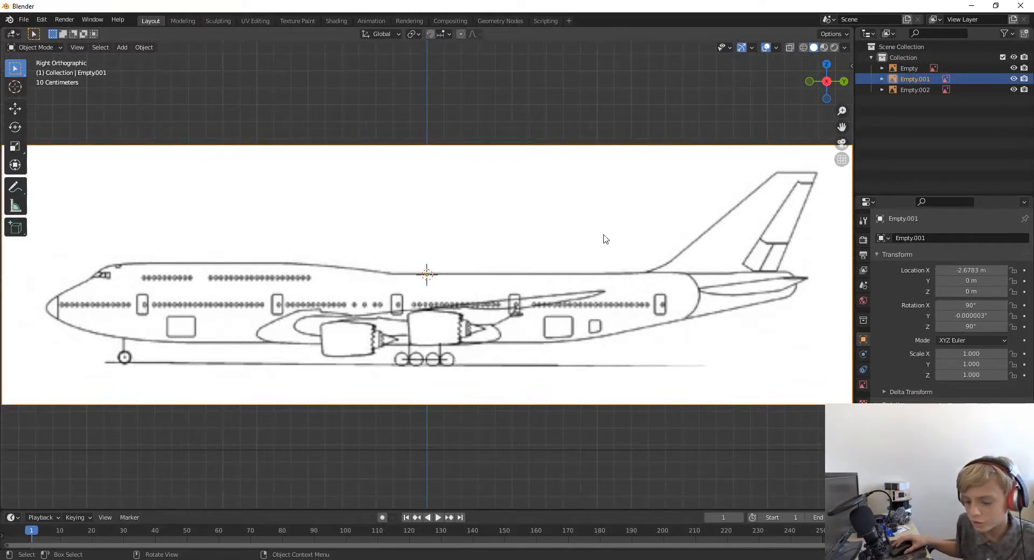
key("g")
key("z")
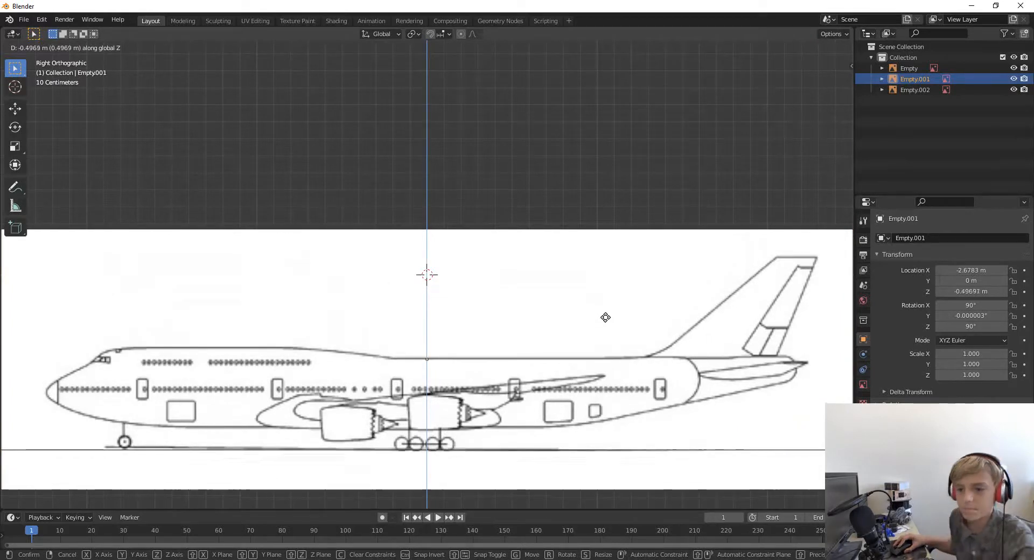
key("Escape")
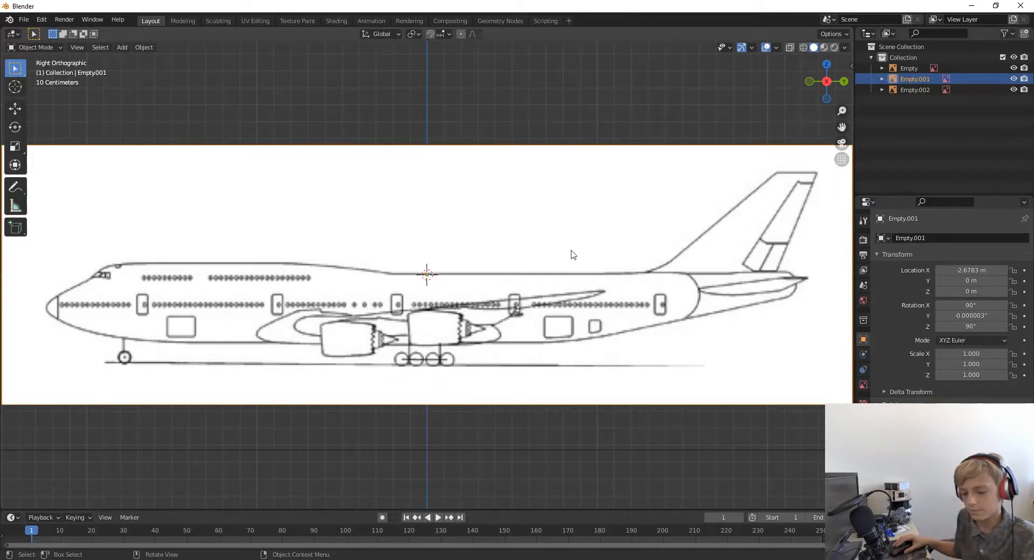
Move the side blueprint down along the Z axis to about -0.51 m, aligning its wheels with the top-and-bottom blueprint
key("g")
key("z")
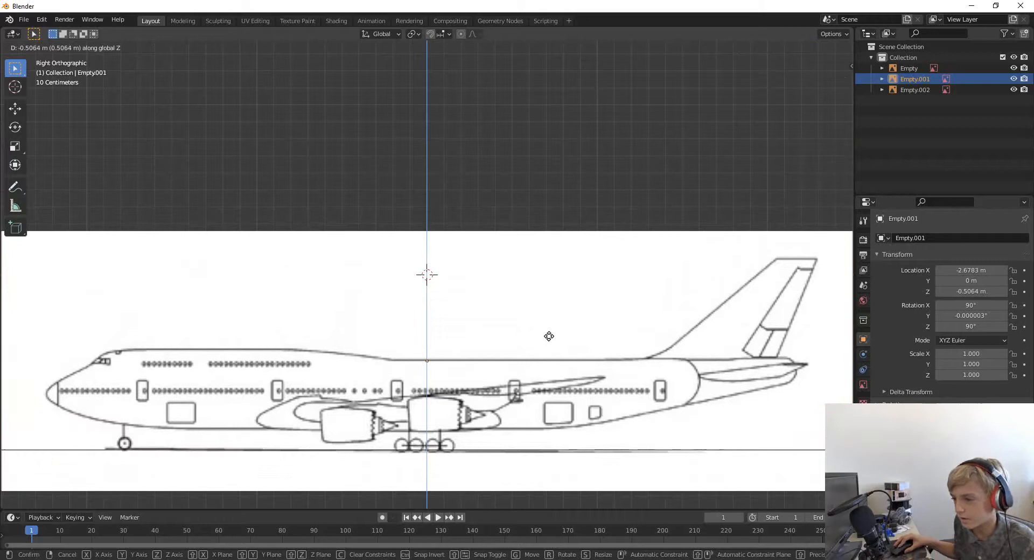
left_click(549, 336)
middle_click_drag(548, 296, 423, 339)
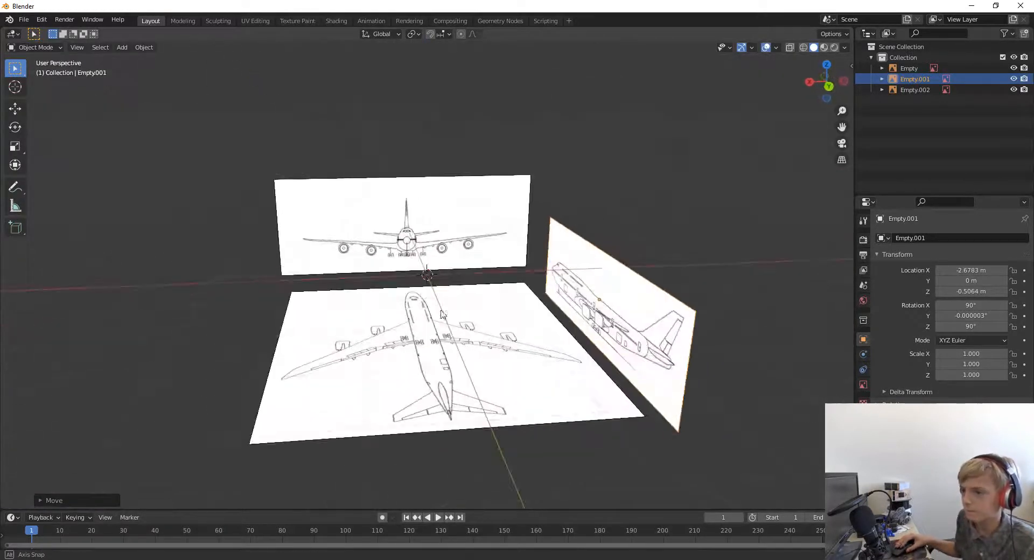
Select the front blueprint and compare it in the front and back orthographic views
key("KP_1")
key("KP_2")
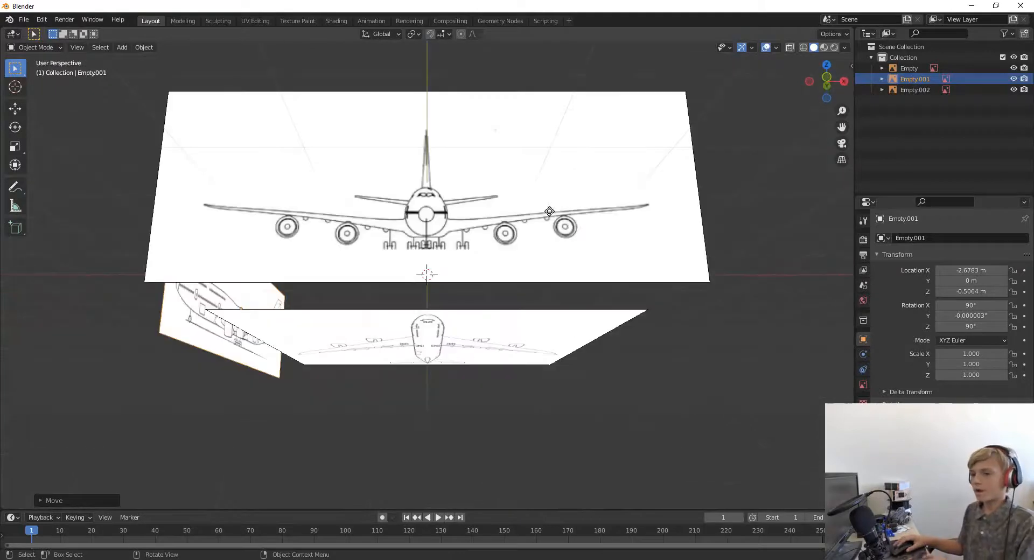
key("KP_1")
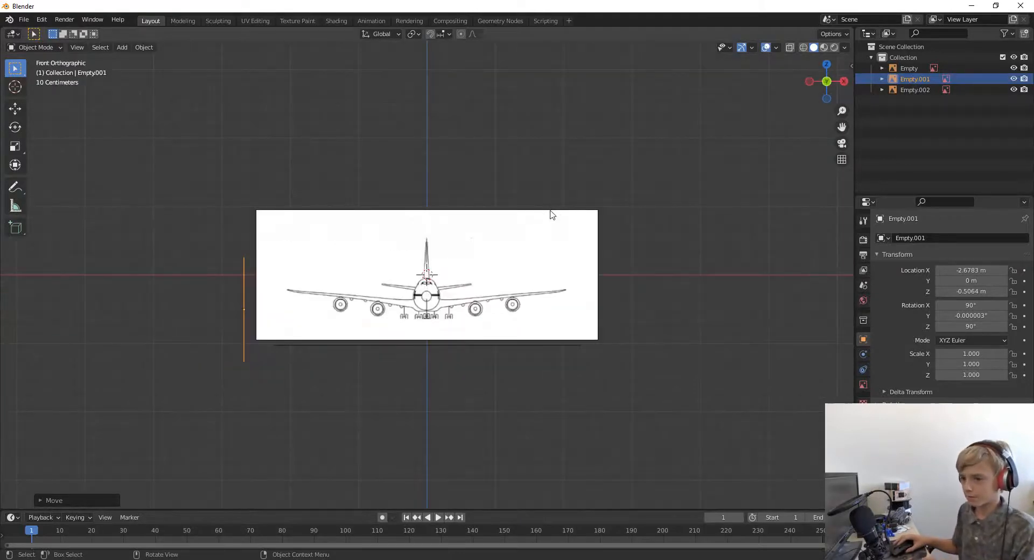
key("ctrl+KP_1")
scroll(557, 218, "up", 4)
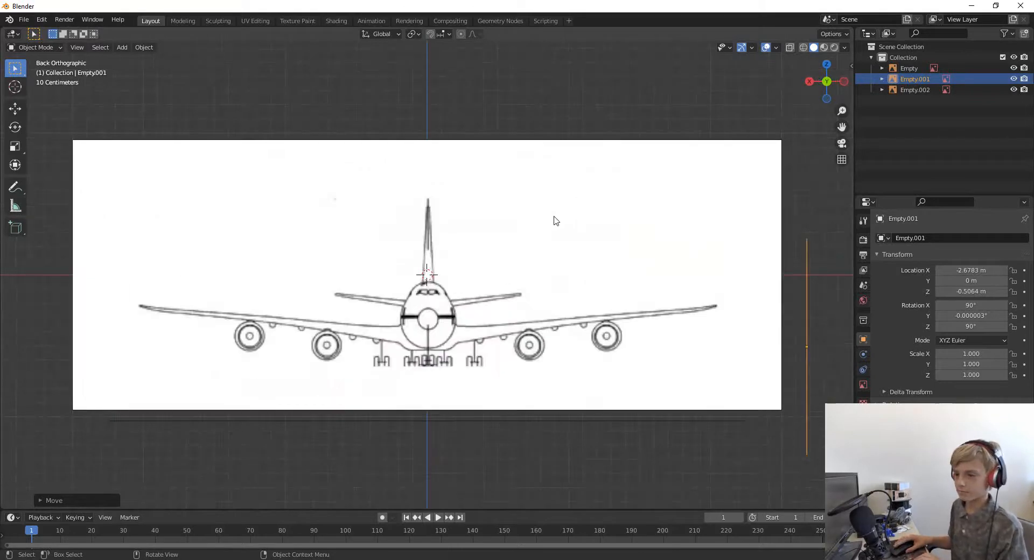
left_click(508, 192)
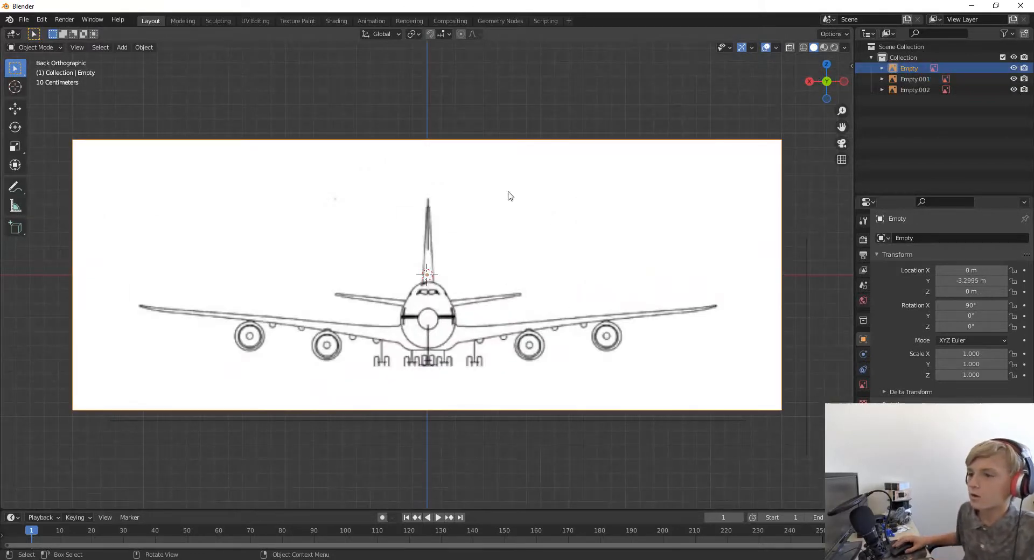
scroll(515, 221, "up", 1)
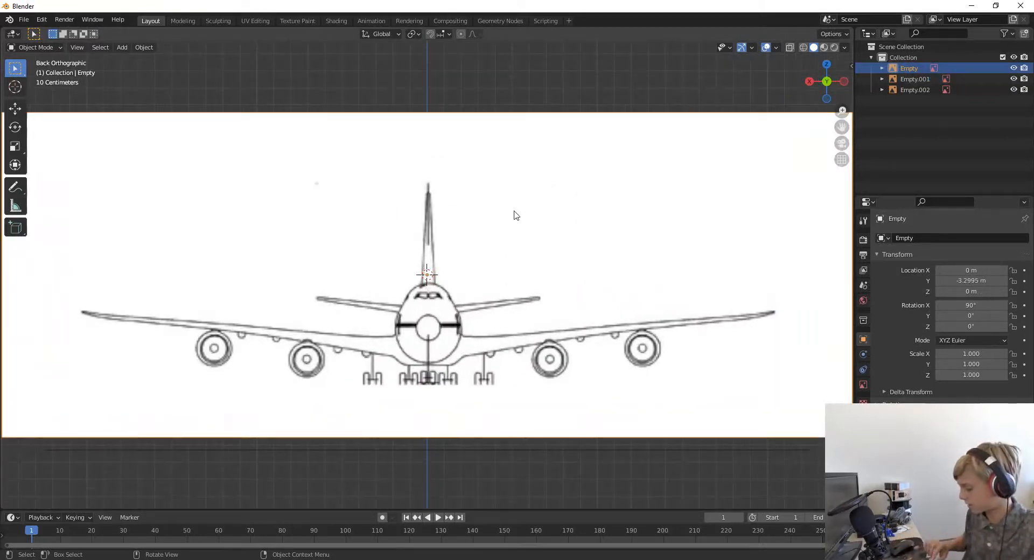
key("KP_1")
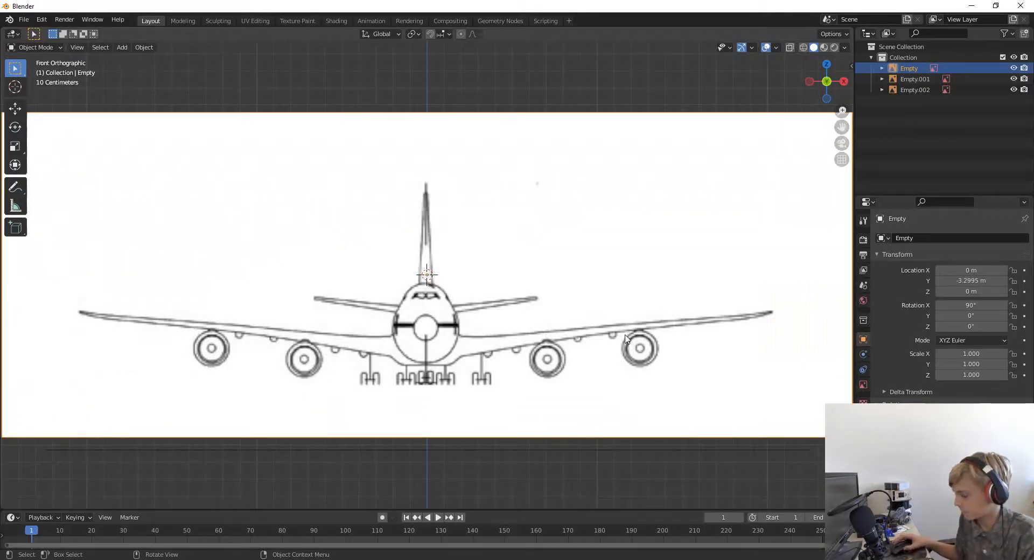
left_click_drag(827, 80, 653, 201)
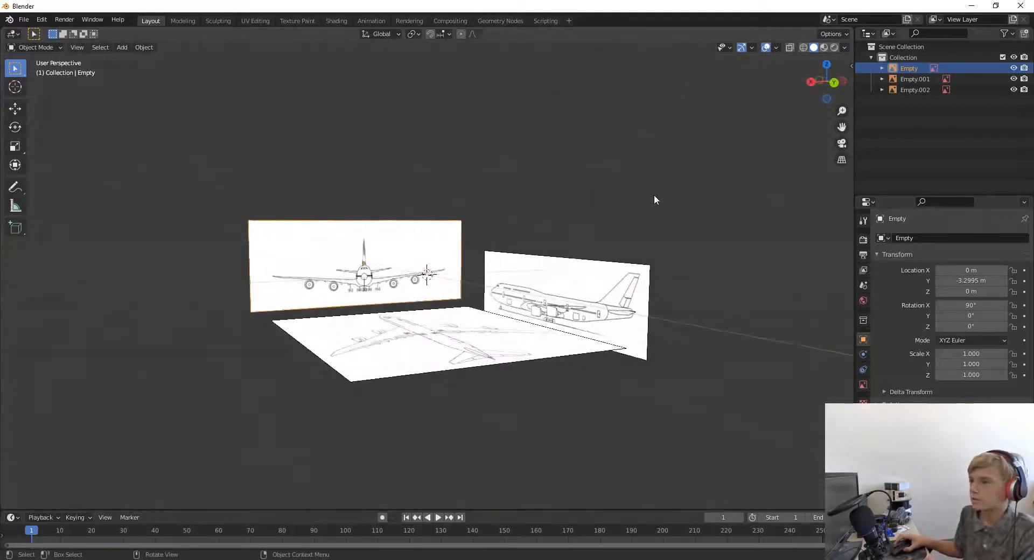
In the back orthographic view, move the front blueprint down along the Z axis to about -0.37 m
left_click(834, 84)
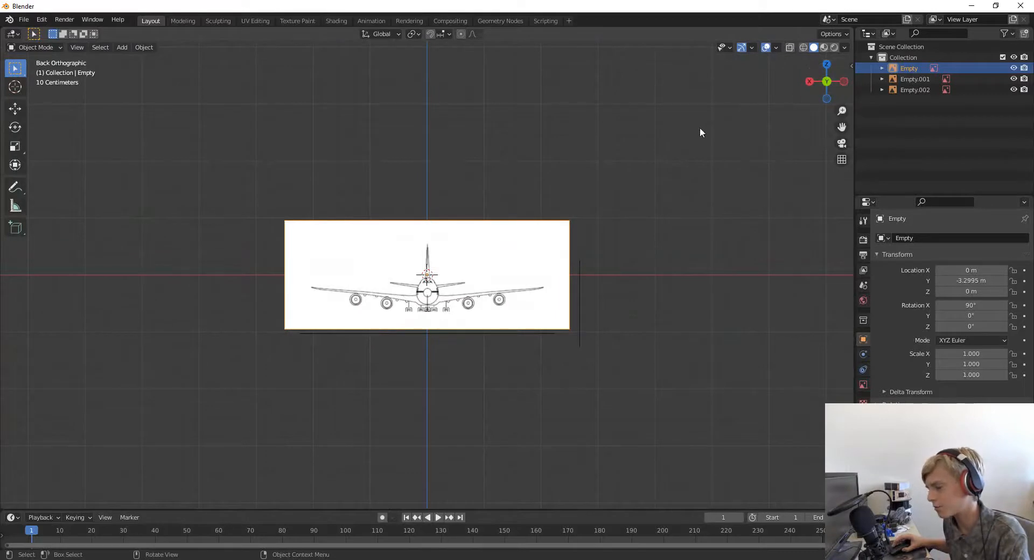
middle_click_drag(699, 132, 848, 85)
left_click(833, 87)
scroll(544, 257, "up", 5)
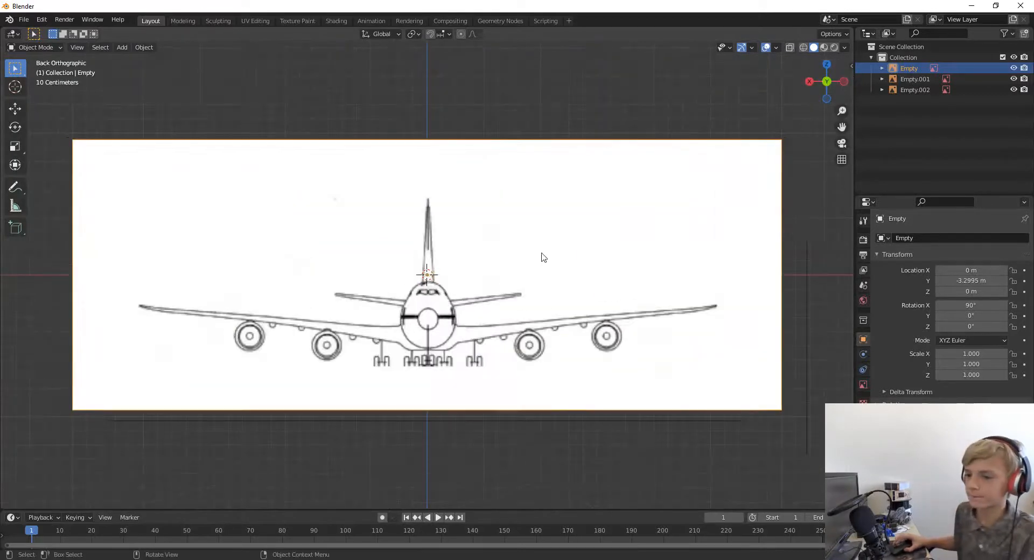
scroll(578, 269, "up", 2)
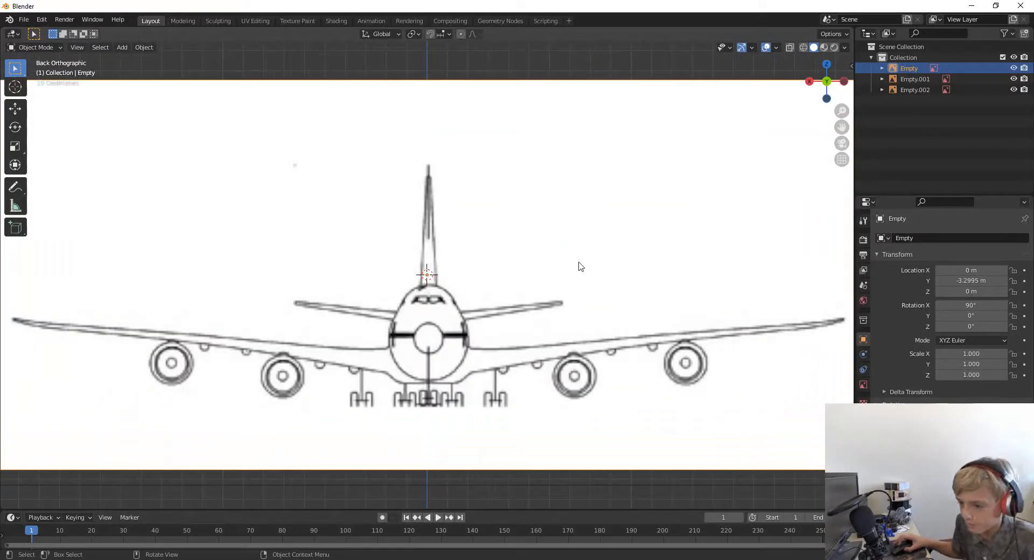
key("g")
key("z")
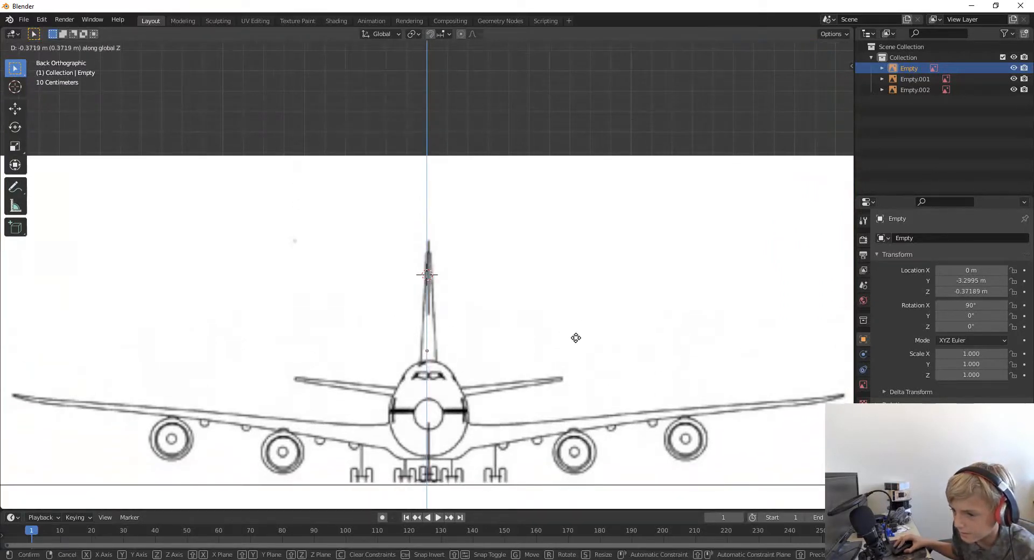
left_click(574, 339)
Examine how the wheels of the front and side blueprints line up with the top-and-bottom blueprint, in orthographic and perspective views
middle_click_drag(575, 339, 490, 314)
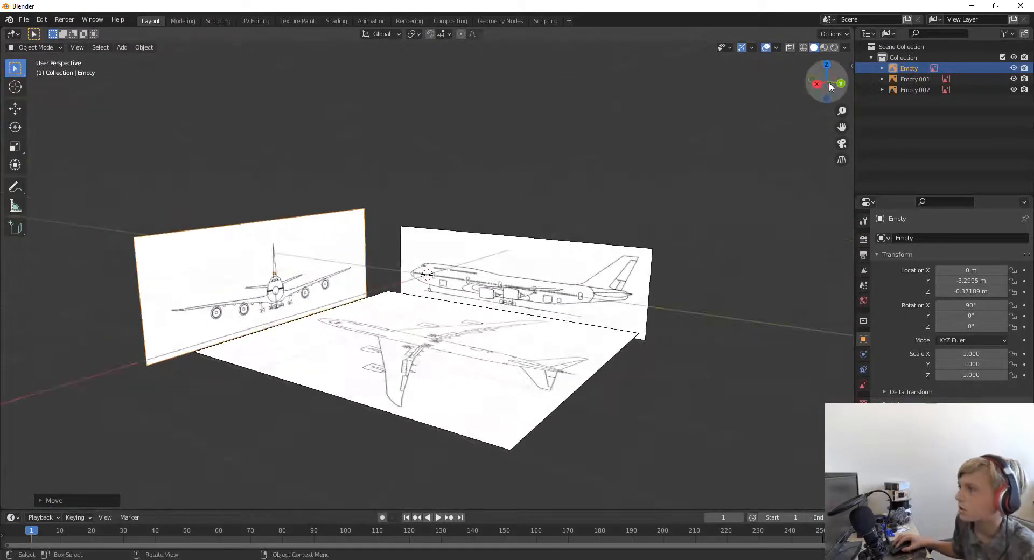
left_click(816, 85)
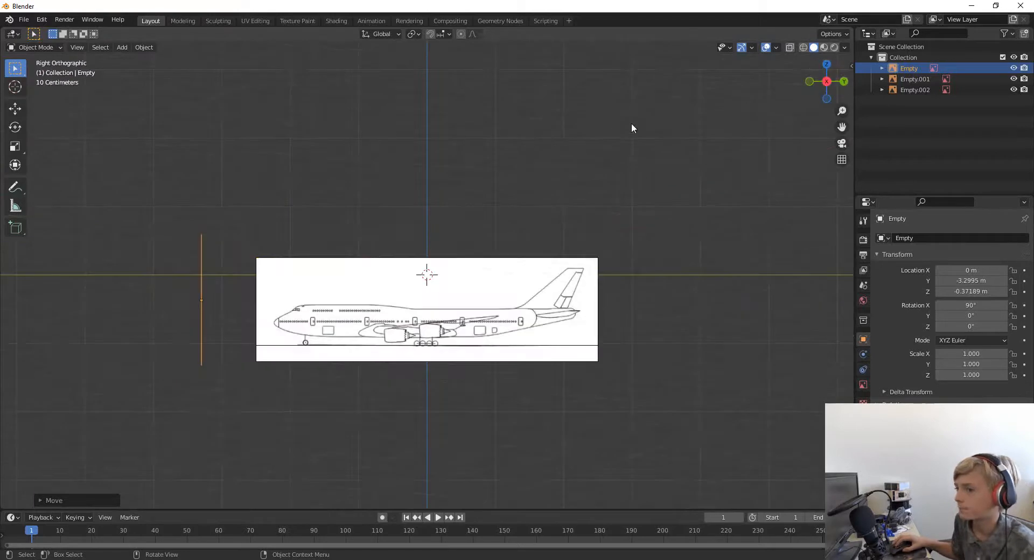
scroll(606, 205, "up", 2)
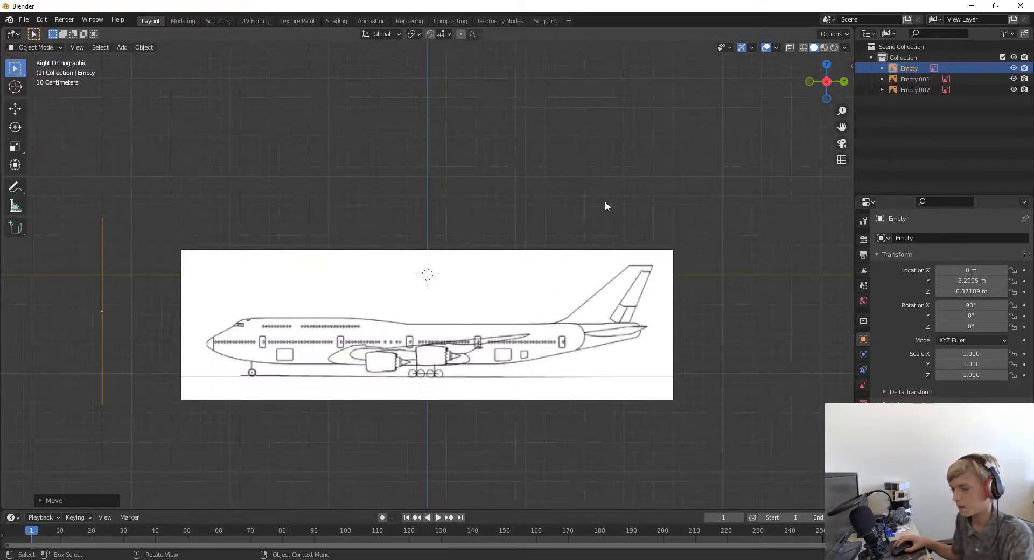
key("KP_6")
key("KP_6")
key("KP_5")
key("KP_6")
key("KP_6")
key("KP_6")
key("KP_6")
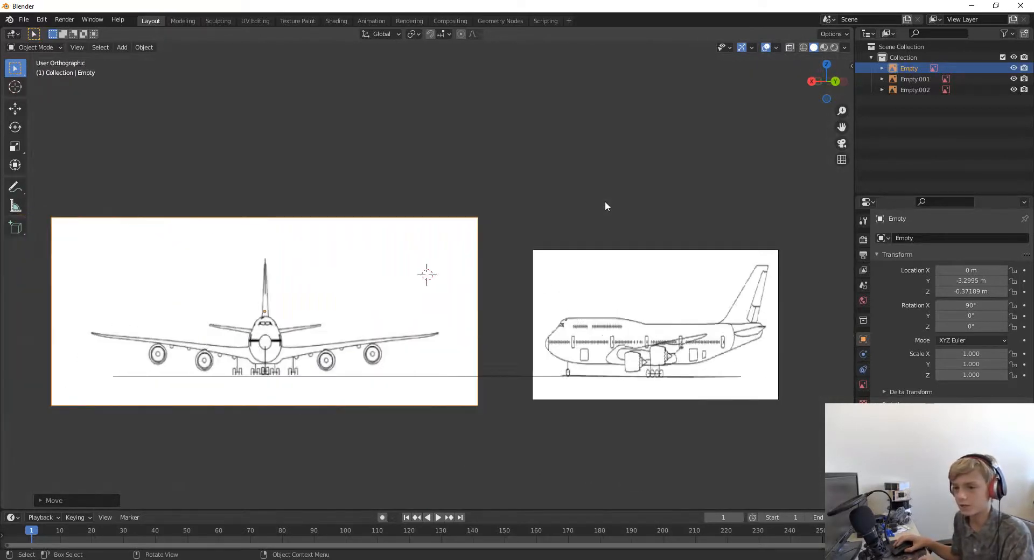
key("KP_4")
key("KP_4")
key("KP_4")
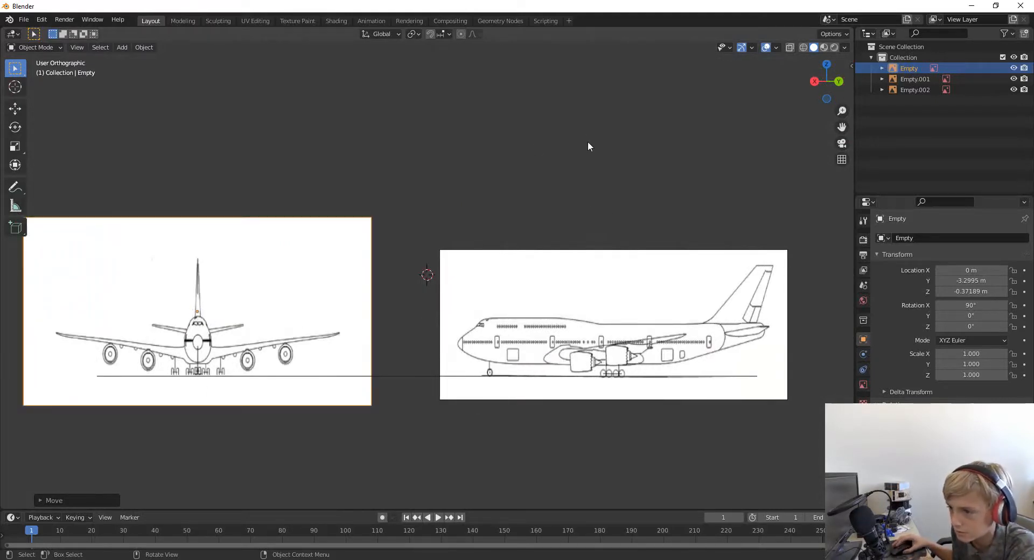
middle_click_drag(588, 145, 658, 153)
scroll(657, 152, "down", 5)
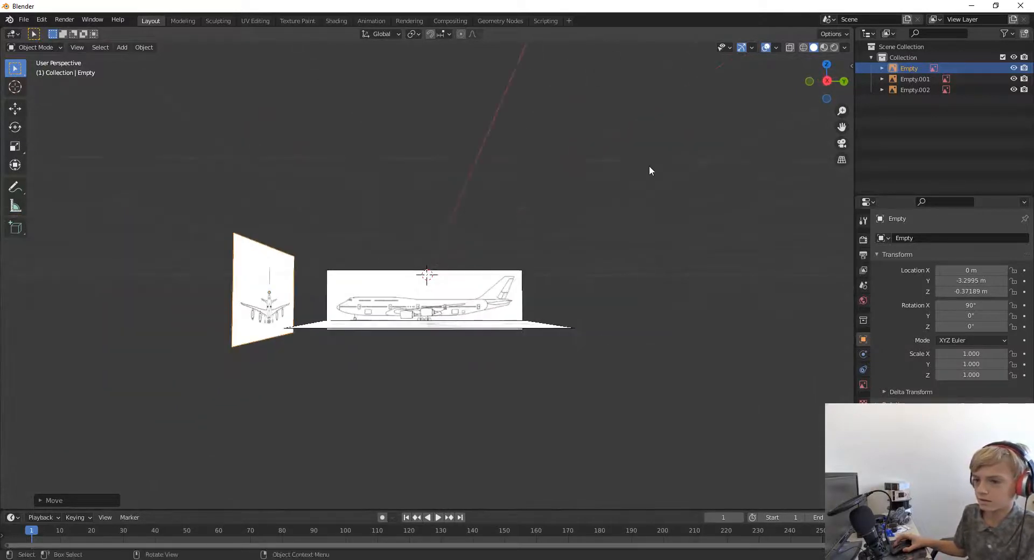
middle_click_drag(596, 238, 594, 244)
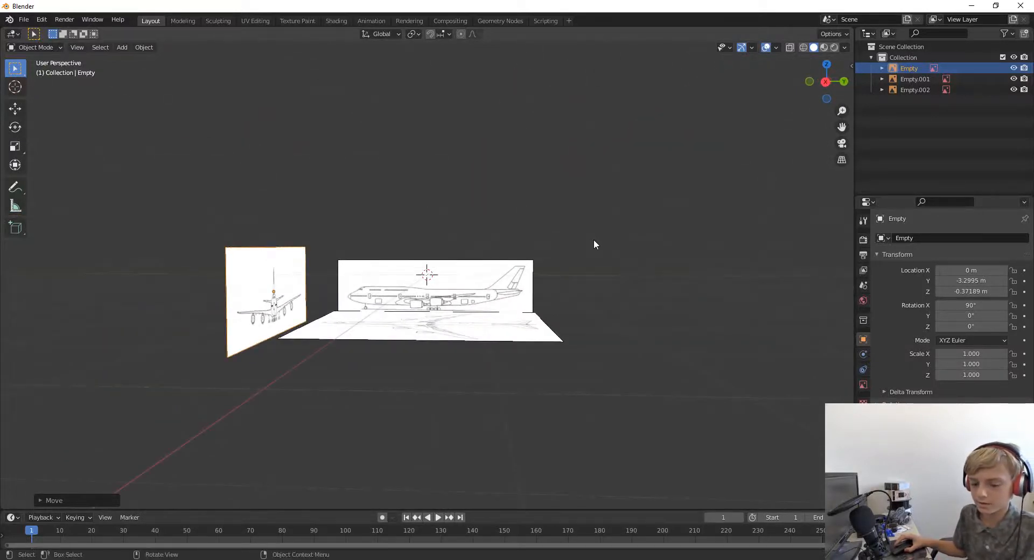
Select all three blueprints and raise them together along the Z axis until the front blueprint is at about 0.28 m
key("shift+a")
key("Escape")
key("a")
middle_click_drag(590, 228, 580, 262)
key("g")
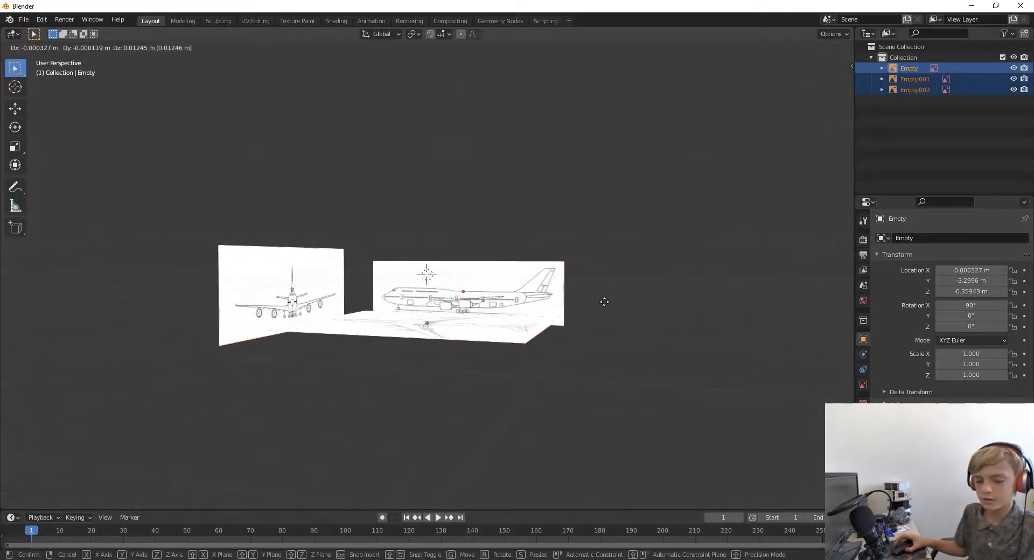
key("z")
left_click(609, 273)
Lower the three blueprints together along the Z axis by about 0.24 m and clear the selection
middle_click_drag(592, 167, 634, 253)
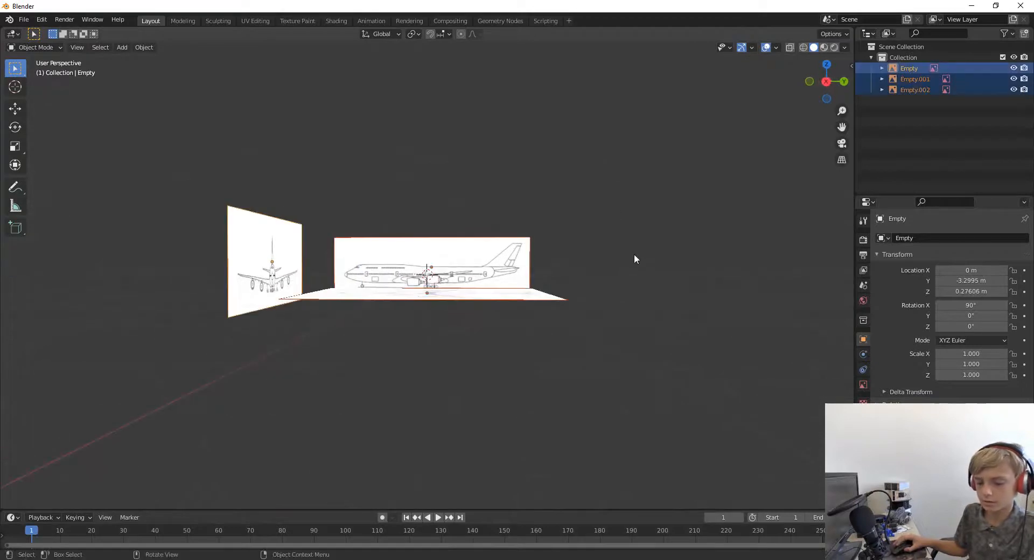
key("g")
key("z")
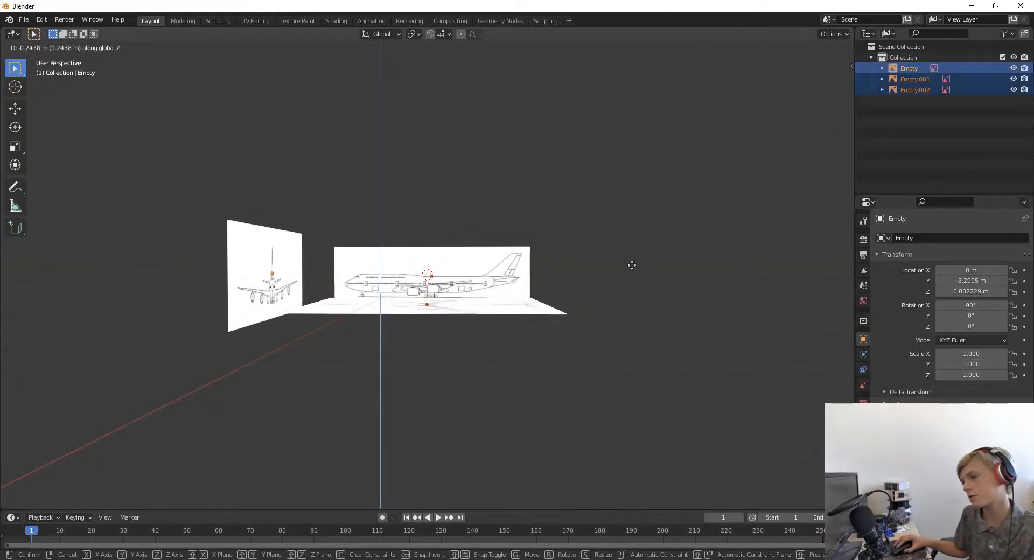
left_click(631, 265)
left_click(642, 208)
Lower the top-and-bottom blueprint along the Z axis to about -0.98 m and clear the selection
middle_click_drag(642, 209, 637, 261)
scroll(528, 291, "up", 4)
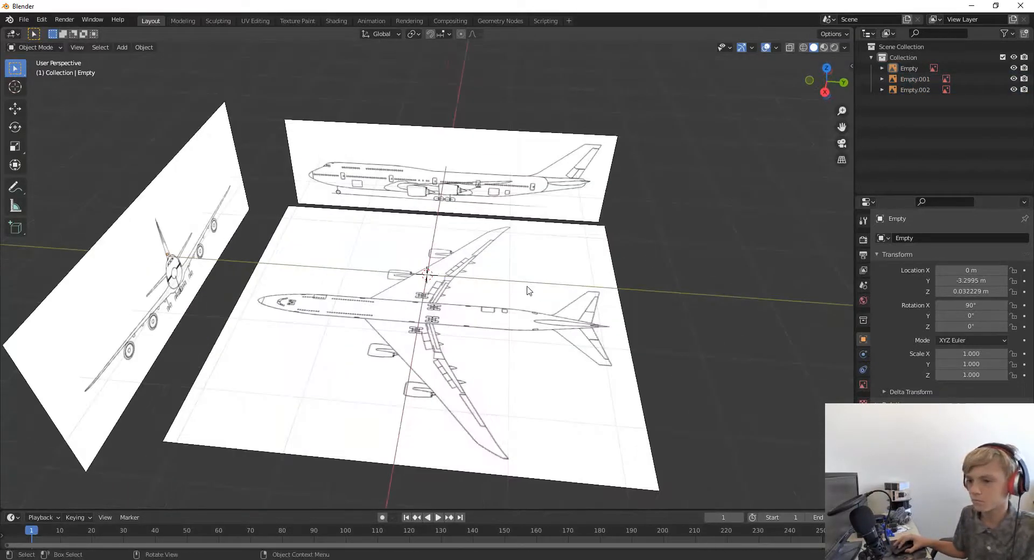
left_click(529, 291)
key("g")
key("z")
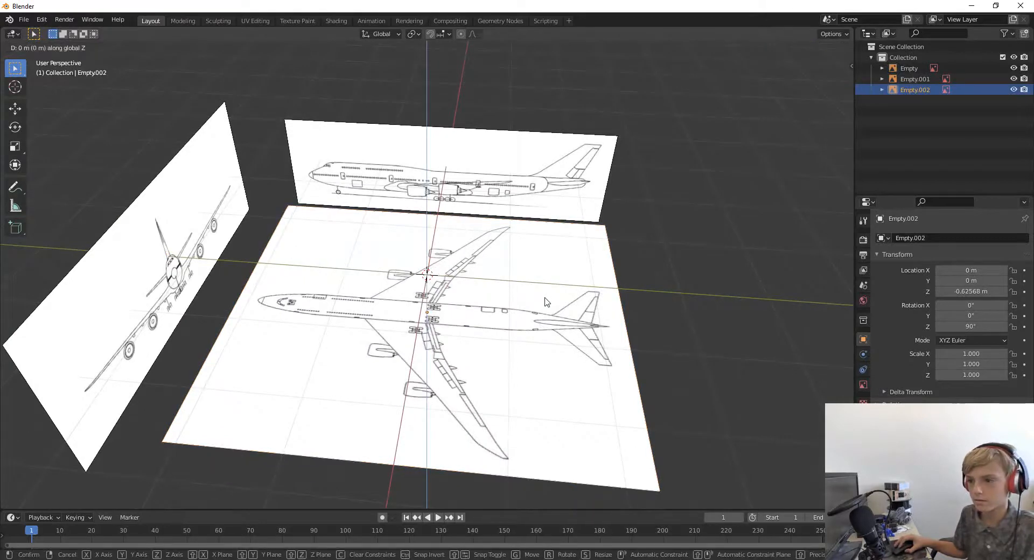
left_click(541, 302)
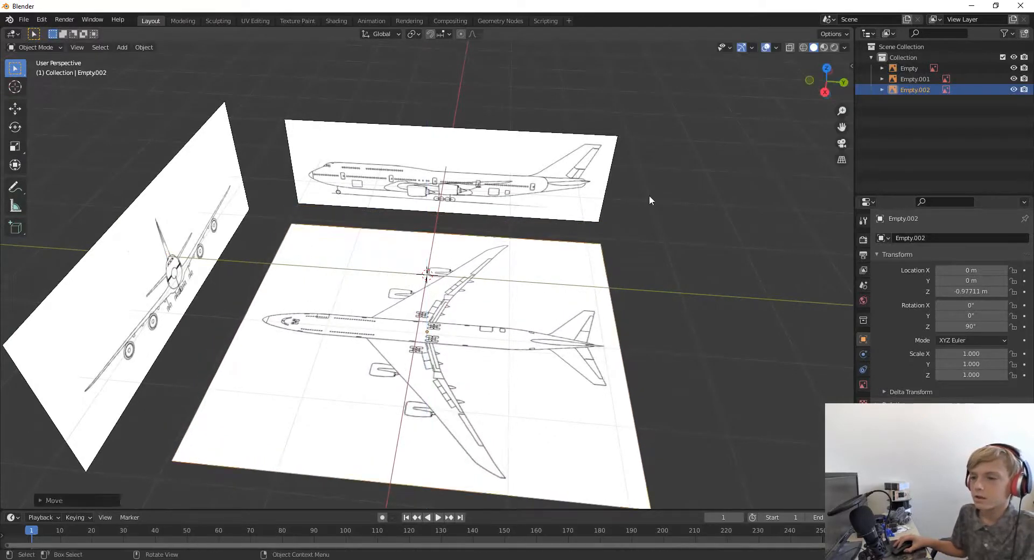
left_click(650, 200)
Add a cylinder mesh at the origin between the blueprints
middle_click_drag(674, 189, 606, 156)
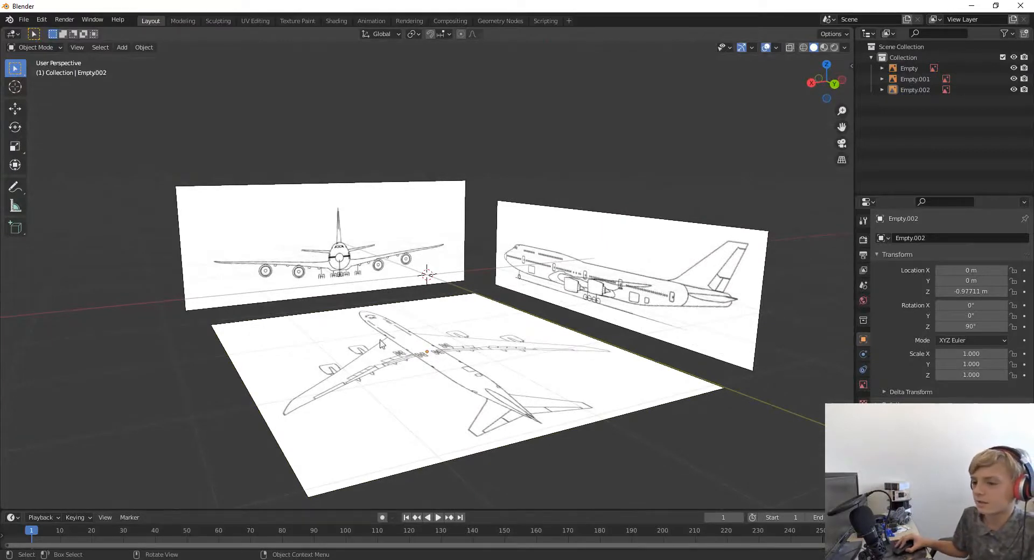
middle_click_drag(454, 364, 493, 280)
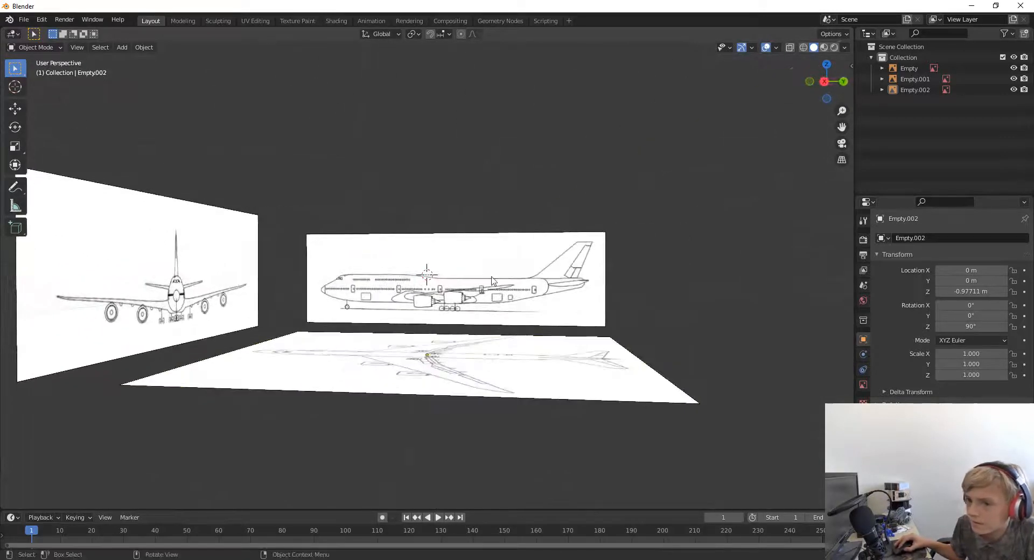
middle_click_drag(731, 237, 405, 252)
key("shift+a")
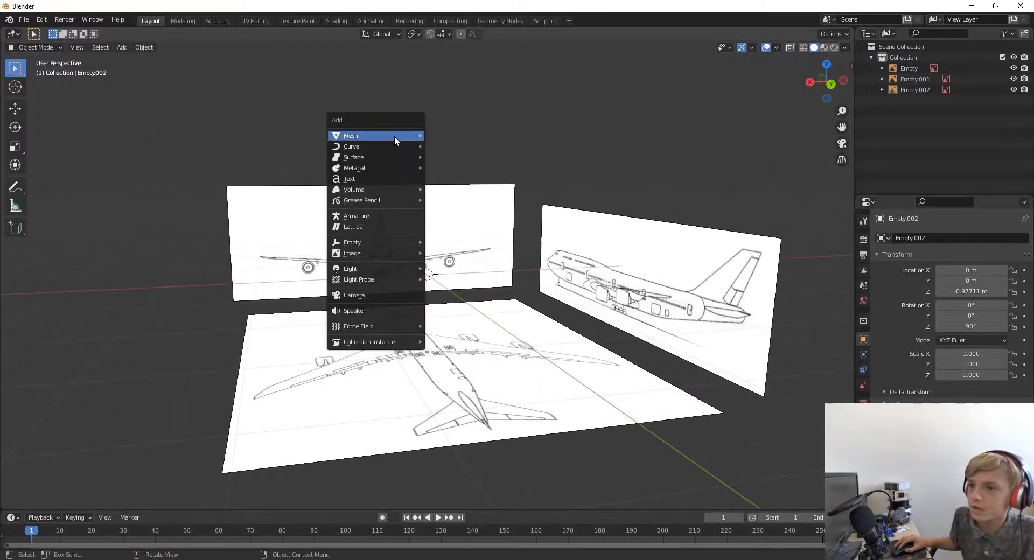
mouse_move(394, 135)
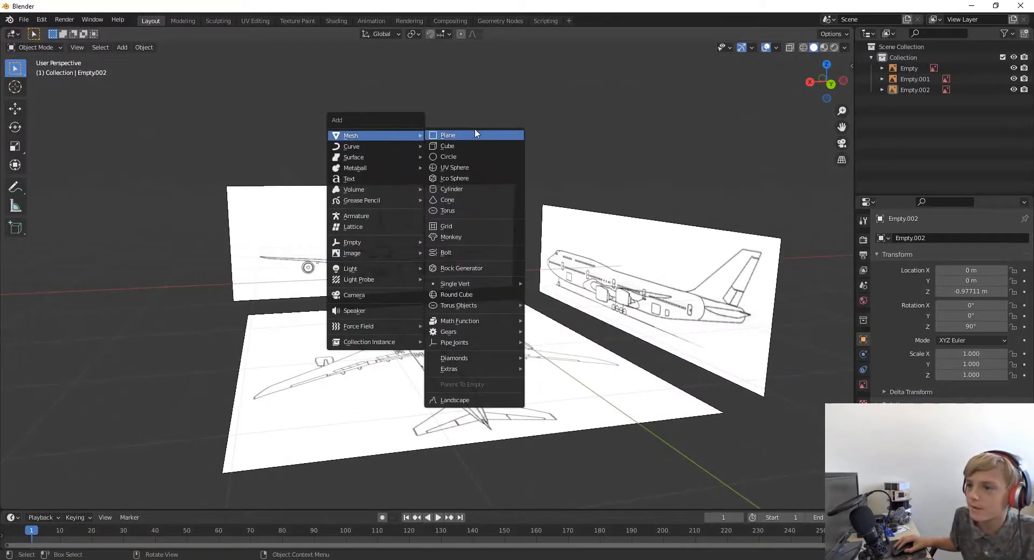
left_click(462, 189)
Rotate the cylinder 90° about the X axis so it lies lengthwise along the aircraft
middle_click_drag(466, 189, 564, 208)
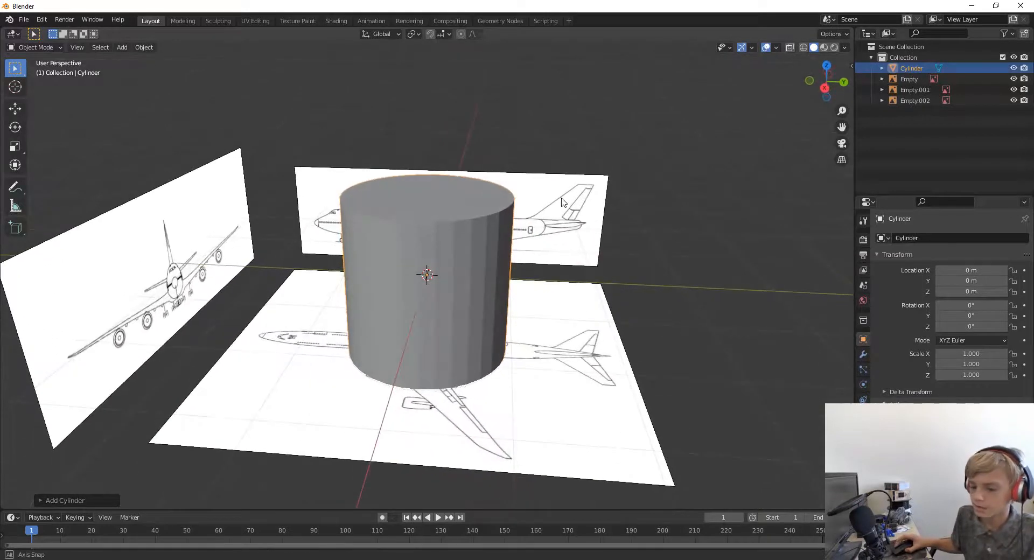
key("r")
type("x")
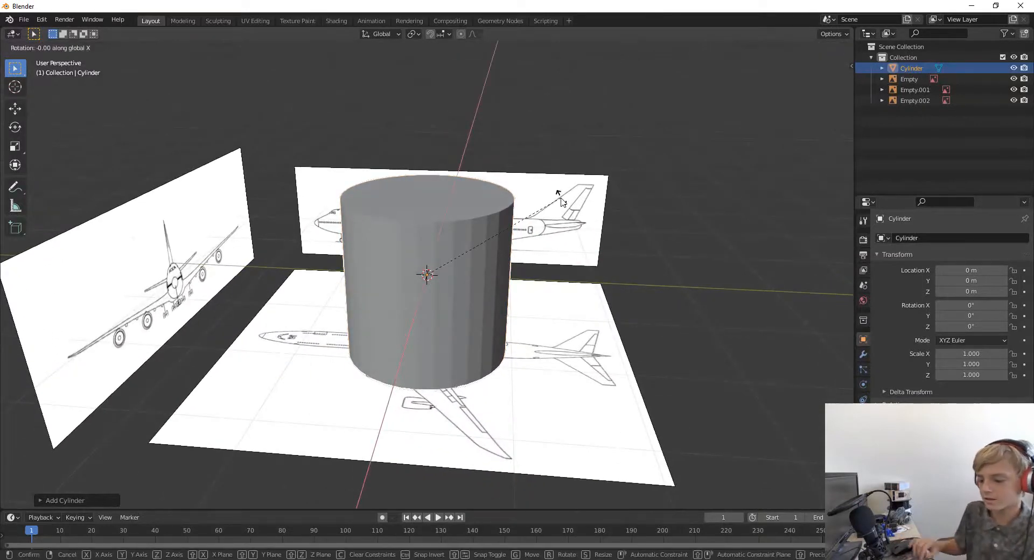
type("90")
key("Return")
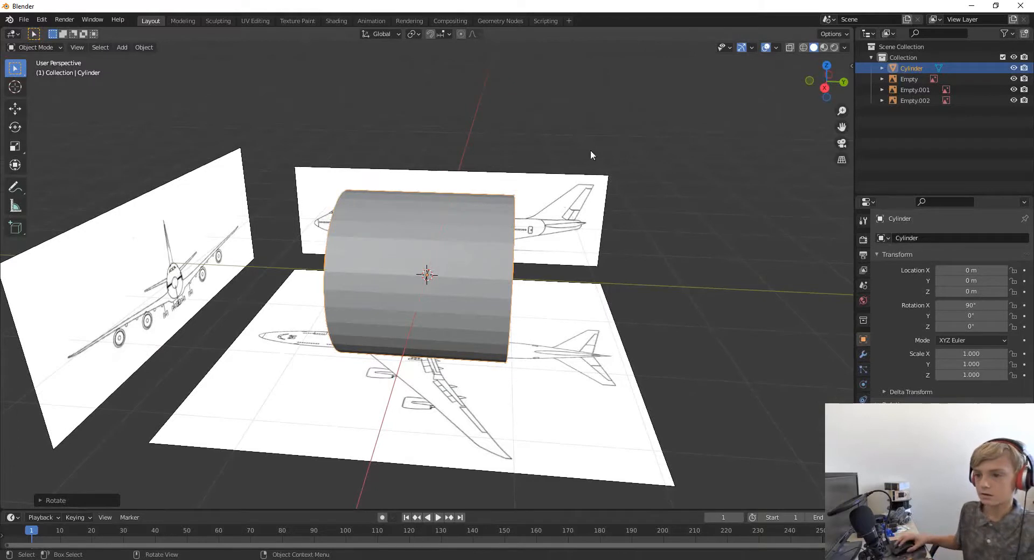
Apply the cylinder's scale and rotation transforms
key("ctrl+a")
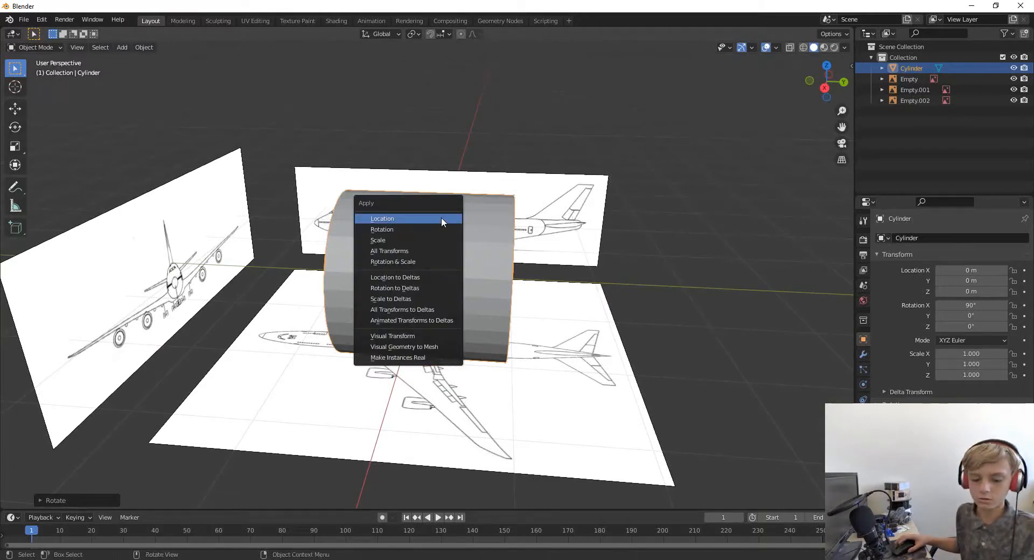
left_click(381, 242)
middle_click_drag(381, 241, 427, 229)
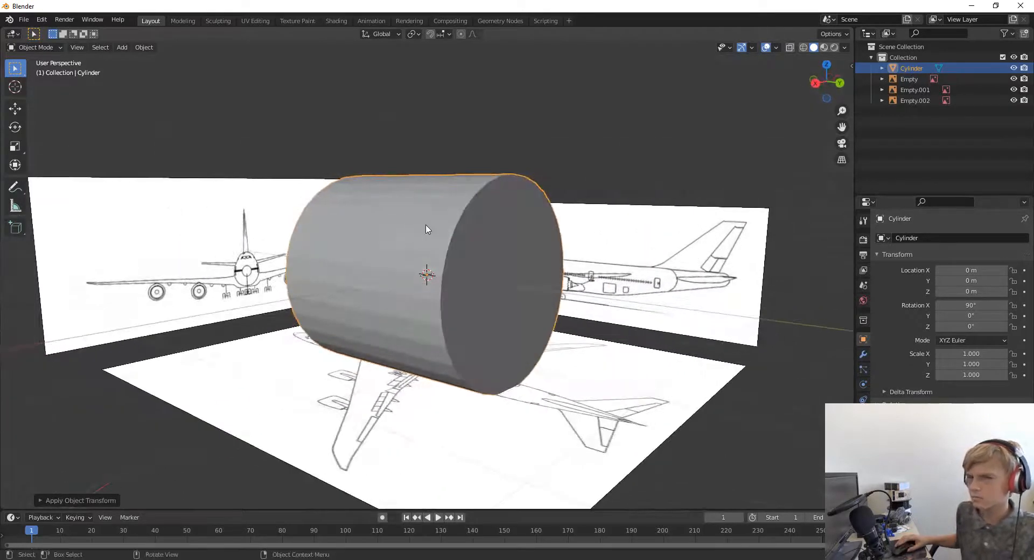
key("ctrl+a")
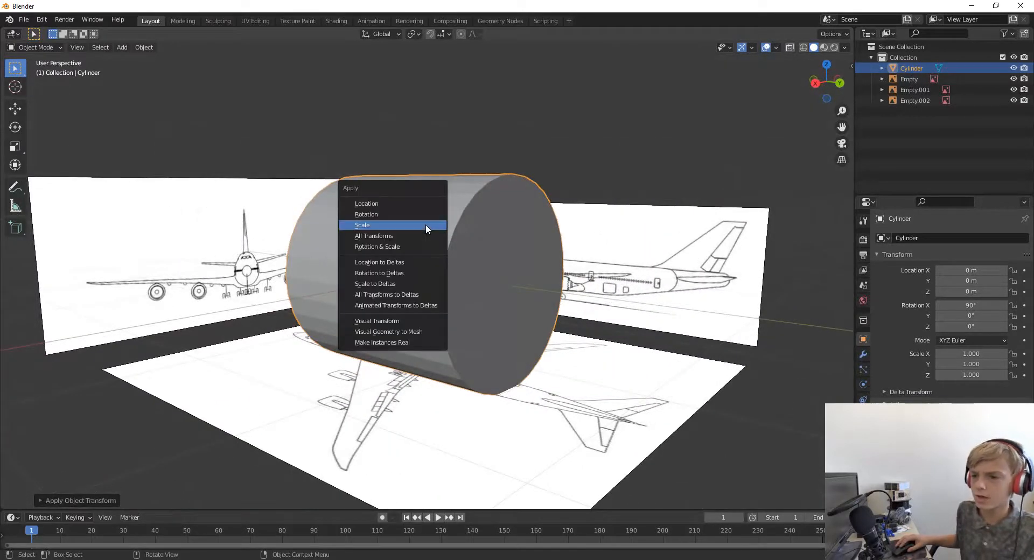
left_click(371, 211)
middle_click_drag(371, 210, 471, 236)
In the right orthographic view, scale the cylinder down uniformly to about 0.263
left_click(822, 89)
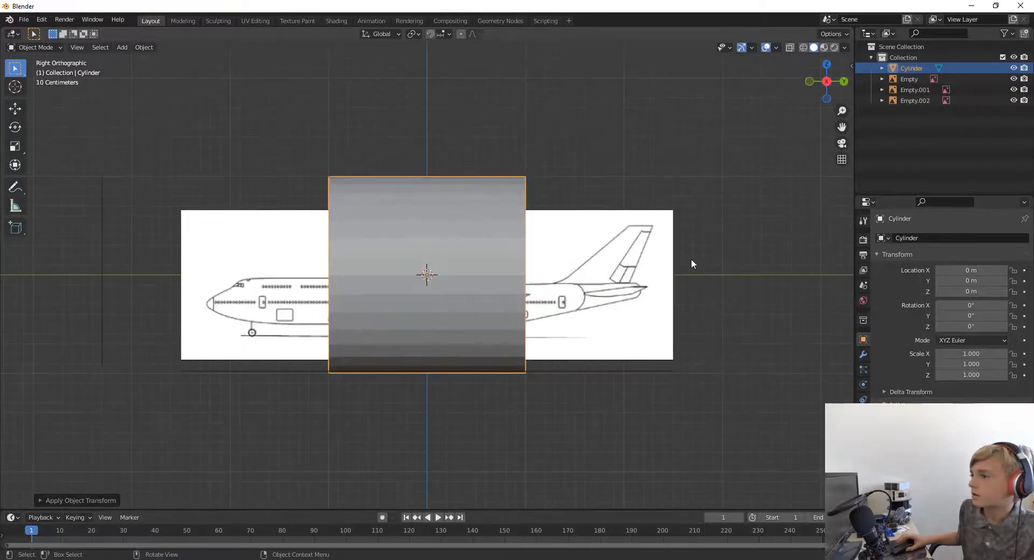
scroll(690, 238, "up", 5)
scroll(713, 364, "down", 3)
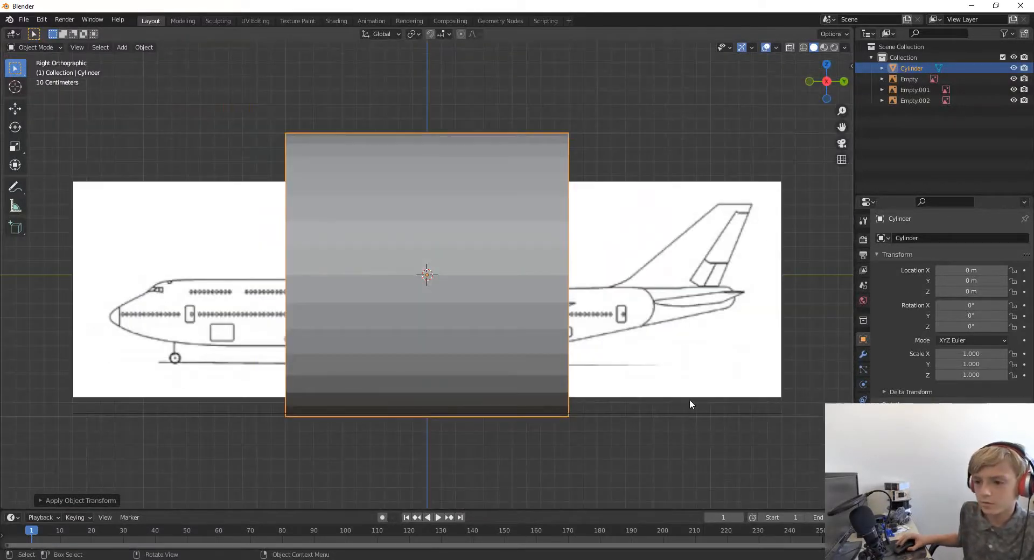
key("s")
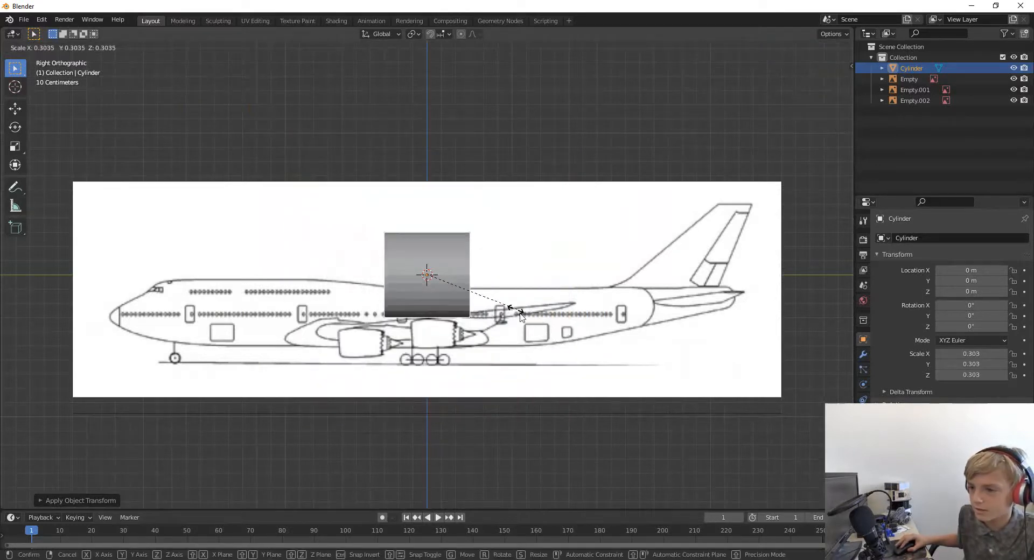
left_click(510, 260)
scroll(526, 258, "up", 4)
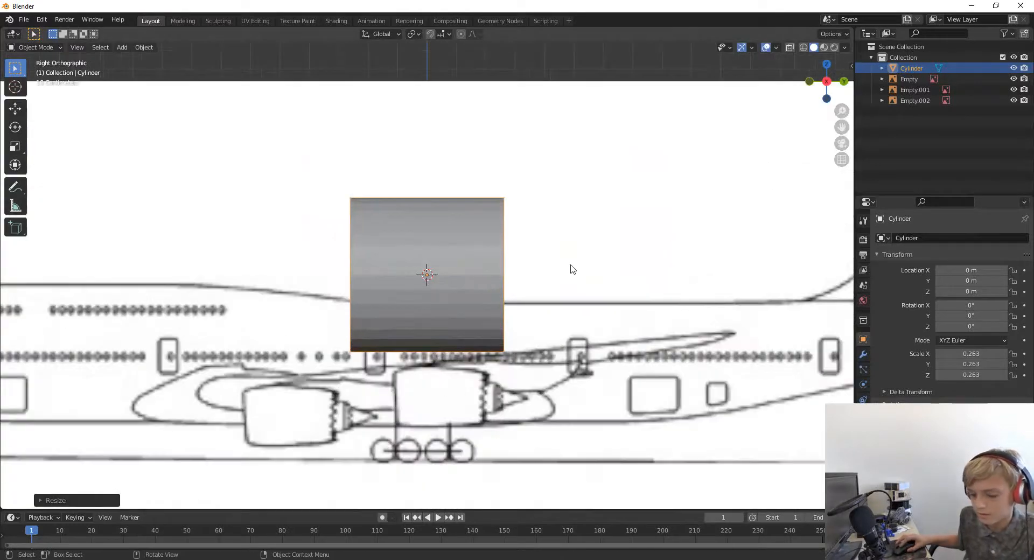
Lower the cylinder along Z to about -0.30 m and scale it to about 0.208 to fit the fuselage height
key("g")
key("z")
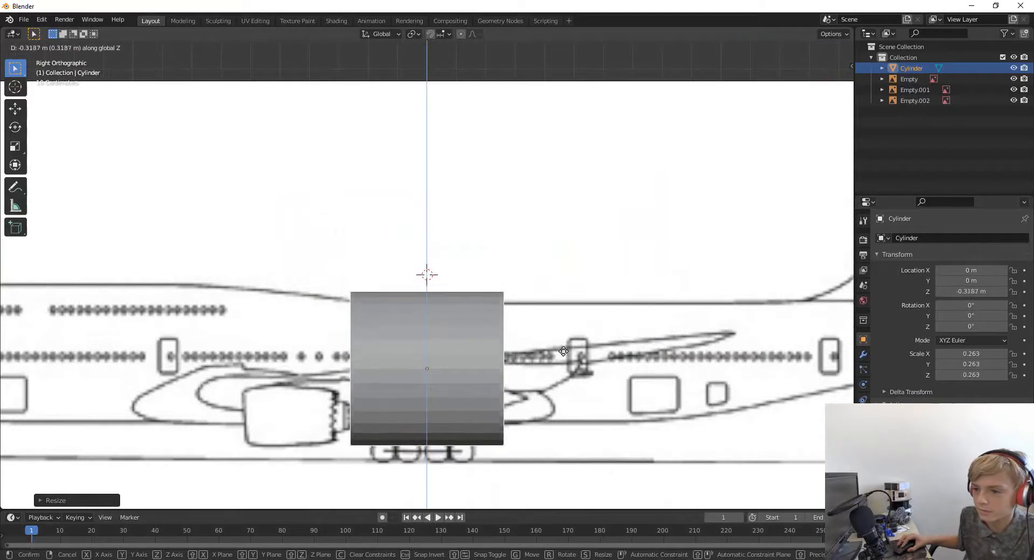
left_click(563, 350)
key("s")
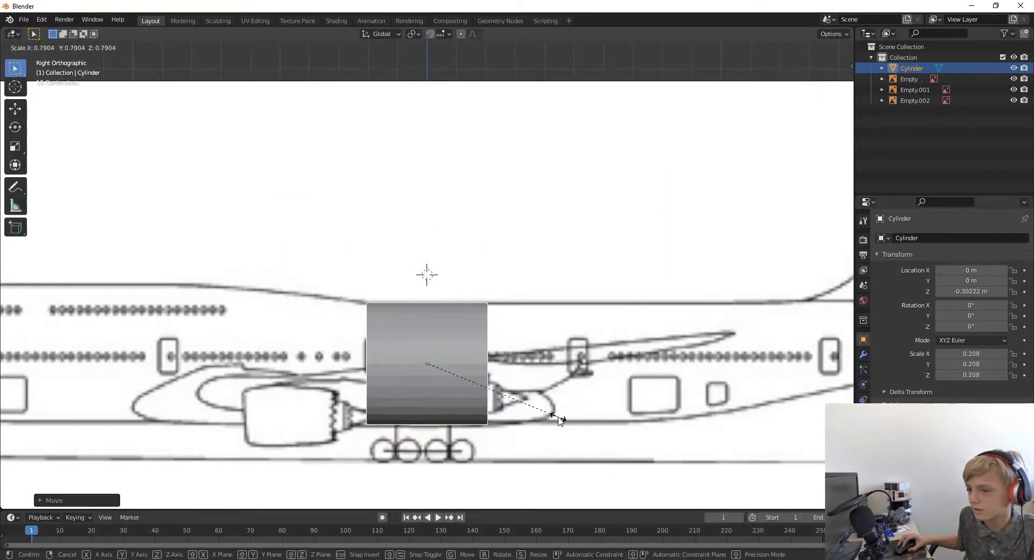
left_click(560, 420)
Move the cylinder along the Y axis toward the nose, to about -0.25 m
key("g")
key("z")
key("x")
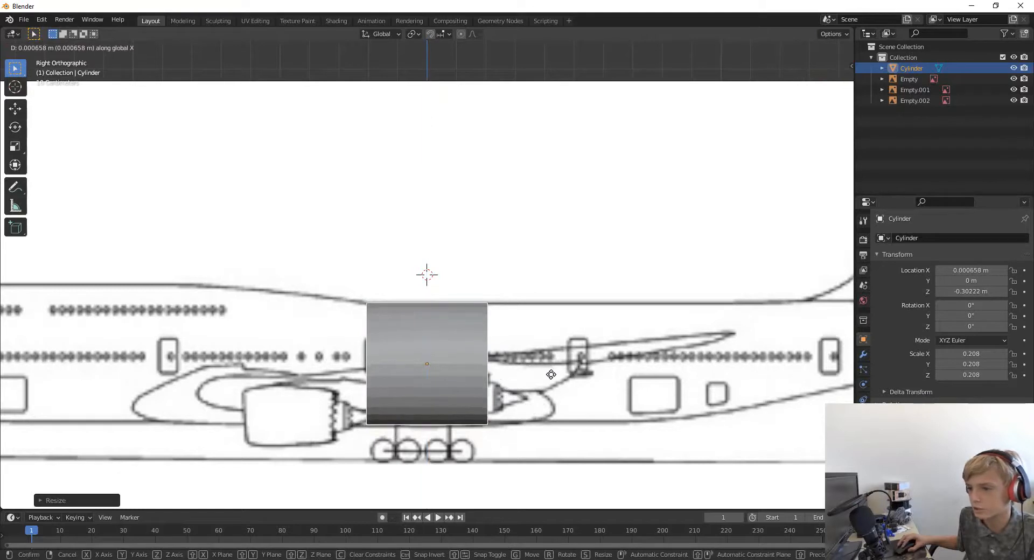
key("y")
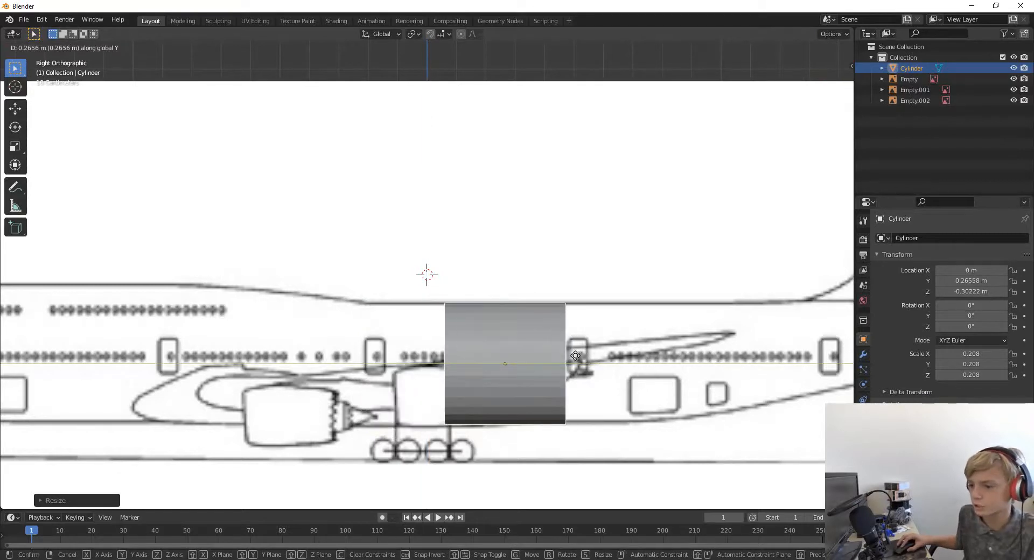
left_click(607, 366)
key("g")
key("x")
key("y")
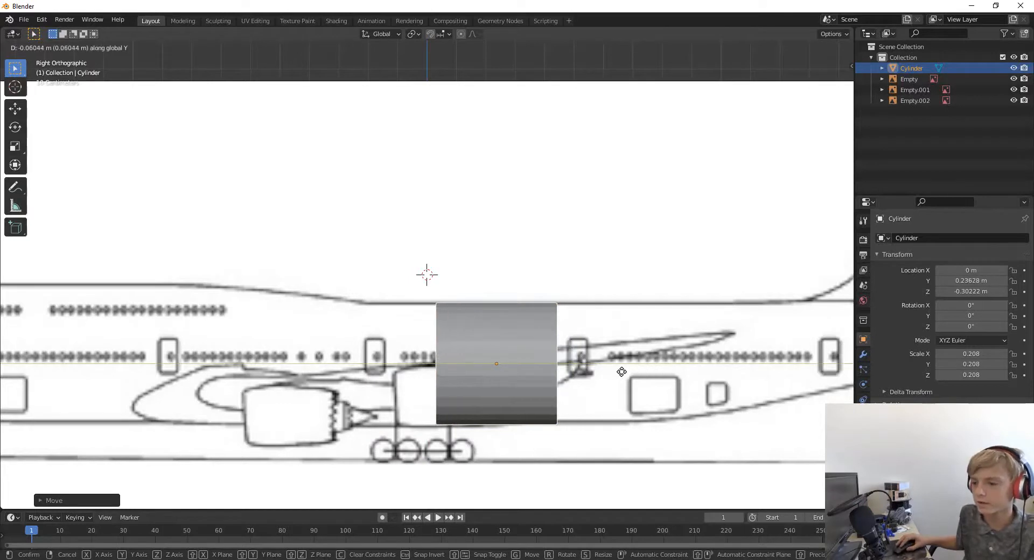
left_click(607, 370)
scroll(589, 297, "down", 3)
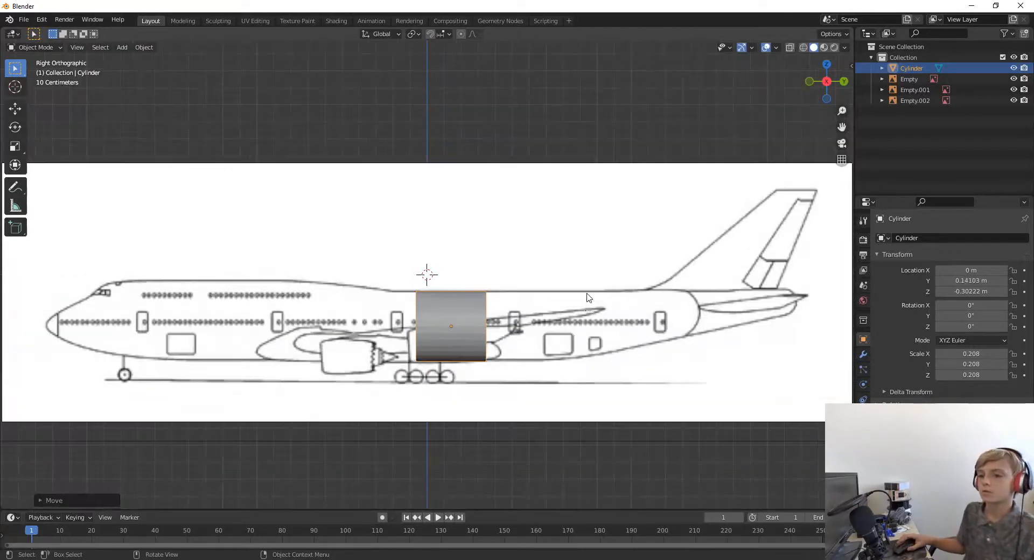
key("g")
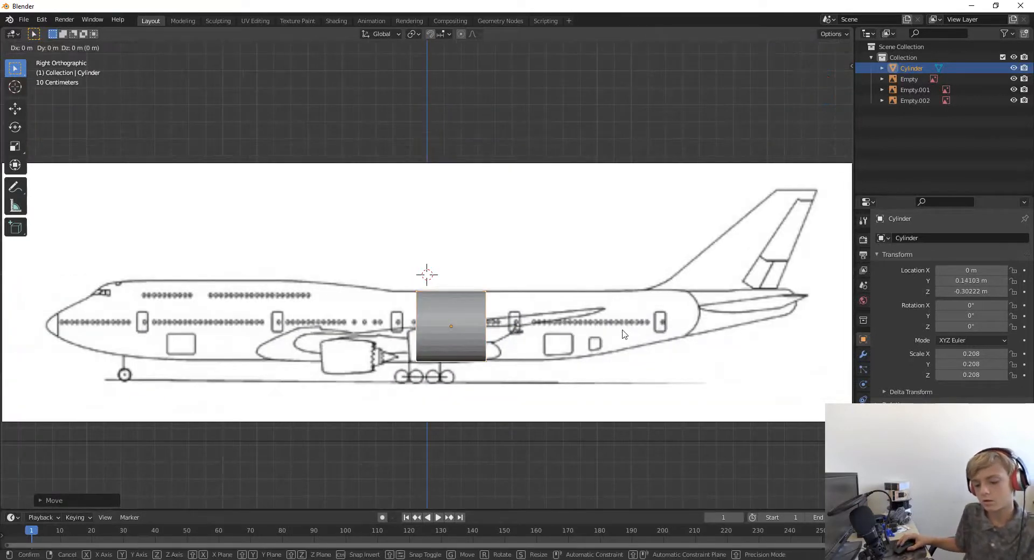
key("y")
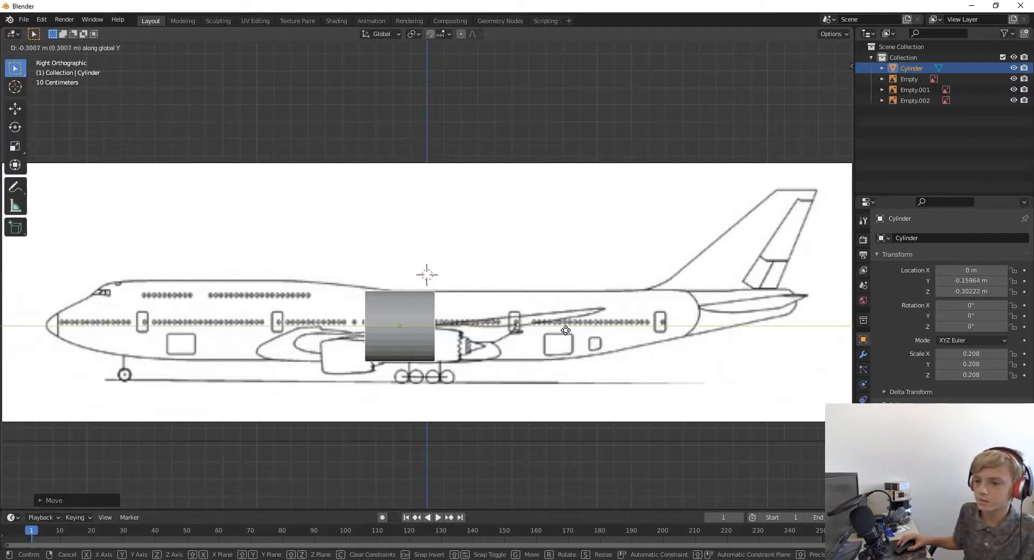
left_click(555, 329)
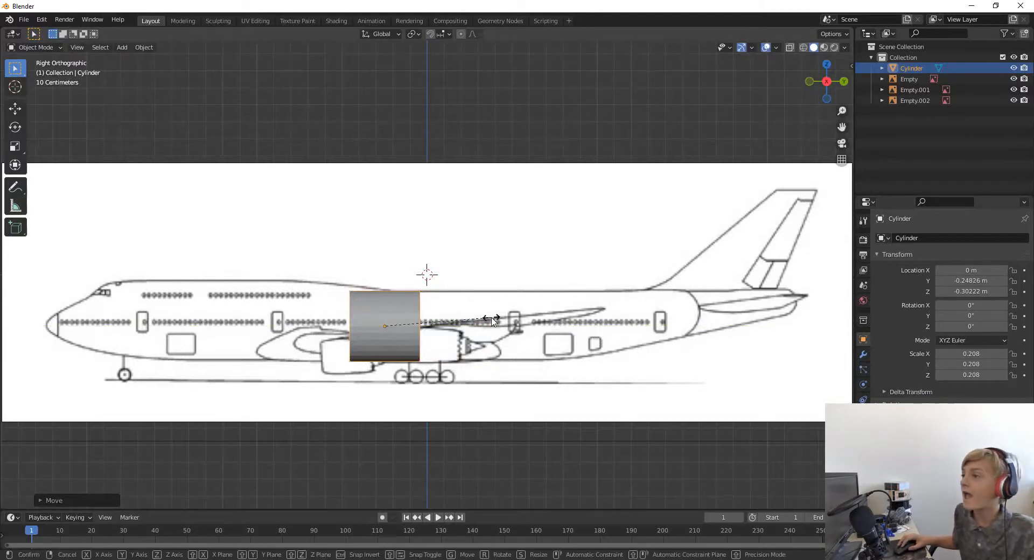
Stretch the cylinder along the Y axis to nearly the fuselage's length and shift it to about -0.027 m on Y
key("s")
key("y")
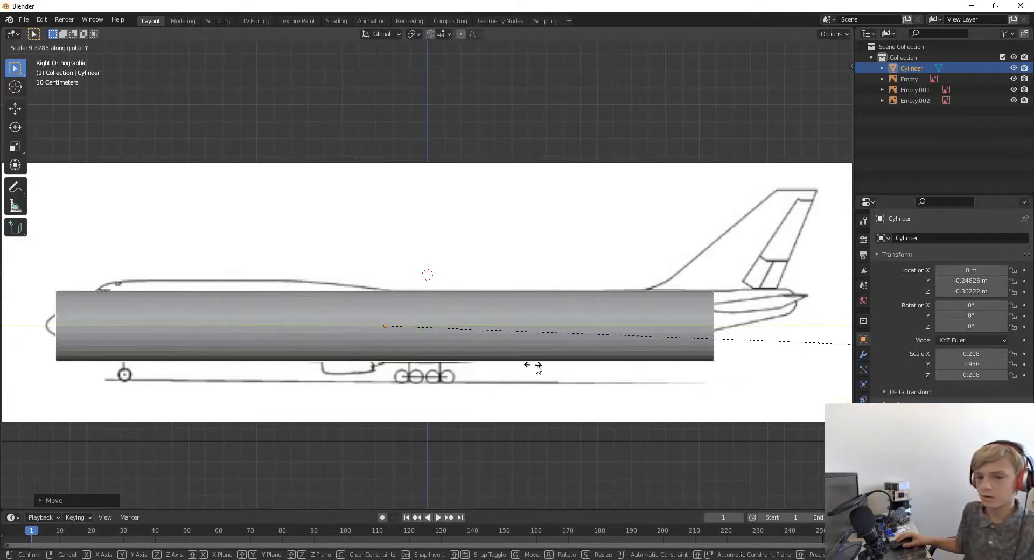
left_click(558, 368)
key("g")
key("z")
key("x")
key("y")
left_click(521, 317)
Stretch the cylinder along Y to a scale of about 2.208 so it spans the fuselage from nose to tail
key("s")
key("x")
key("y")
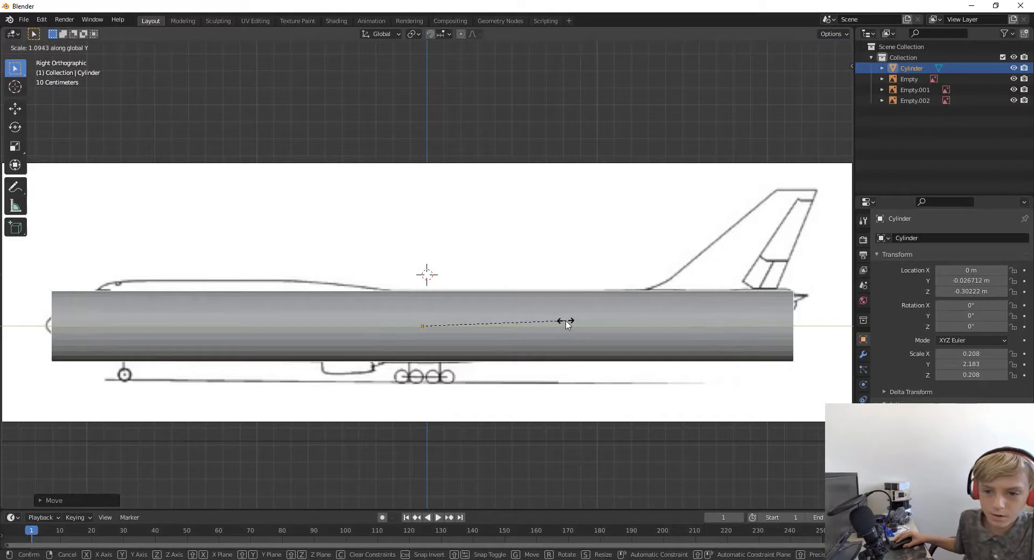
left_click(568, 323)
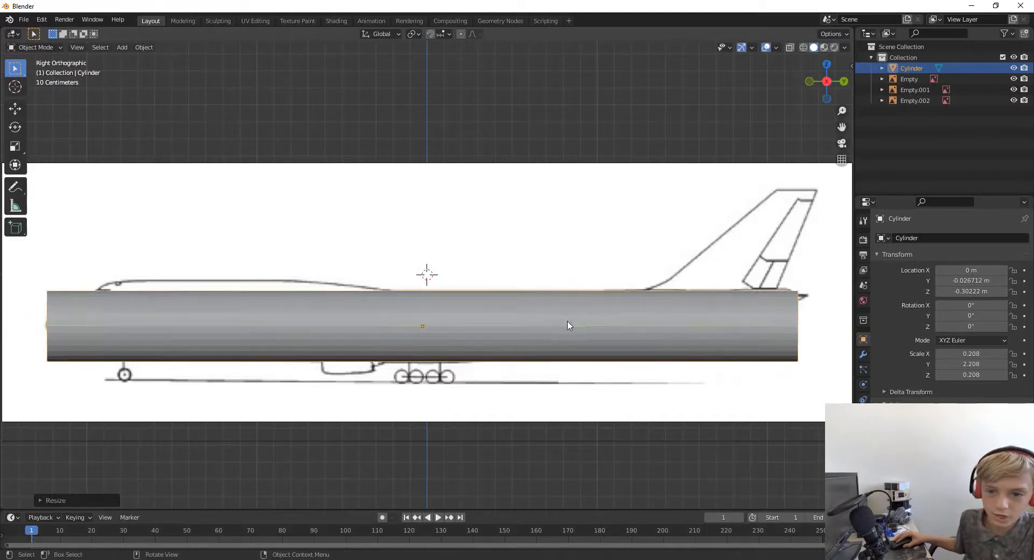
key("s")
key("y")
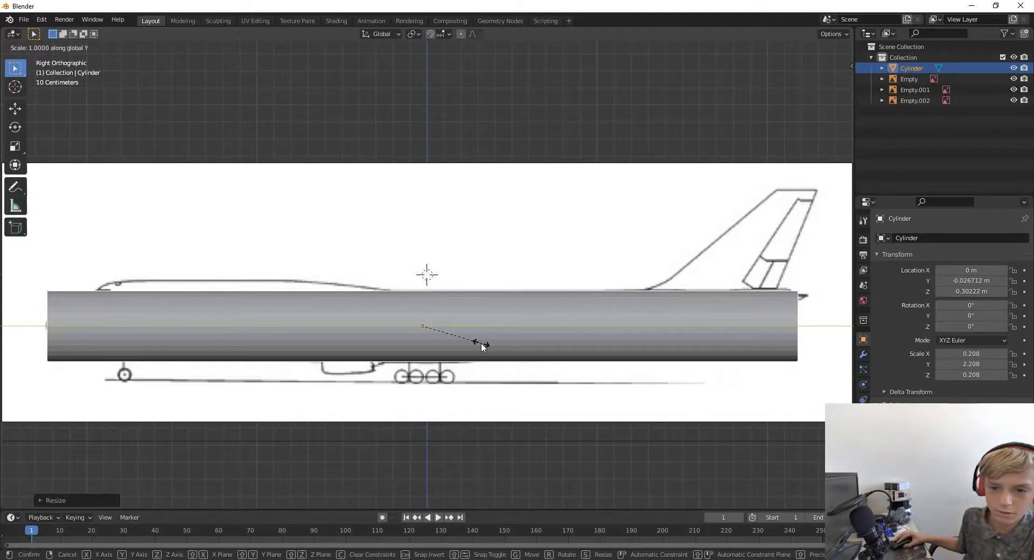
key("Escape")
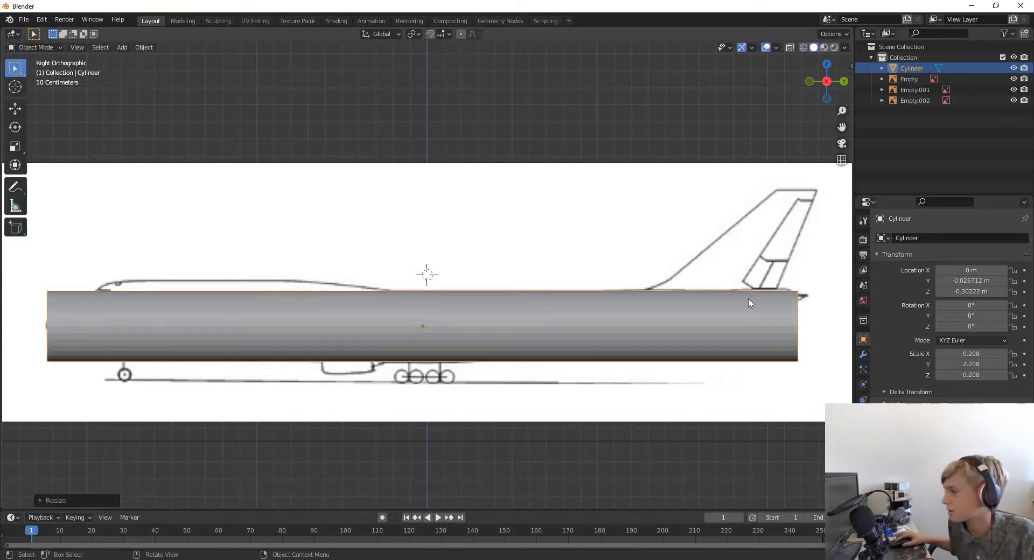
Switch the viewport to wireframe shading so the side blueprint shows through the cylinder
left_click(803, 47)
scroll(796, 329, "up", 3)
scroll(795, 332, "down", 3)
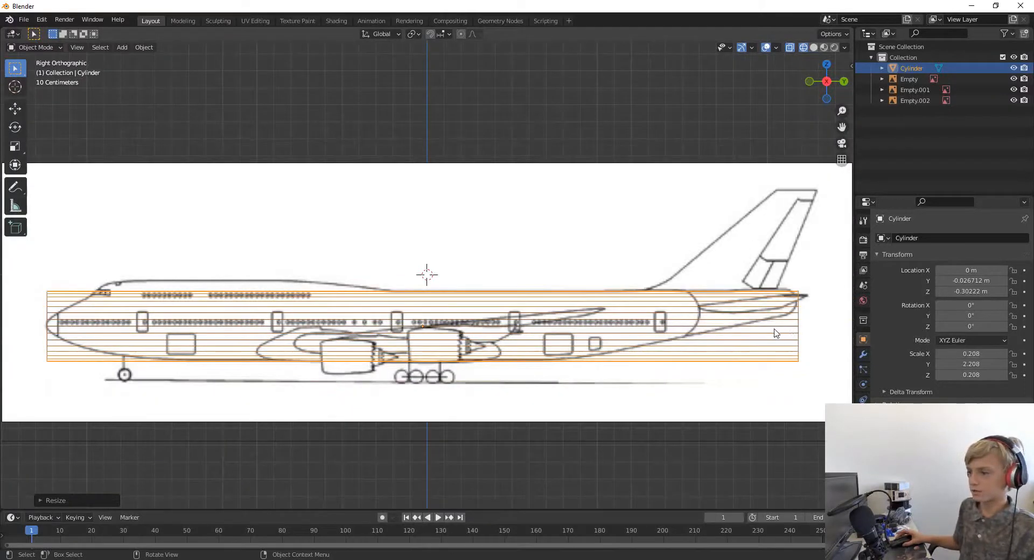
In Edit Mode with face selection, select the cylinder's tail-end cap and return to the right orthographic view
key("Tab")
middle_click_drag(807, 322, 711, 321)
key("3")
left_click(671, 397)
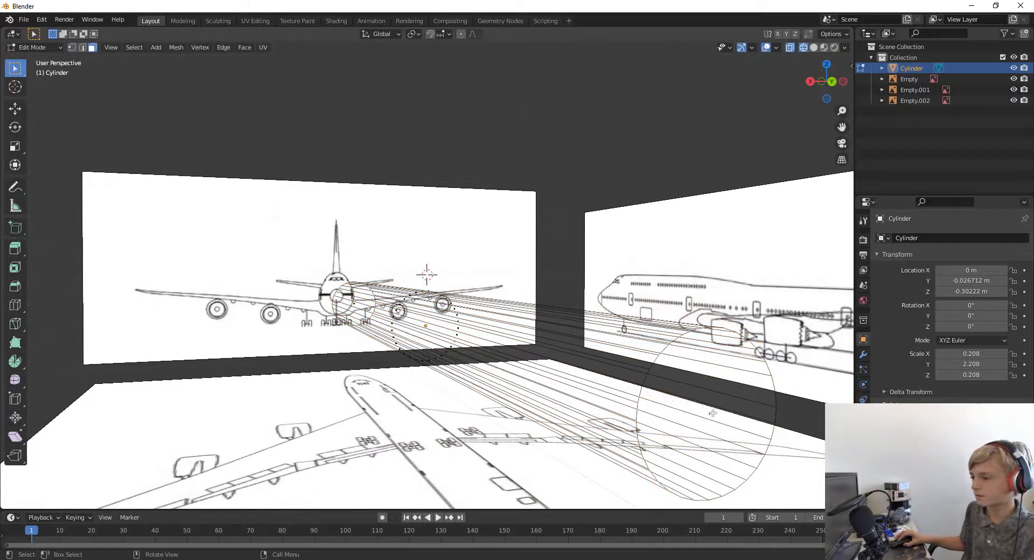
left_click(811, 82)
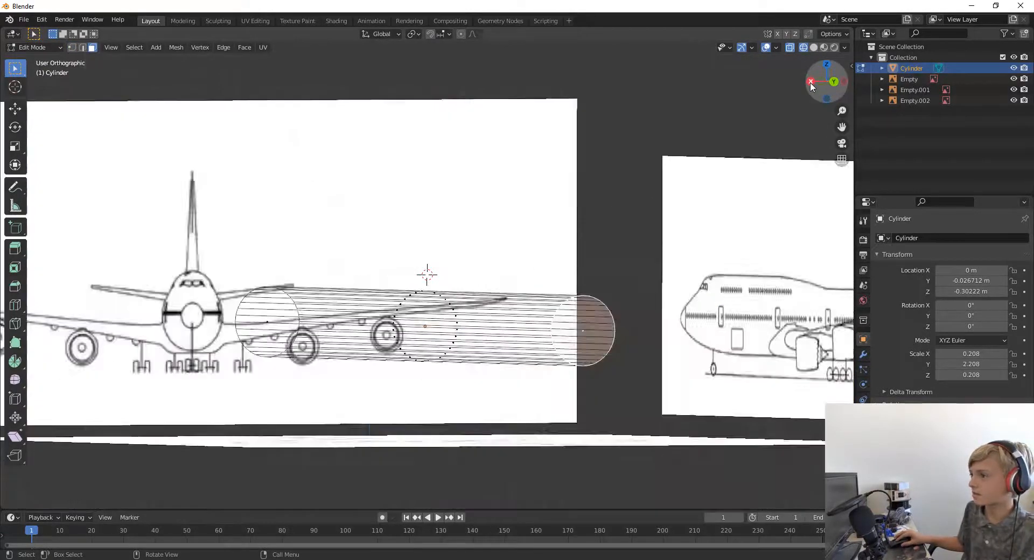
scroll(775, 287, "up", 1)
scroll(793, 334, "down", 1)
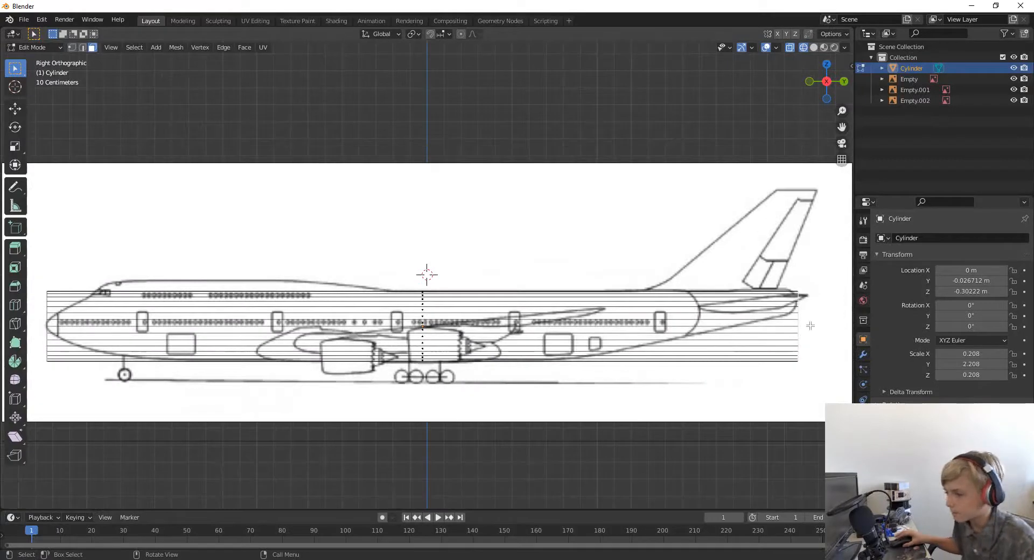
Move the cylinder's tail-end cap about 0.009 m forward along the Y axis
key("g")
key("x")
key("y")
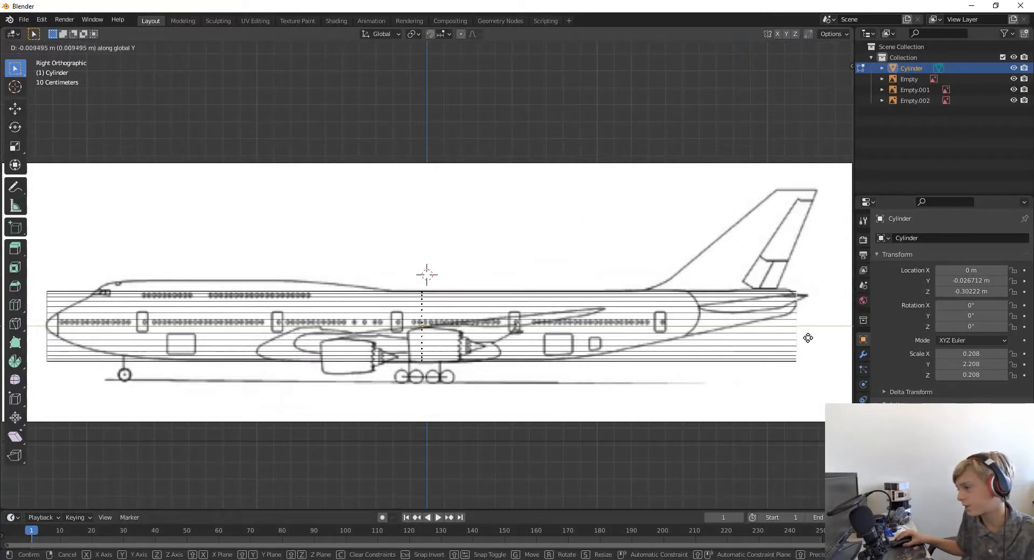
left_click(807, 338)
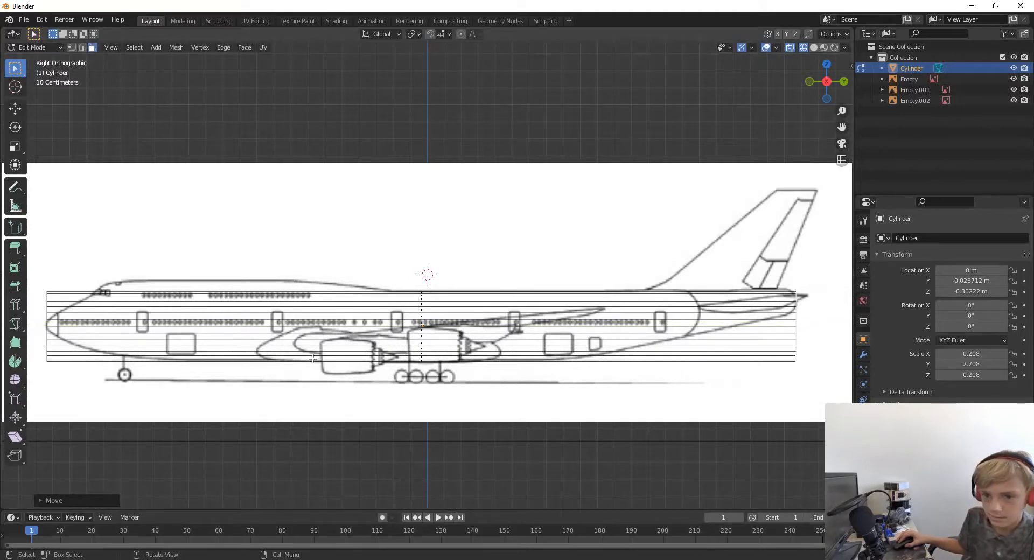
Select the cylinder's nose-end cap and shift it slightly forward along Y, just past the nose tip of the side blueprint
middle_click_drag(117, 362, 730, 191)
scroll(129, 357, "down", 2)
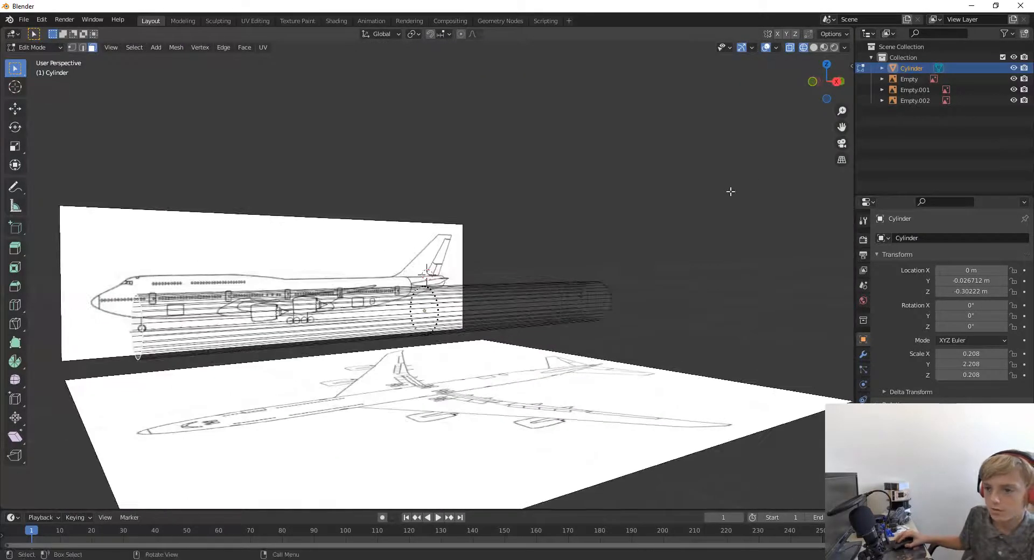
left_click(836, 81)
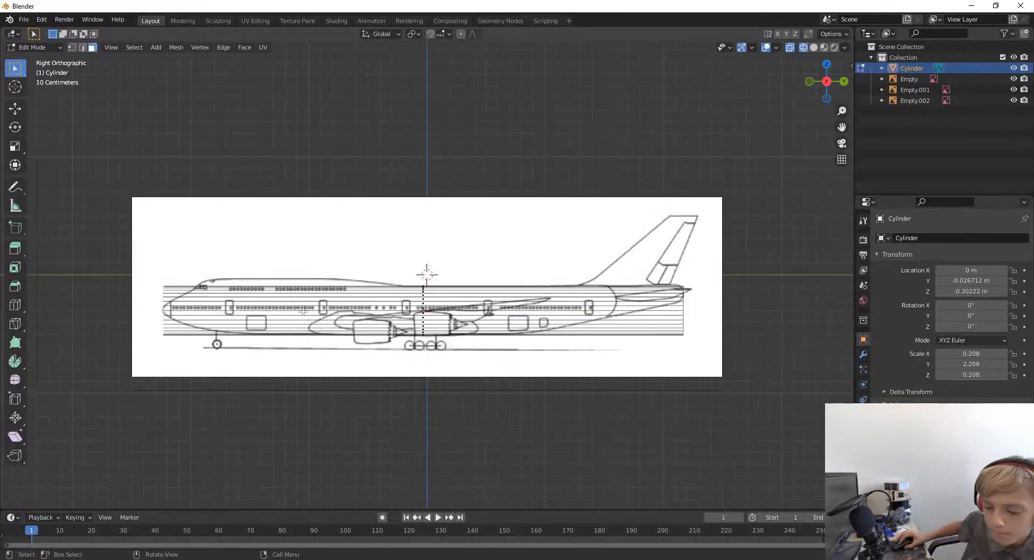
key("g")
key("x")
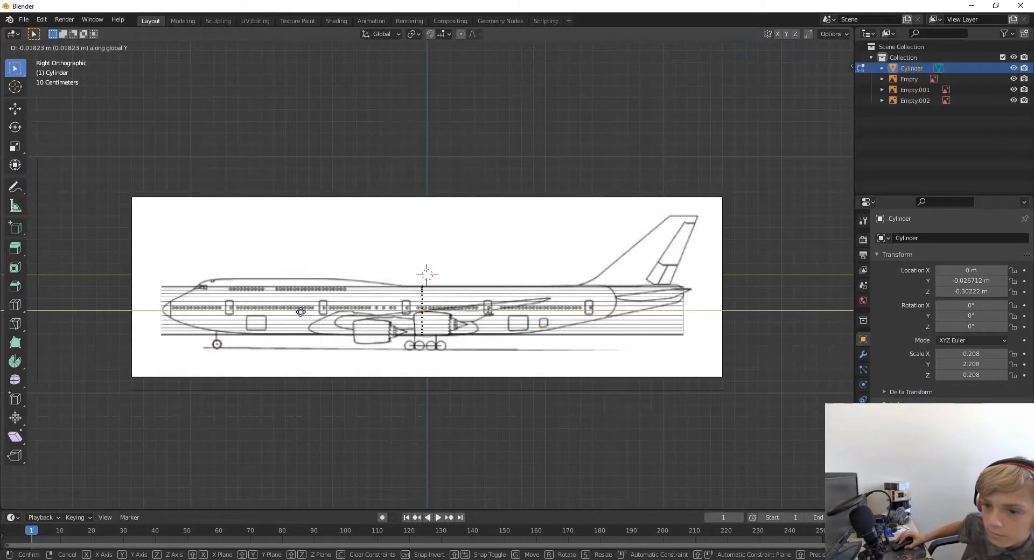
left_click(471, 208)
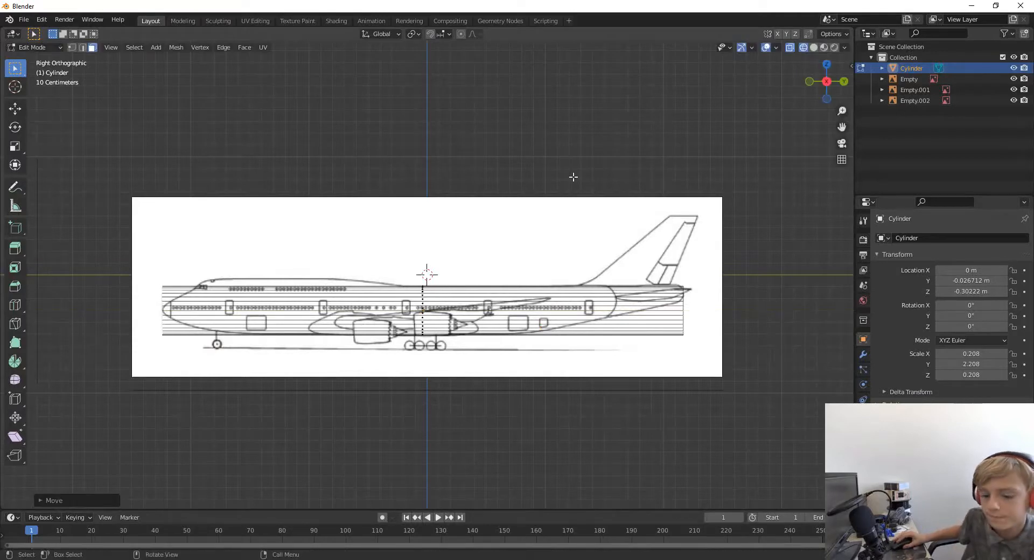
Leave Edit Mode, switch to solid shading, and inspect the stretched cylinder against the three blueprints from several angles
key("Tab")
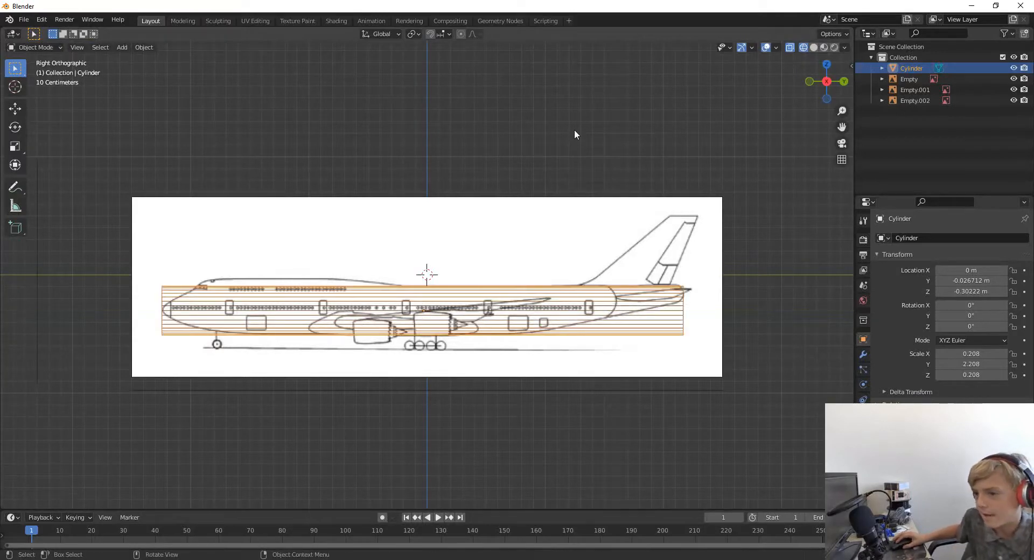
key("z")
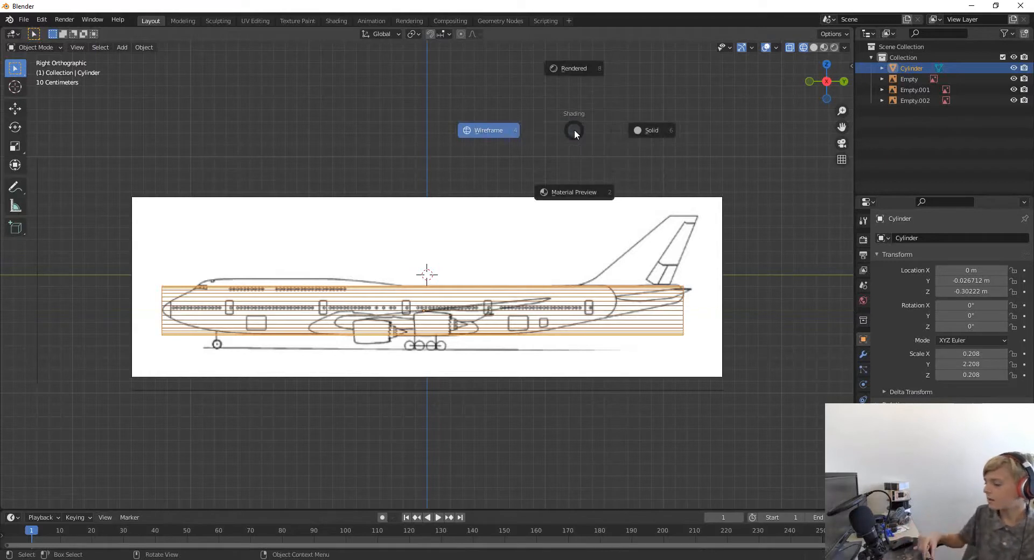
key("6")
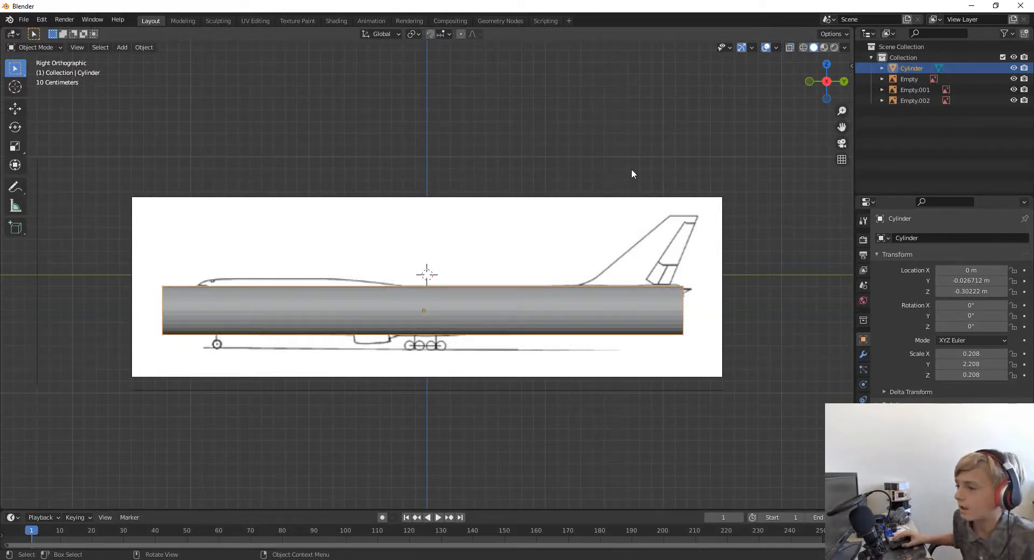
key("z")
left_click(704, 169)
middle_click_drag(722, 177, 568, 211)
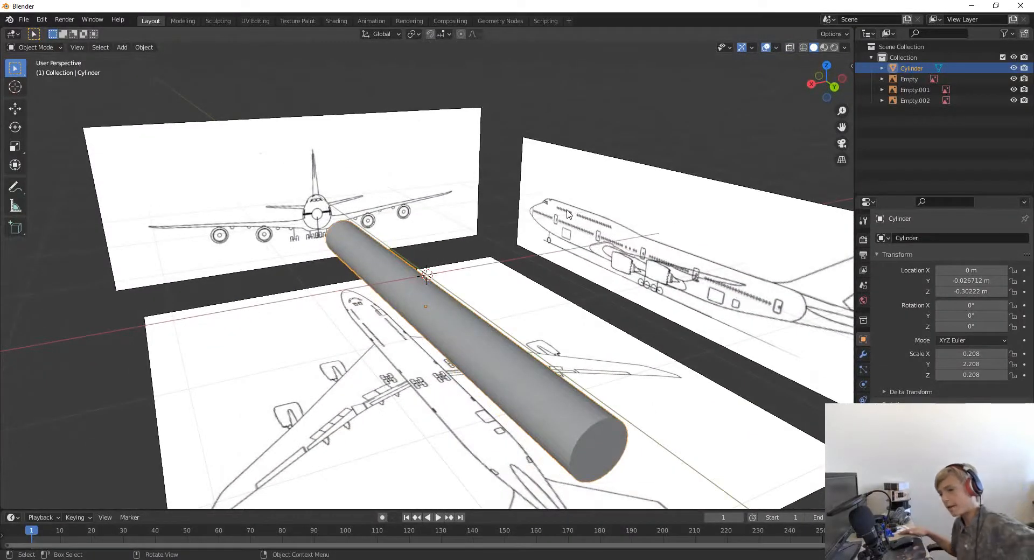
middle_click_drag(439, 231, 604, 227)
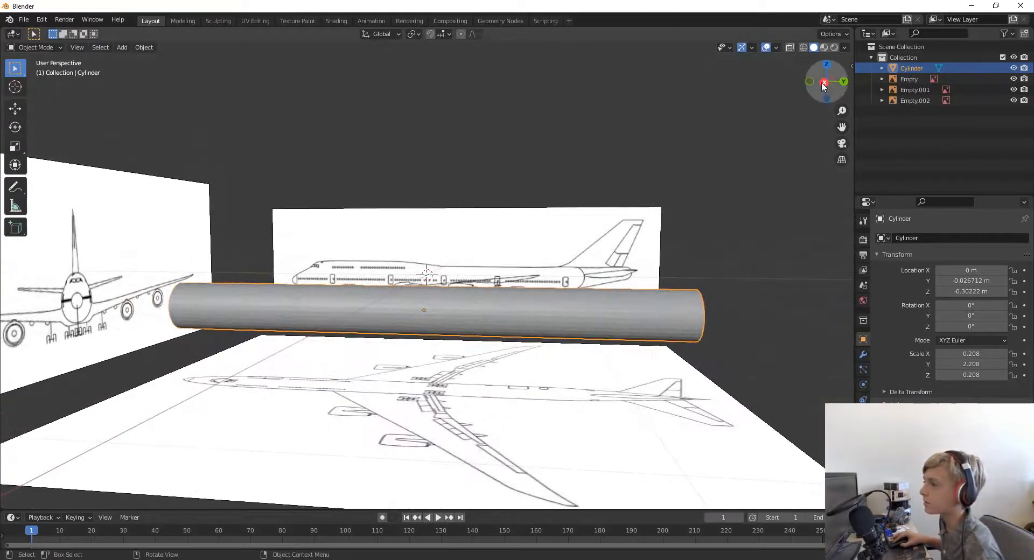
left_click(824, 82)
scroll(665, 226, "up", 2)
scroll(670, 223, "down", 1)
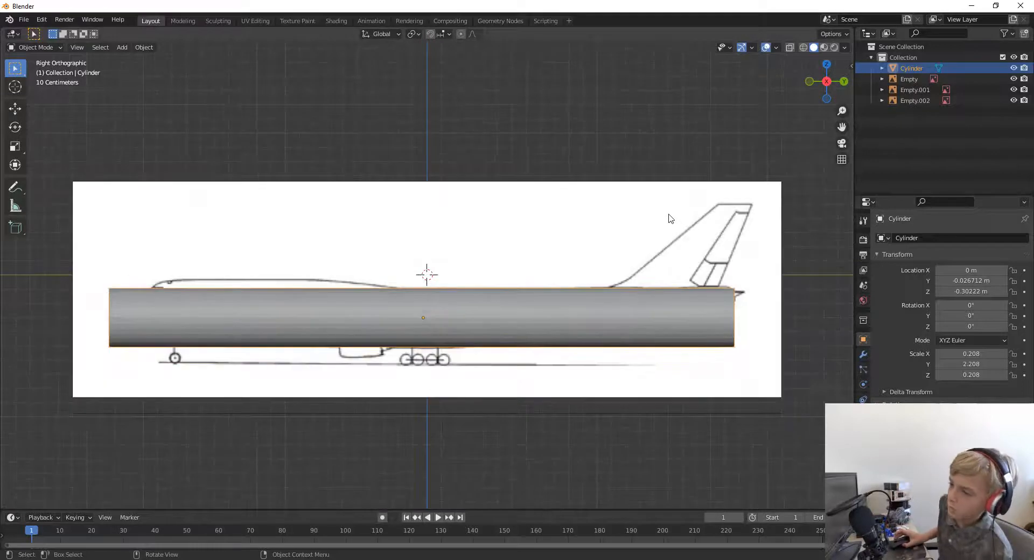
In Edit Mode with wireframe shading, add a loop cut around the cylinder and slide it to about 0.346, where the belly starts rising
key("Tab")
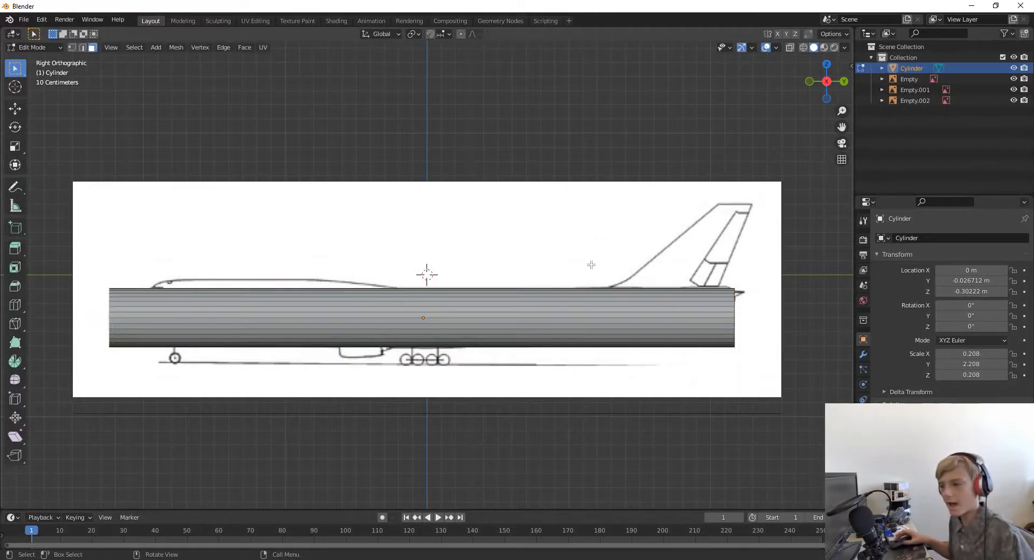
left_click(803, 48)
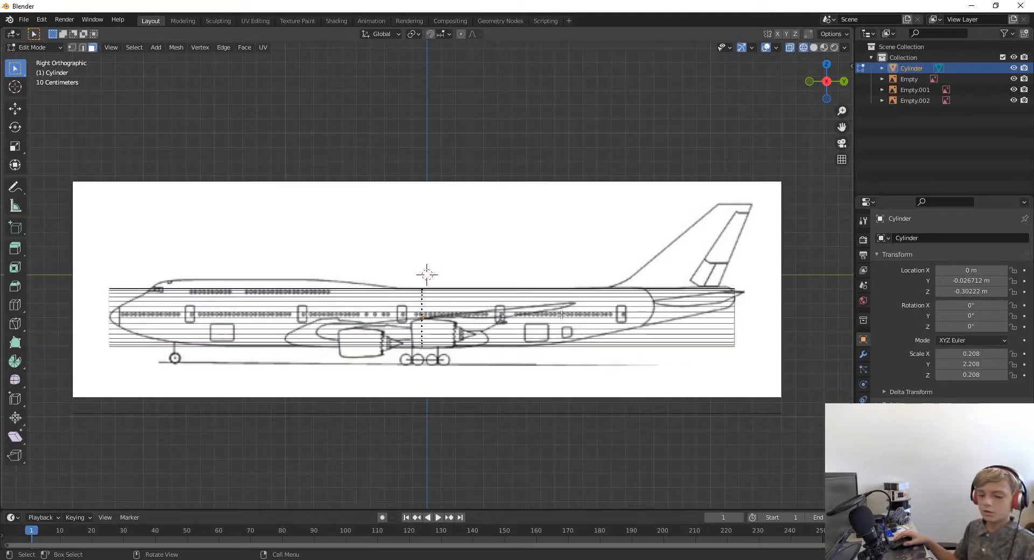
key("ctrl+r")
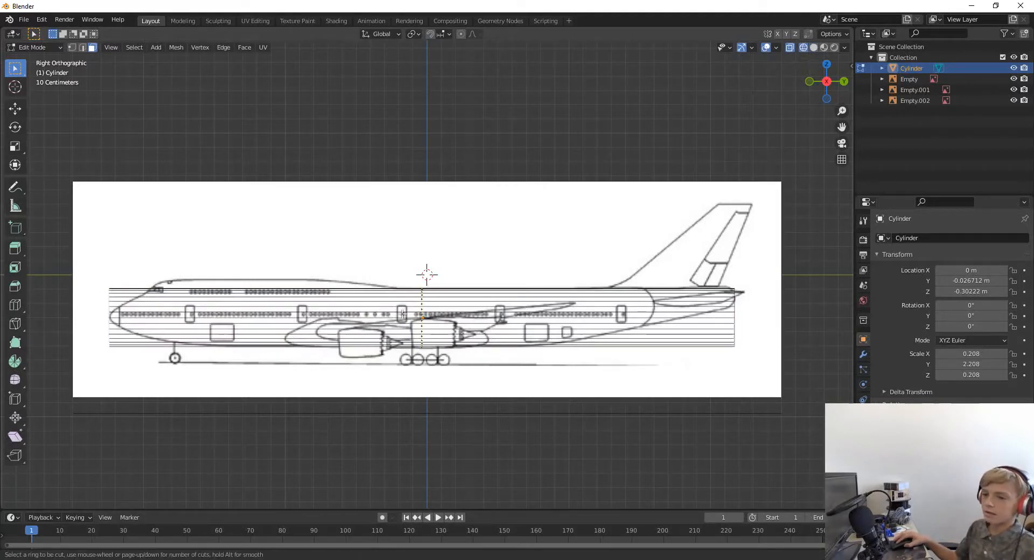
left_click(424, 304)
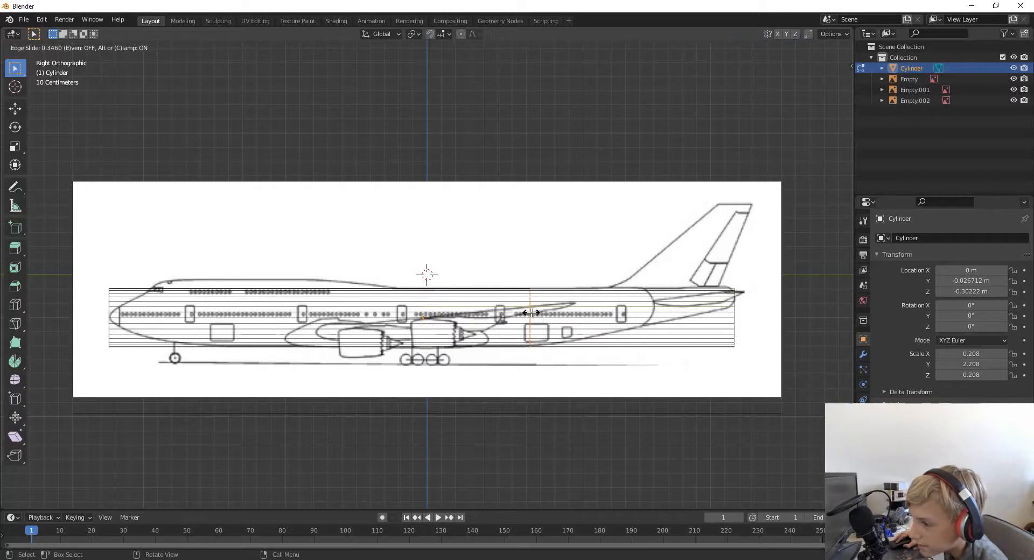
left_click(531, 312)
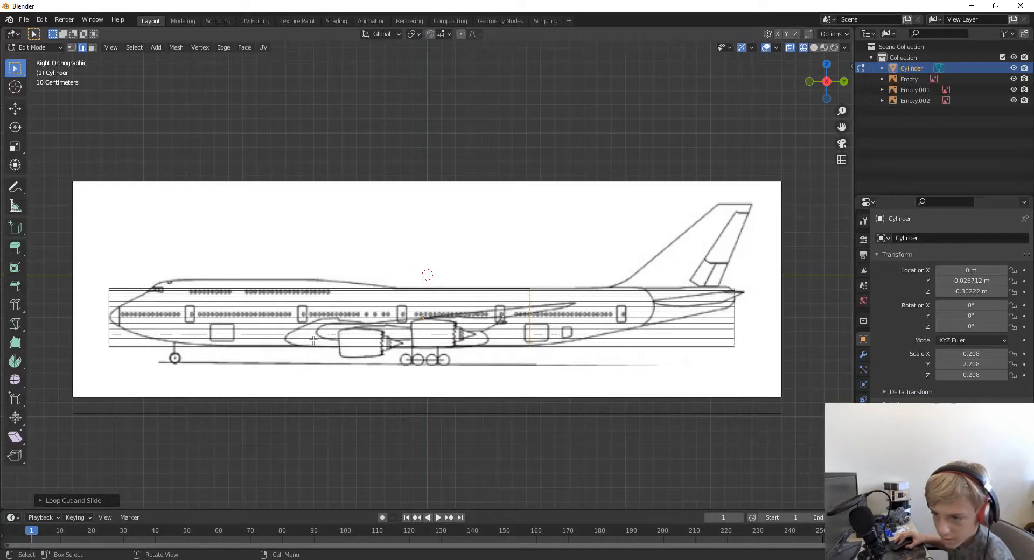
Select the tail-end cap and scale it down to taper the rear fuselage toward the tail
middle_click_drag(735, 321, 648, 439)
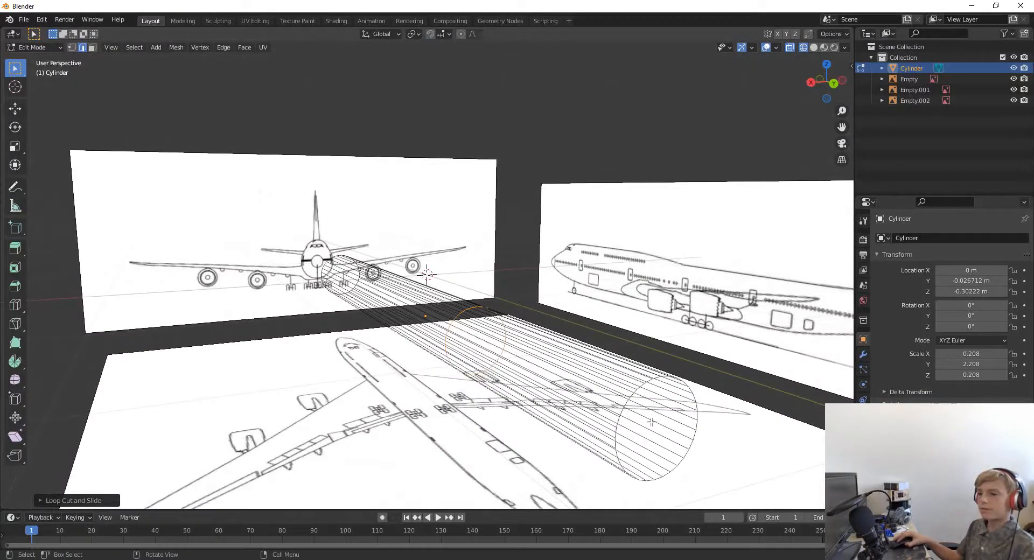
key("3")
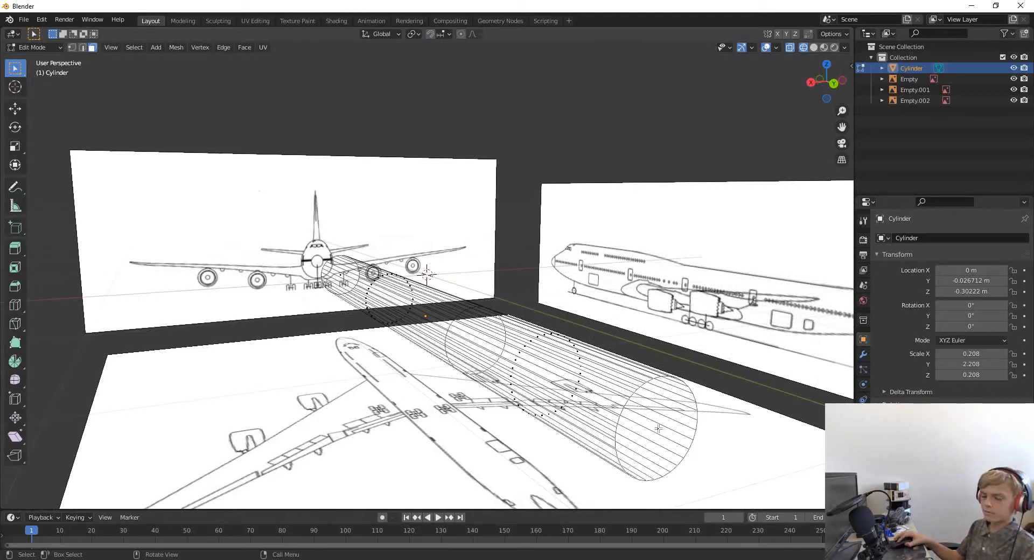
left_click(810, 82)
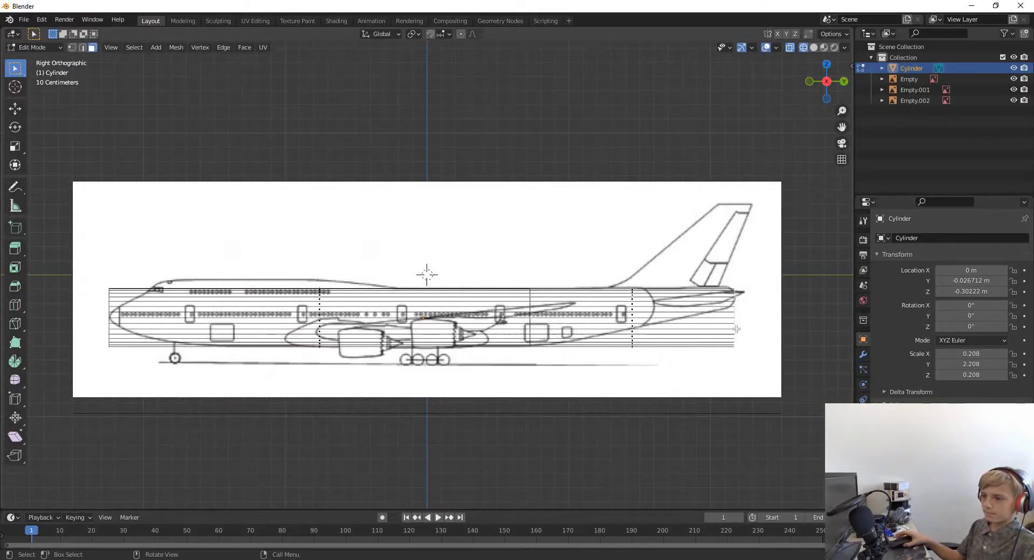
key("s")
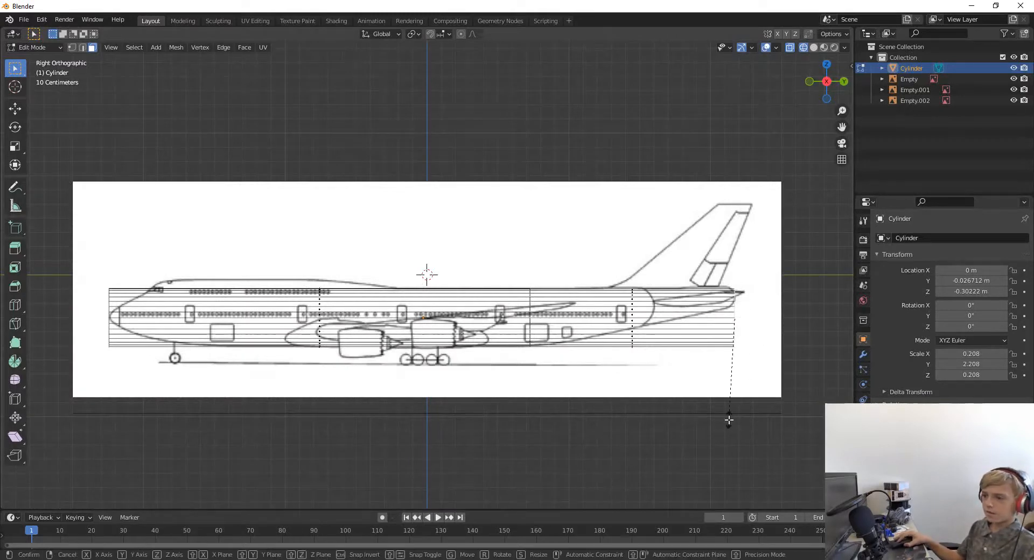
left_click(733, 366)
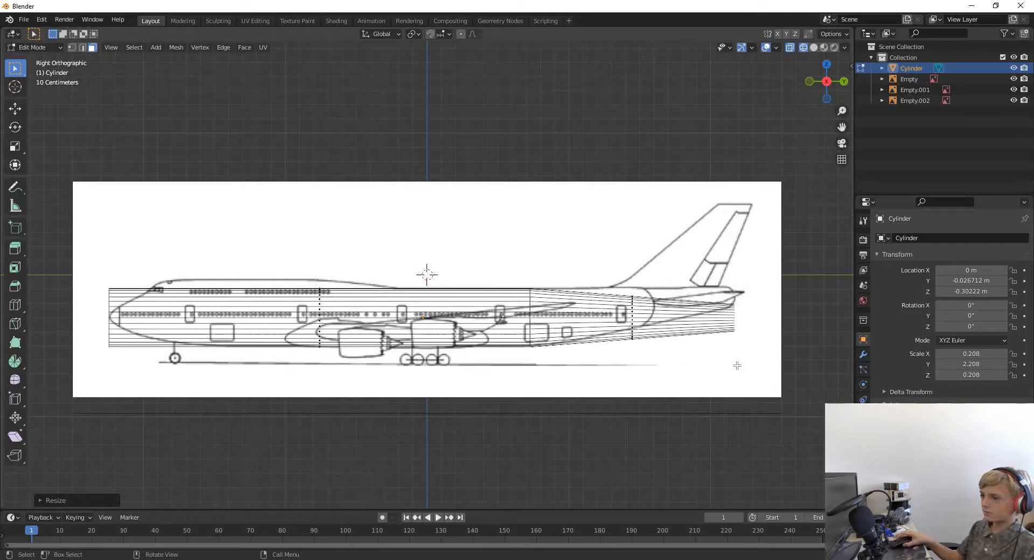
scroll(737, 366, "up", 3)
scroll(737, 366, "down", 2)
key("s")
left_click(786, 387)
Raise the tail-end cap about 0.136 m along Z, fine-tune its size, and lift it another 0.016 m to follow the tail outline
key("g")
key("z")
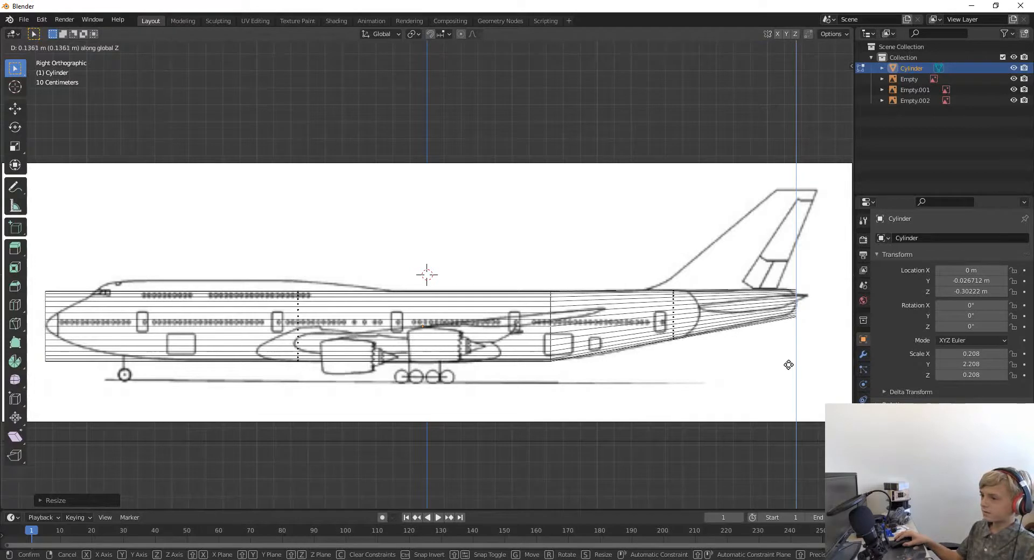
left_click(792, 360)
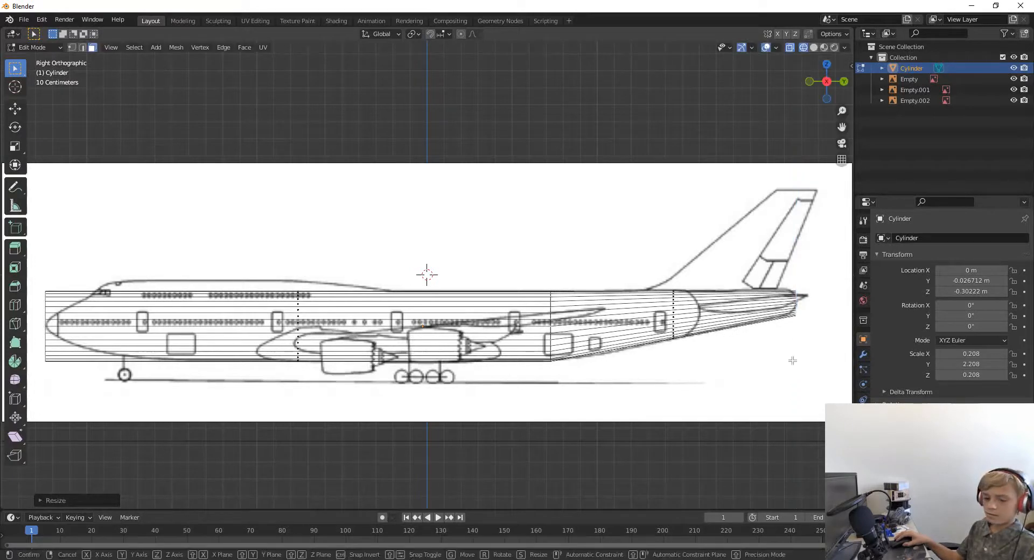
key("g")
key("z")
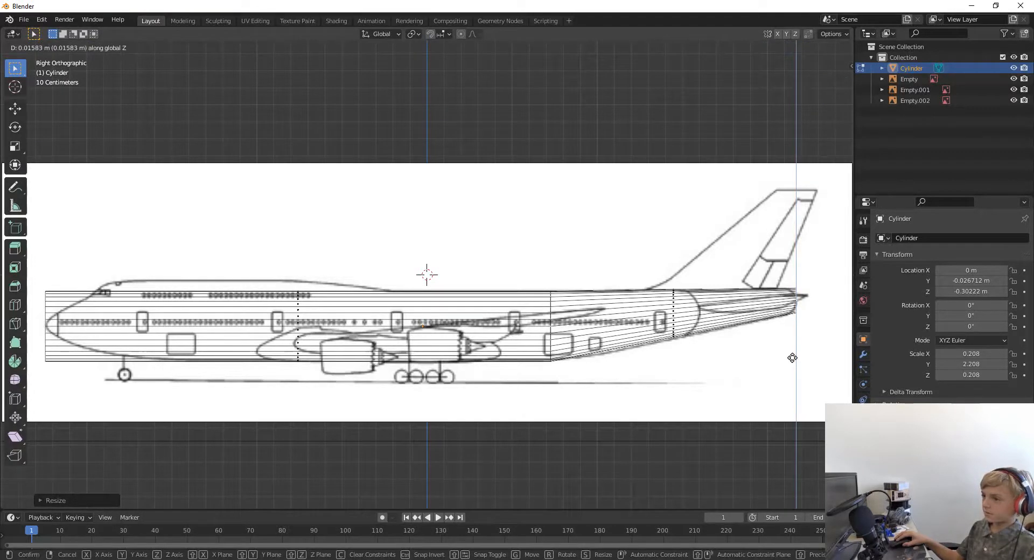
left_click(791, 358)
Leave Edit Mode, view the tapered fuselage in solid shading, and compare it with the side blueprint
middle_click_drag(792, 358, 677, 358)
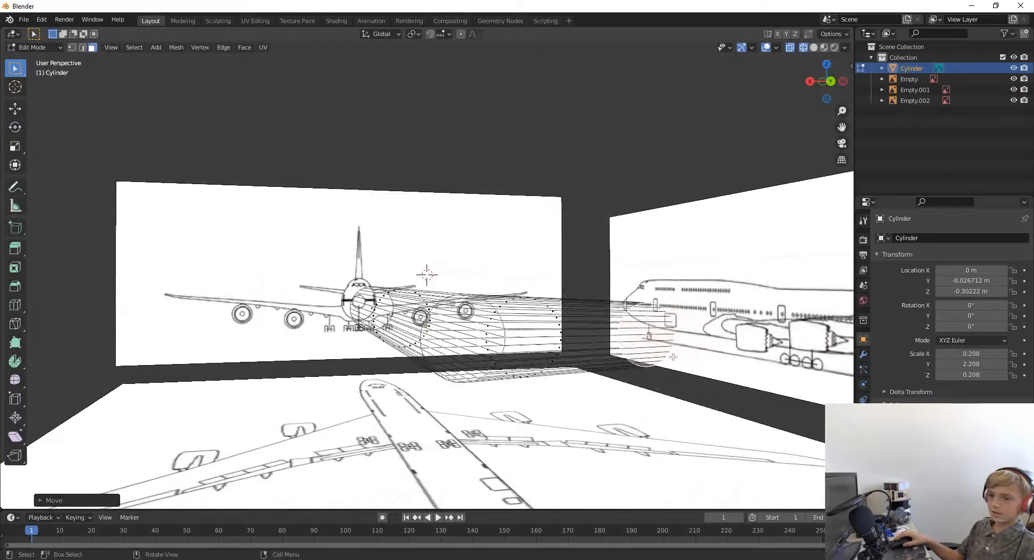
key("Tab")
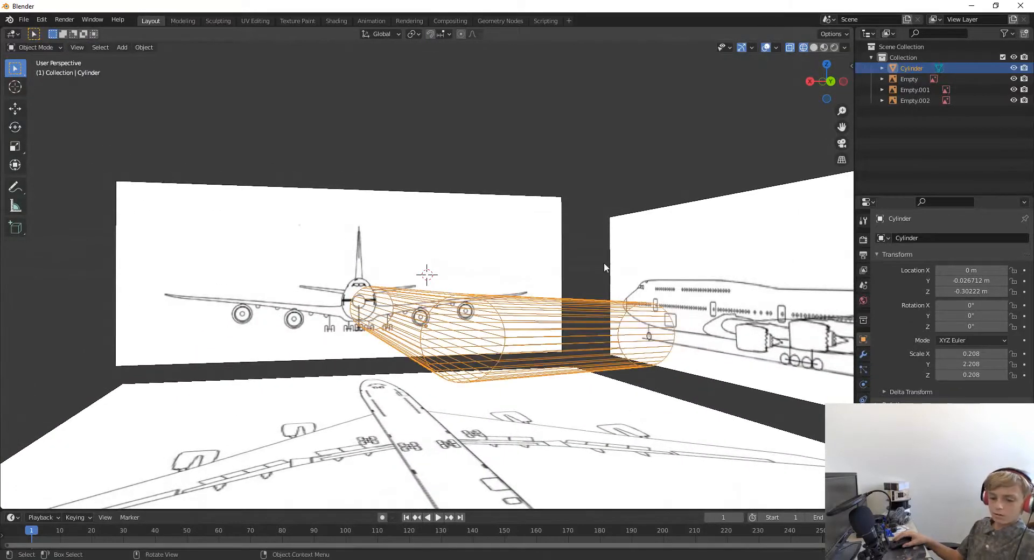
key("z")
left_click(641, 239)
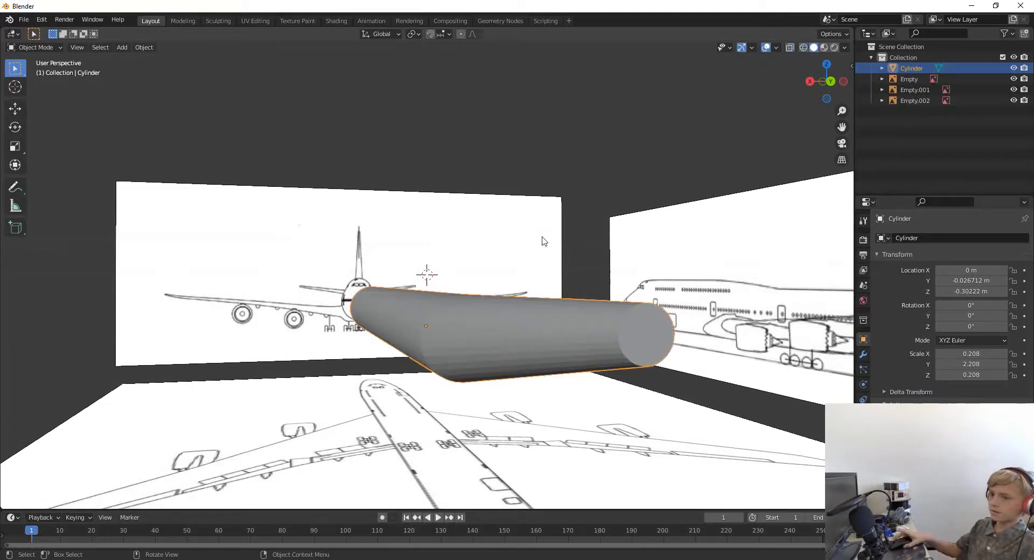
scroll(650, 249, "down", 5)
middle_click_drag(650, 249, 786, 148)
scroll(682, 282, "up", 5)
left_click(825, 87)
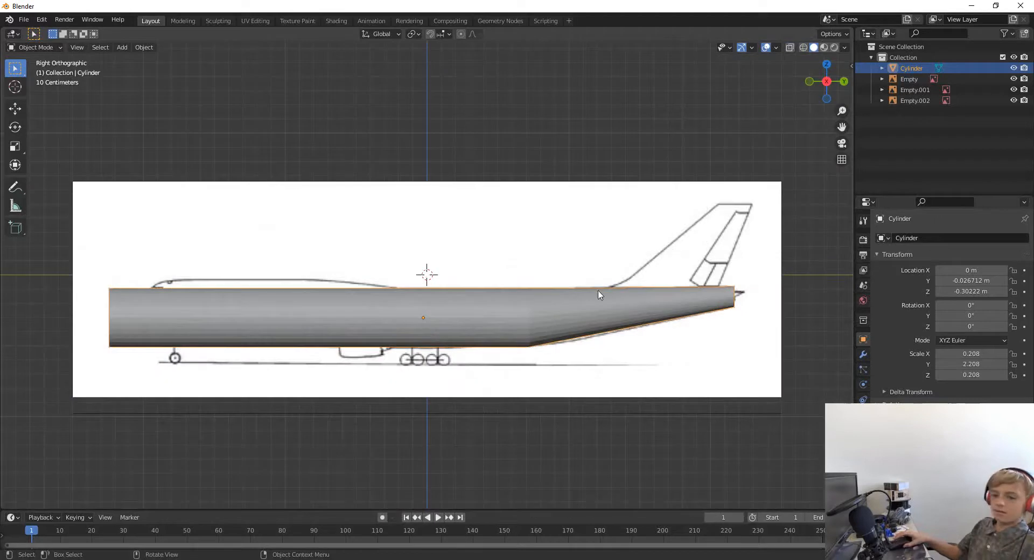
In Edit Mode with wireframe shading, add a loop cut in the tapered tail section and slide it forward to about -0.66
key("Tab")
key("z")
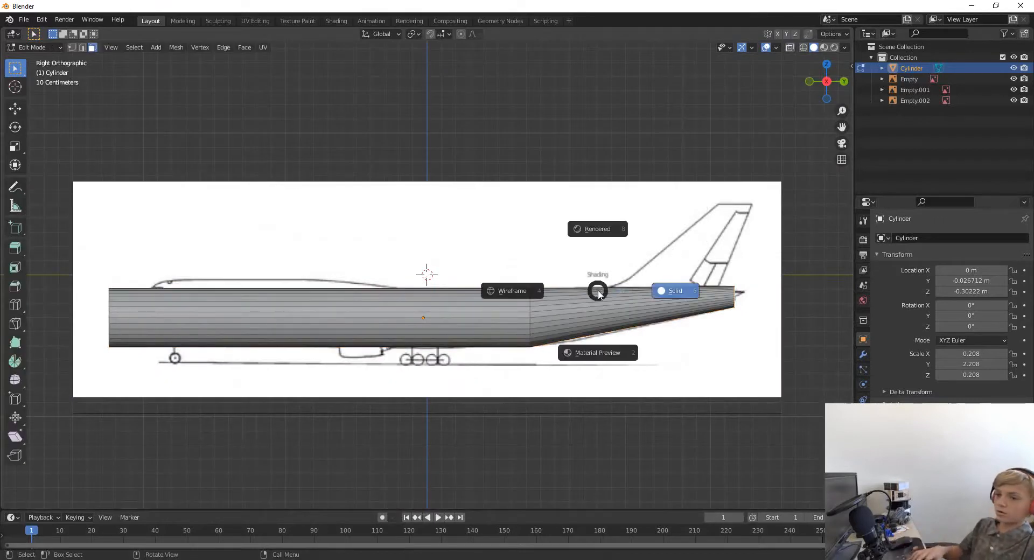
left_click(506, 294)
scroll(470, 302, "up", 1)
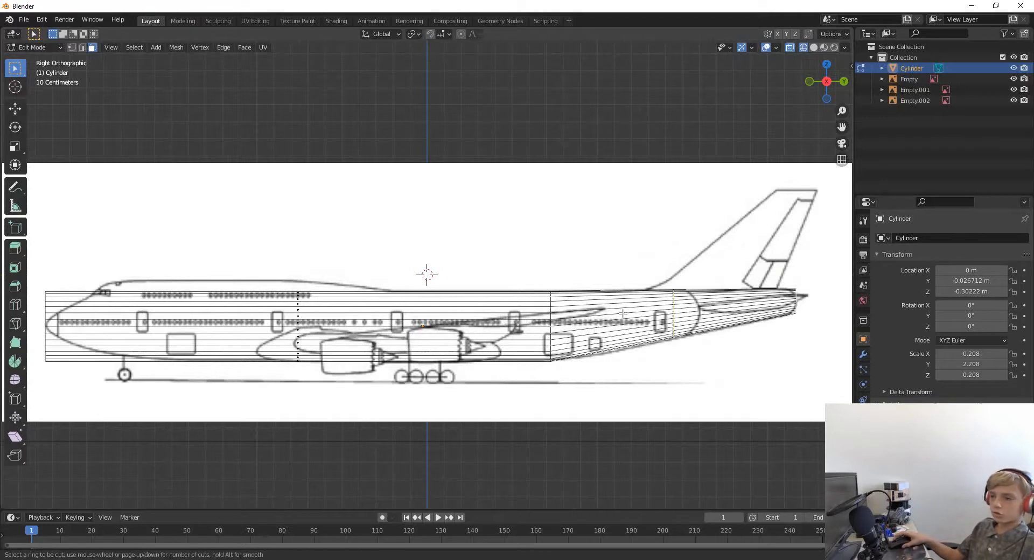
key("g")
key("g")
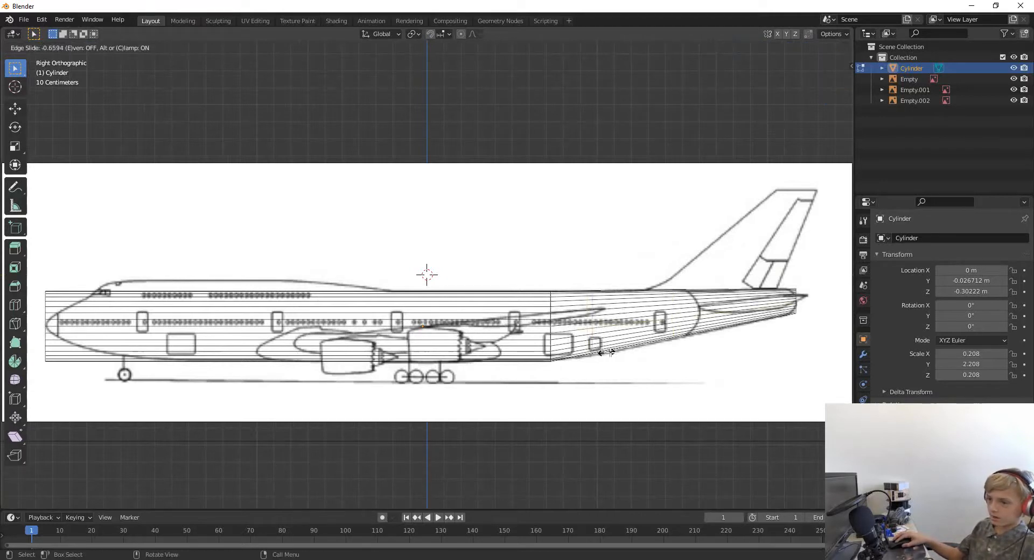
left_click(616, 354)
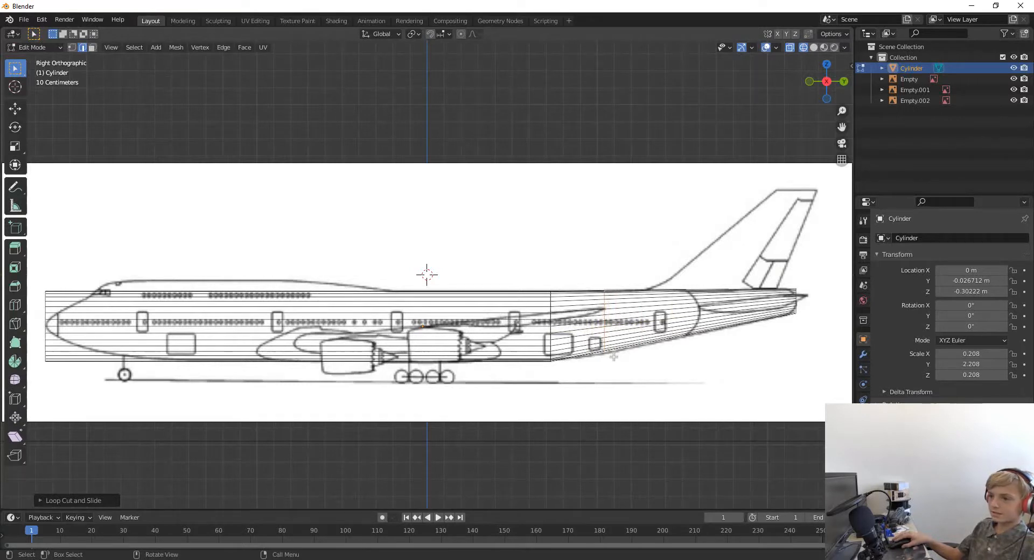
Scale the new tail-section loop to about 1.063 and lower it about 0.009 m along Z to follow the side outline
key("s")
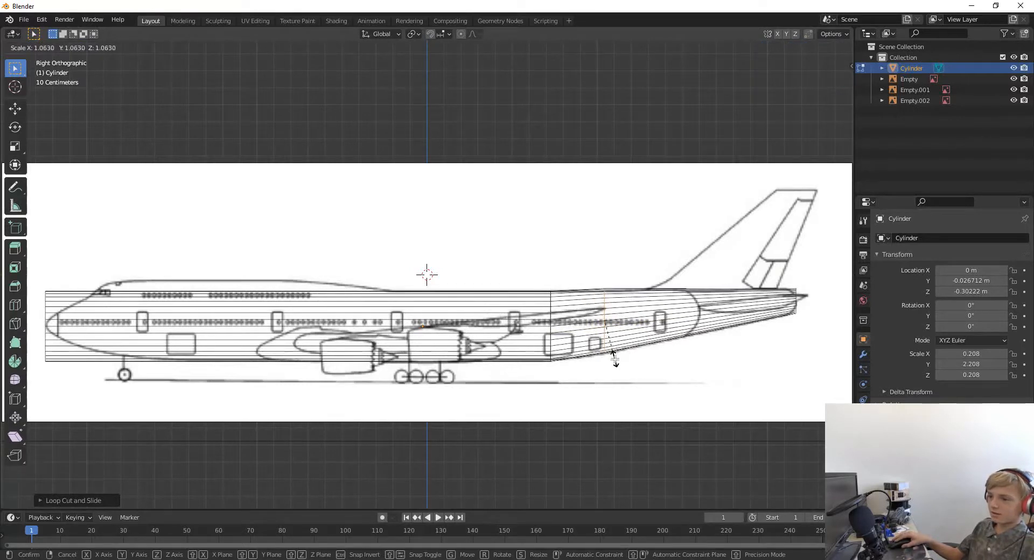
left_click(614, 358)
key("g")
key("z")
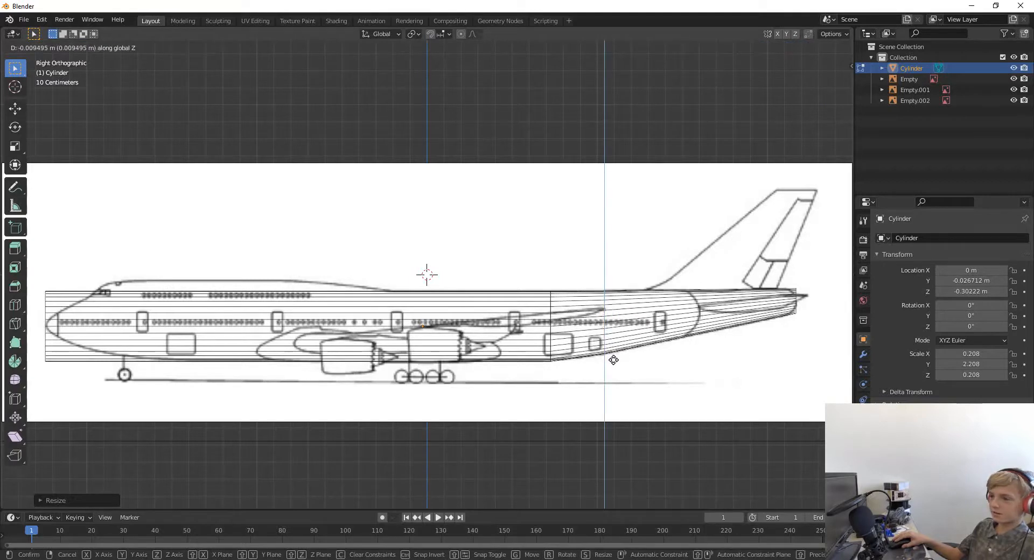
left_click(613, 359)
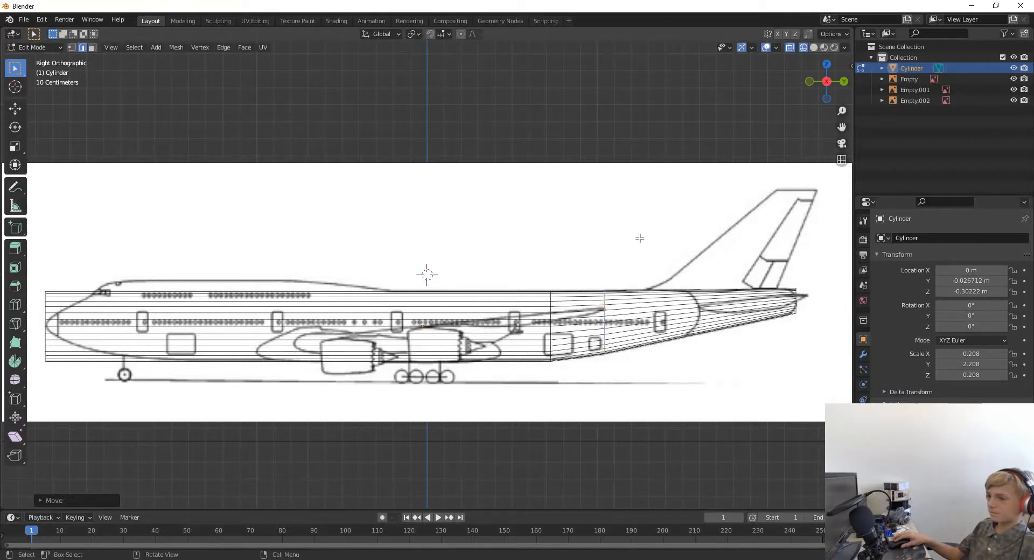
left_click(594, 139)
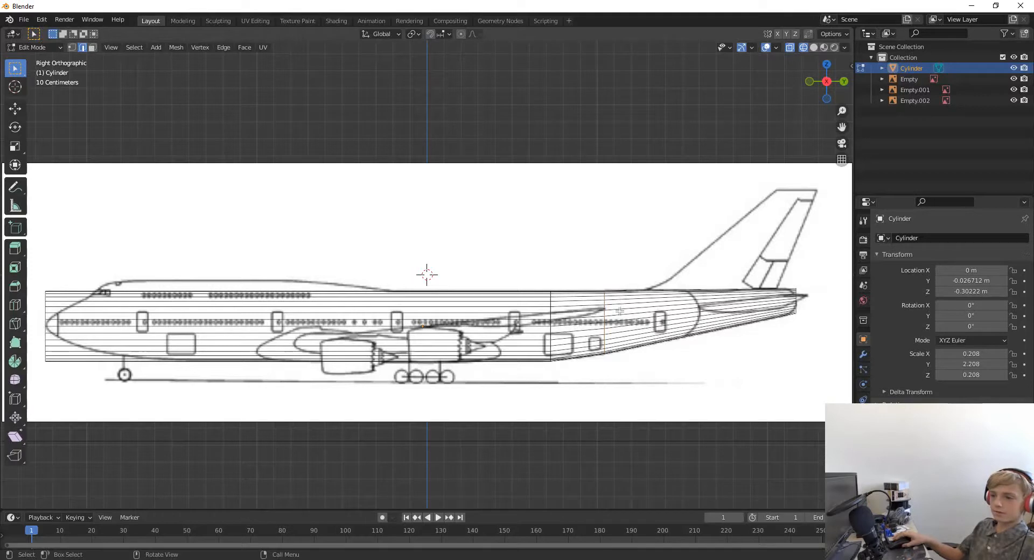
Leave Edit Mode, switch to solid shading with nothing selected, and check the tapered rear fuselage against the side blueprint
key("Tab")
key("z")
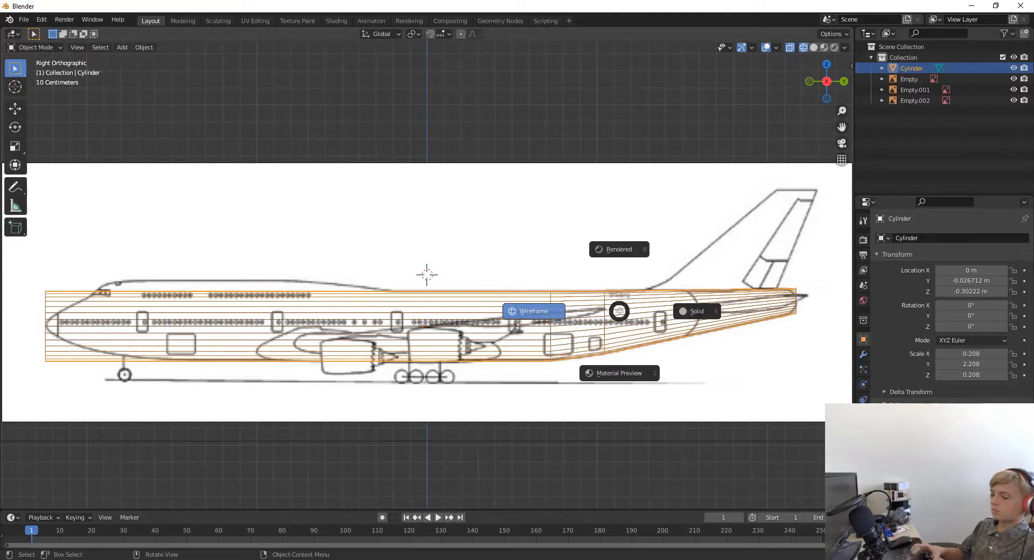
left_click(595, 248)
key("alt+a")
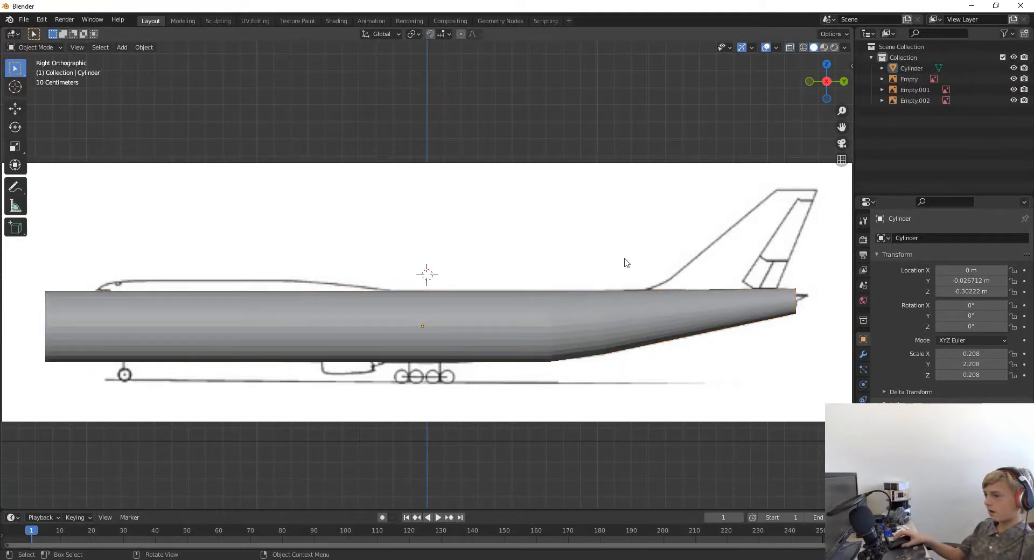
Return to wireframe shading, reselect the fuselage cylinder, and enter Edit Mode
key("z")
key("4")
key("Tab")
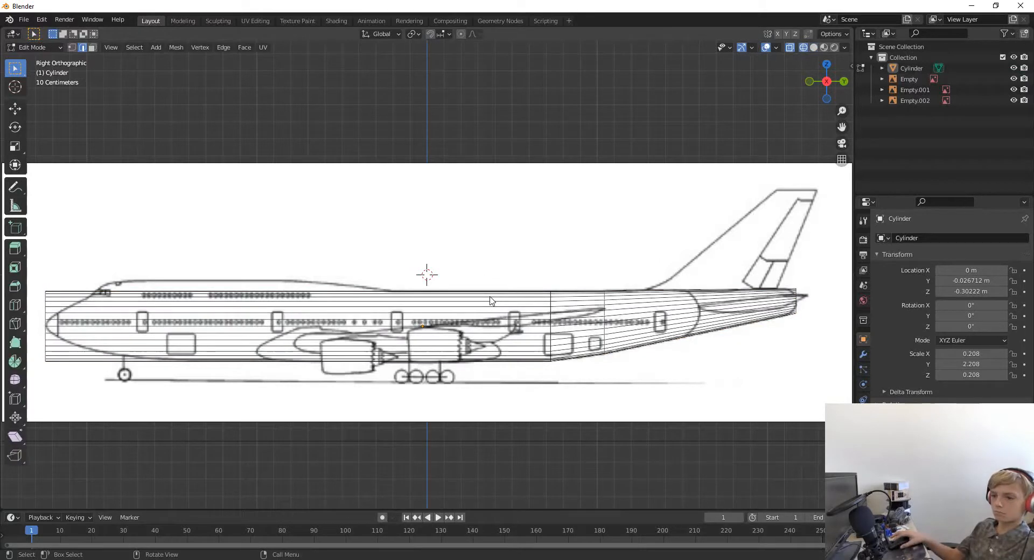
key("Tab")
left_click(495, 314)
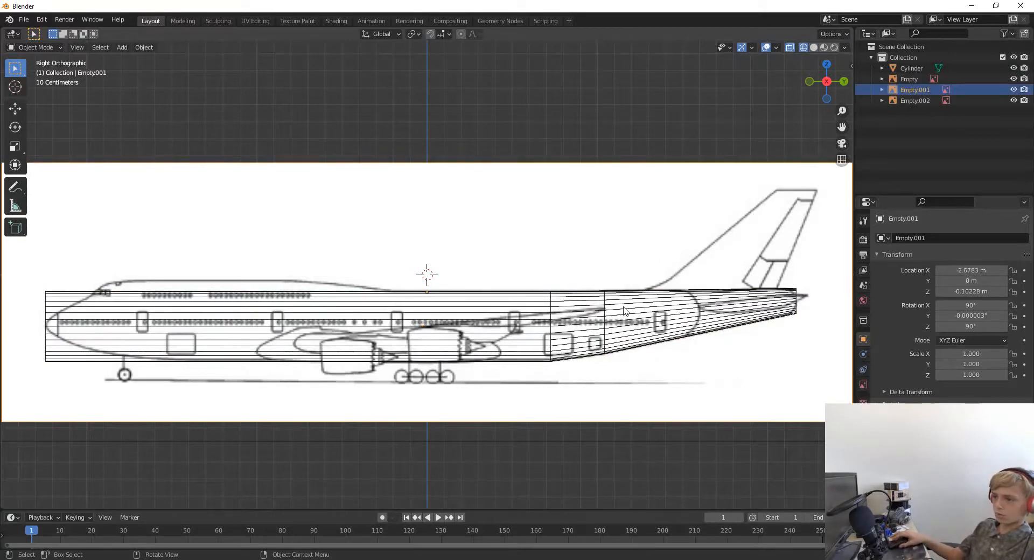
left_click(742, 306)
key("Tab")
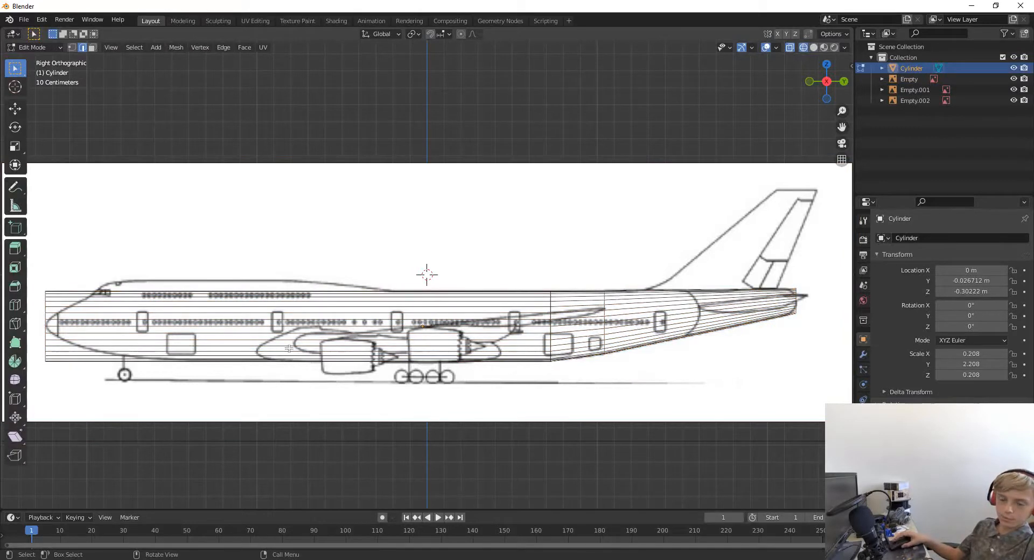
View the fuselage in perspective and compare how its mesh displays in vertex, edge and face select modes
scroll(668, 319, "down", 5)
middle_click_drag(667, 319, 608, 316)
key("3")
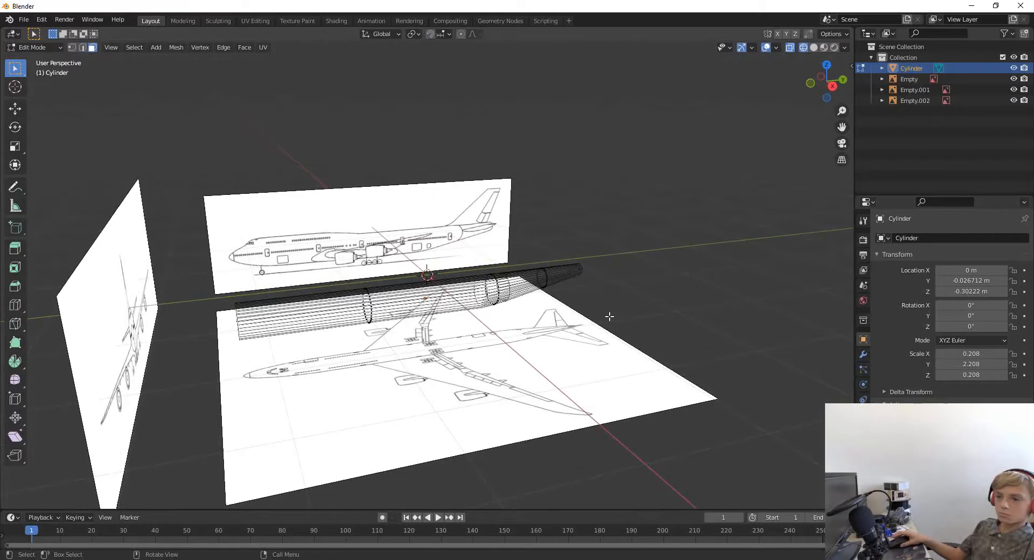
left_click(72, 48)
left_click(83, 47)
left_click(92, 47)
left_click(72, 47)
left_click(82, 47)
left_click(92, 48)
left_click(72, 47)
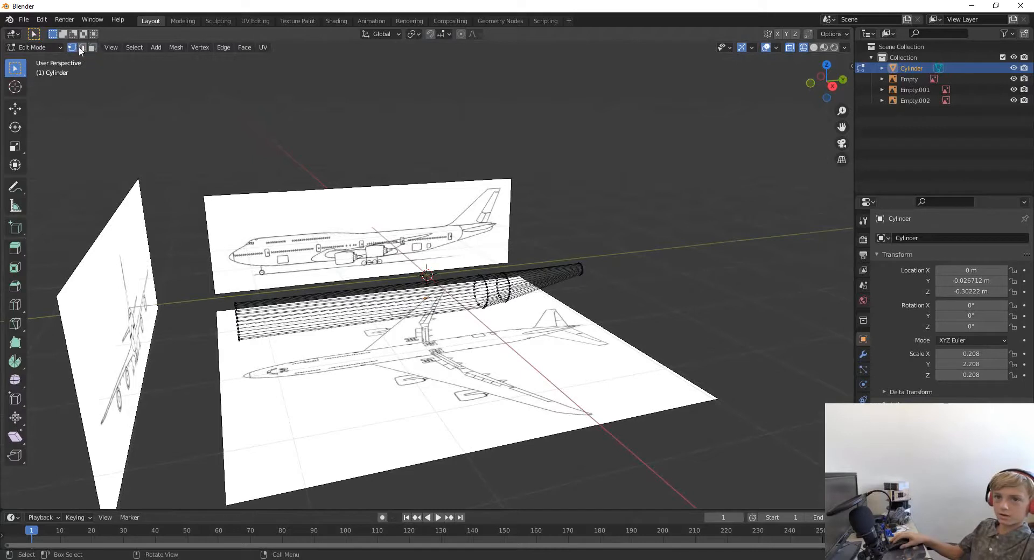
key("2")
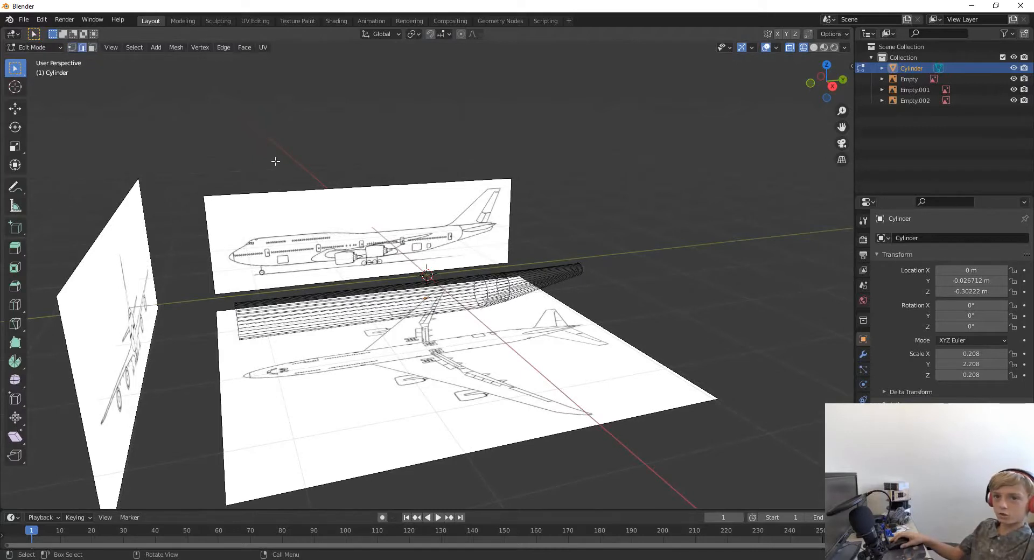
key("3")
key("1")
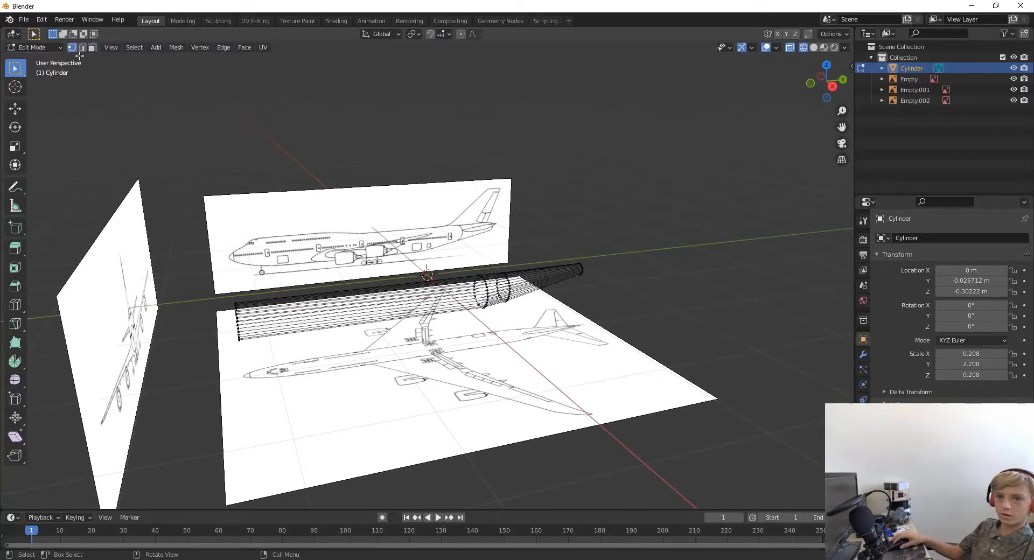
key("2")
key("3")
key("1")
key("3")
Examine the cylinder's edges, face dots and vertices up close and from other angles by changing select modes
scroll(501, 351, "up", 4)
middle_click_drag(501, 350, 448, 339)
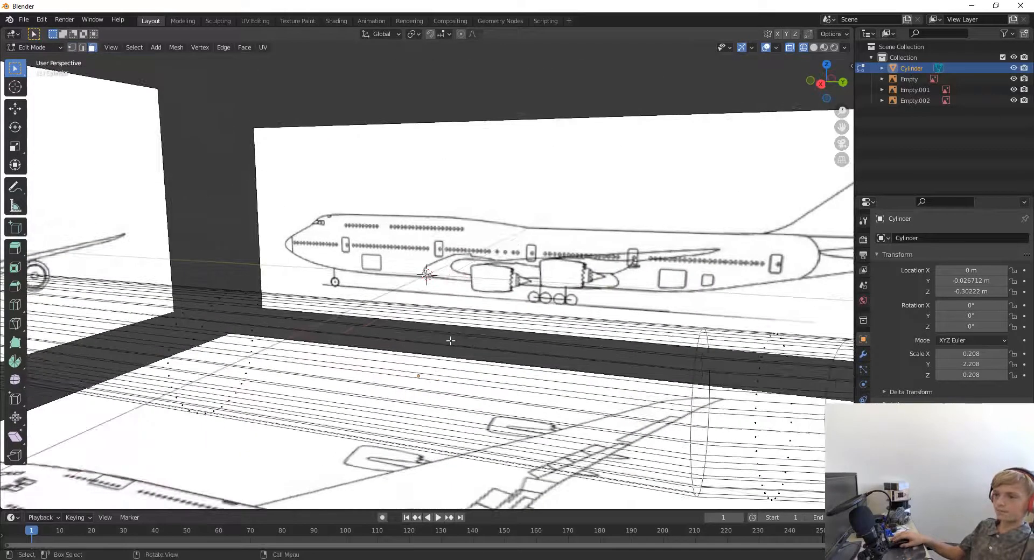
scroll(450, 341, "down", 2)
key("2")
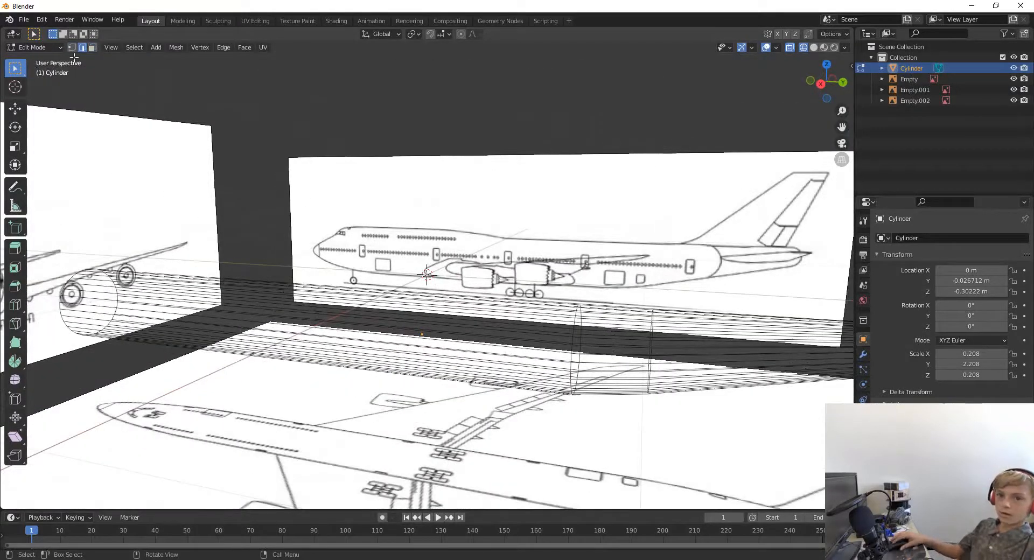
left_click(93, 48)
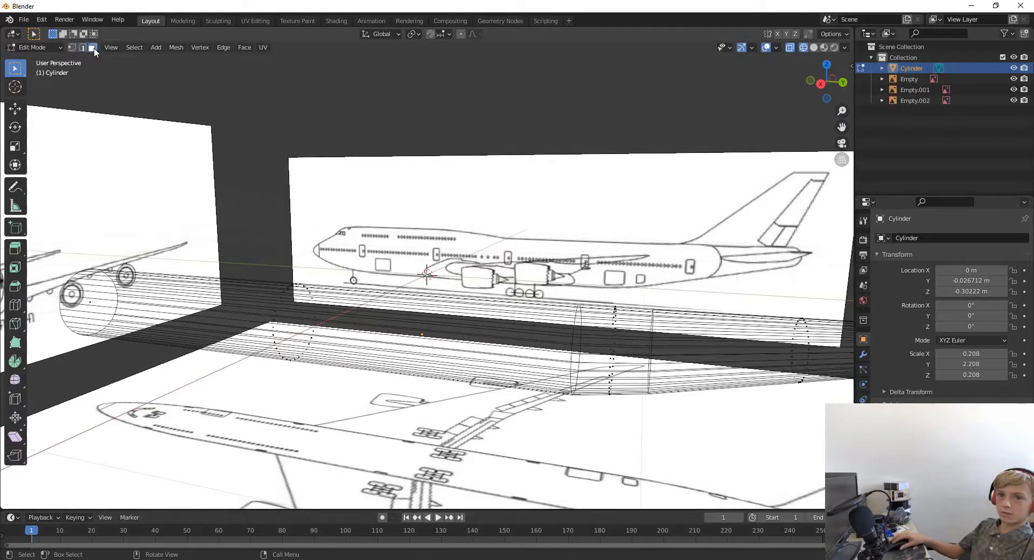
left_click(71, 47)
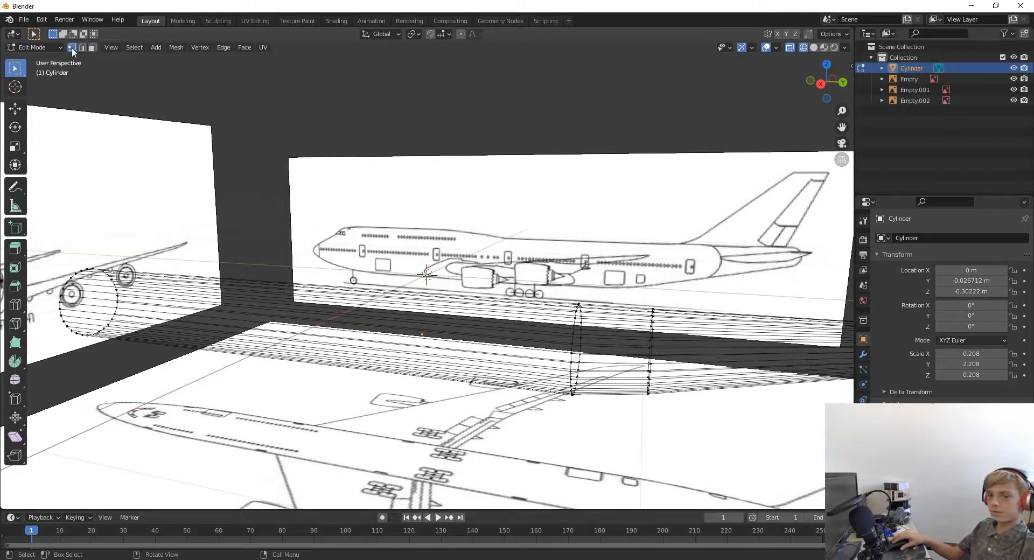
scroll(408, 310, "down", 4)
middle_click_drag(463, 392, 509, 394)
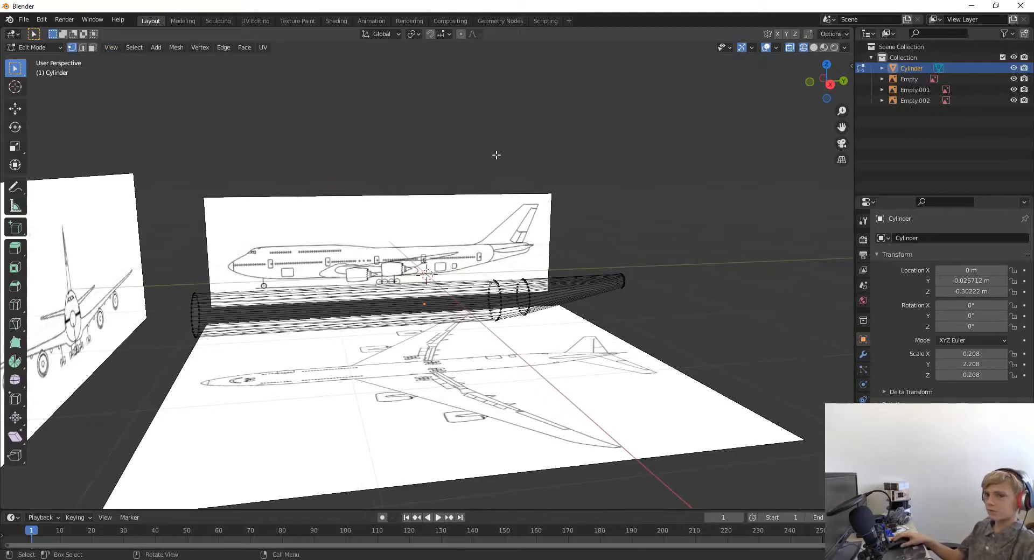
middle_click_drag(594, 238, 573, 270)
key("3")
middle_click_drag(596, 274, 633, 316)
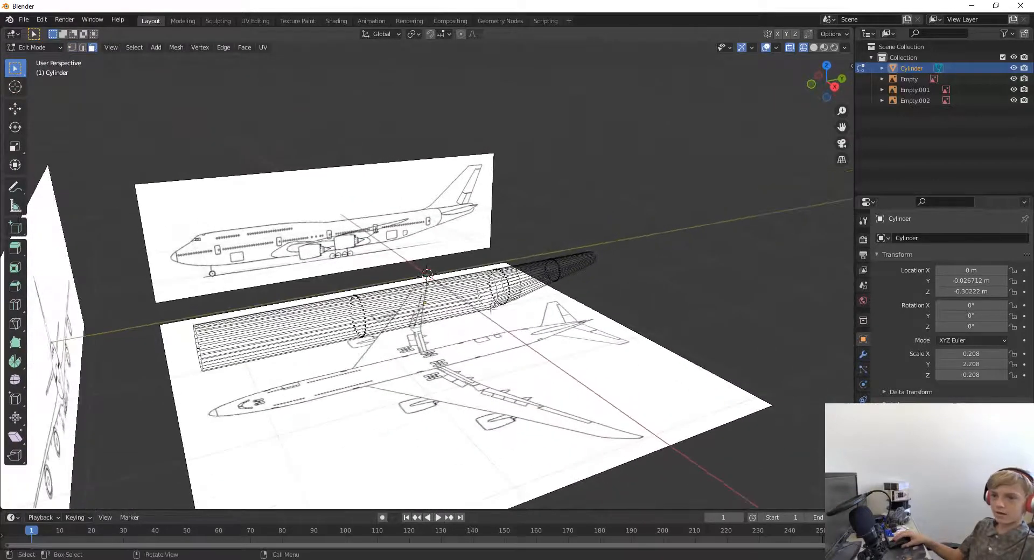
middle_click_drag(393, 317, 428, 278)
In edge select mode and right orthographic view, add a loop cut forward of the tail and slide it to about 0.395 at the hump's rear end
key("2")
left_click(831, 86)
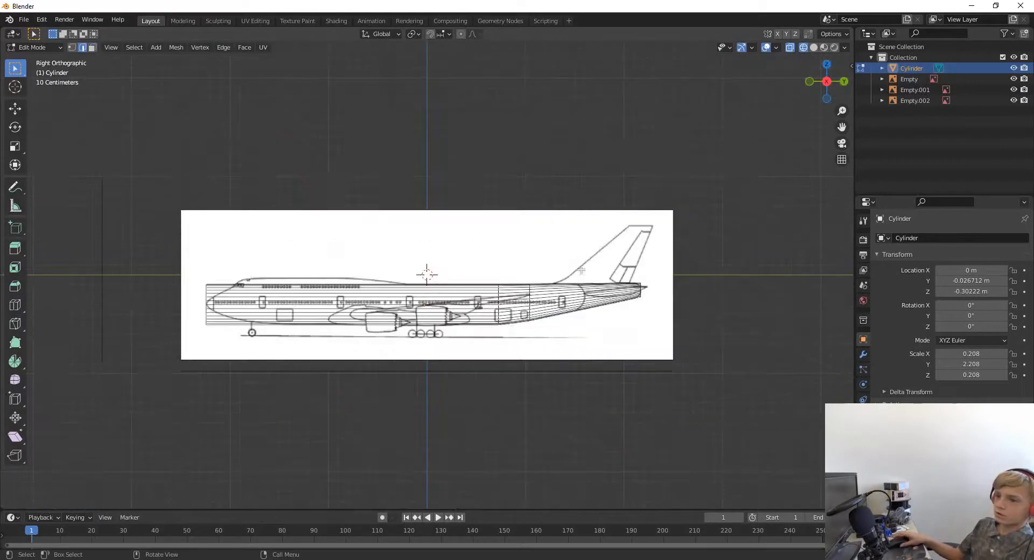
scroll(385, 330, "up", 8)
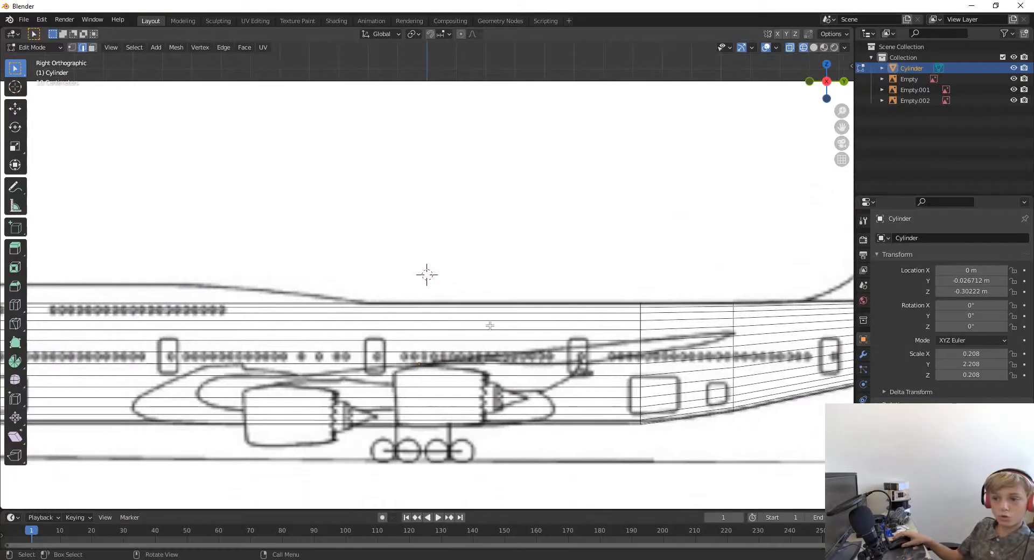
key("ctrl+r")
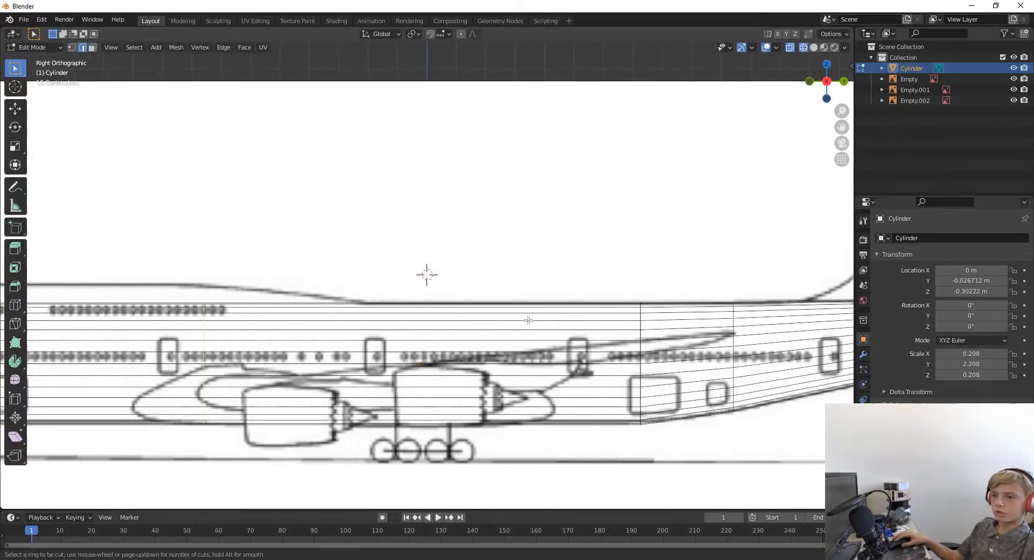
left_click(206, 328)
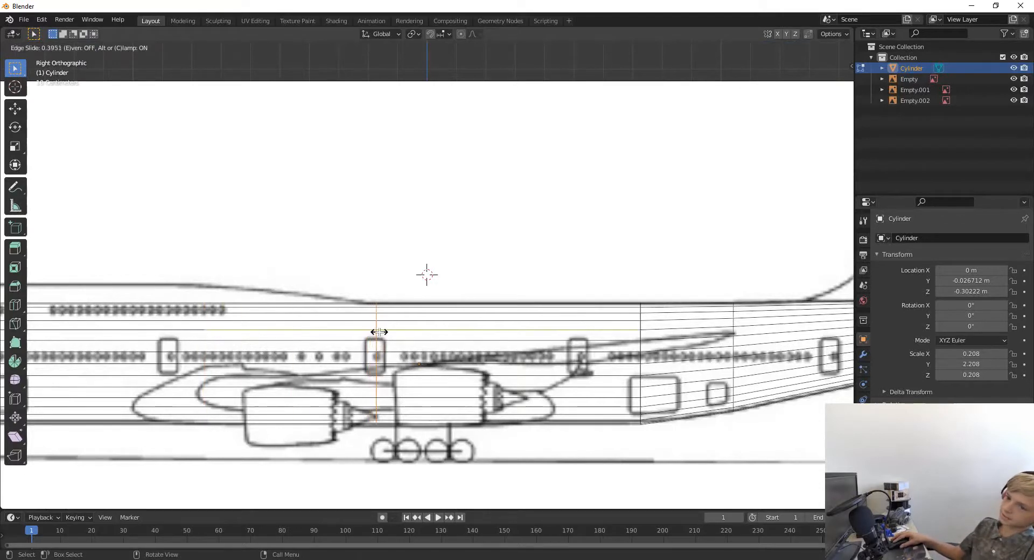
left_click(376, 331)
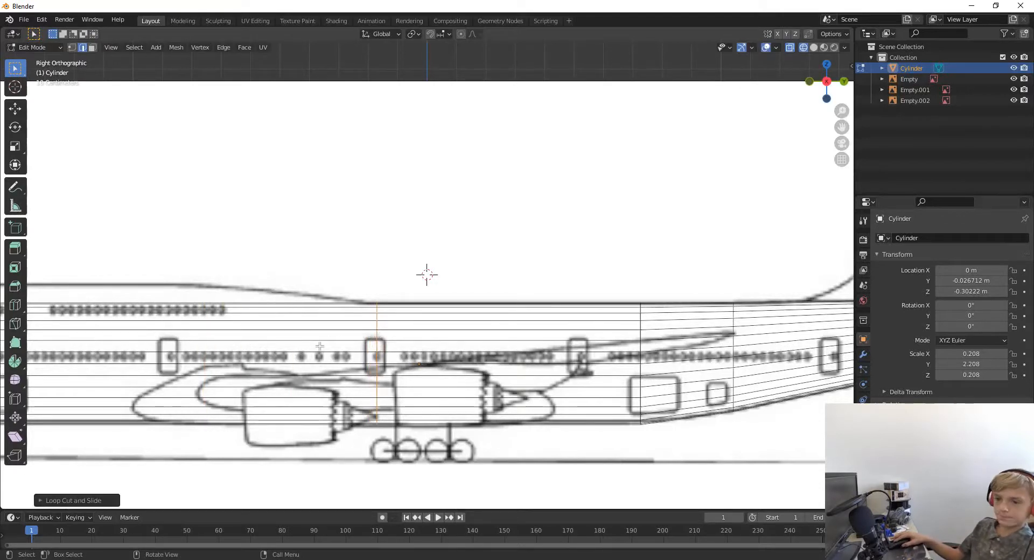
Add a second loop cut in the forward fuselage and slide it to about 0.403, where the upper-deck hump starts sloping down
scroll(302, 337, "down", 2)
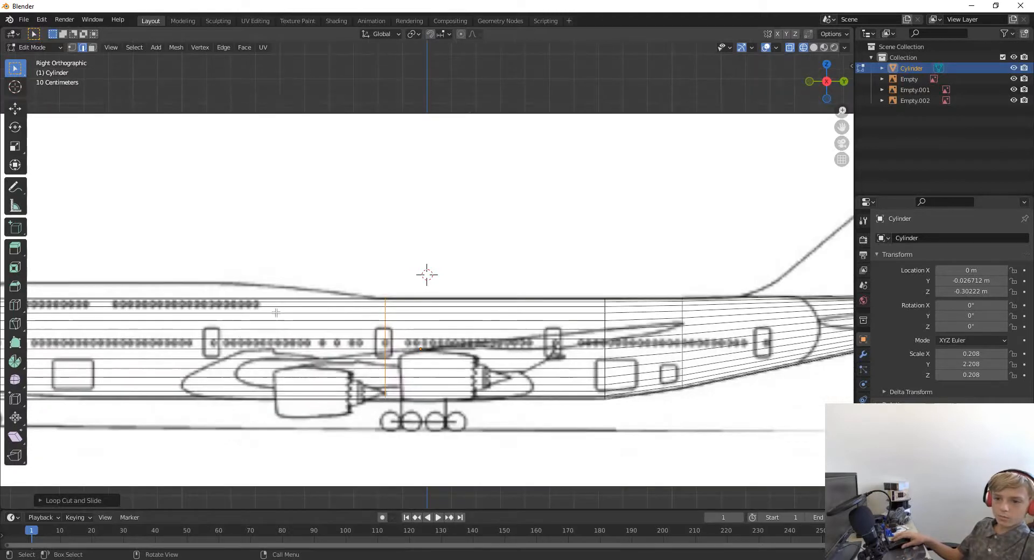
key("ctrl+r")
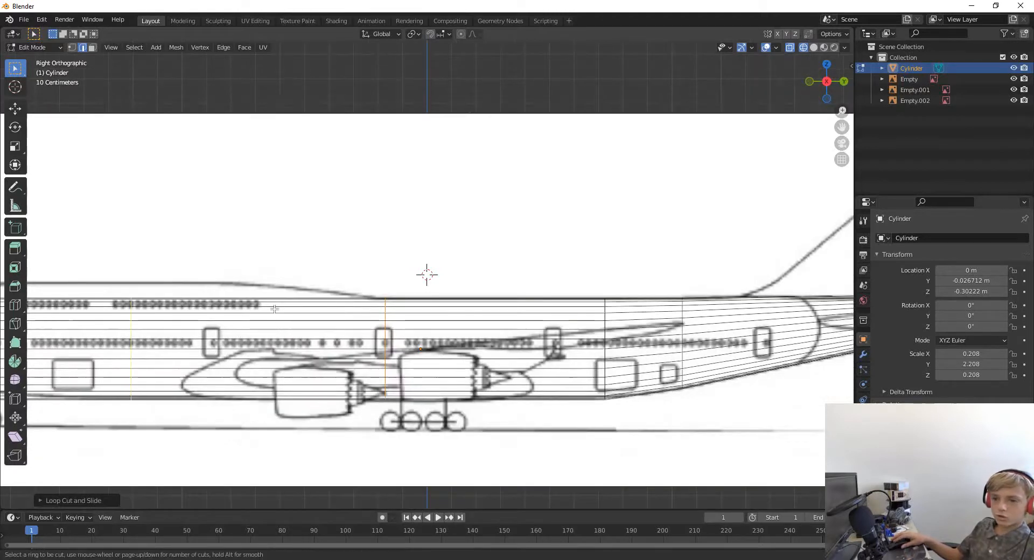
left_click(139, 309)
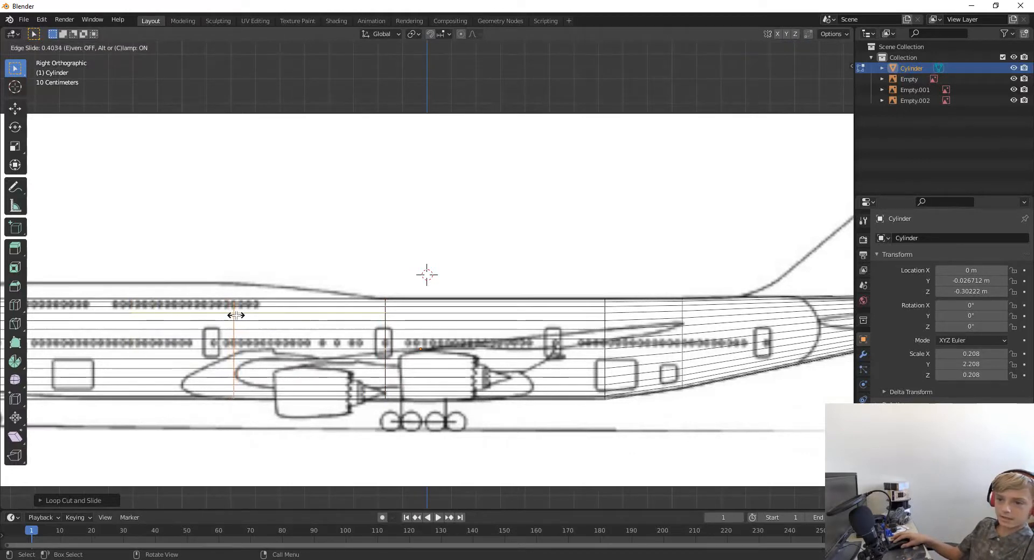
left_click(235, 315)
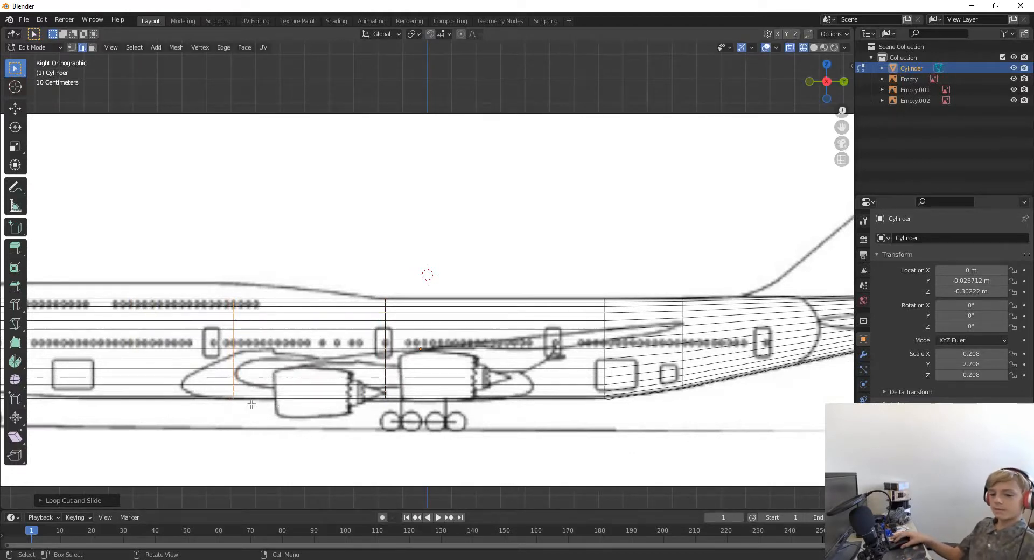
Scale the hump loop about 1.16 along Z, raise it about 0.031 m, and lower it about 0.004 m to fit the outline
key("s")
key("z")
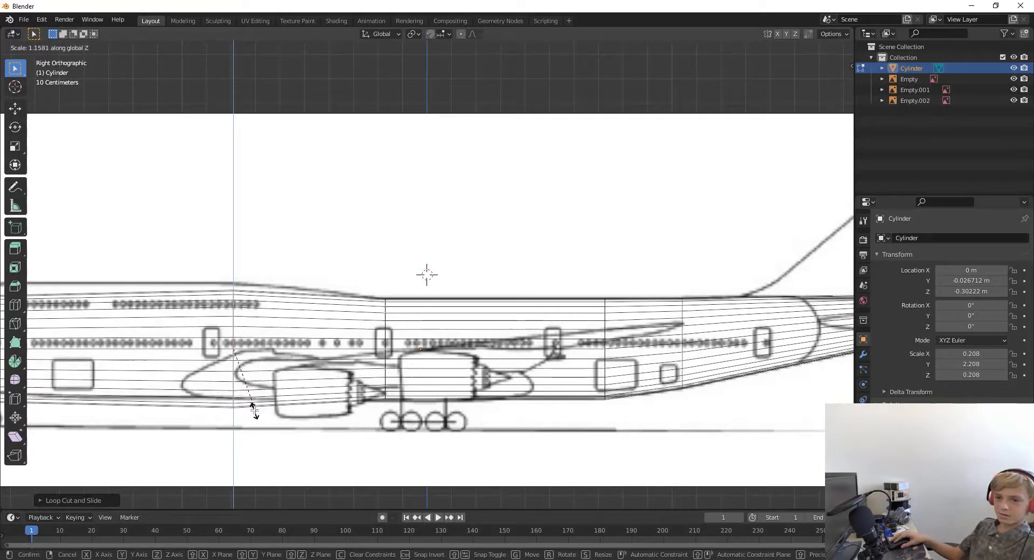
left_click(250, 410)
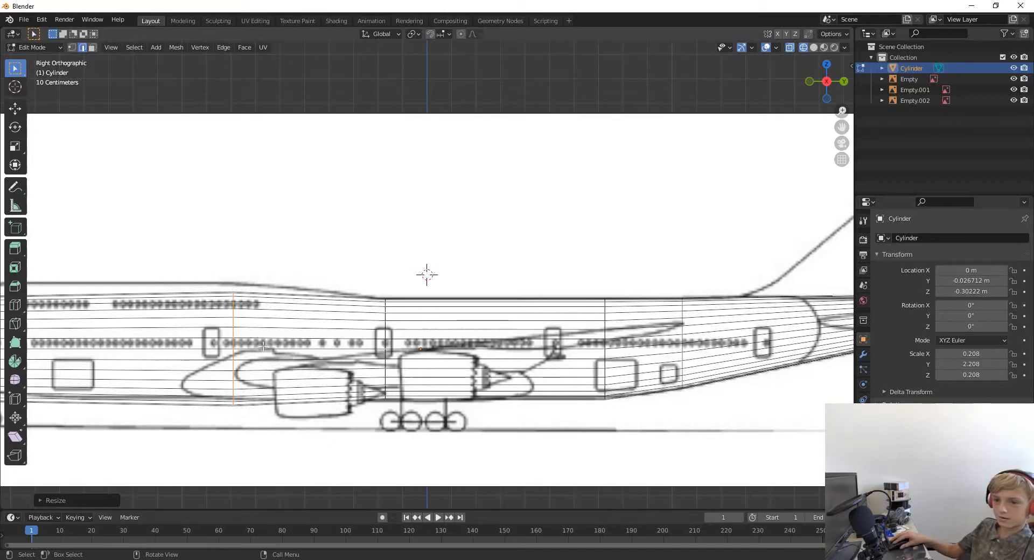
key("g")
key("z")
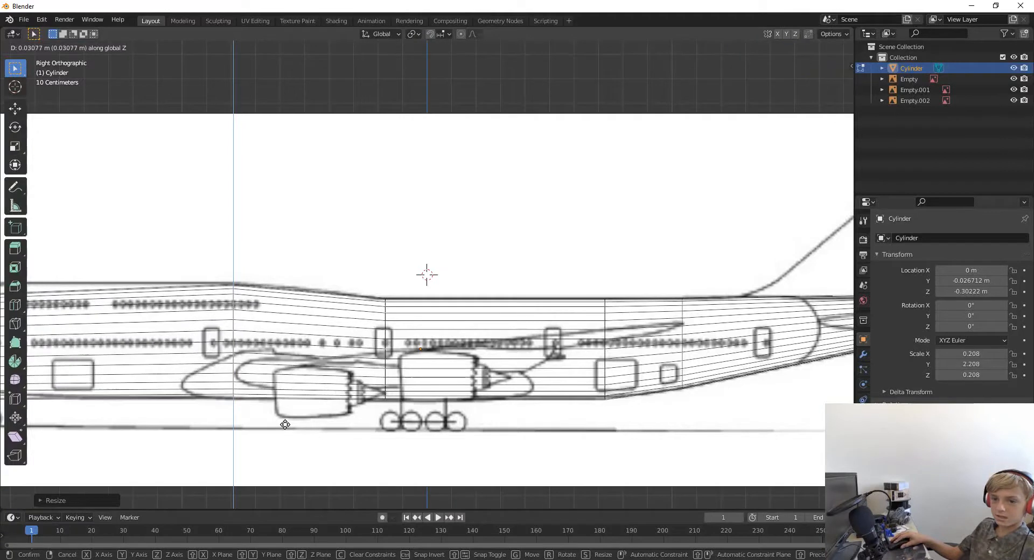
left_click(285, 423)
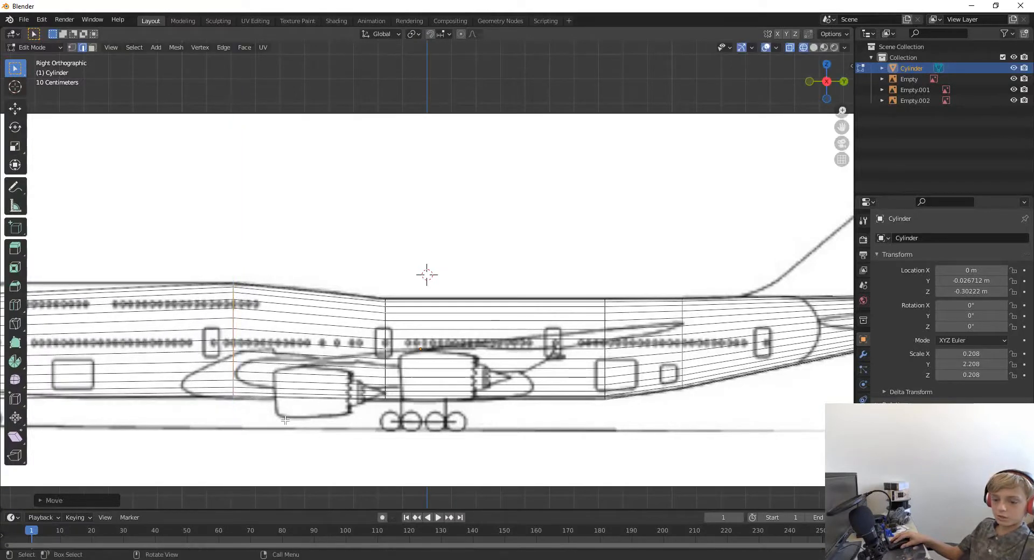
key("g")
key("z")
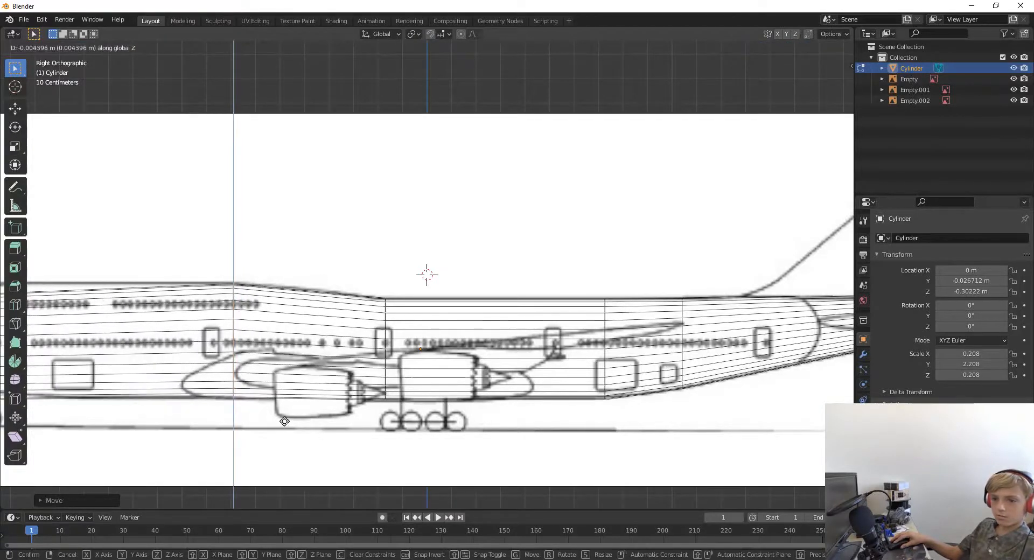
left_click(285, 421)
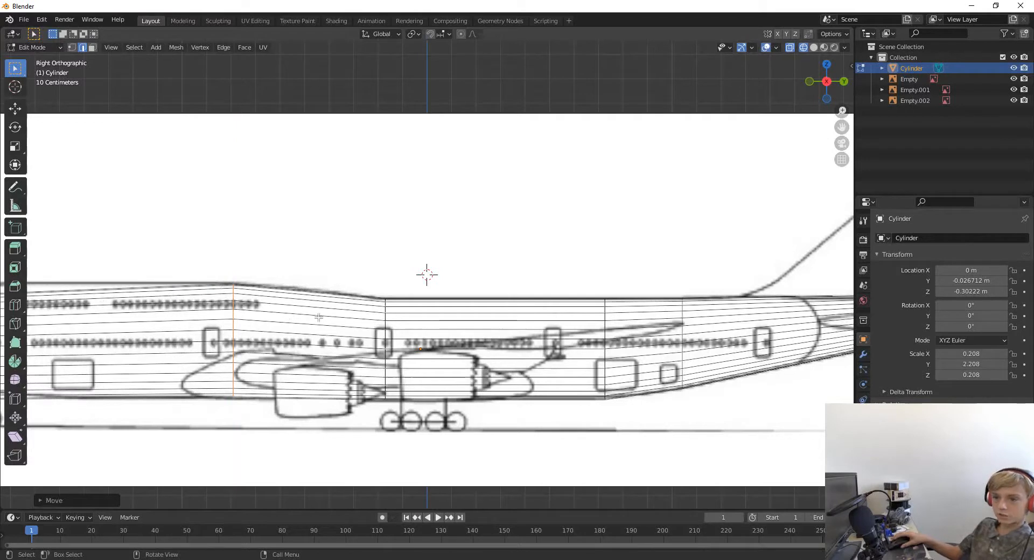
Add a centred loop cut across the hump's rear slope and scale it uniformly by about 1.02
key("ctrl+r")
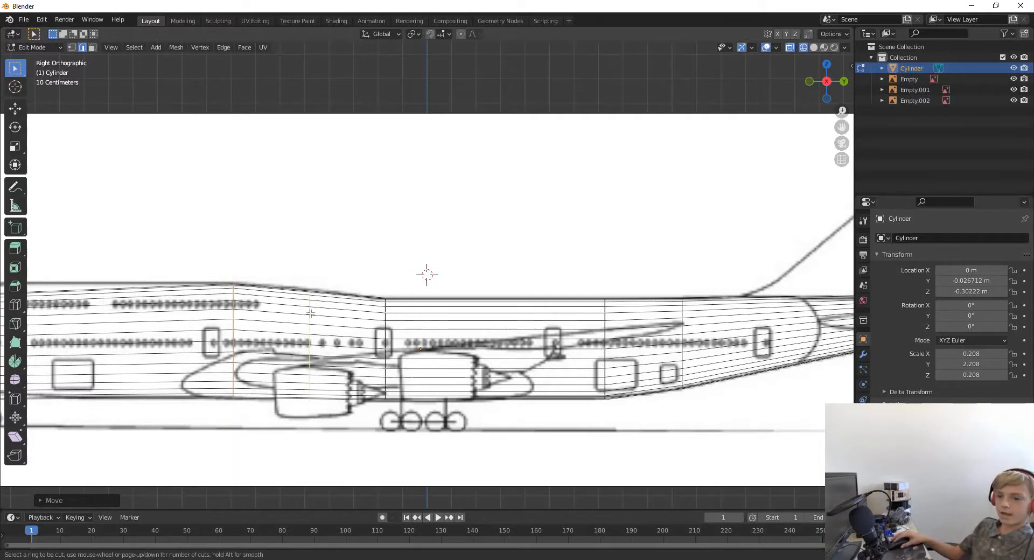
left_click(310, 313)
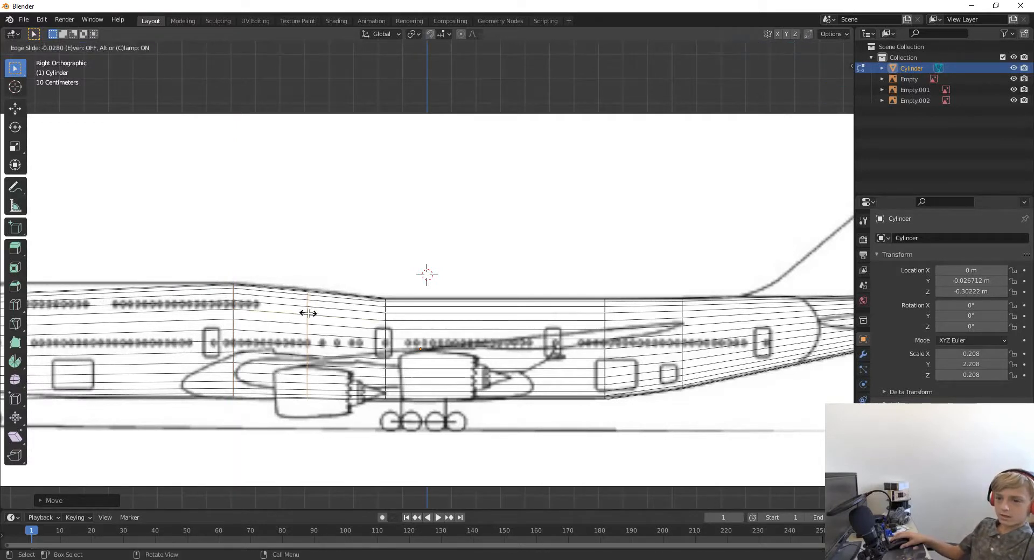
left_click(292, 323)
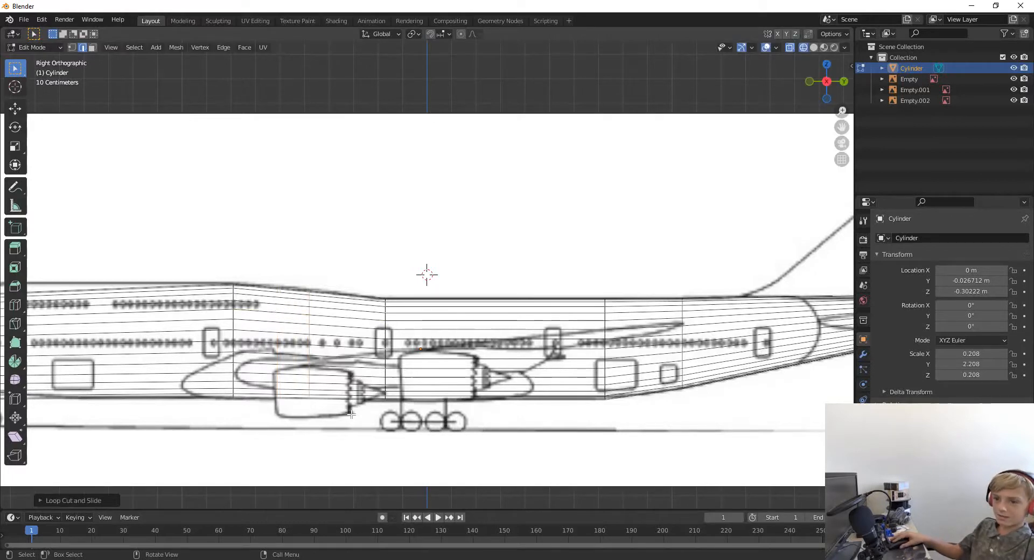
right_click(323, 413)
key("s")
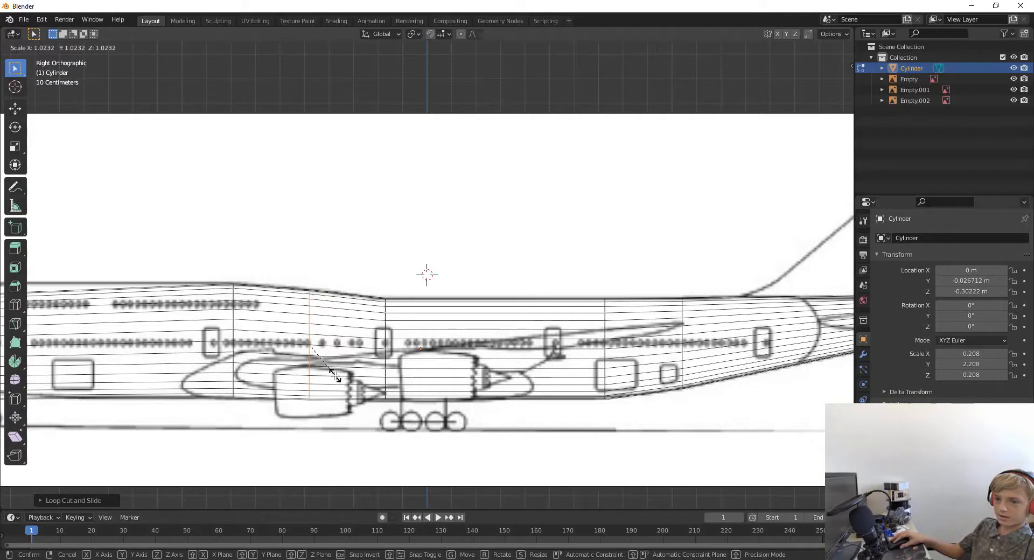
left_click(335, 375)
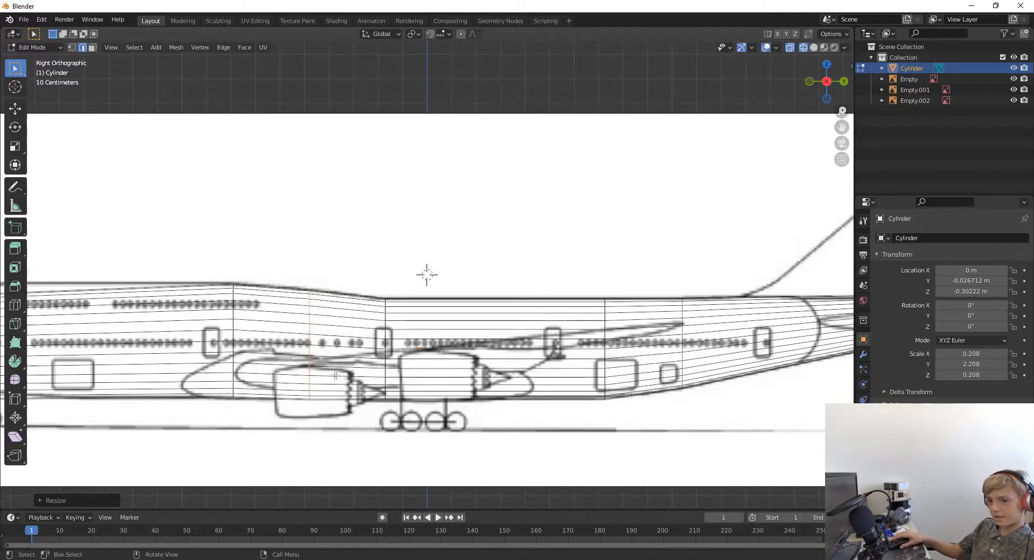
Examine the fuselage in Object Mode with solid shading, from perspective and against the side blueprint in right orthographic view
scroll(335, 375, "down", 2)
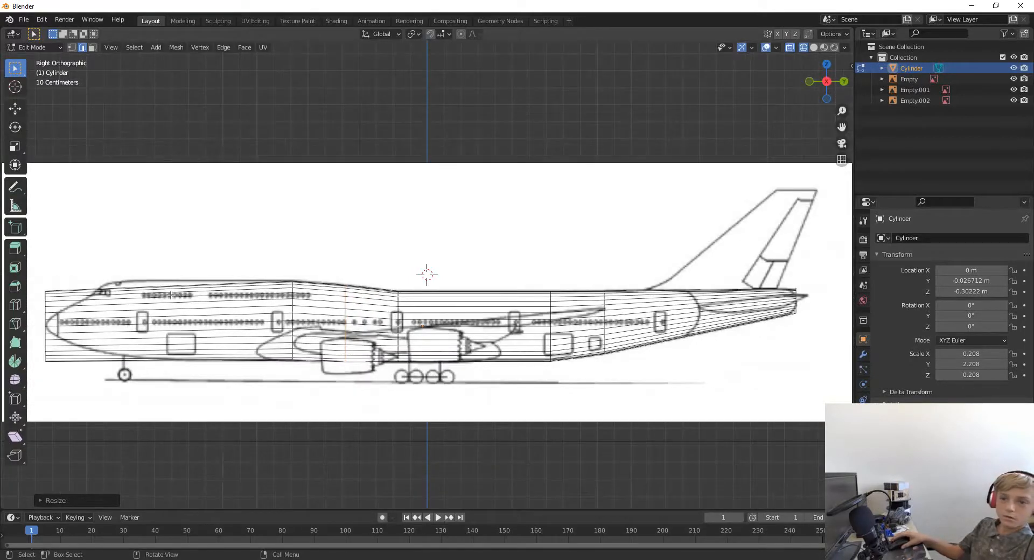
middle_click_drag(353, 326, 454, 302)
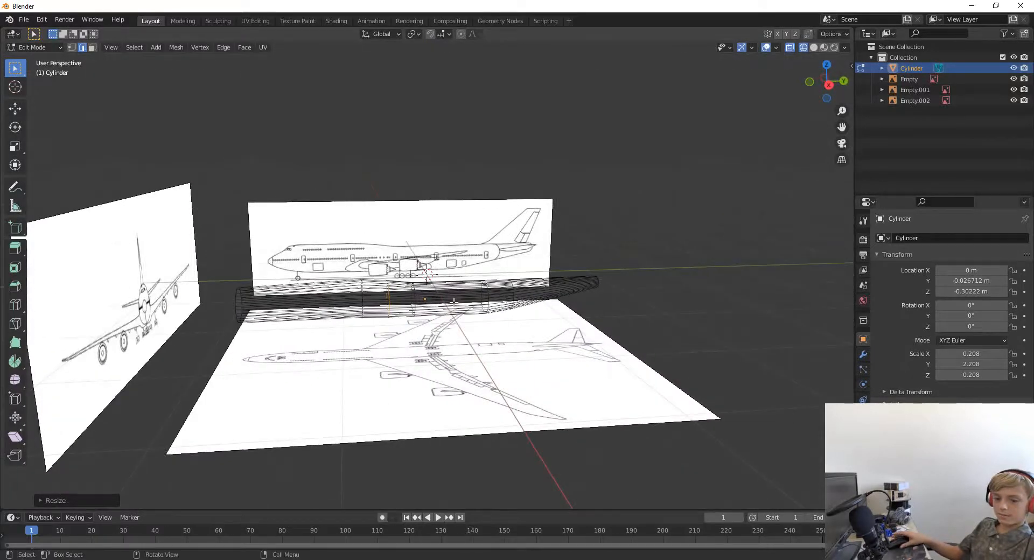
key("Tab")
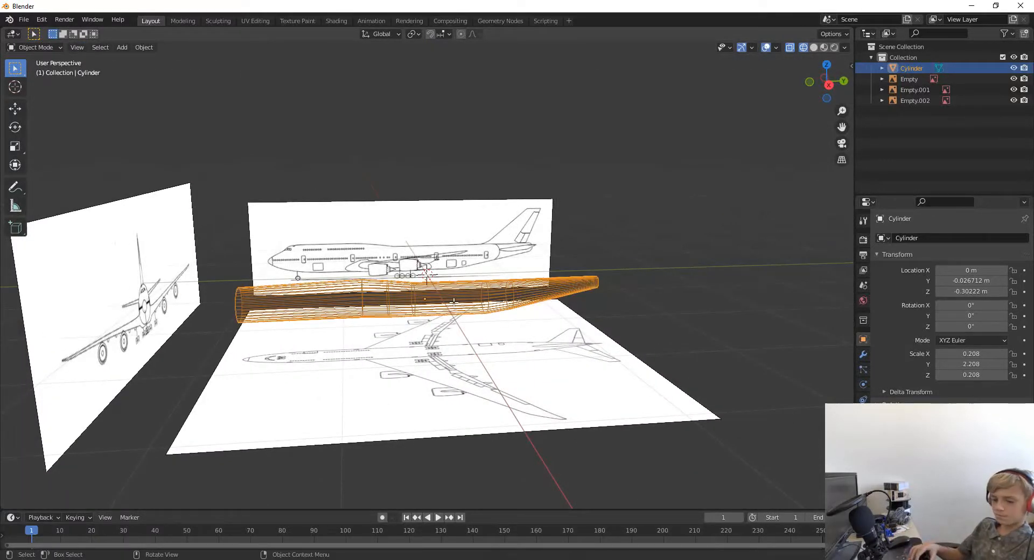
key("z")
left_click(531, 303)
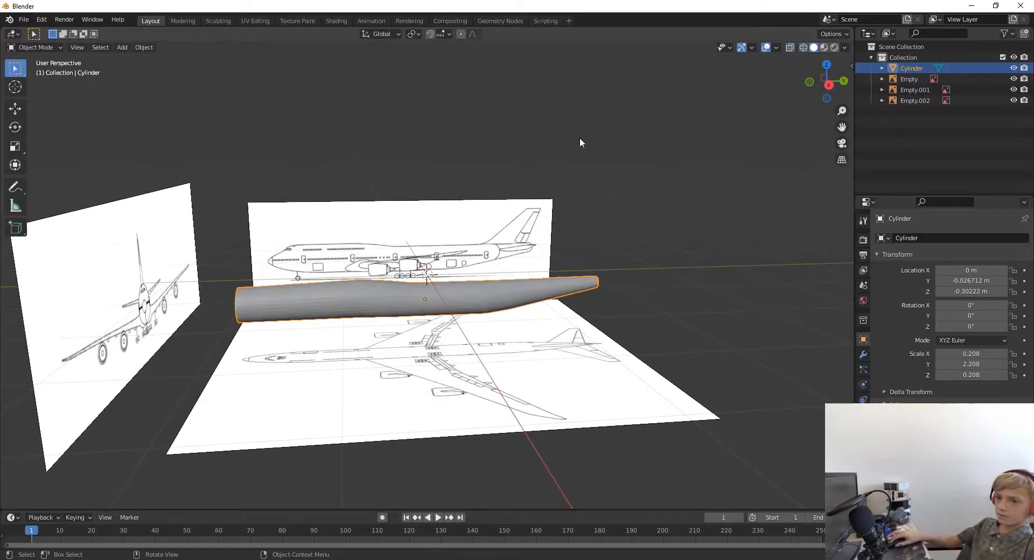
left_click(583, 157)
middle_click_drag(583, 161, 669, 106)
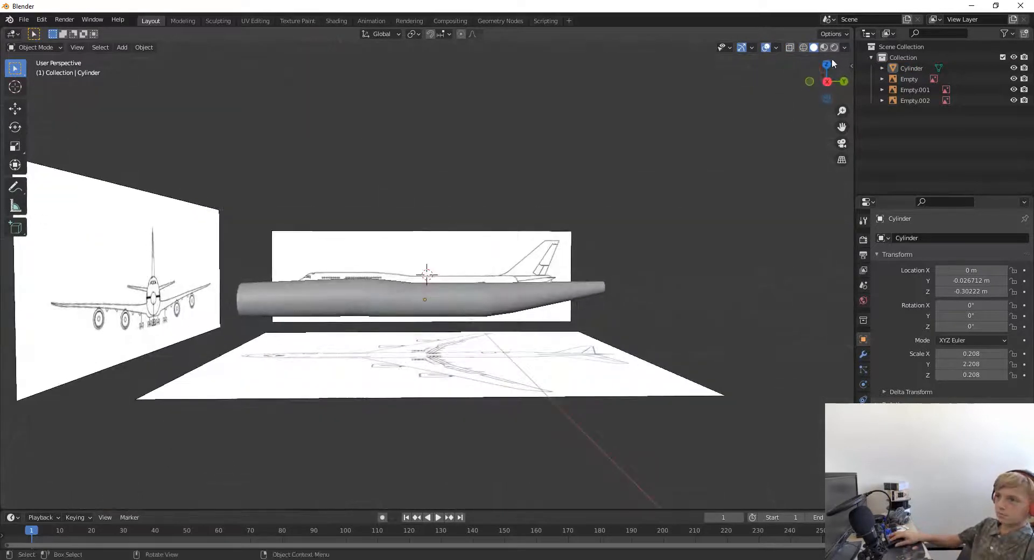
left_click(494, 296)
left_click(468, 304)
left_click(467, 305)
scroll(561, 328, "up", 5)
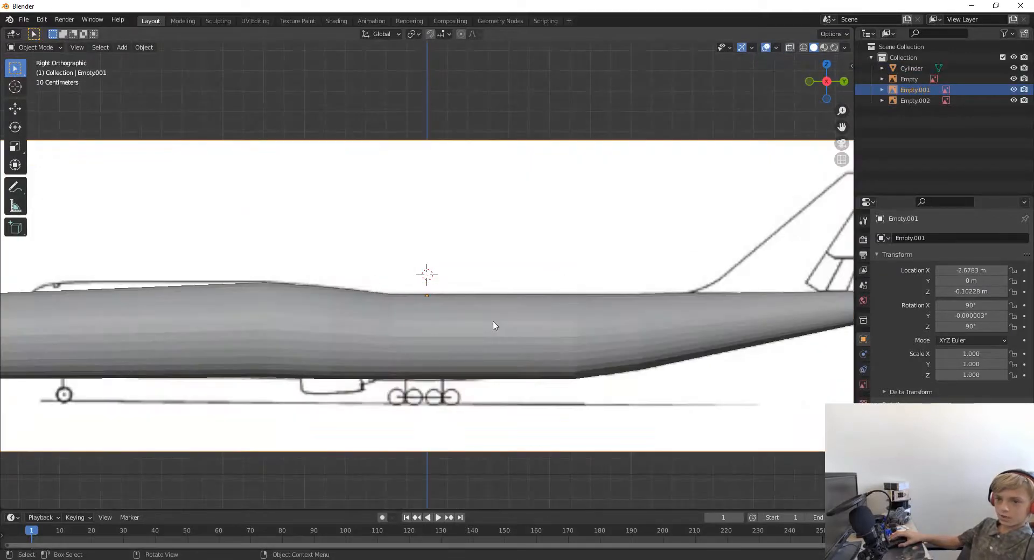
left_click(494, 325)
scroll(494, 325, "down", 3)
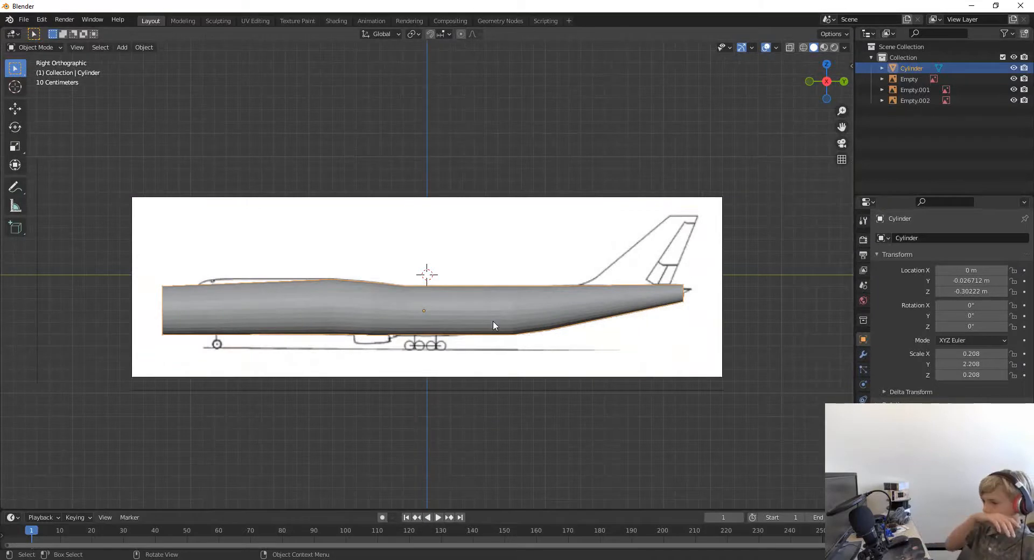
Return to wireframe shading, select the cylinder's front end face in Edit Mode, and align to the right orthographic view
key("z")
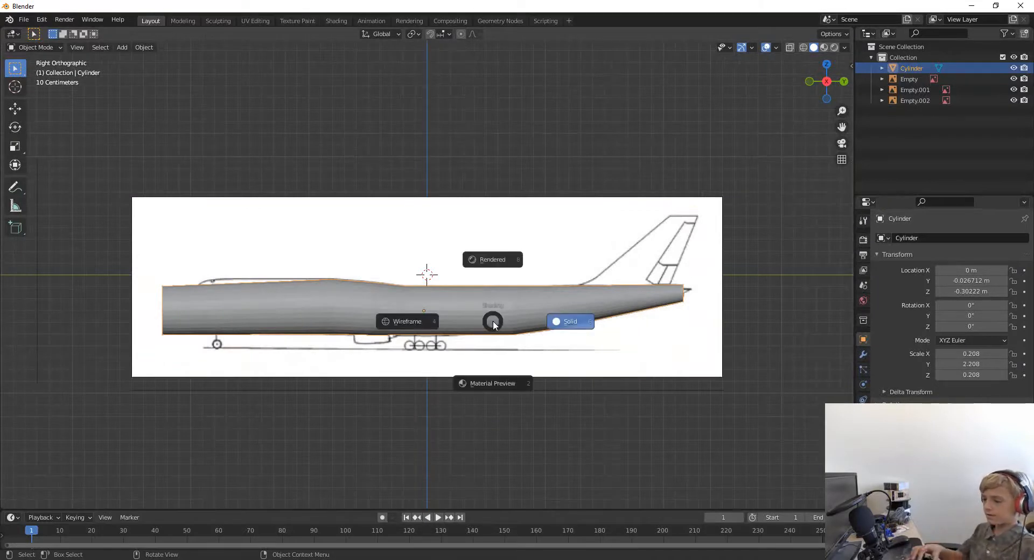
key("4")
middle_click_drag(300, 314, 204, 348)
left_click(496, 399)
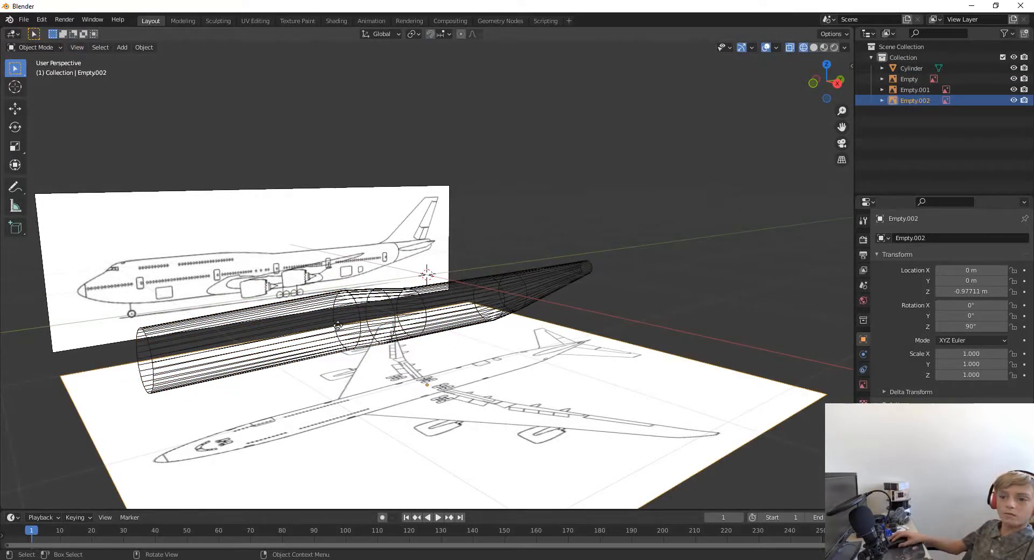
left_click(325, 325)
key("Tab")
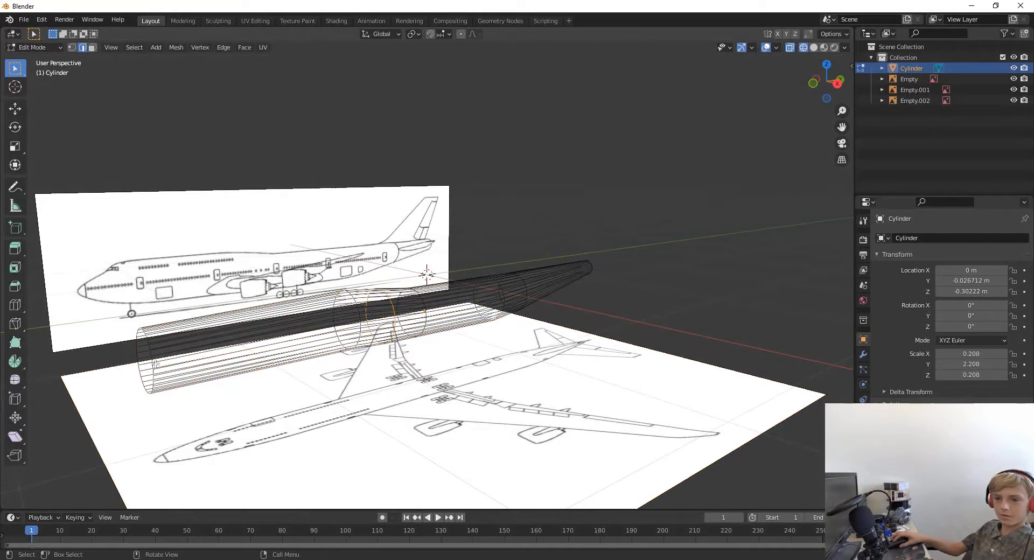
key("3")
left_click(146, 357)
middle_click_drag(146, 357, 637, 149)
left_click(830, 82)
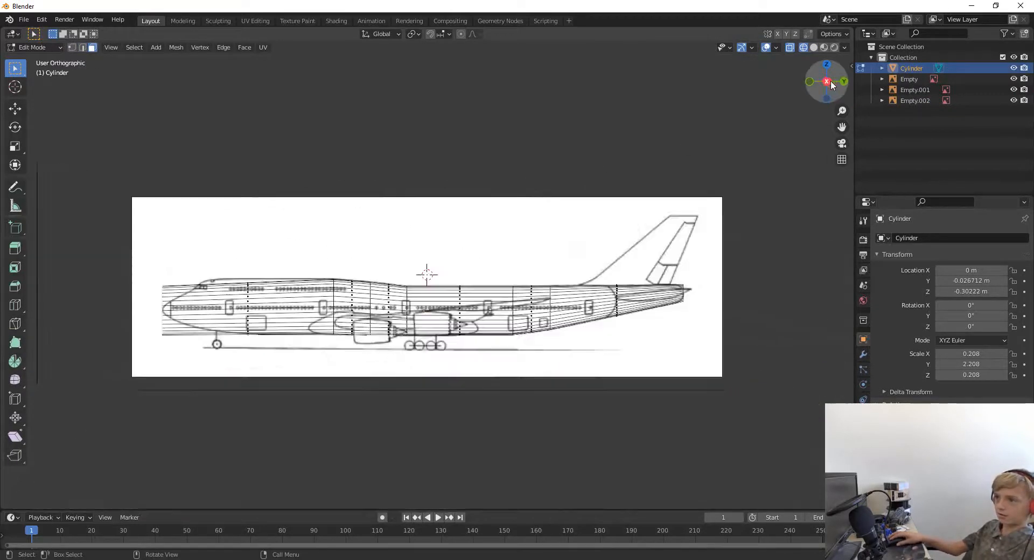
Scale the front end face about 1.11 along Z and raise it about 0.041 m to match the upper-deck outline
scroll(230, 393, "up", 3)
scroll(217, 396, "down", 1)
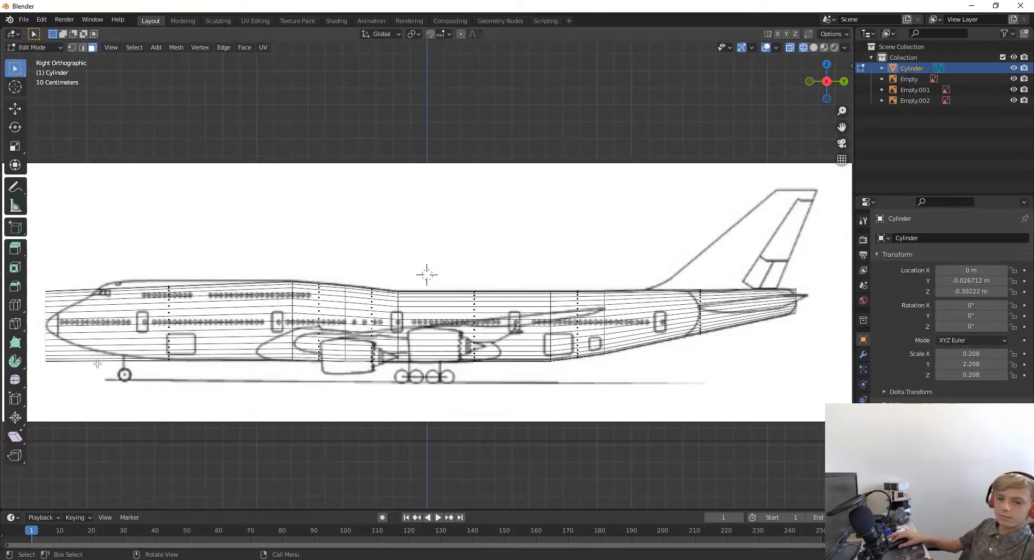
key("s")
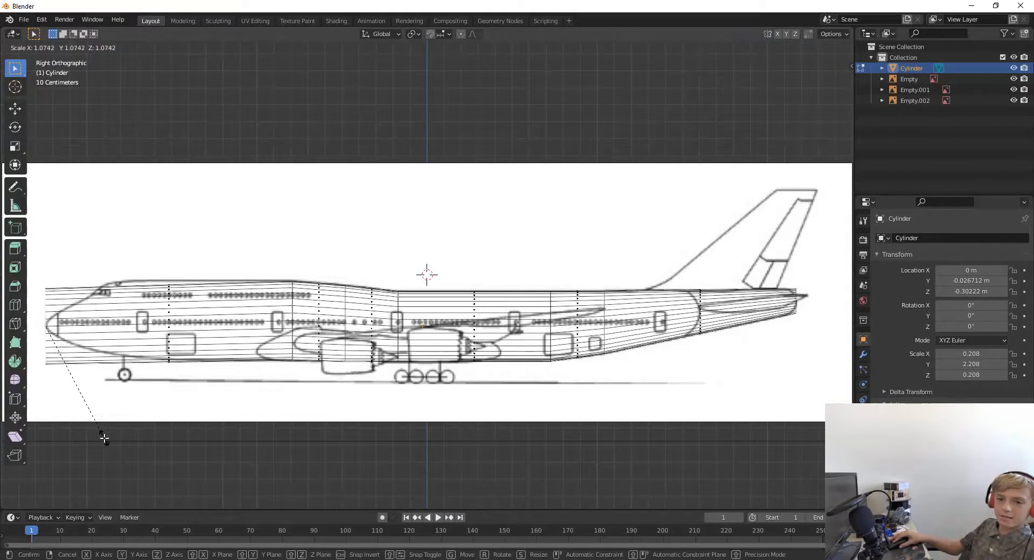
key("z")
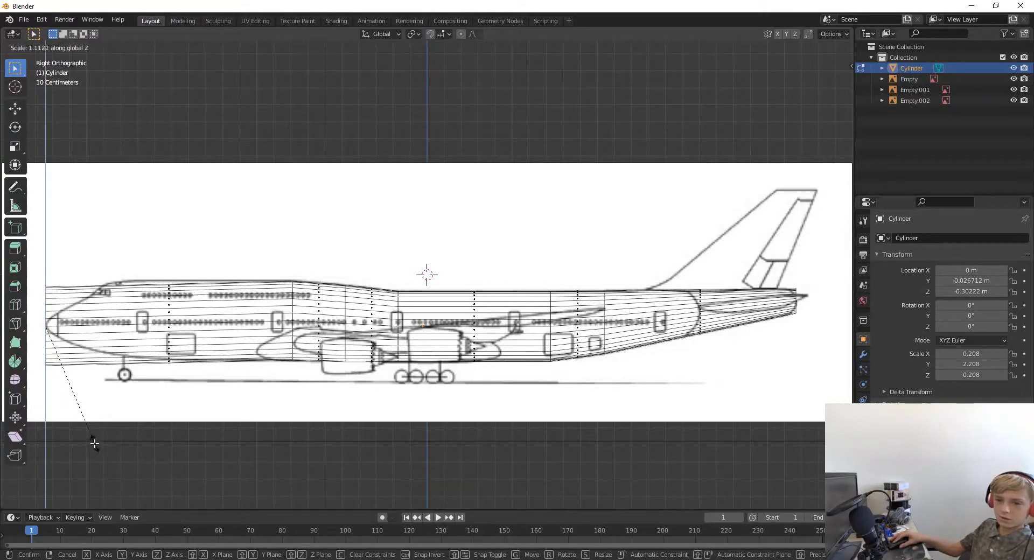
left_click(93, 441)
key("g")
key("z")
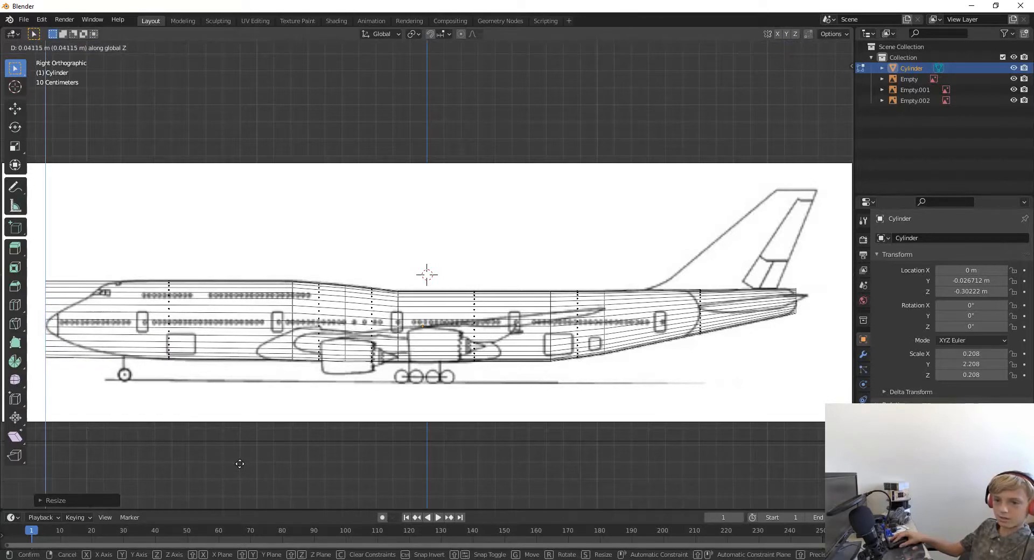
left_click(240, 463)
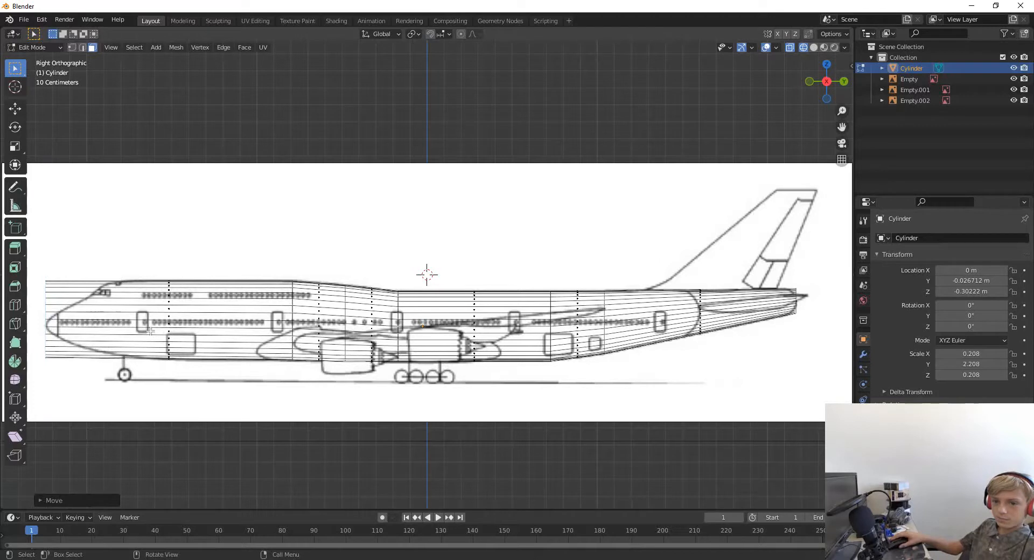
Move the front end face about 0.70 m aft along Y, and extrude it forward to the nose gear position
key("g")
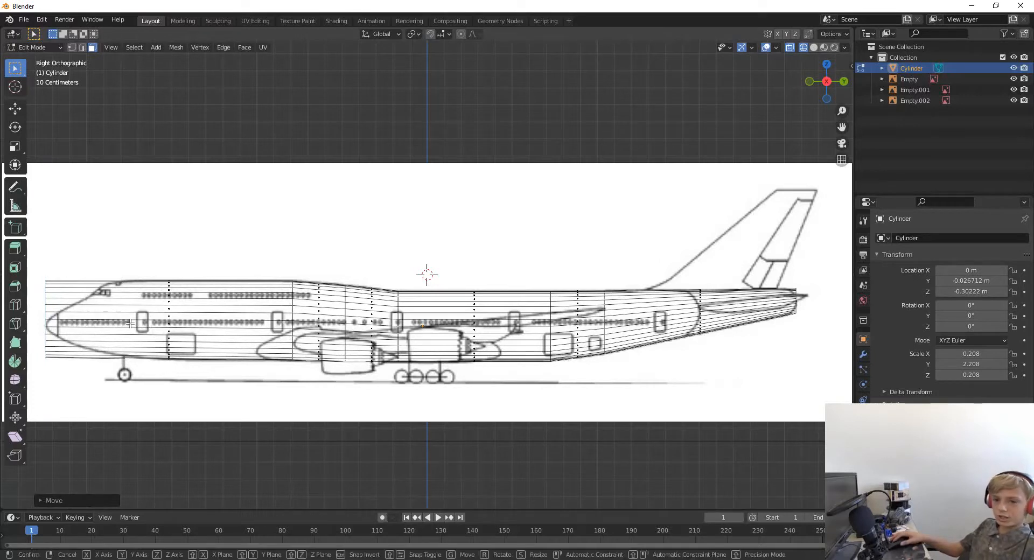
key("y")
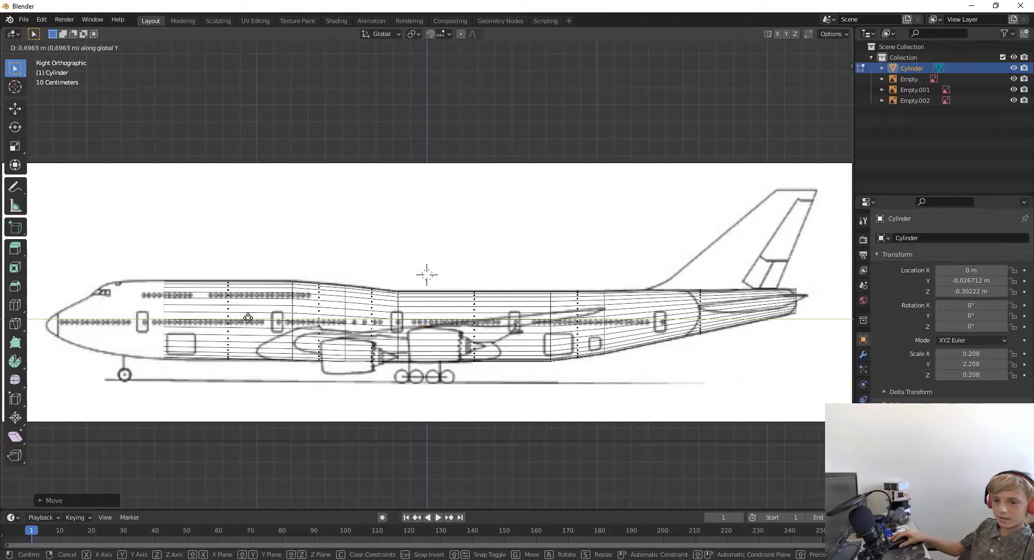
left_click(248, 318)
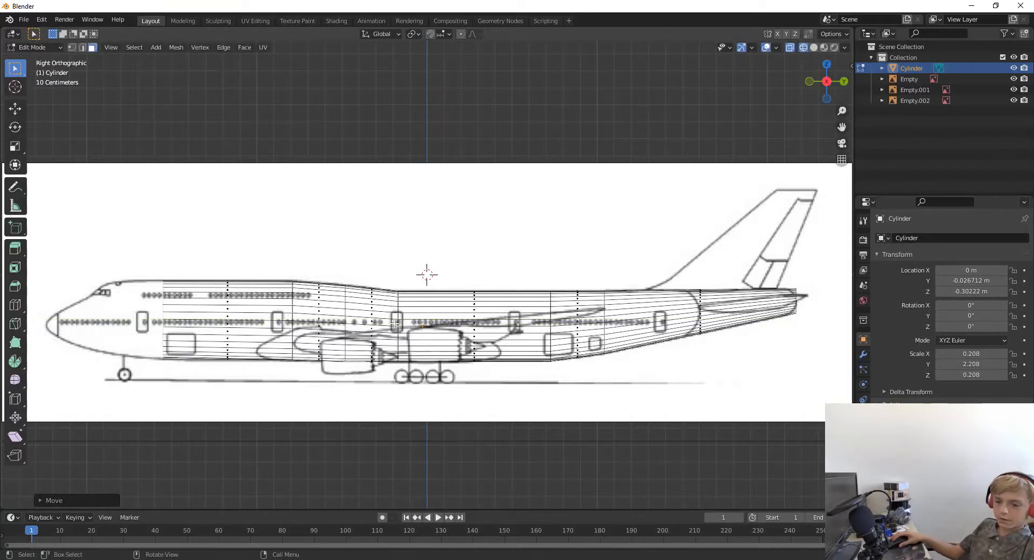
key("e")
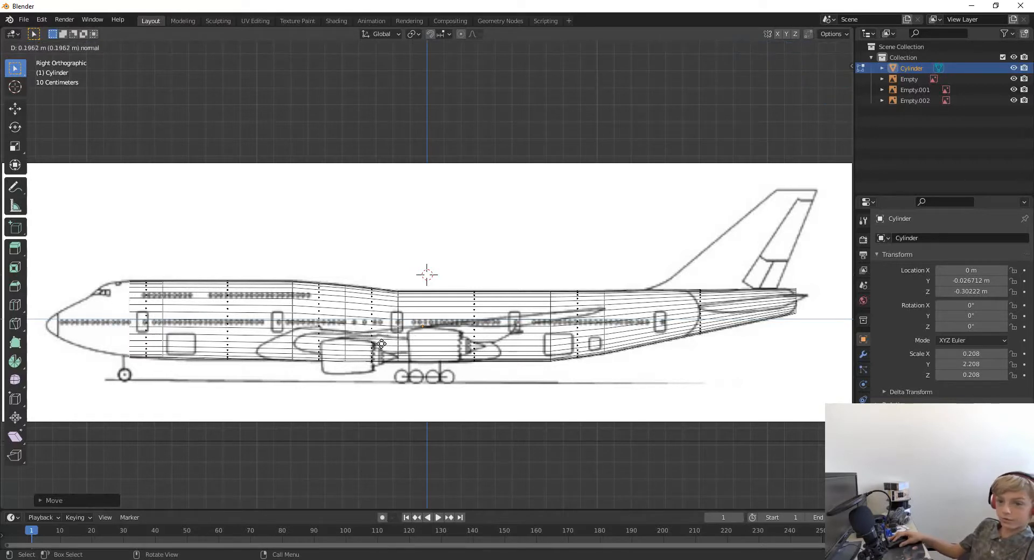
left_click(378, 344)
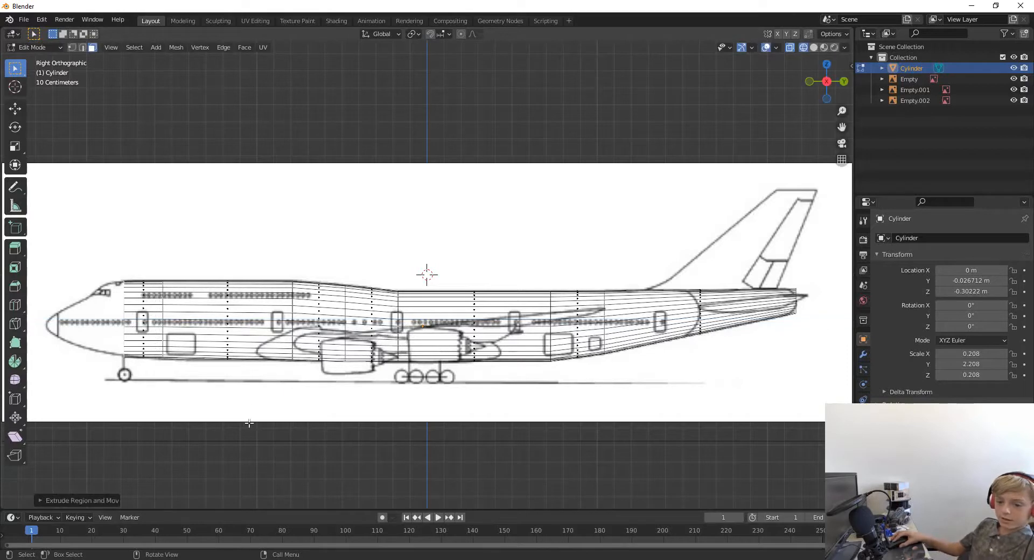
Scale the extruded front face about 0.95 along Z and raise it about 0.006 m to fit the outline
key("s")
key("z")
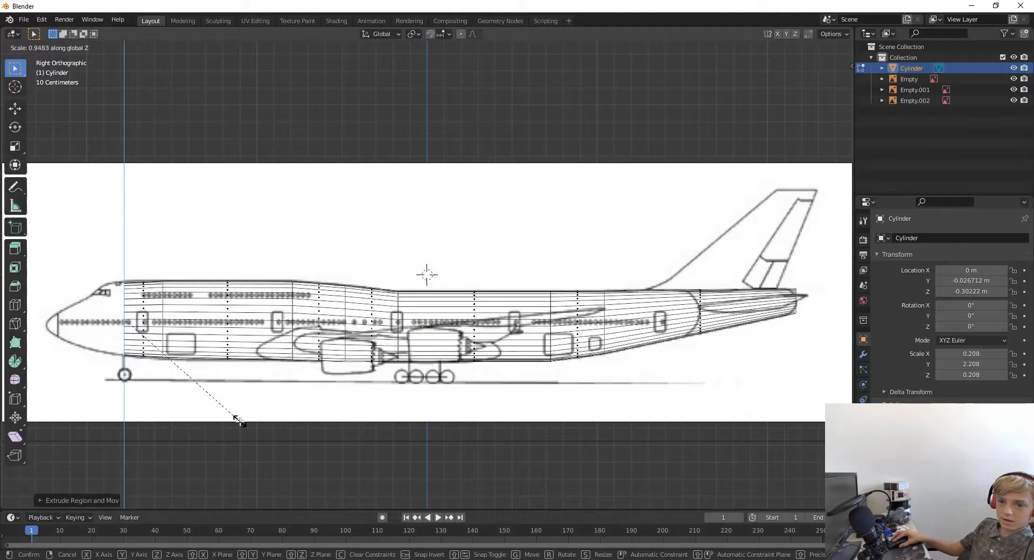
left_click(241, 418)
key("g")
key("z")
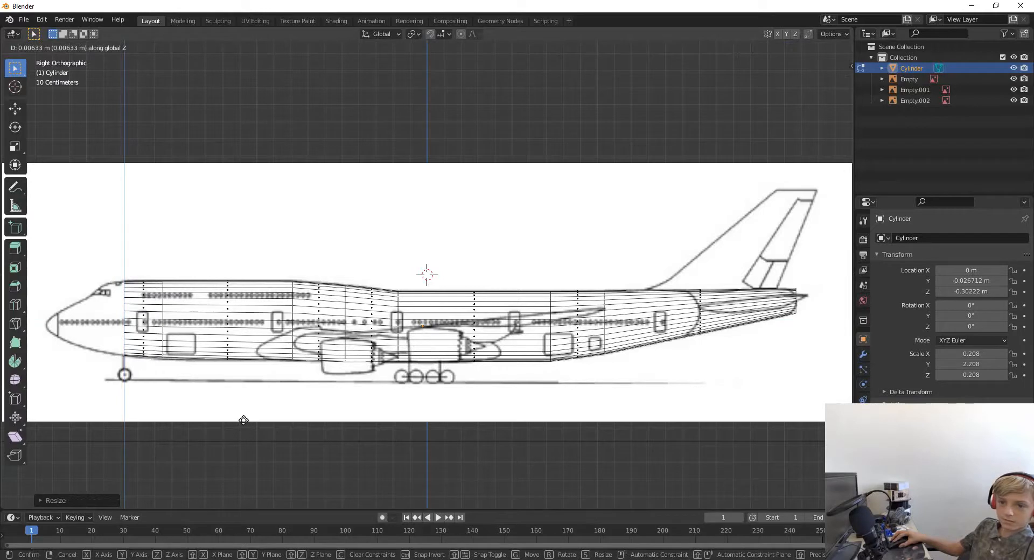
left_click(242, 420)
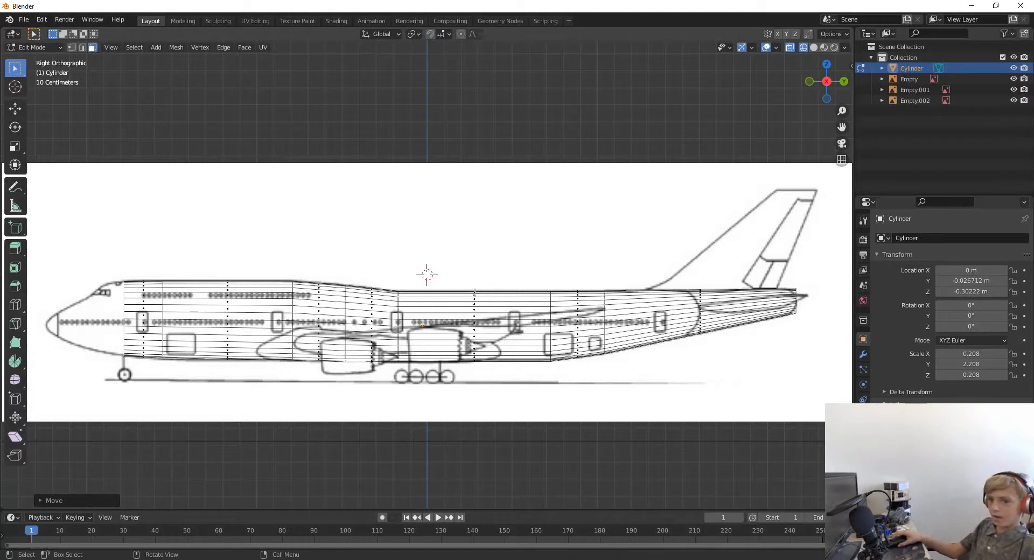
Extrude the front face about 0.155 m forward to the cockpit windows and scale it down uniformly to about 0.86
key("e")
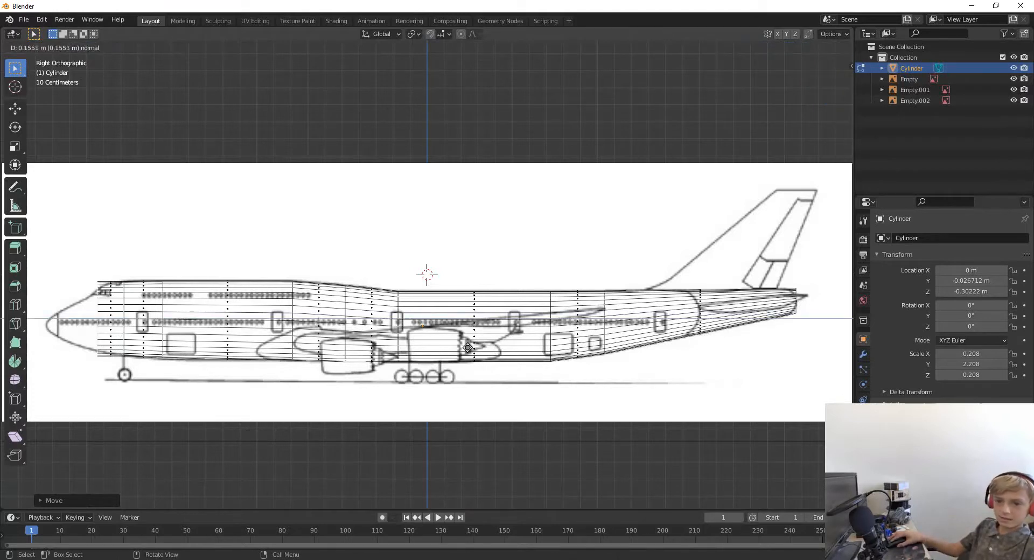
left_click(468, 347)
key("s")
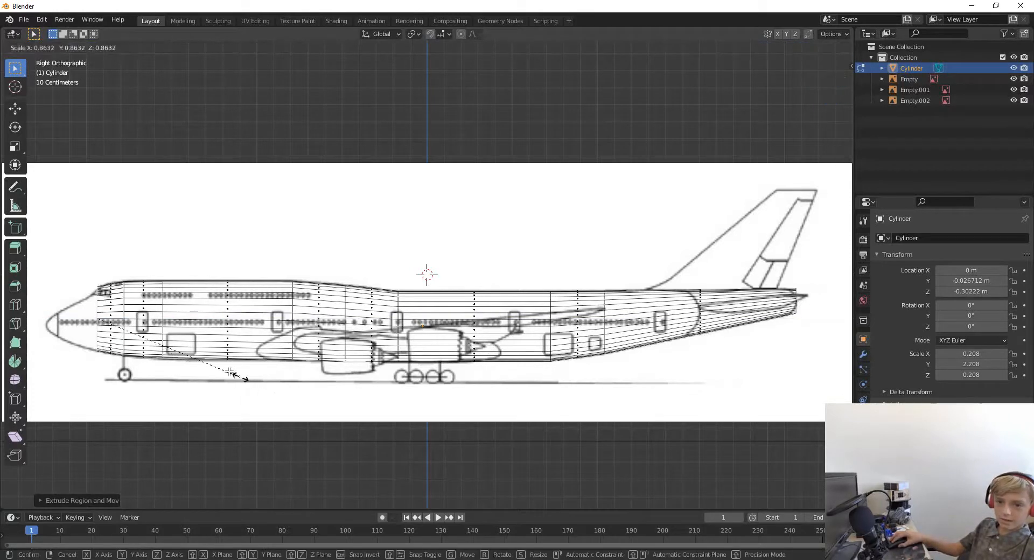
left_click(229, 408)
scroll(223, 339, "up", 3)
scroll(223, 339, "up", 1)
scroll(242, 323, "down", 1)
middle_click_drag(242, 323, 851, 318, "shift")
scroll(453, 200, "up", 5)
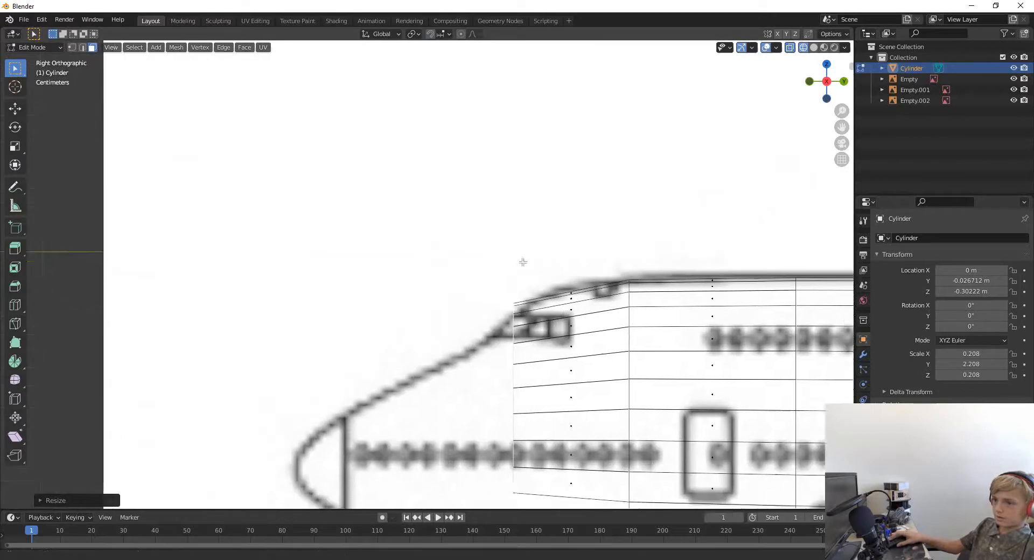
scroll(453, 201, "down", 2)
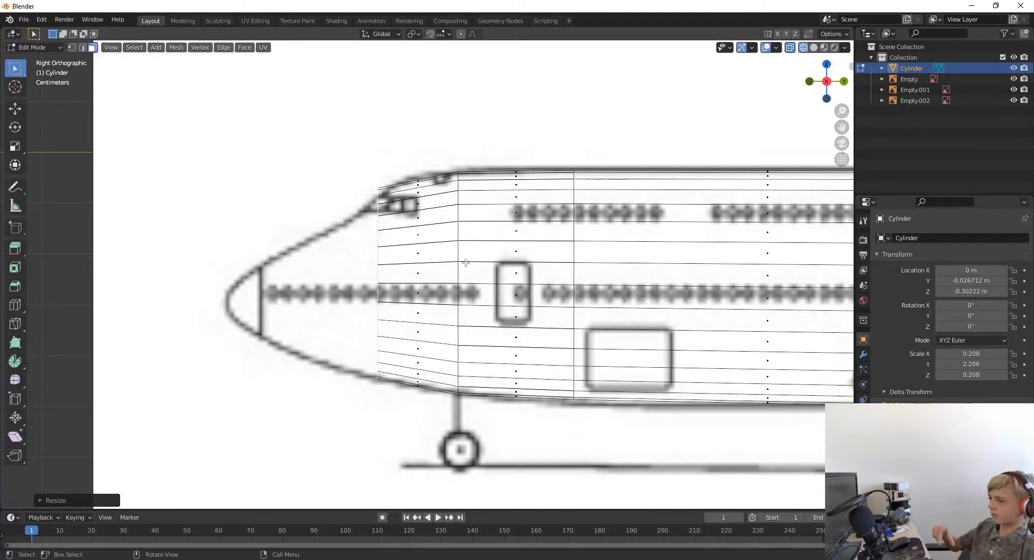
Move the front face about 0.05 m aft along Y, and rescale it by about 1.08 and about 0.97 to fit the outline
key("g")
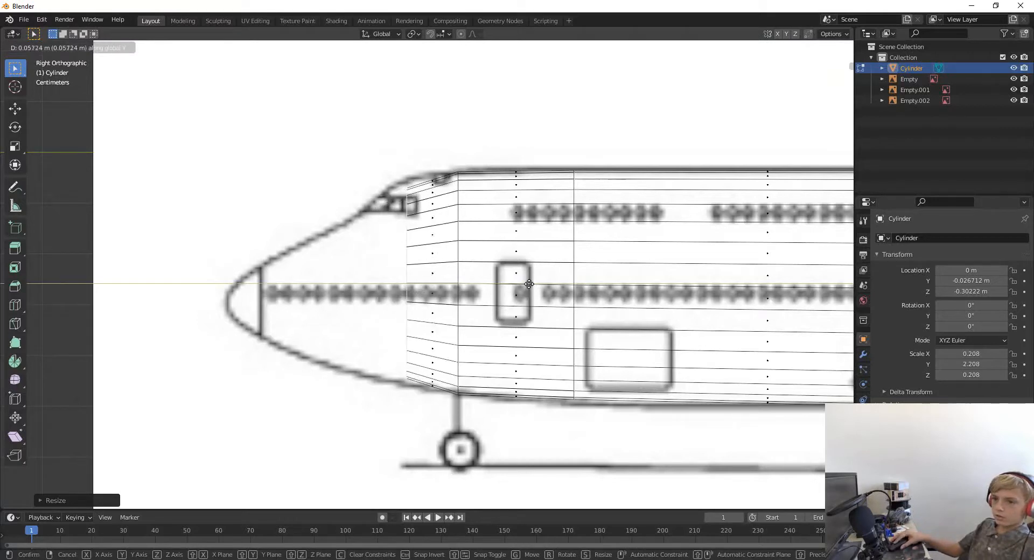
left_click(514, 304)
key("s")
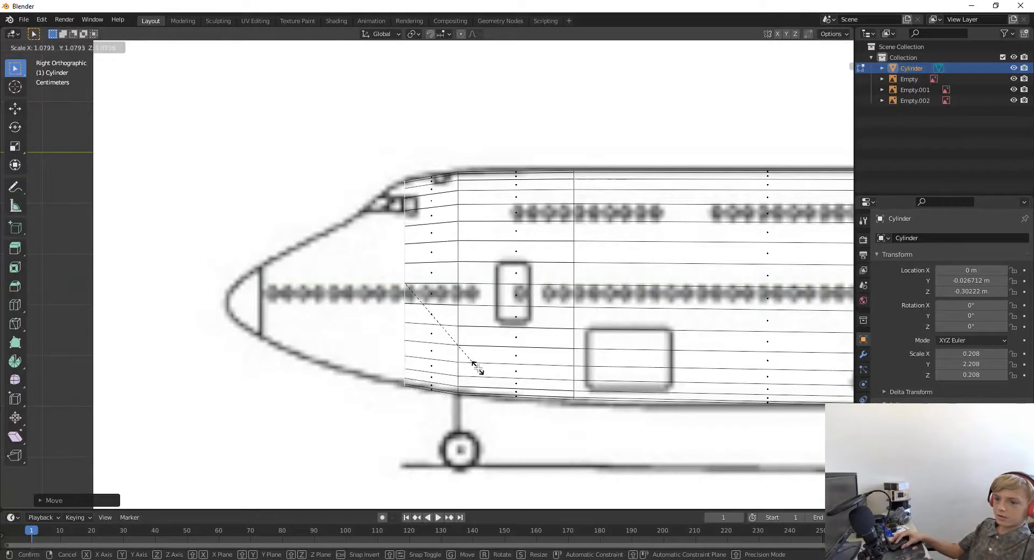
left_click(480, 370)
left_click(479, 369)
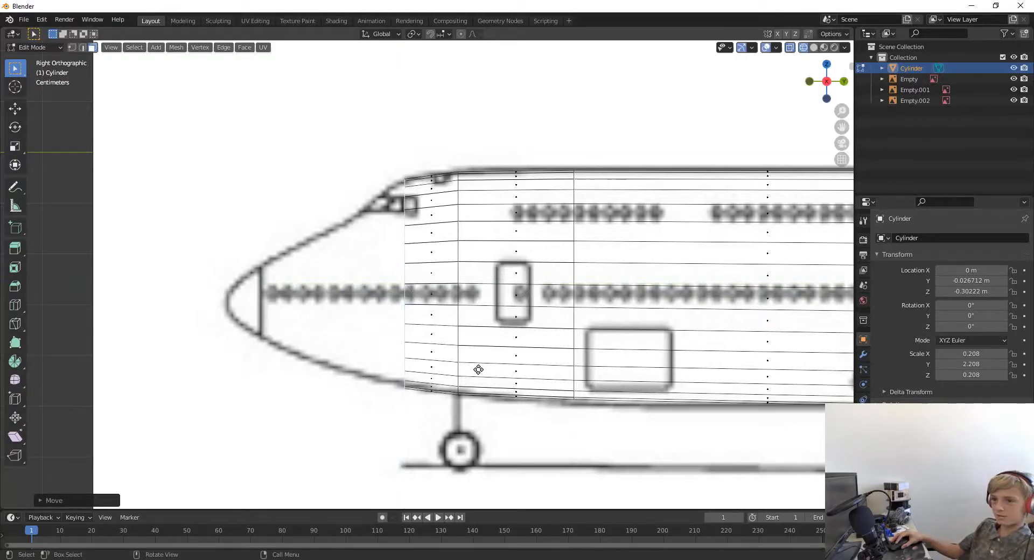
key("s")
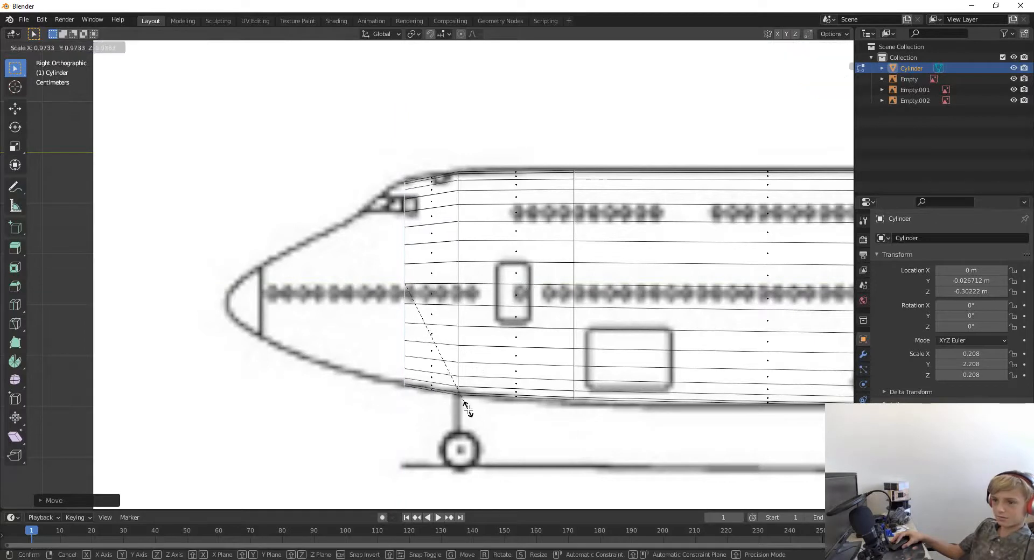
left_click(466, 407)
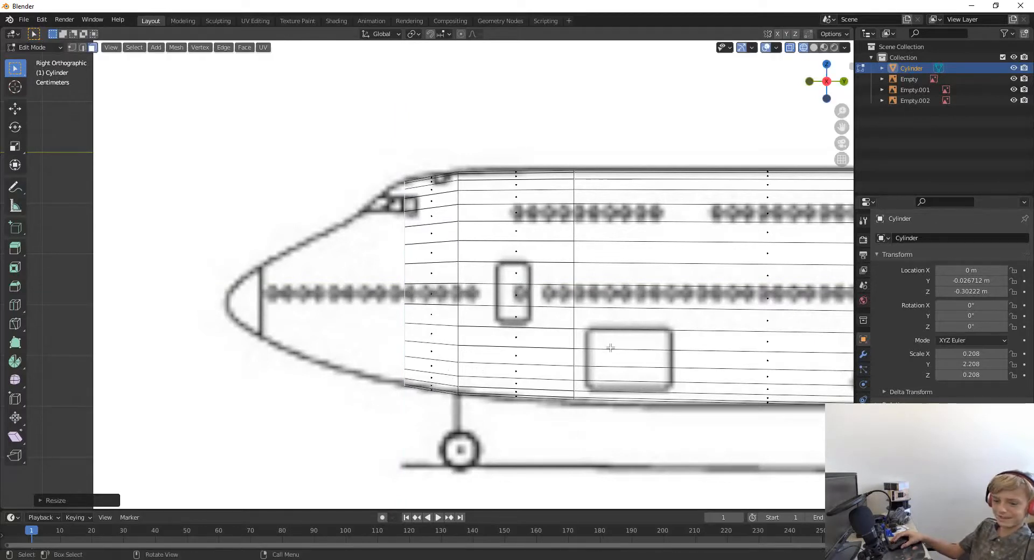
Extrude the front face about 0.083 m forward to the front of the cockpit windows and scale it down to about 0.87
key("e")
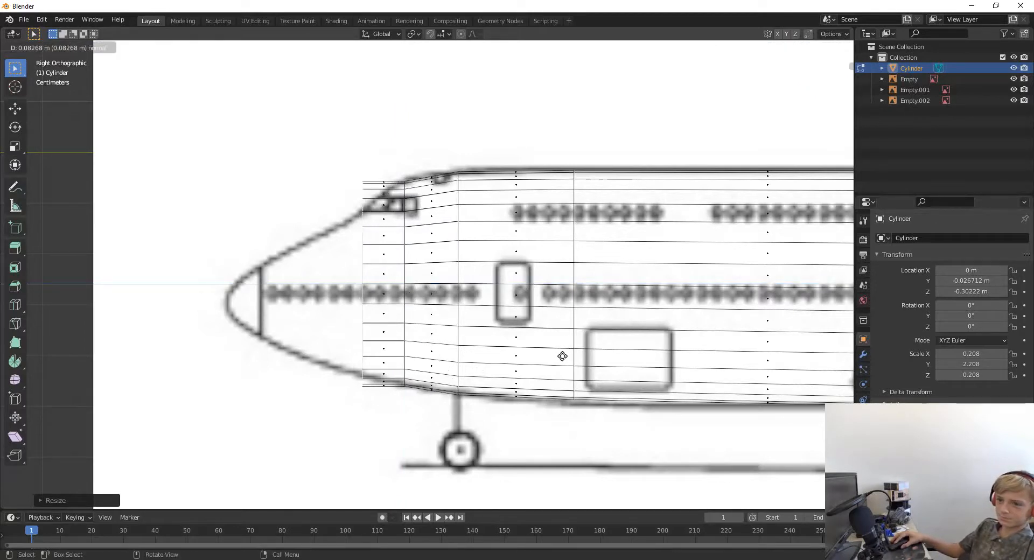
left_click(562, 355)
key("s")
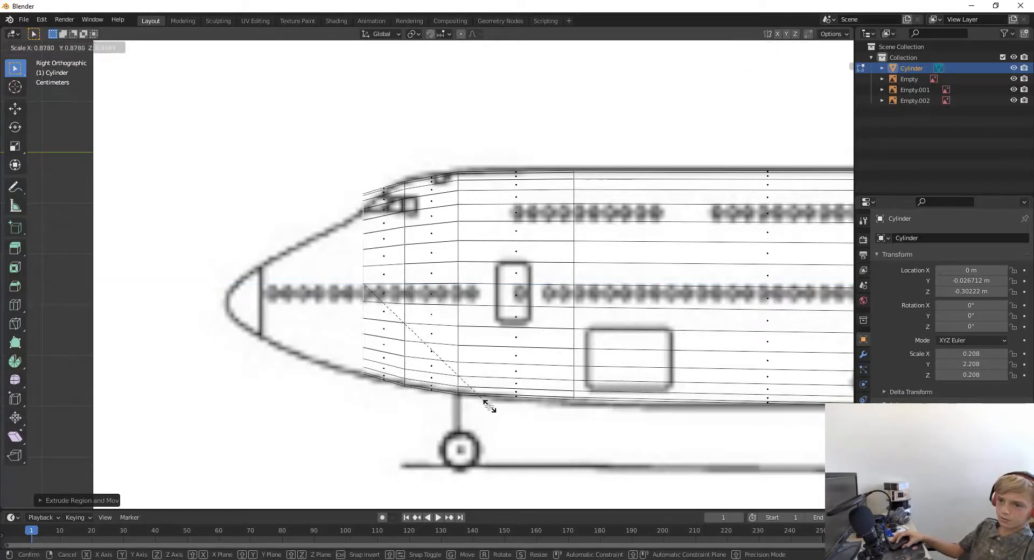
left_click(483, 403)
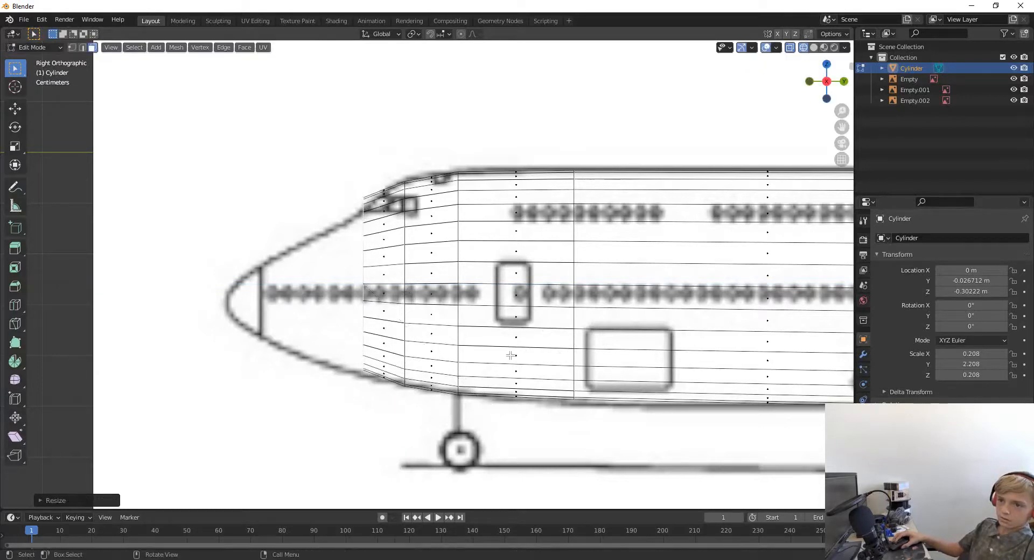
Extrude the front face in place, scale it down slightly and lower it about 0.017 m to meet the outline below the cockpit windows
key("e")
left_click(464, 419)
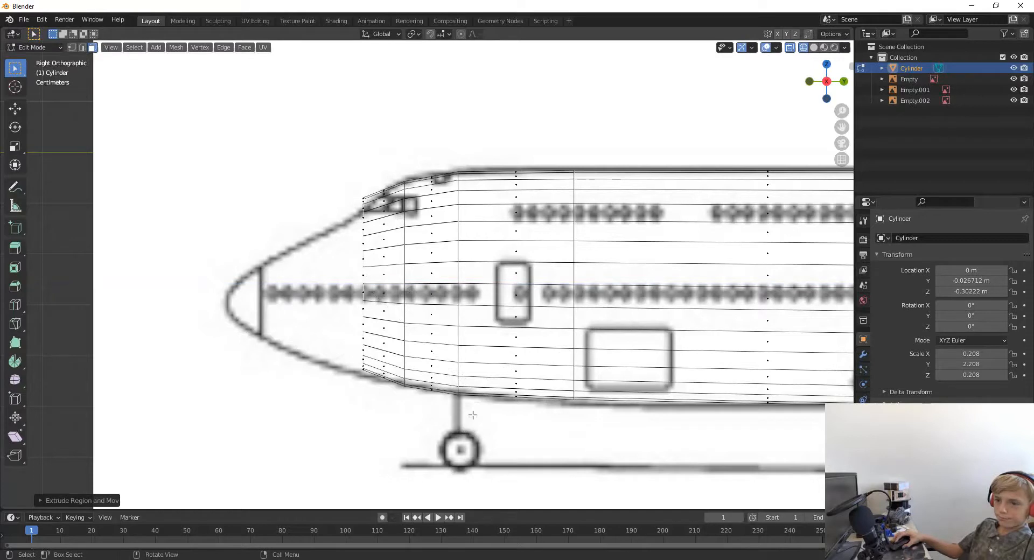
key("s")
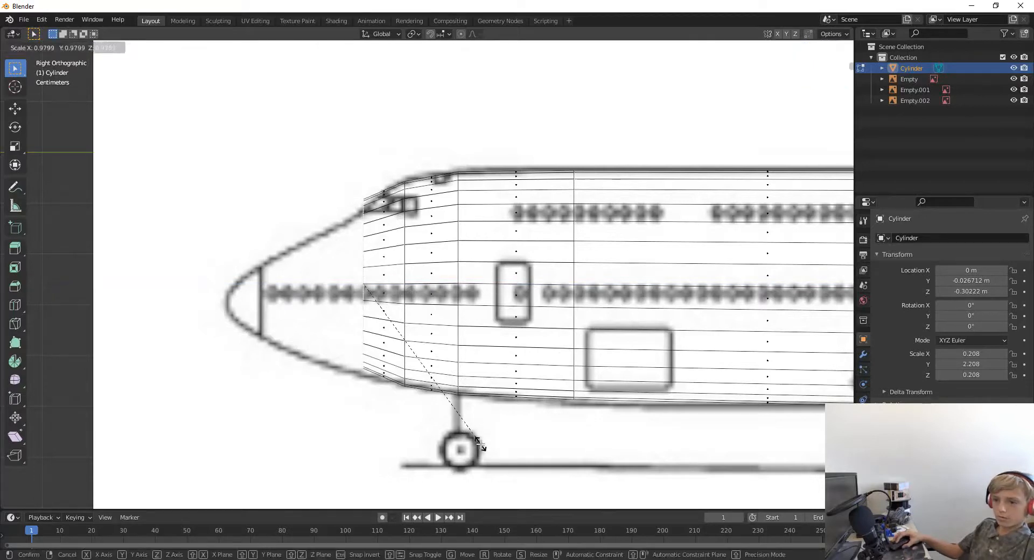
left_click(476, 437)
key("g")
key("z")
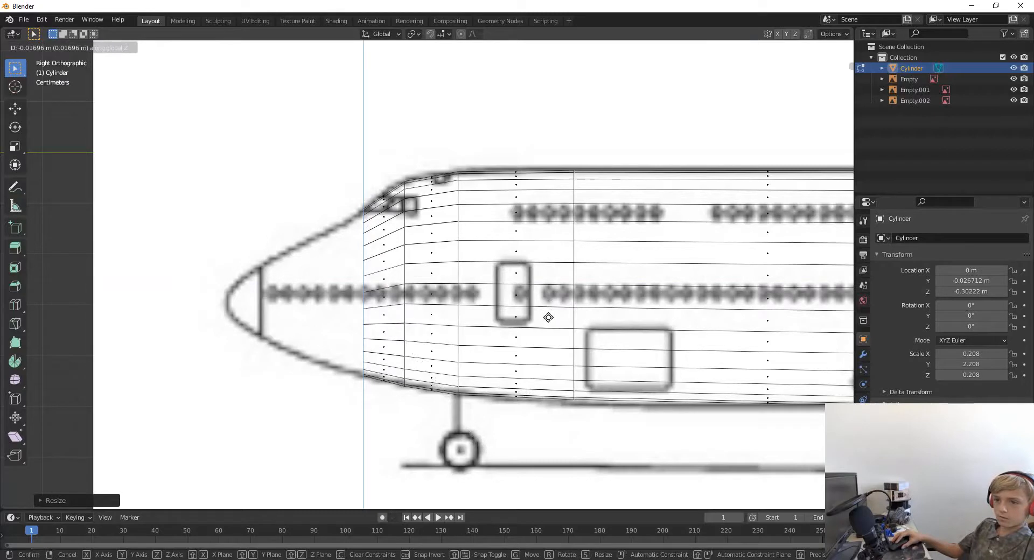
left_click(548, 317)
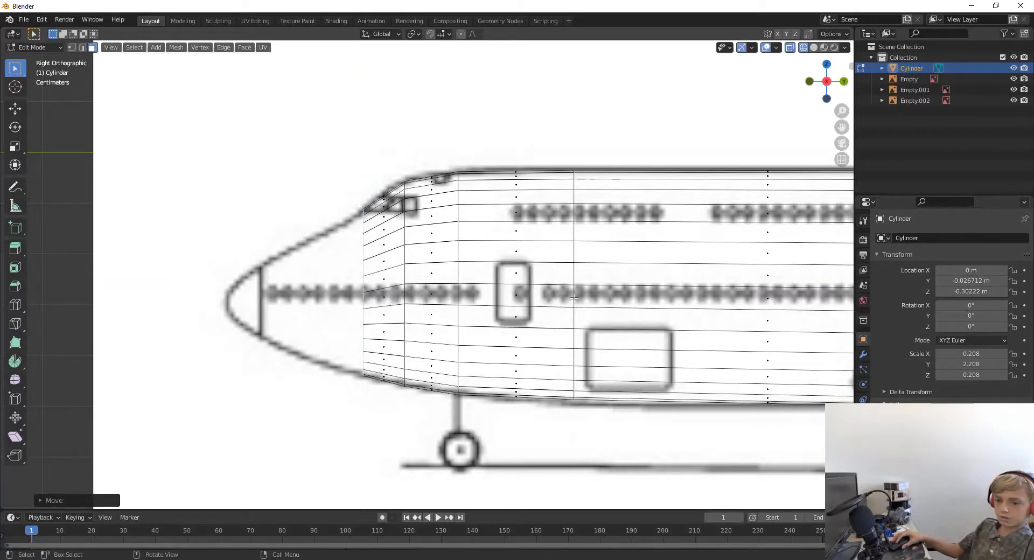
Extrude the front face forward past the cockpit windows, scale it down to the tapering nose outline and lower it about 0.008 m
key("e")
left_click(522, 300)
key("s")
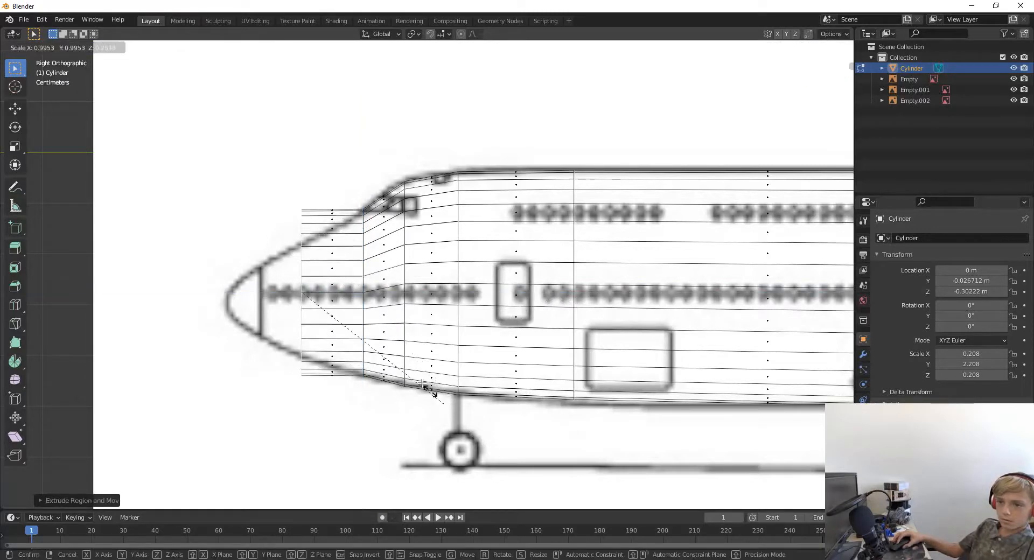
left_click(396, 362)
key("g")
key("z")
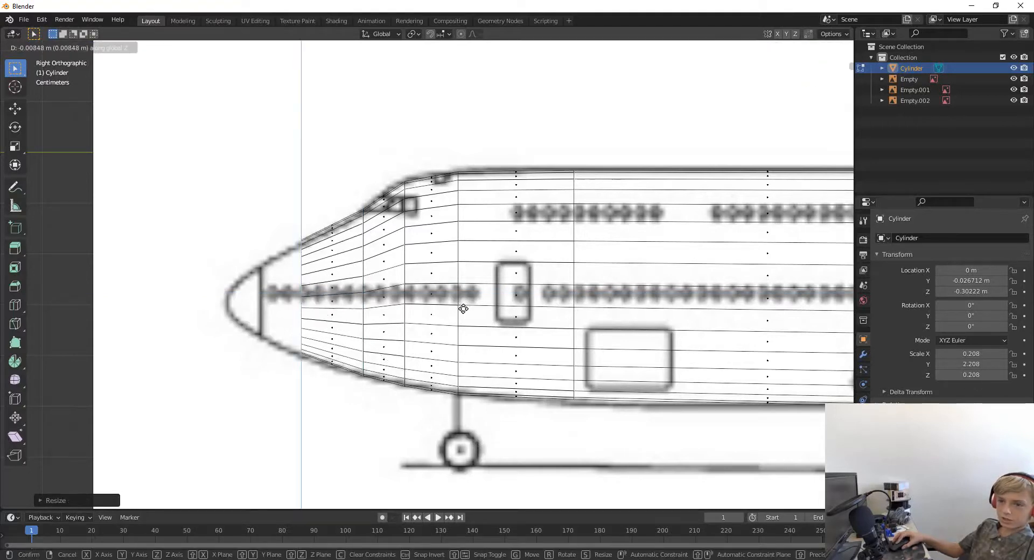
left_click(463, 309)
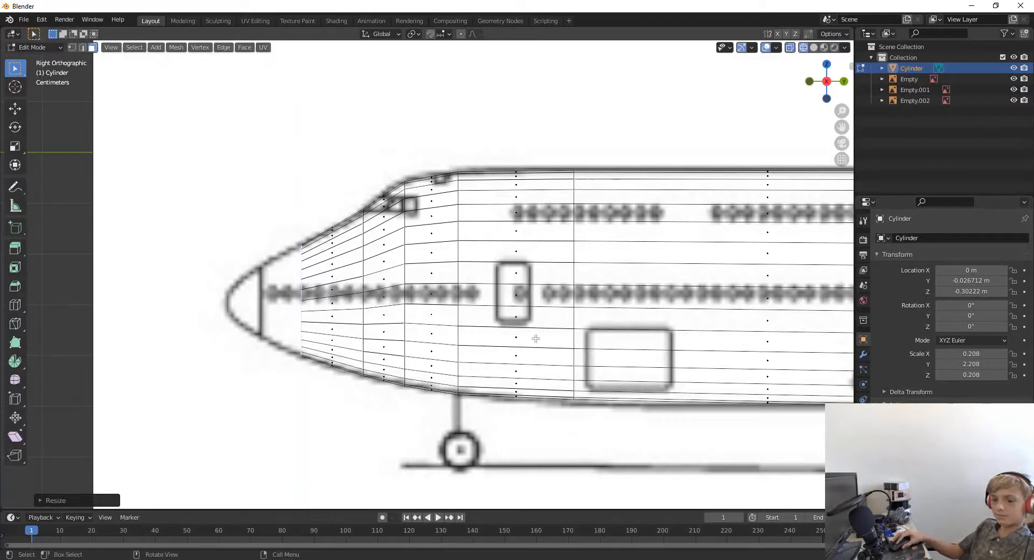
Extrude the front face about 0.078 m forward to the vertical nose cone line, and scale and align it to the outline
key("e")
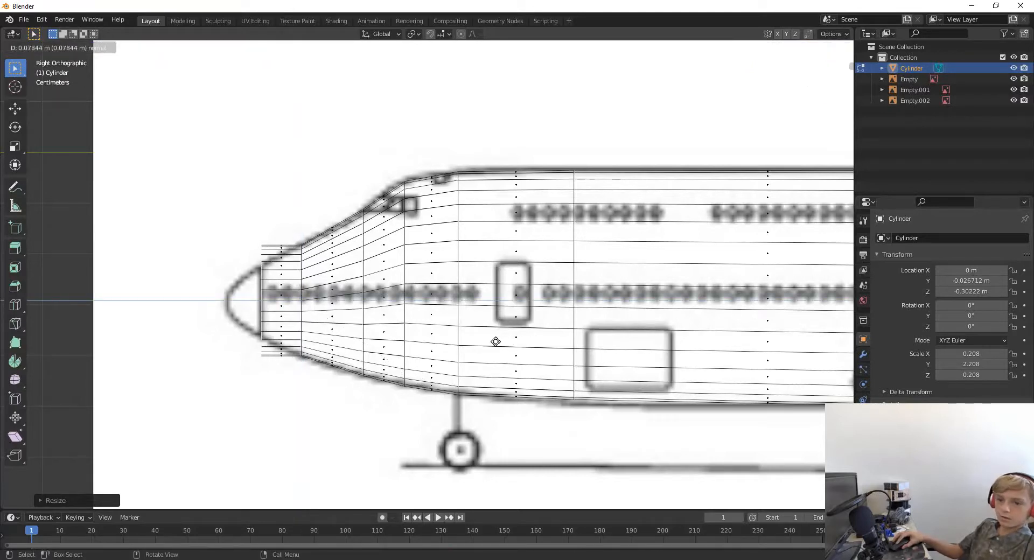
left_click(495, 341)
key("e")
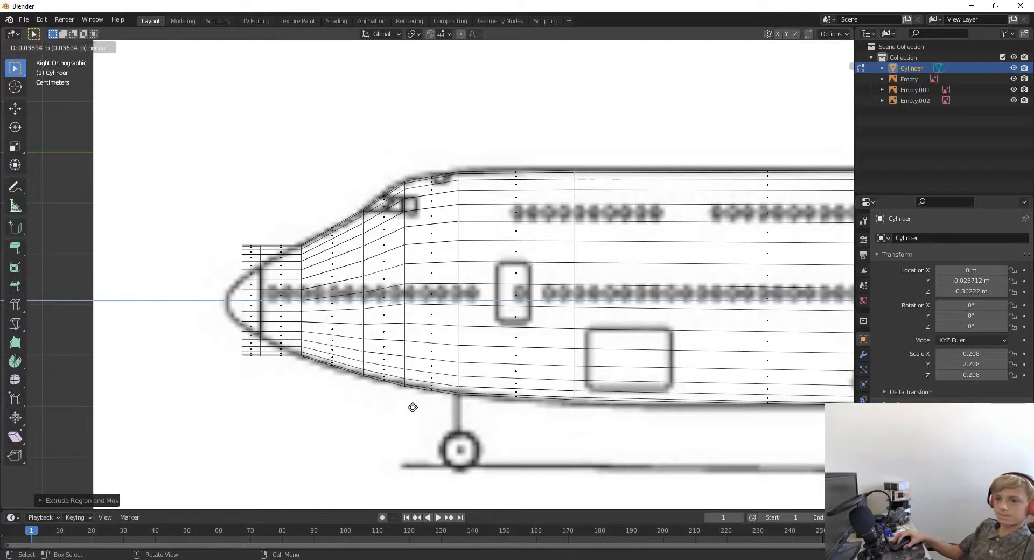
right_click(438, 418)
key("s")
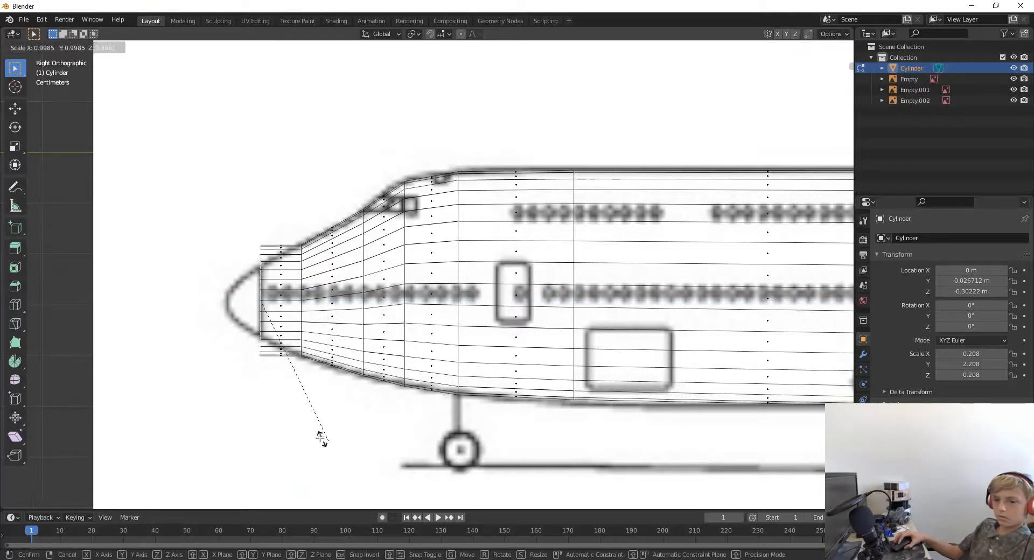
left_click(286, 397)
key("g")
key("z")
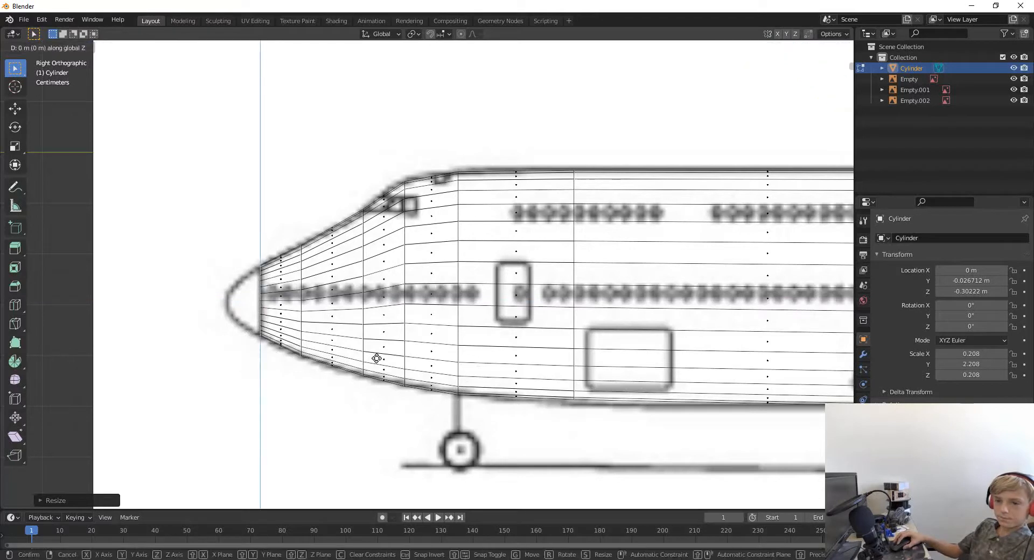
left_click(379, 361)
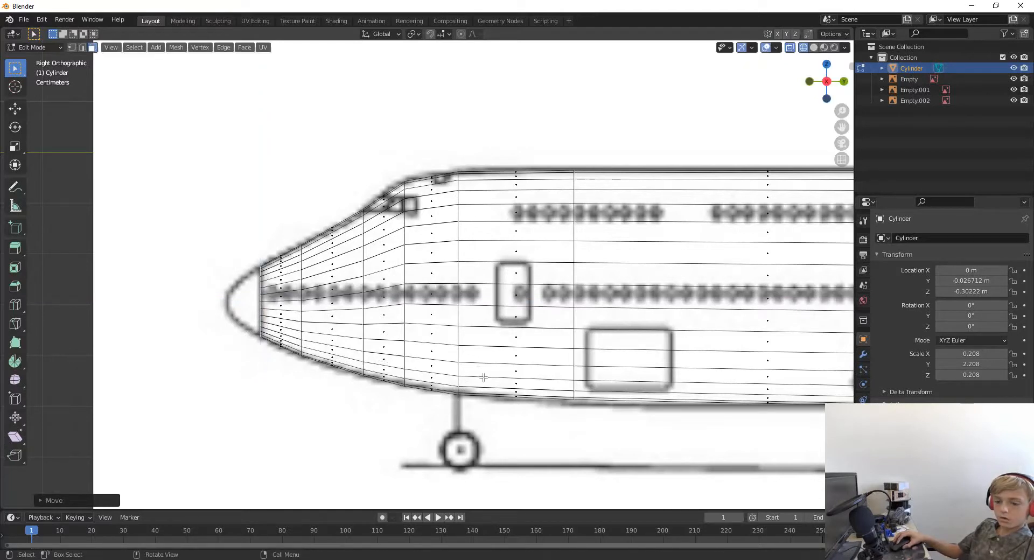
Extrude the front face forward to the tip of the nose cone and scale it down to about 0.37
key("e")
left_click(409, 414)
key("e")
left_click(347, 413)
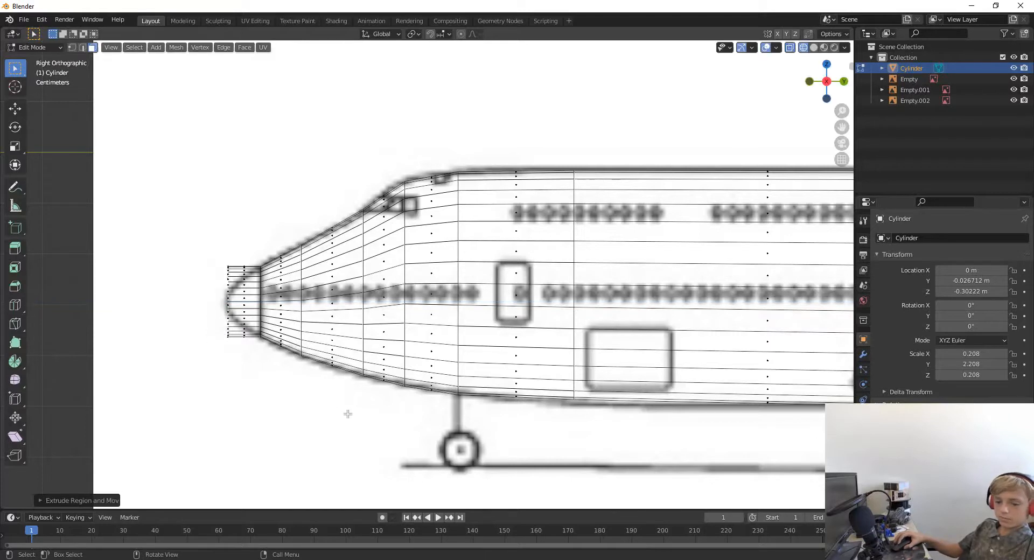
key("s")
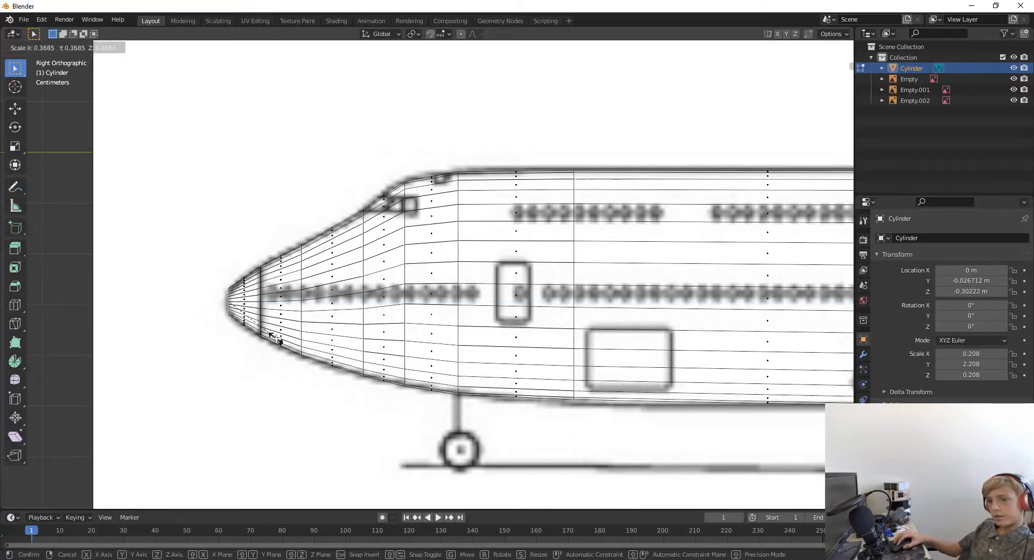
left_click(277, 338)
Return to Object Mode and show the complete fuselage in solid shading from a perspective angle
middle_click_drag(182, 387, 214, 385)
key("Tab")
key("z")
key("6")
scroll(331, 177, "down", 5)
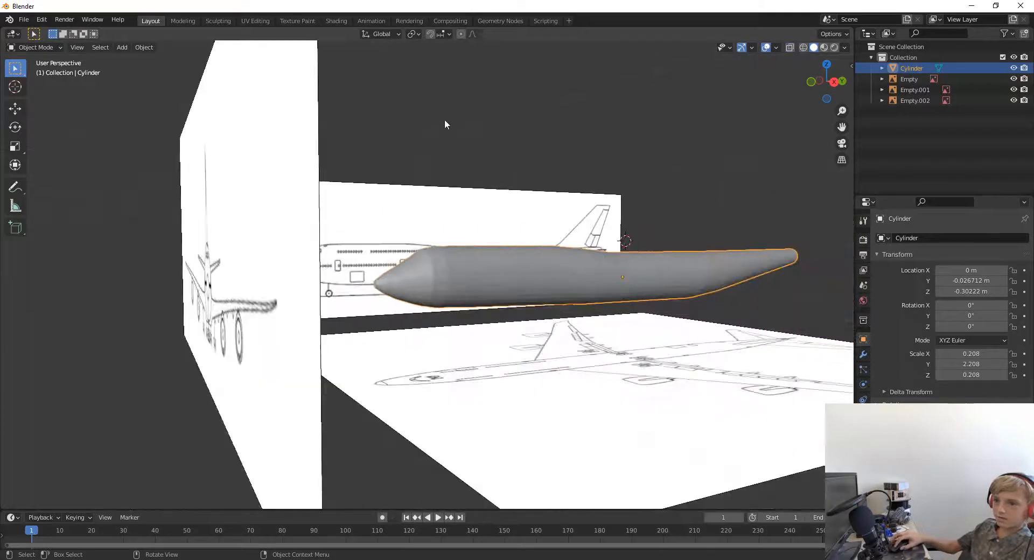
left_click(444, 119)
middle_click_drag(505, 194, 484, 212)
scroll(475, 199, "down", 6)
scroll(411, 221, "up", 6)
scroll(403, 210, "down", 4)
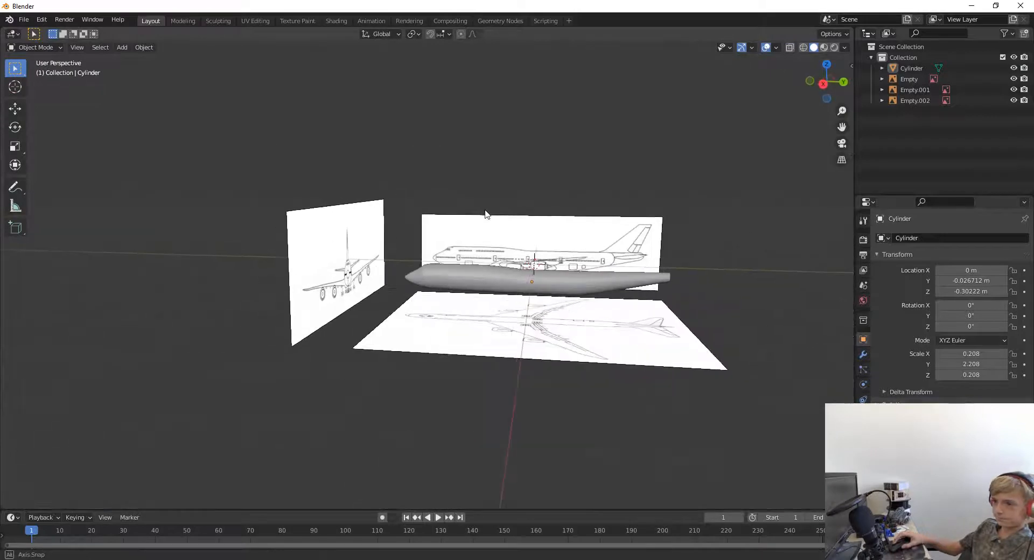
scroll(484, 212, "up", 8)
middle_click_drag(618, 246, 599, 261)
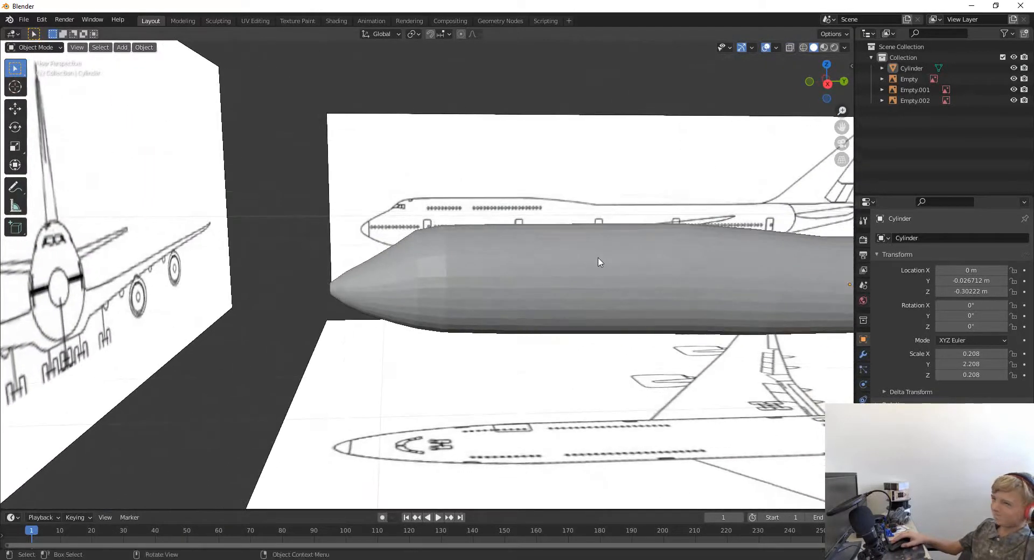
Open the fuselage cylinder in Edit Mode from the right orthographic view with wireframe shading
left_click(827, 84)
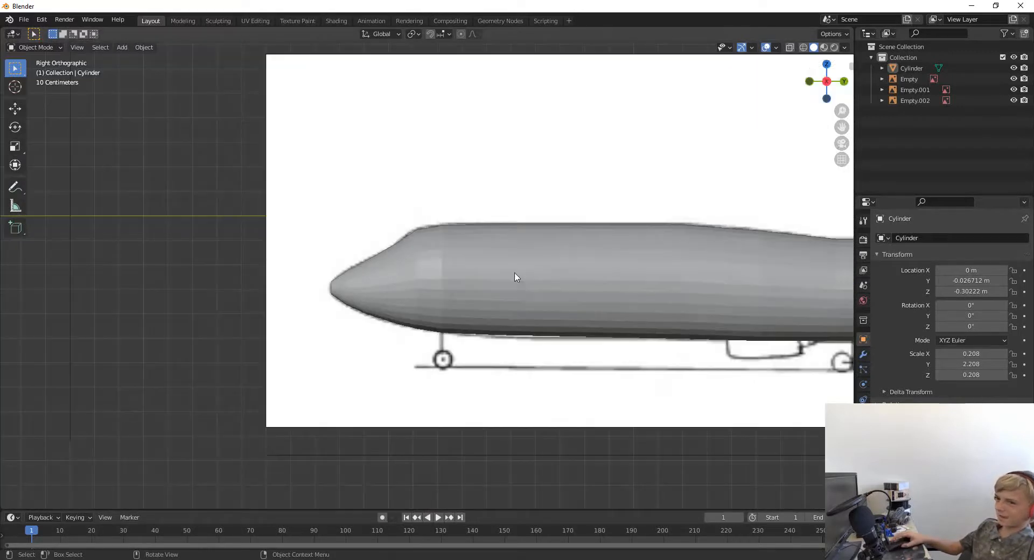
left_click(514, 277)
key("Tab")
scroll(497, 278, "up", 5)
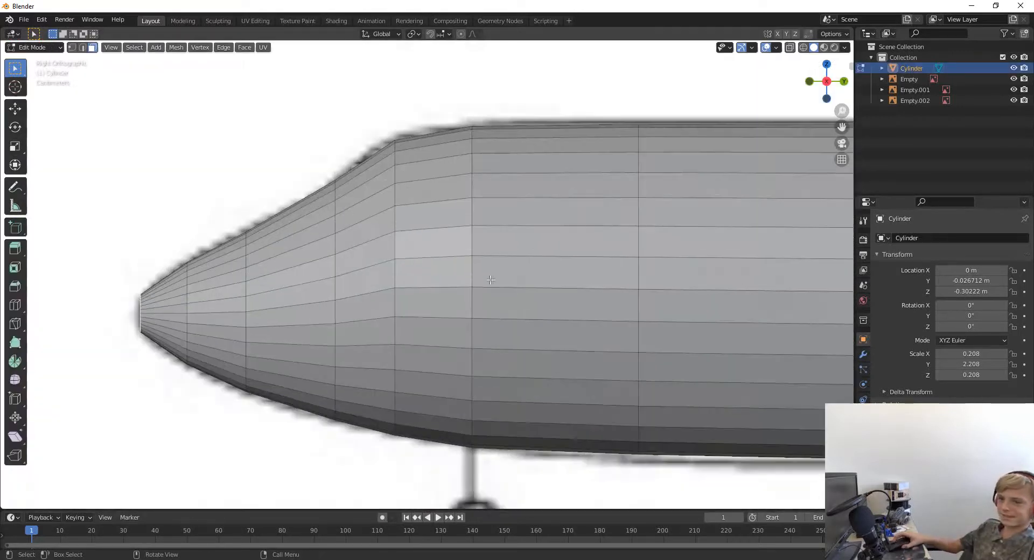
key("z")
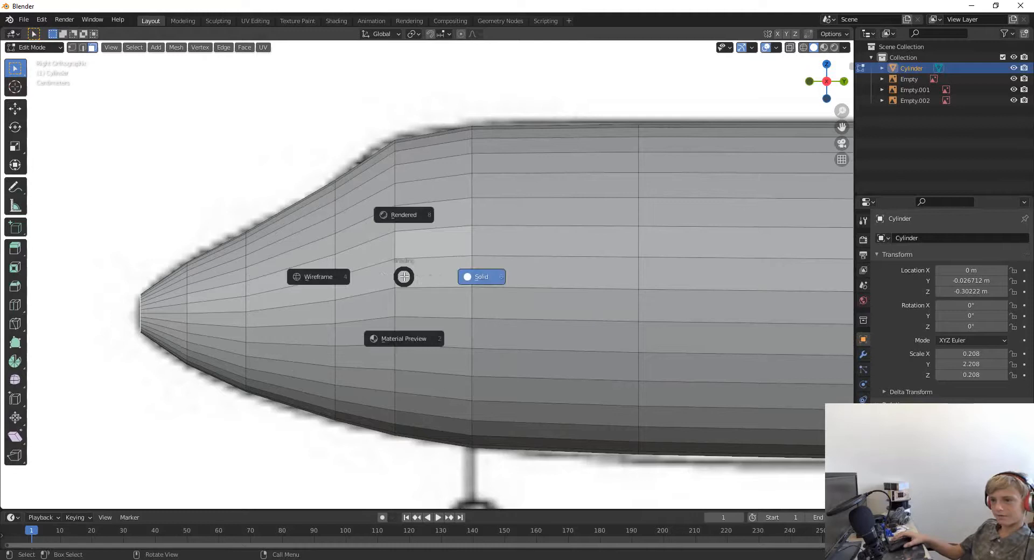
key("4")
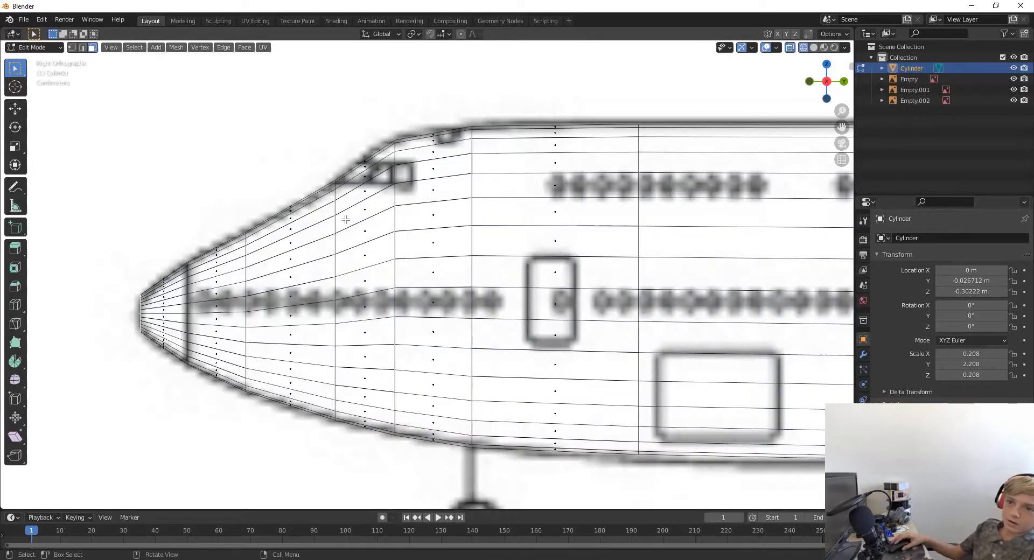
Add a loop cut around the nose and slide it to the front edge of the cockpit side windows
key("ctrl+r")
left_click(366, 232)
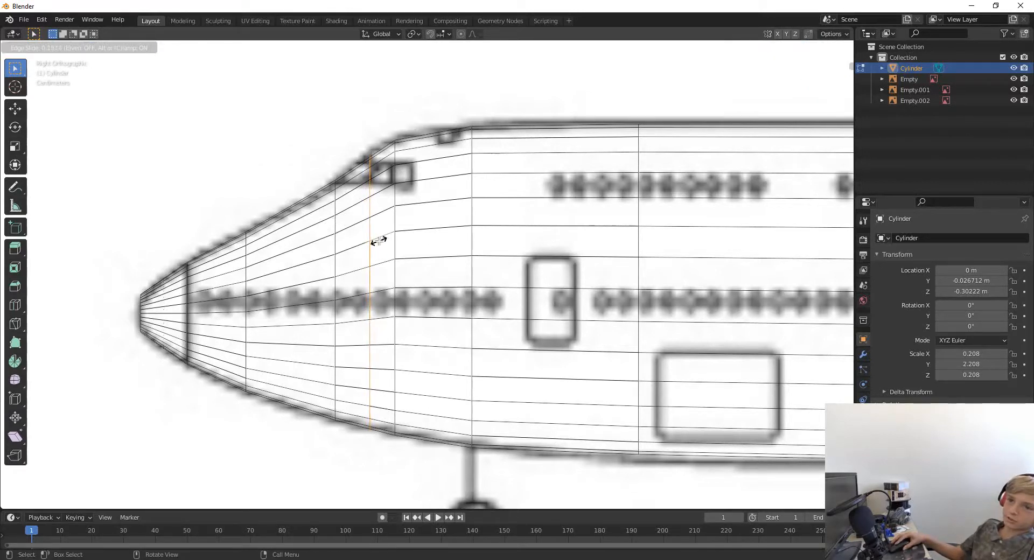
left_click(378, 240)
Scale the new cockpit loop slightly and move it along Z to match the reference outline
key("s")
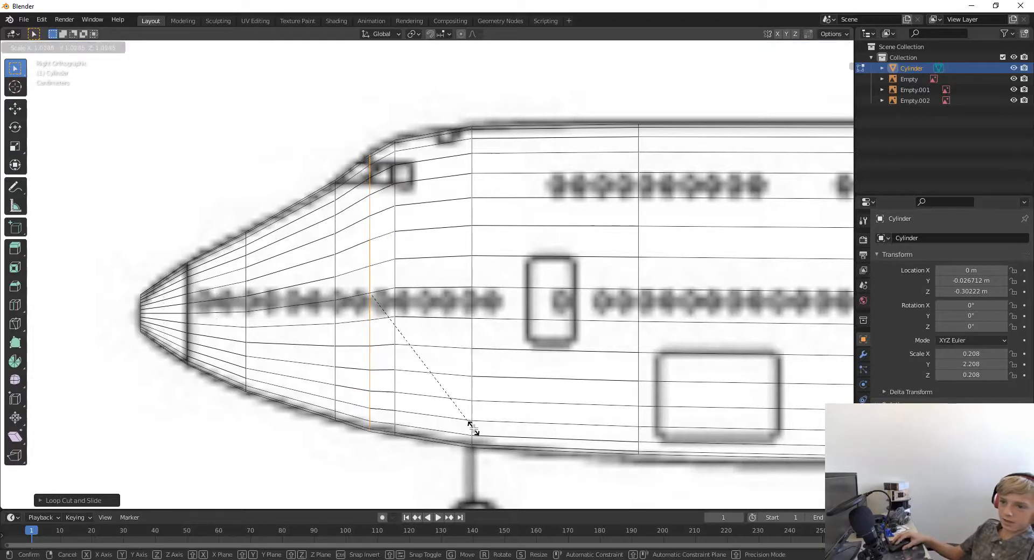
left_click(469, 428)
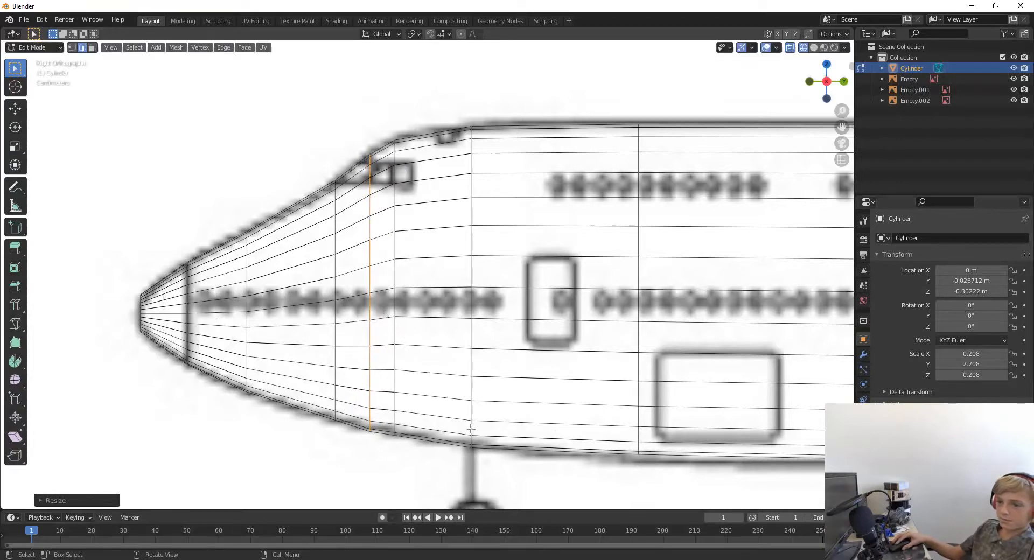
key("g")
key("z")
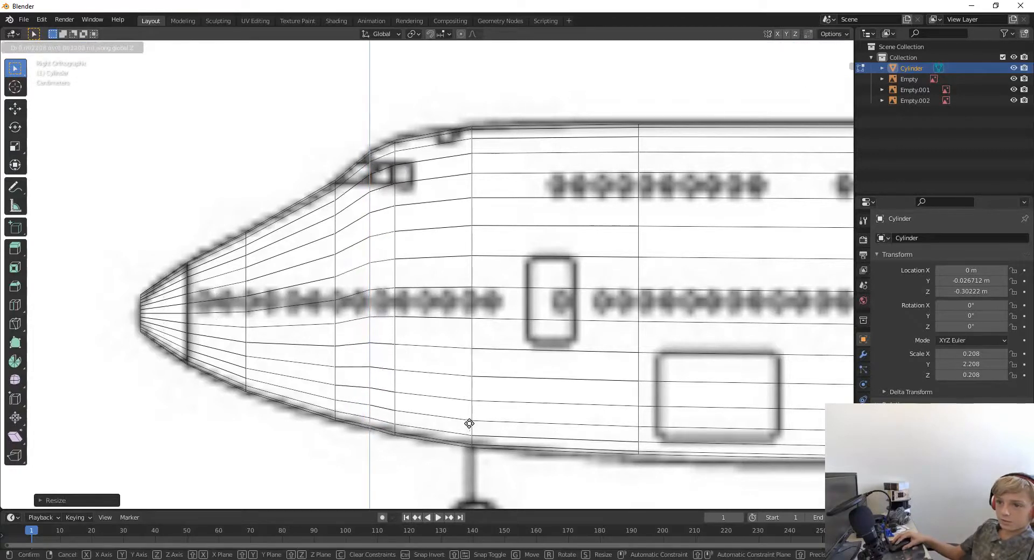
left_click(469, 425)
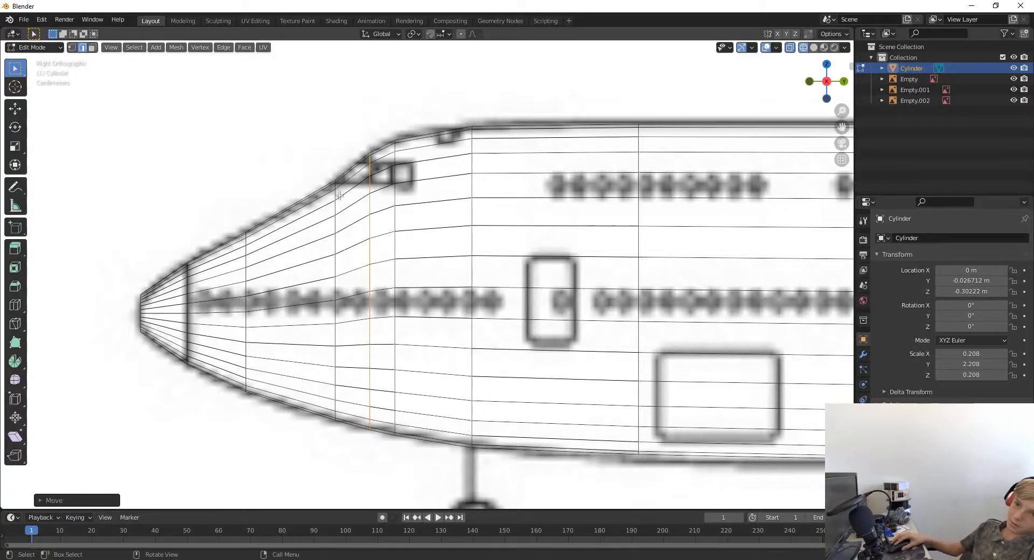
Scale the edge loop at the base of the windshield and move it along Z to fit the drawn nose profile
left_click(334, 231, "alt")
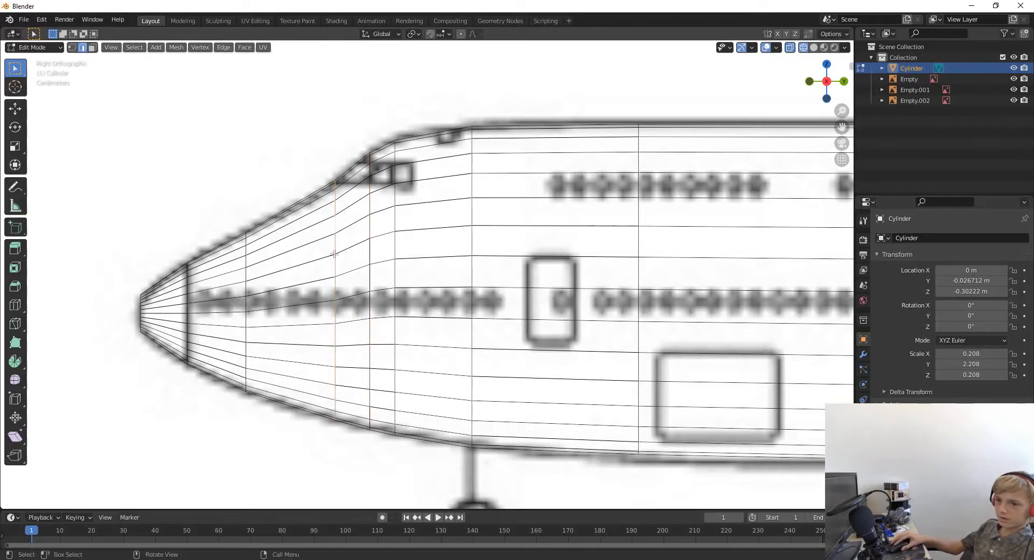
key("s")
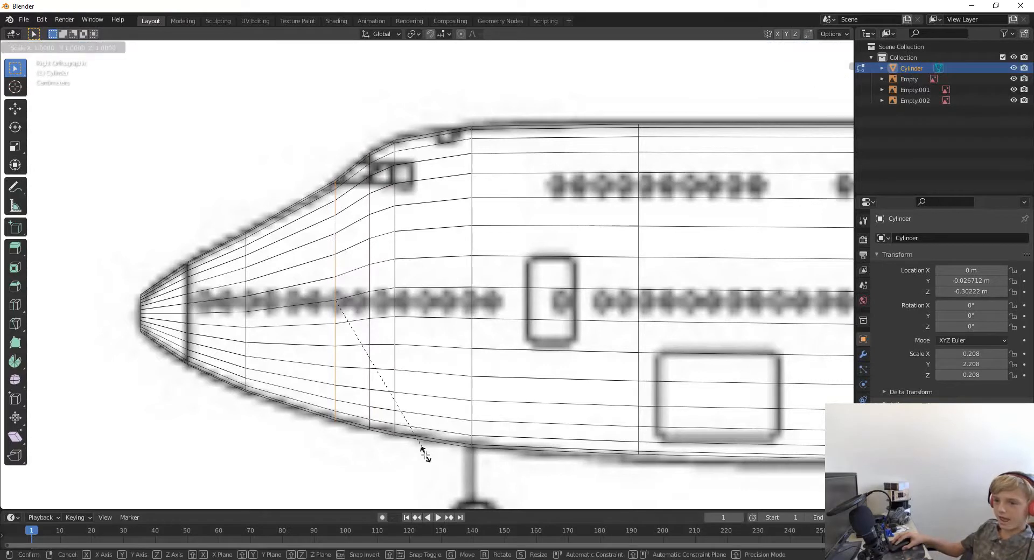
left_click(419, 454)
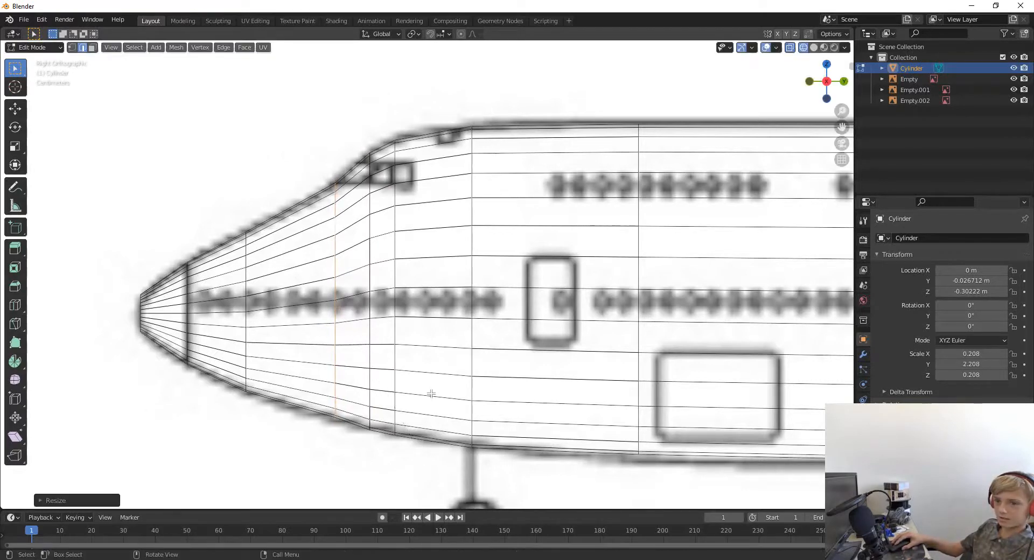
key("g")
key("z")
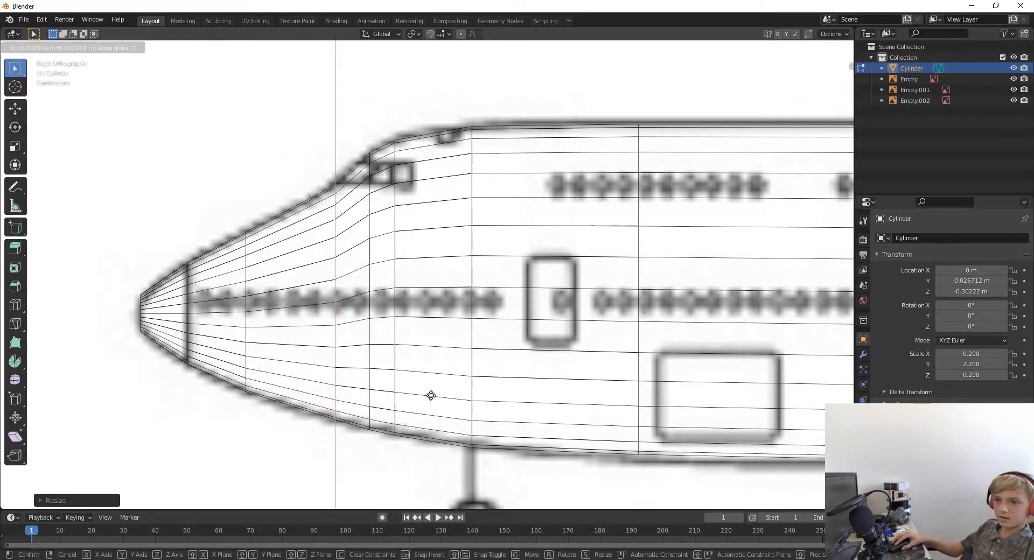
left_click(431, 396)
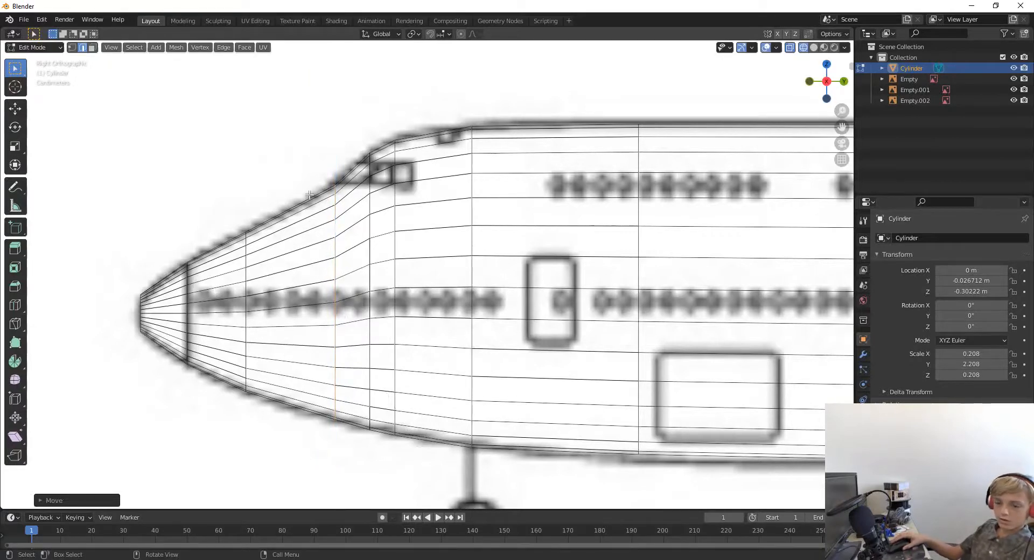
Return to Object Mode with solid shading and examine the reshaped nose against the reference images
key("Tab")
key("z")
key("6")
scroll(555, 306, "down", 7)
middle_click_drag(555, 305, 551, 329)
left_click(449, 124)
scroll(495, 177, "up", 5)
mouse_move(495, 177)
middle_mouse_down()
mouse_move(514, 166)
mouse_move(486, 178)
middle_mouse_up()
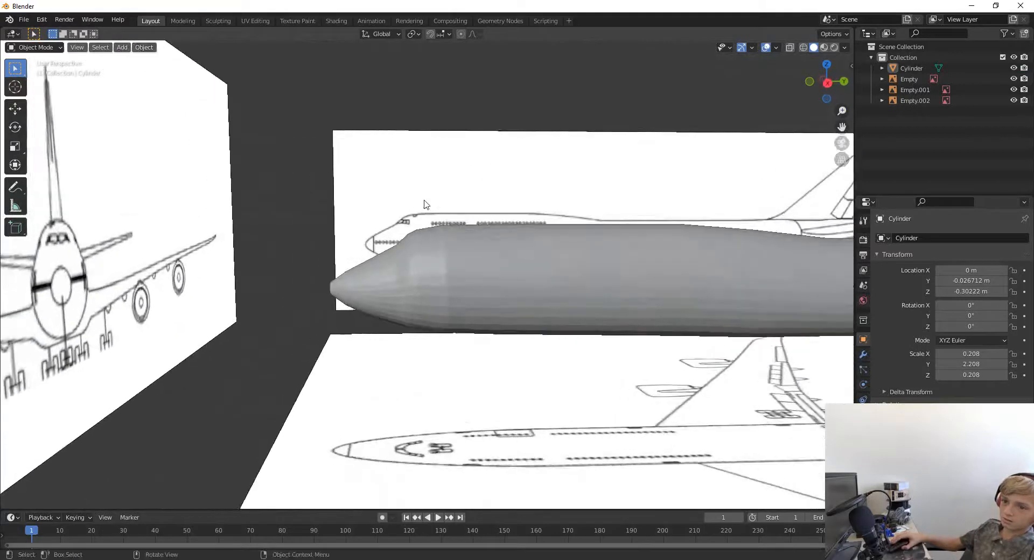
middle_click_drag(377, 227, 677, 257)
scroll(383, 216, "down", 7)
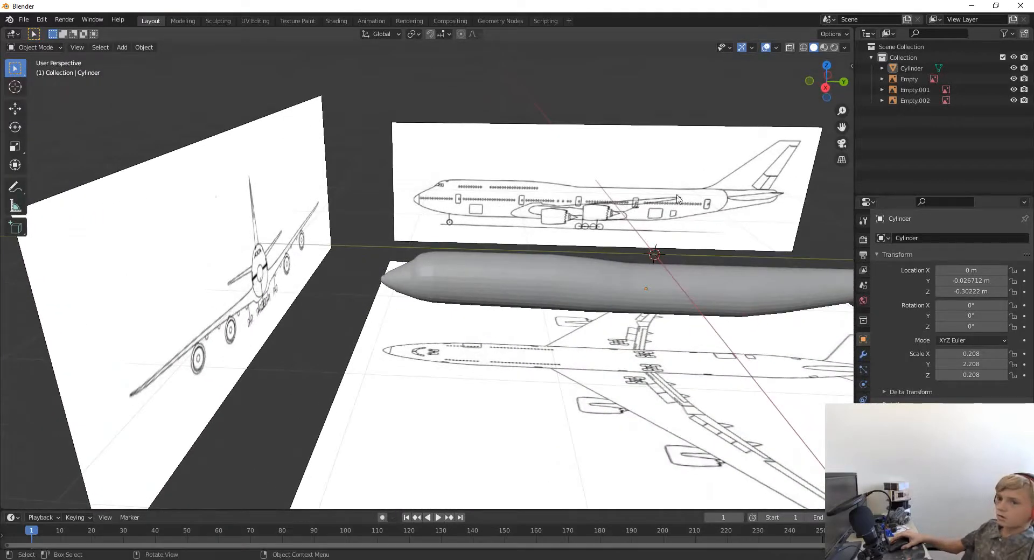
Reopen the fuselage mesh for editing in the right orthographic view with wireframe shading
left_click(823, 89)
scroll(577, 283, "up", 4)
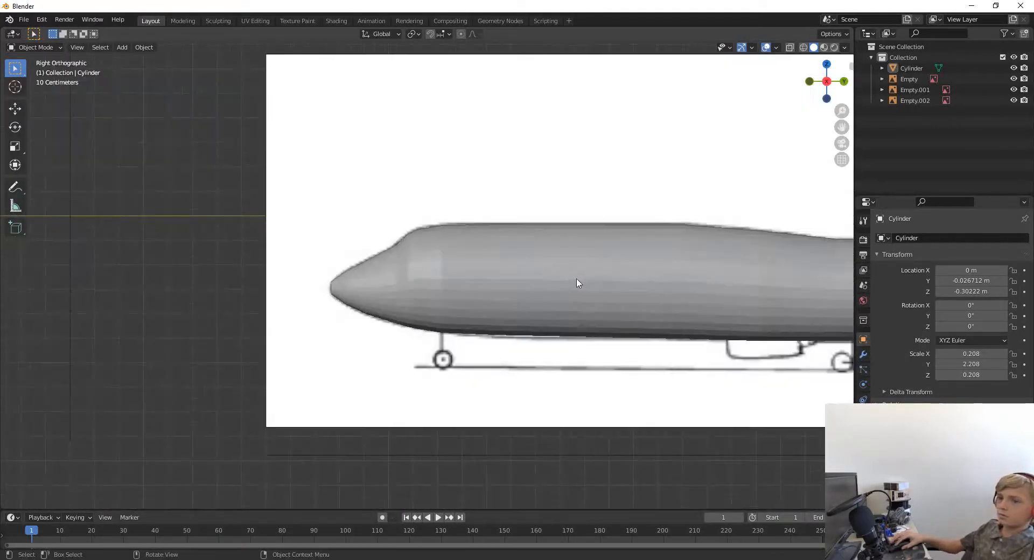
left_click(577, 283)
key("Tab")
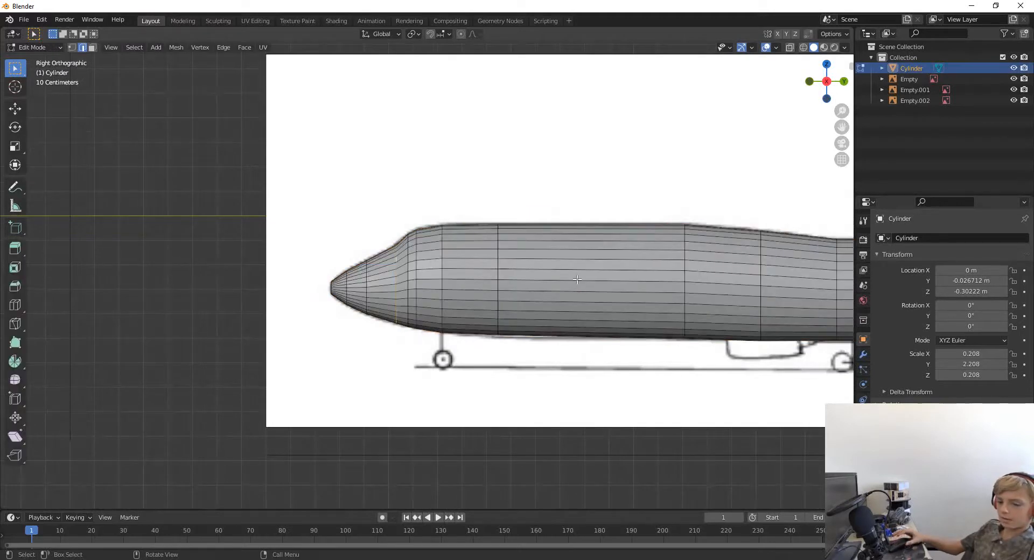
key("z")
key("4")
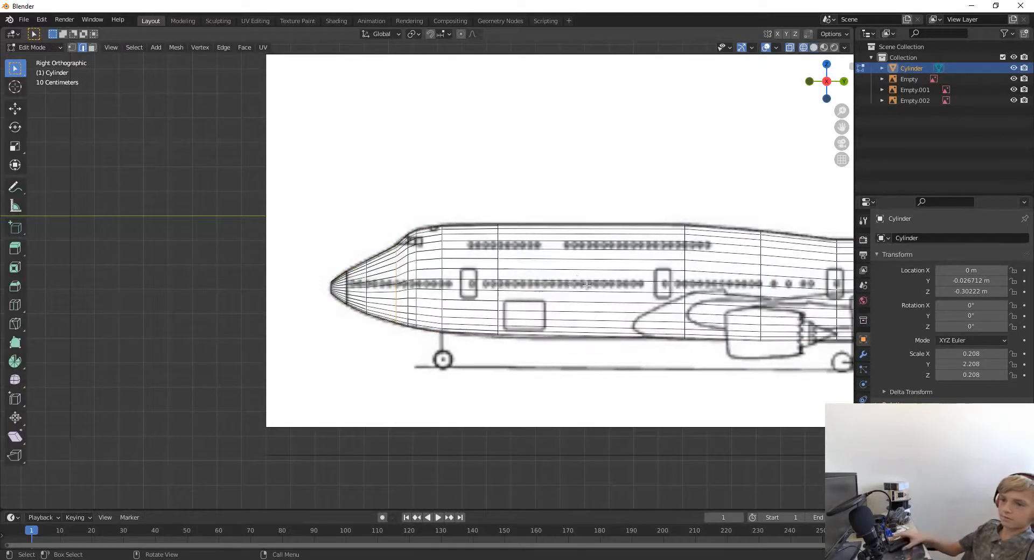
Add a loop cut around the rear fuselage and slide it to where the tail end starts to curve in
middle_click_drag(692, 282, 624, 328, "shift")
scroll(623, 329, "up", 7)
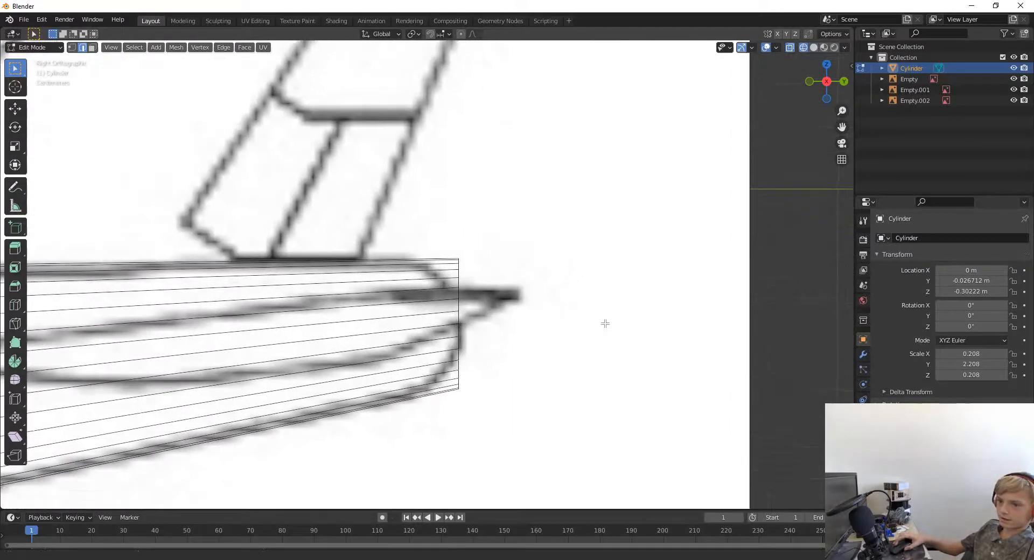
key("ctrl+r")
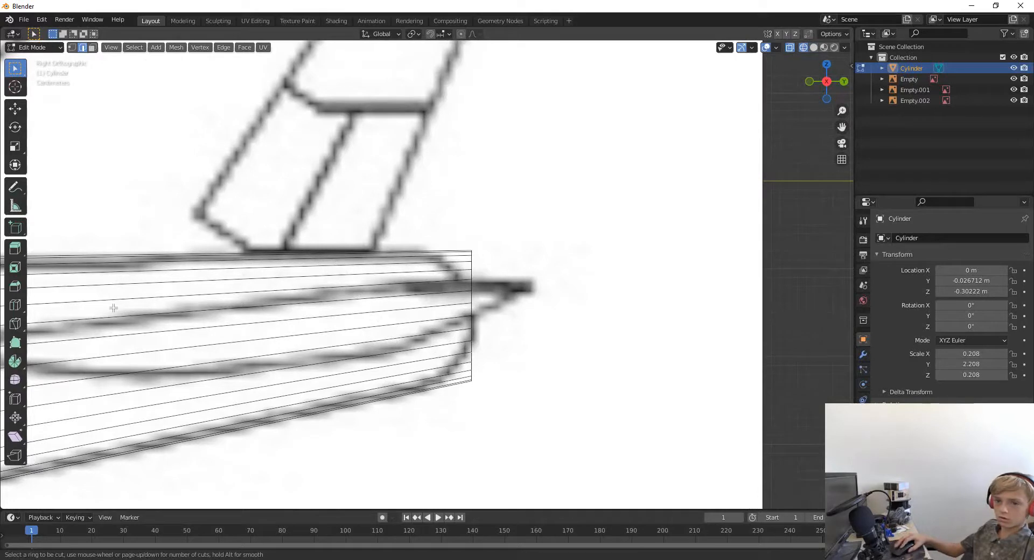
right_click(287, 293)
scroll(541, 257, "down", 5)
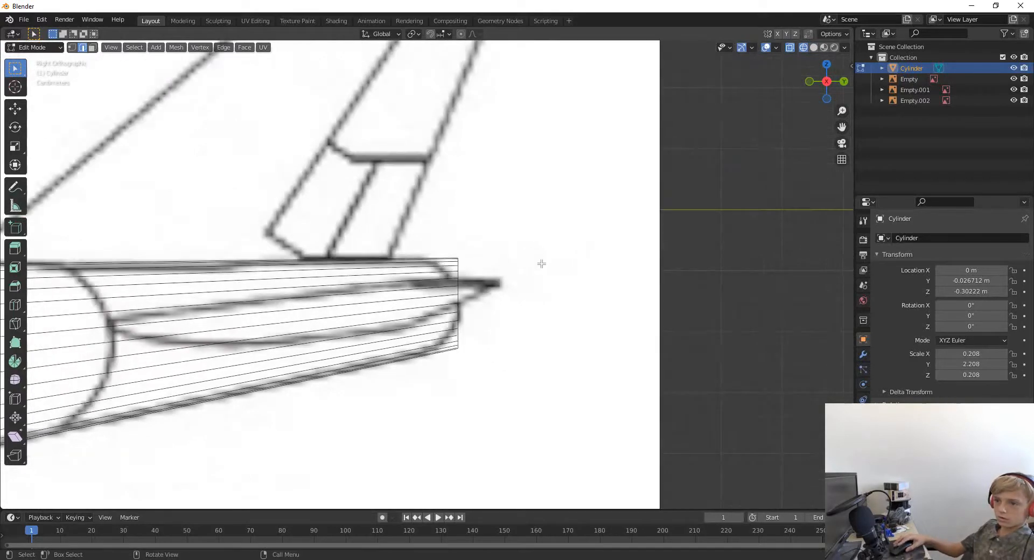
key("ctrl+r")
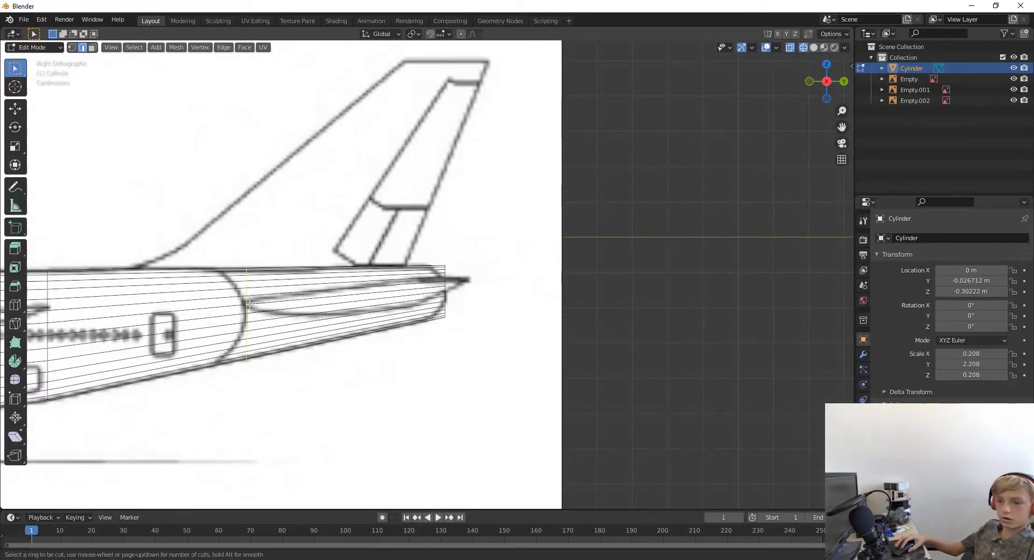
left_click(247, 303)
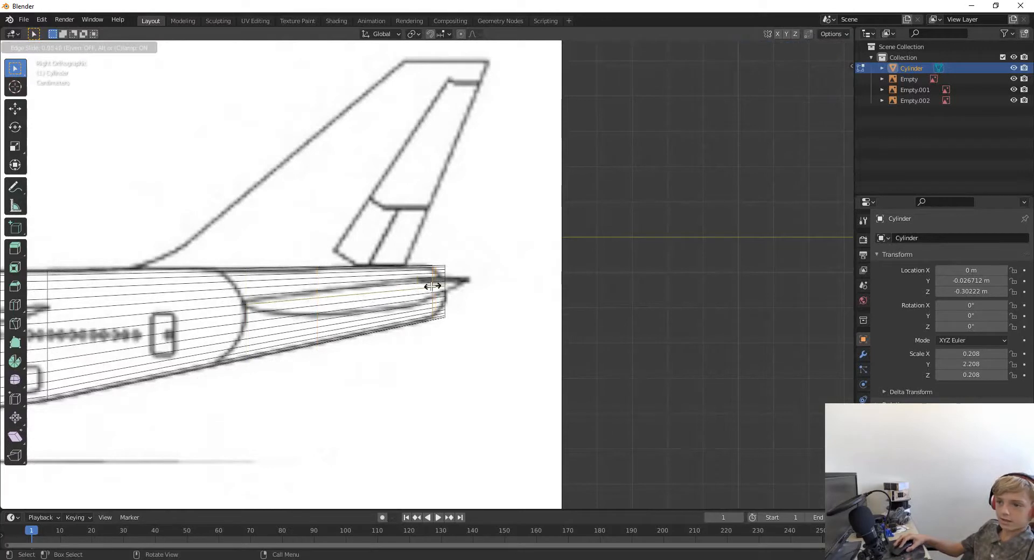
left_click(425, 287)
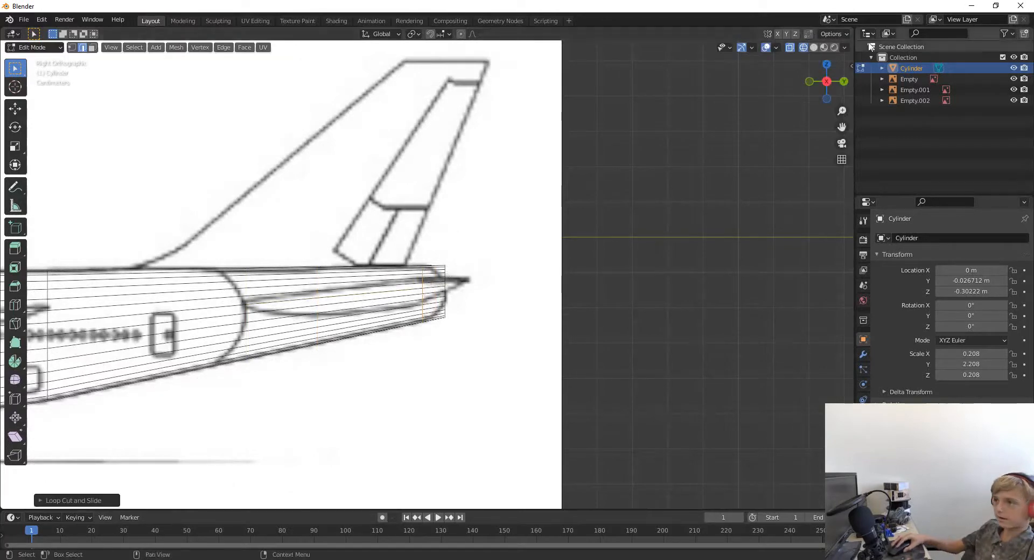
Select the tail's end cap face and scale it down in the right view to taper the tail end
scroll(580, 269, "up", 3)
scroll(572, 318, "down", 5)
middle_click_drag(570, 316, 512, 331)
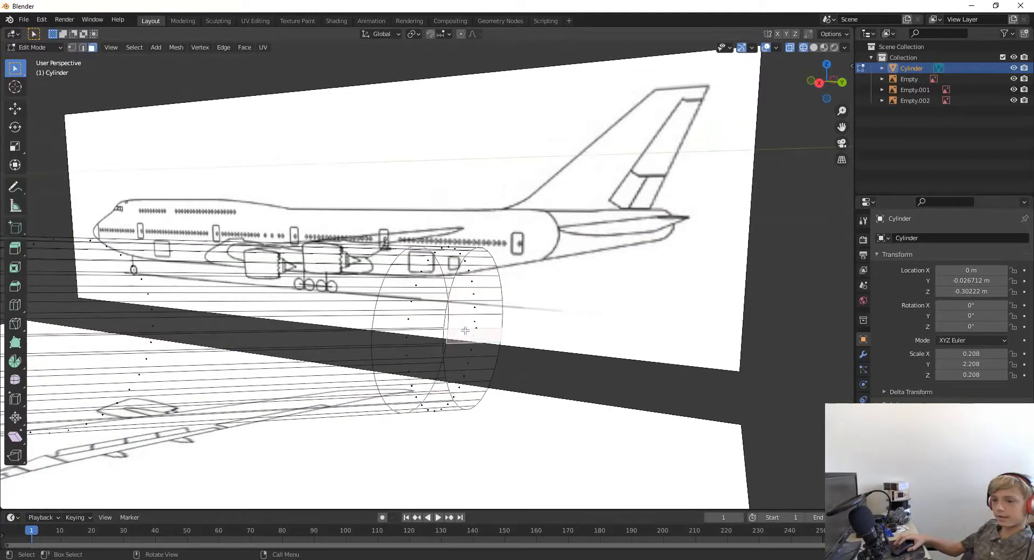
left_click(495, 334)
middle_click_drag(511, 282, 485, 350)
left_click(471, 338)
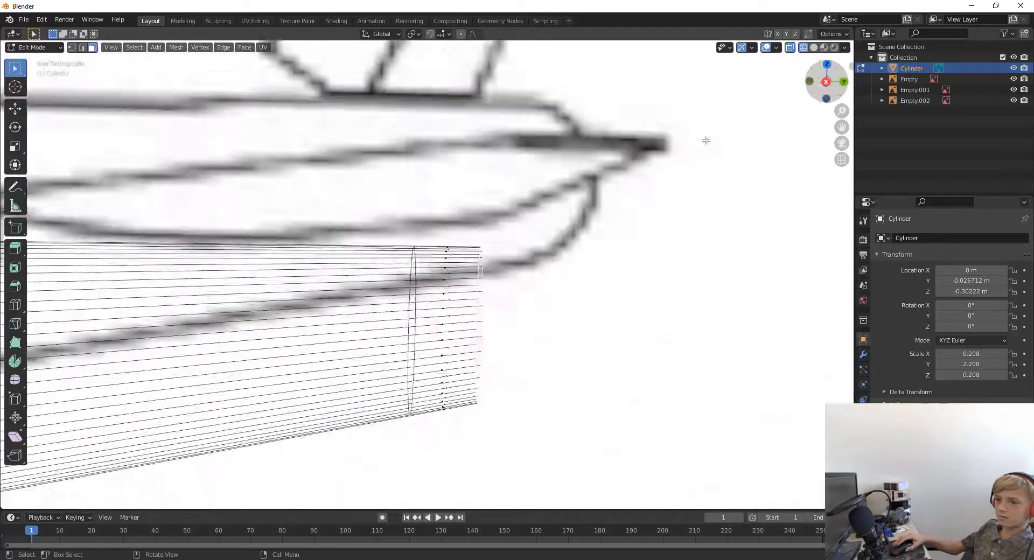
left_click(814, 92)
key("s")
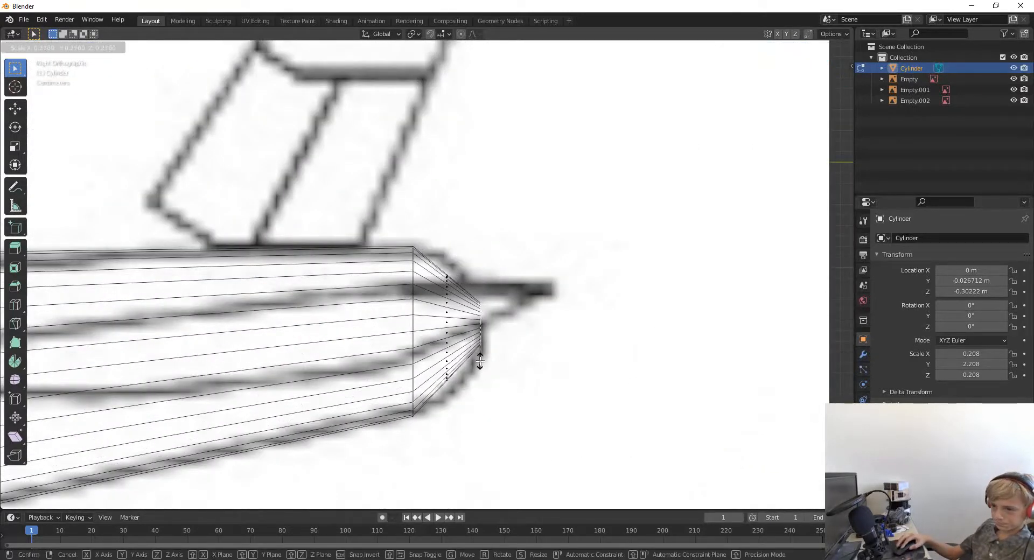
left_click(480, 362)
Move the tail's end cap slightly rearward along Y to meet the reference outline
key("g")
key("y")
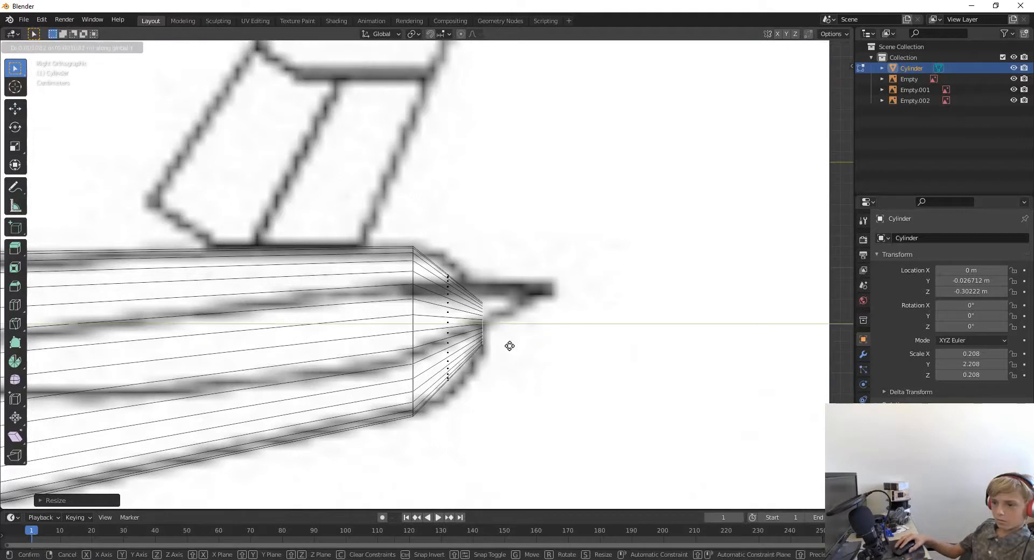
left_click(453, 339)
Add a loop cut midway across the tapered tail end and scale it up to match the rounded reference outline
key("ctrl+r")
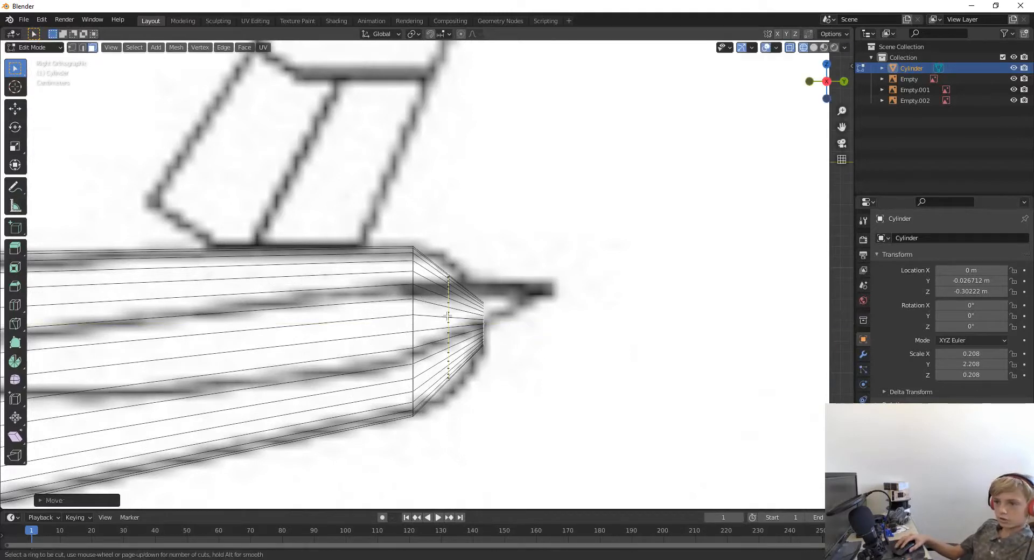
left_click(447, 314)
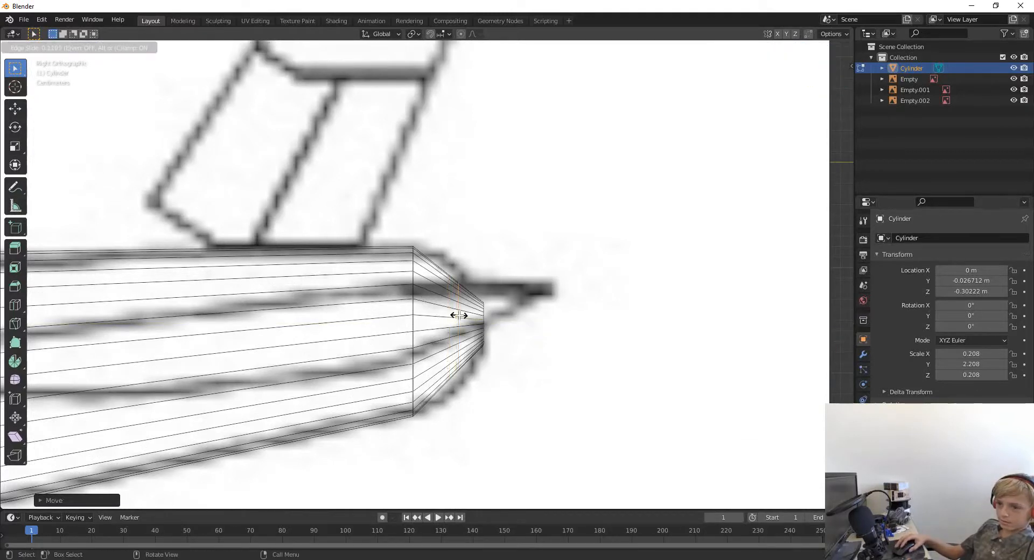
right_click(463, 327)
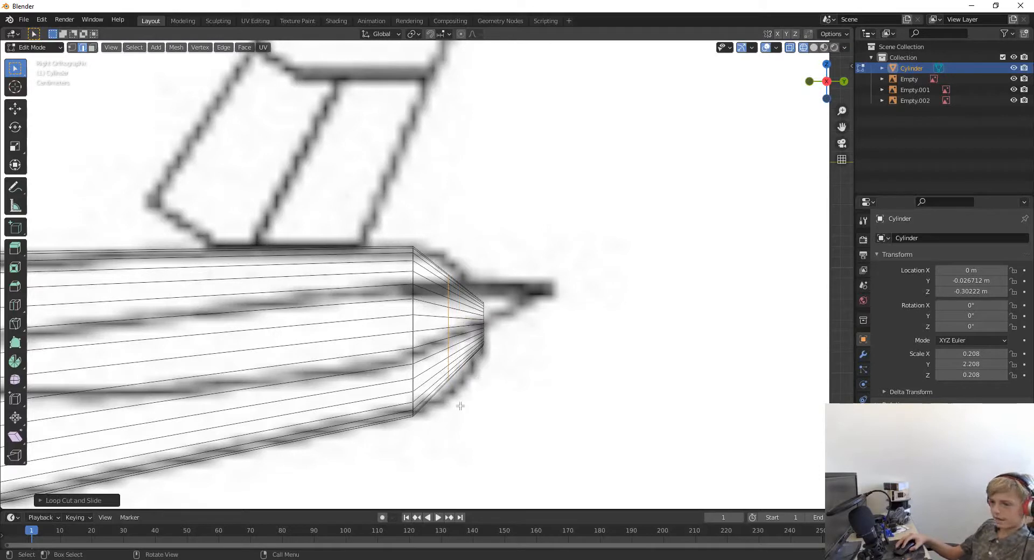
key("s")
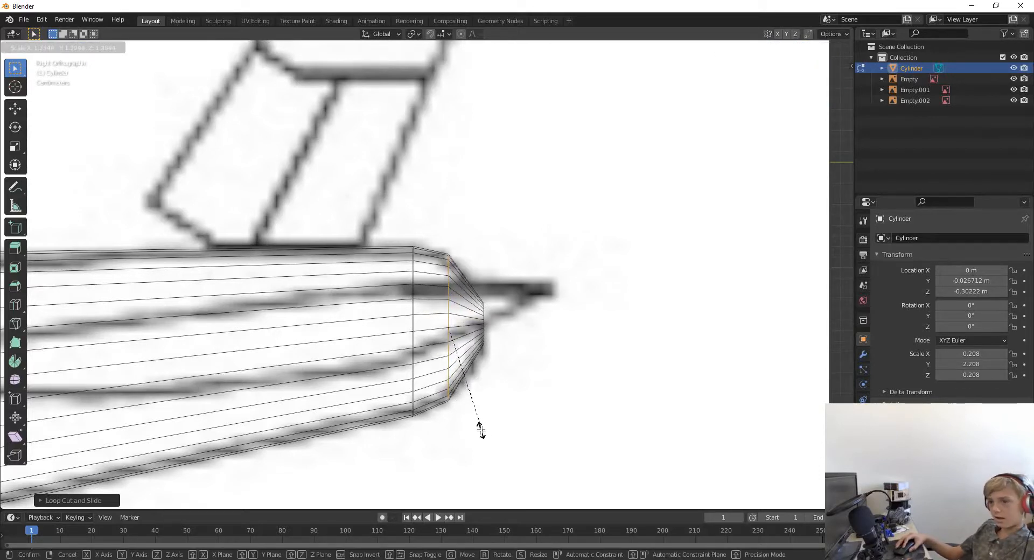
left_click(483, 426)
Leave mesh editing of the fuselage and switch the viewport to solid shading
middle_click_drag(604, 347, 508, 391)
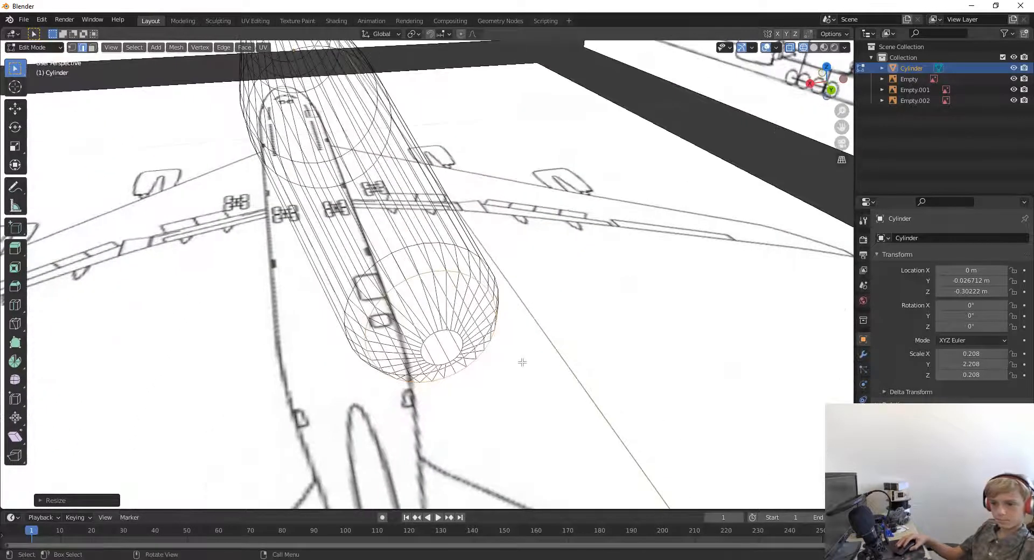
key("Tab")
key("z")
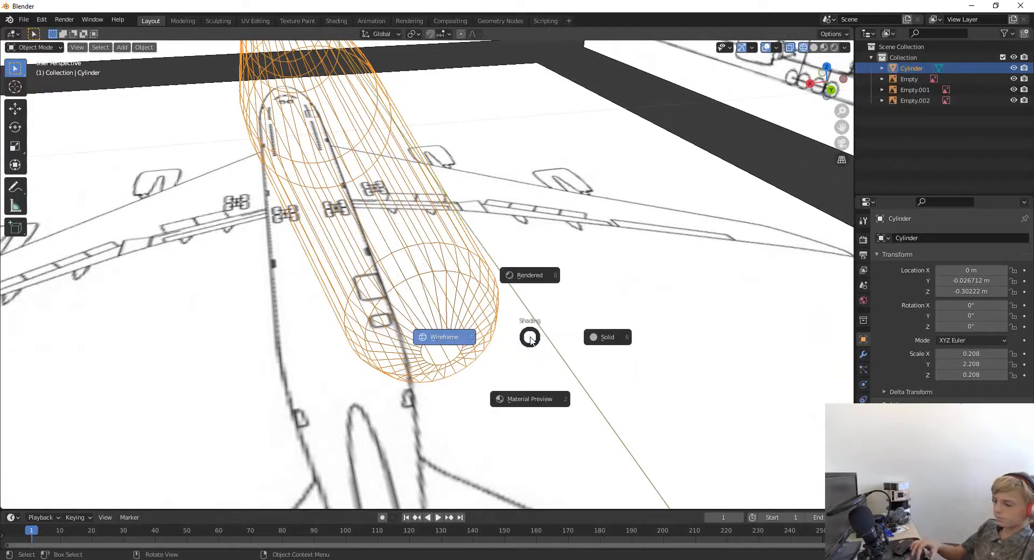
left_click(533, 340)
Deselect the fuselage and examine its overall shape against the three blueprint images from several angles
scroll(532, 340, "down", 6)
middle_click_drag(318, 264, 563, 200)
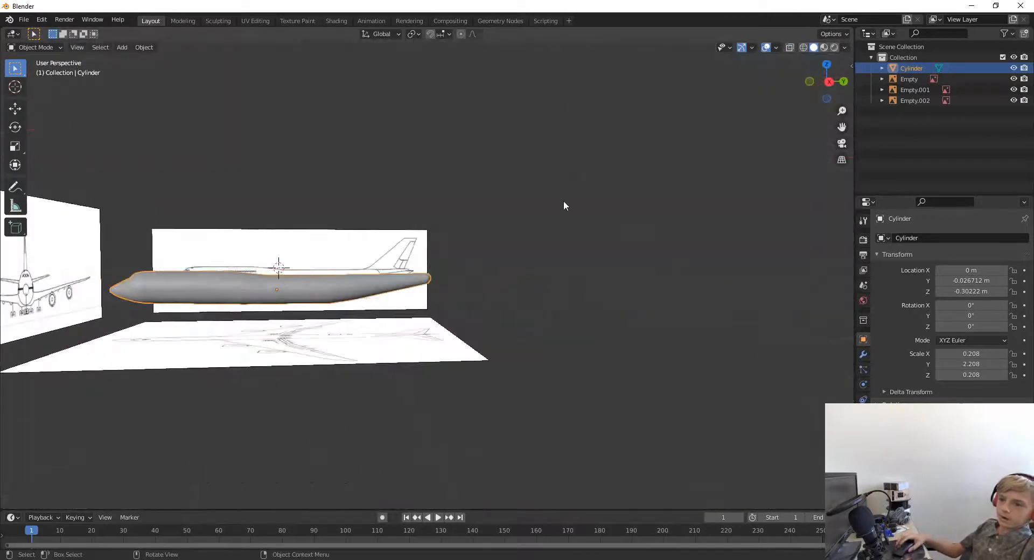
left_click(610, 186)
middle_click_drag(437, 203, 287, 337)
scroll(293, 332, "down", 4)
middle_click_drag(327, 309, 315, 337)
scroll(376, 280, "down", 4)
middle_click_drag(404, 253, 211, 238)
scroll(517, 237, "up", 5)
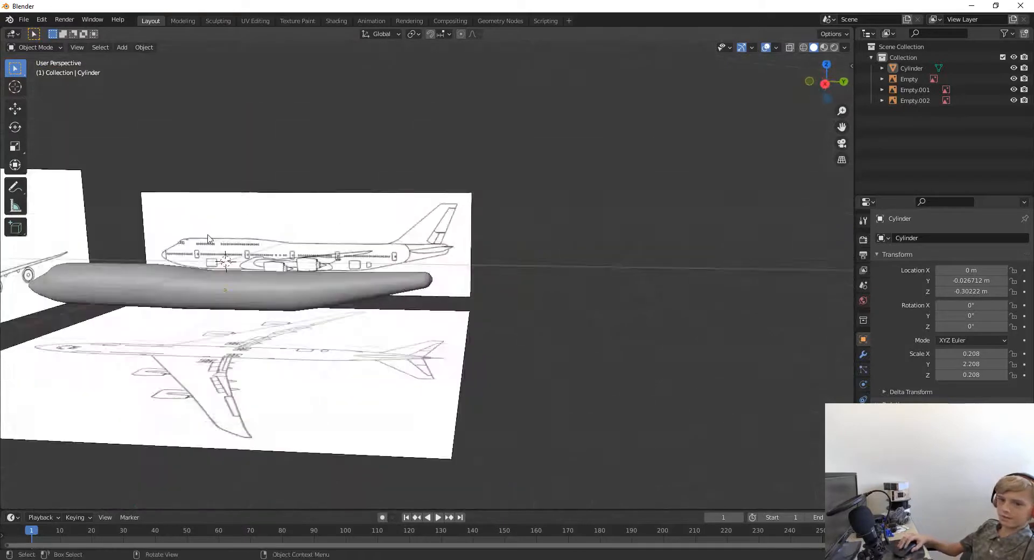
middle_click_drag(595, 270, 514, 250)
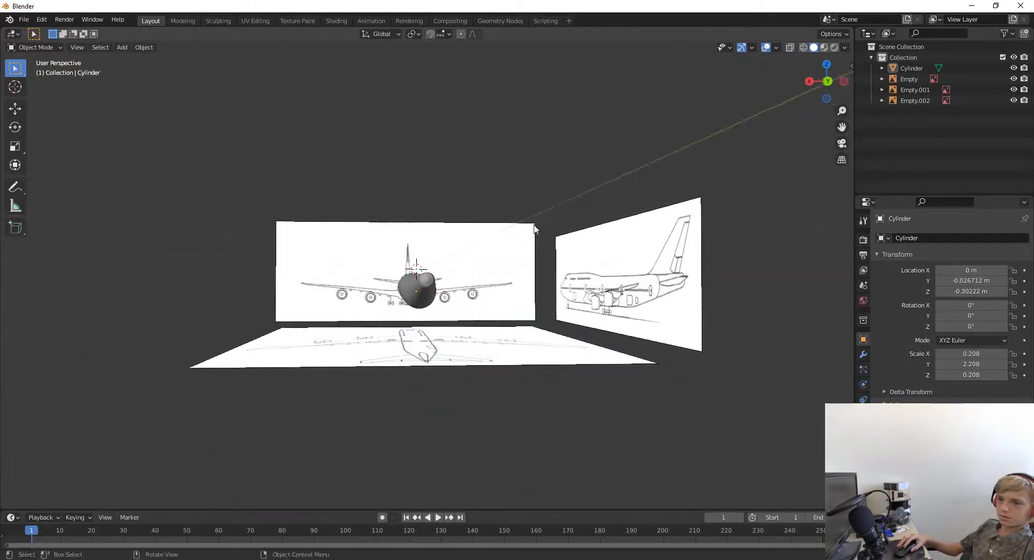
In the back orthographic view, enlarge the front-view blueprint image to fit the fuselage and raise it to Z 0.036045 m
left_click(829, 83)
scroll(670, 189, "up", 10)
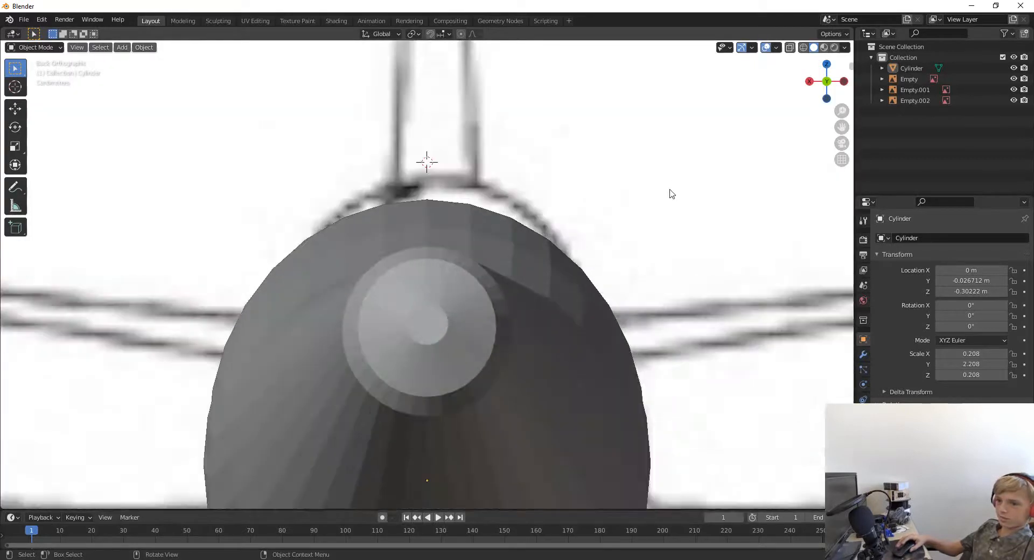
scroll(673, 193, "down", 8)
scroll(684, 220, "up", 3)
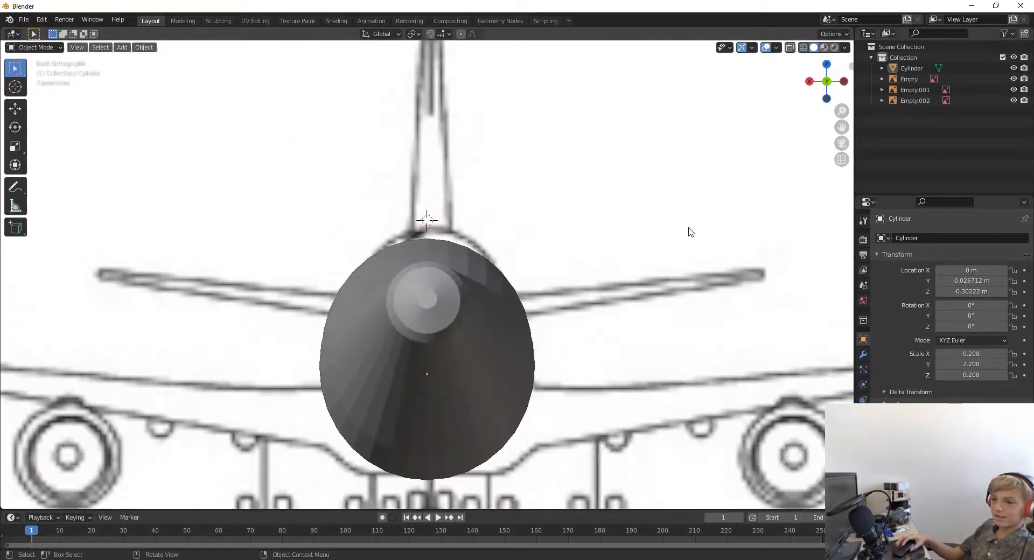
left_click(635, 196)
scroll(635, 195, "down", 8)
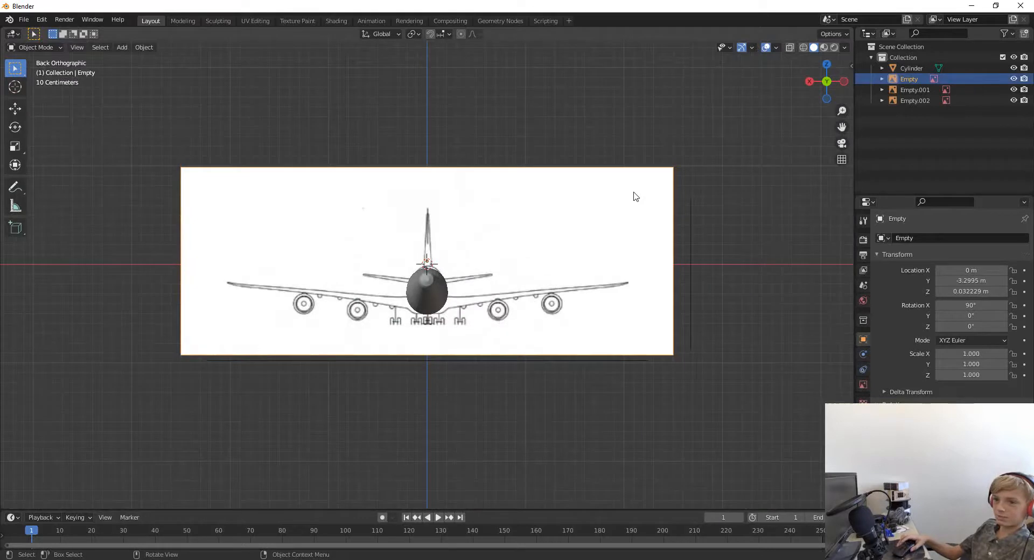
scroll(638, 204, "up", 10)
scroll(639, 212, "down", 2)
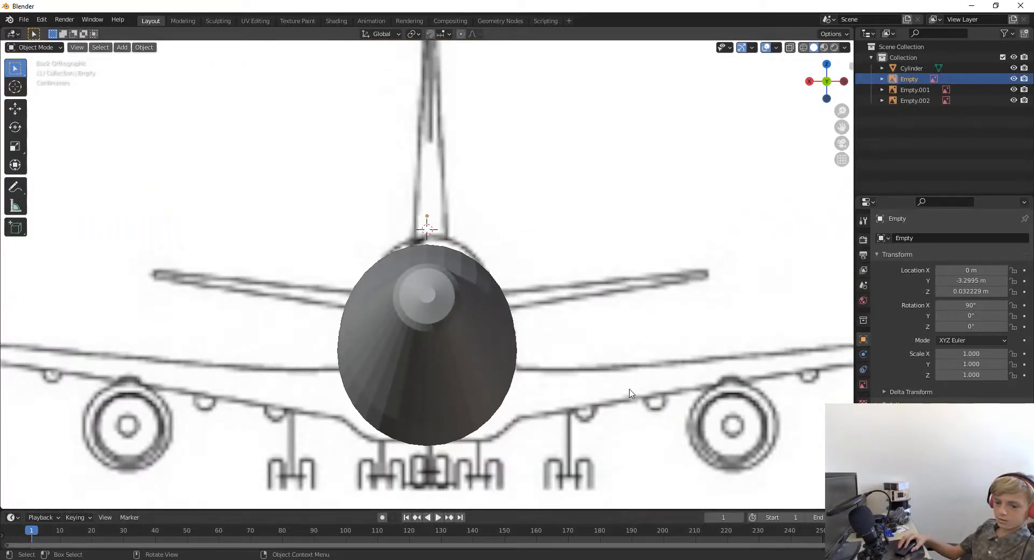
key("s")
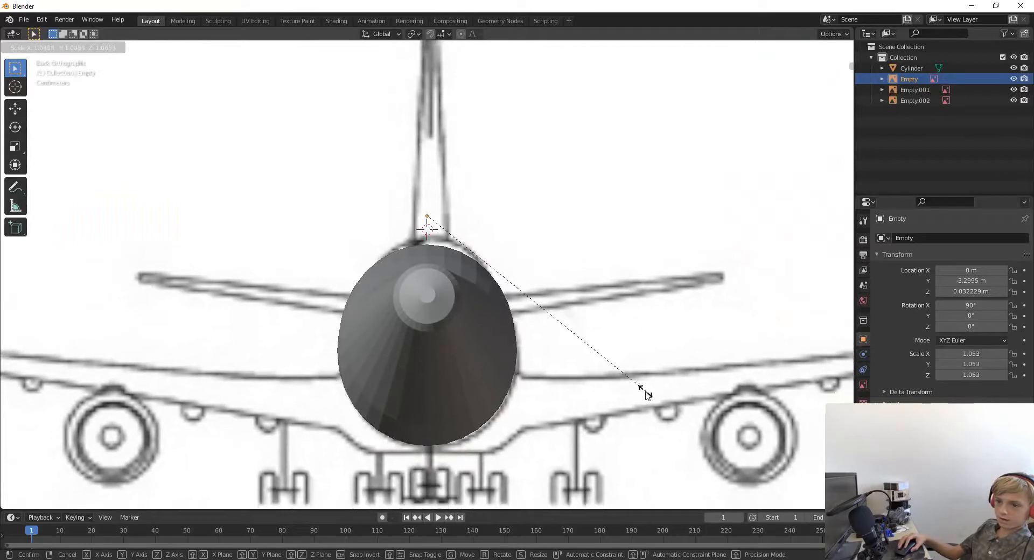
left_click(642, 393)
key("z")
left_click(640, 386)
Refine the front-view blueprint's fit around the fuselage with scale 1.091 and location X 0.010176 m, Z 0.057668 m
key("s")
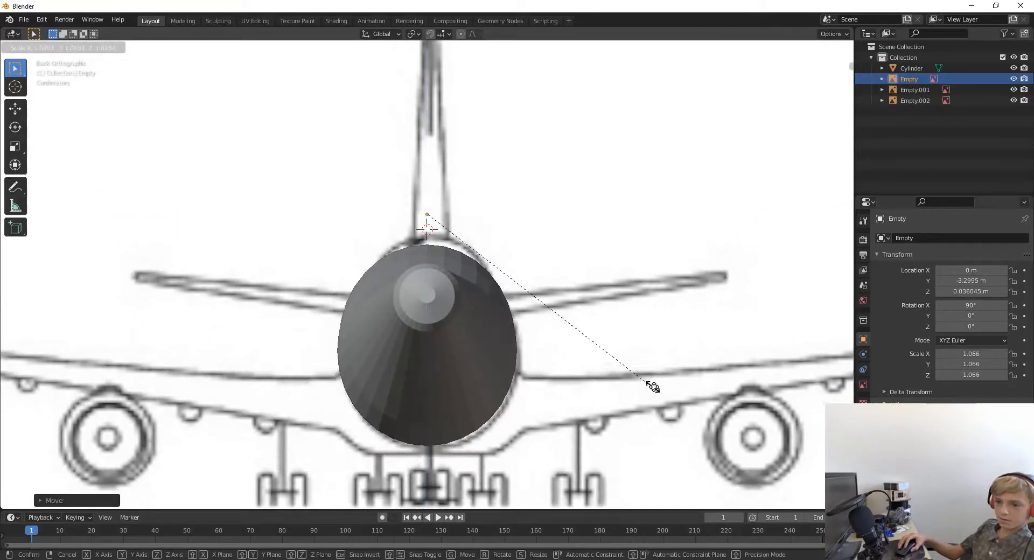
left_click(654, 385)
key("g")
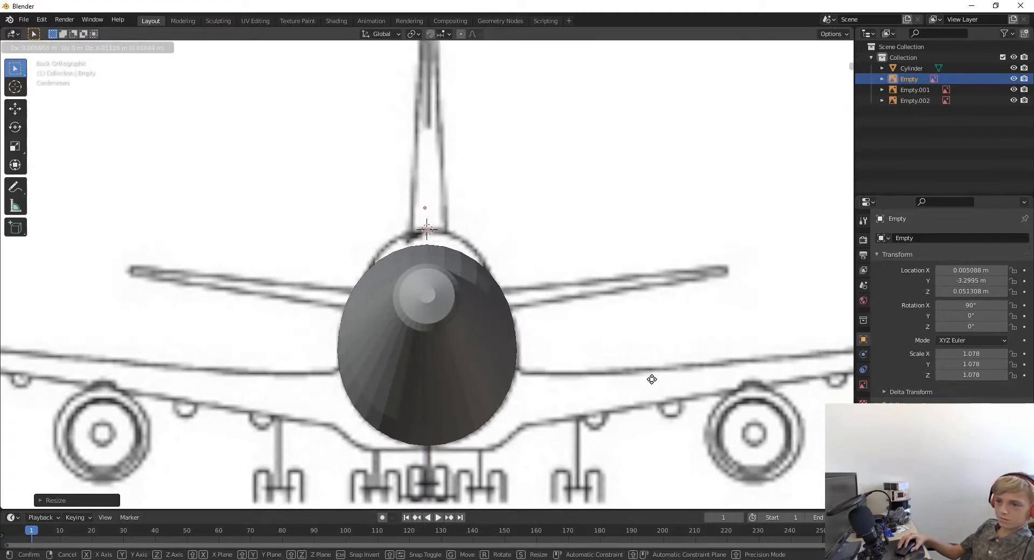
left_click(651, 379)
key("s")
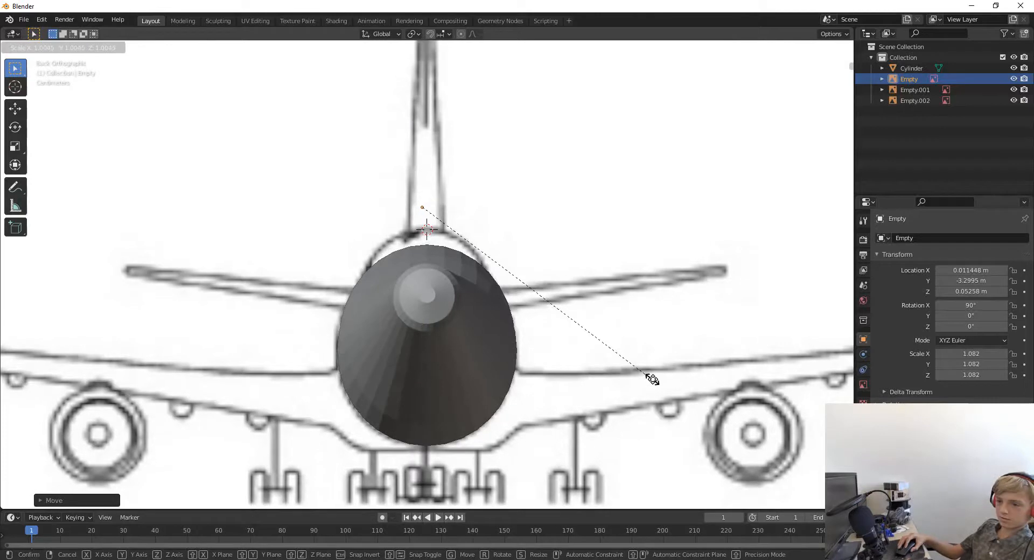
left_click(631, 388)
key("g")
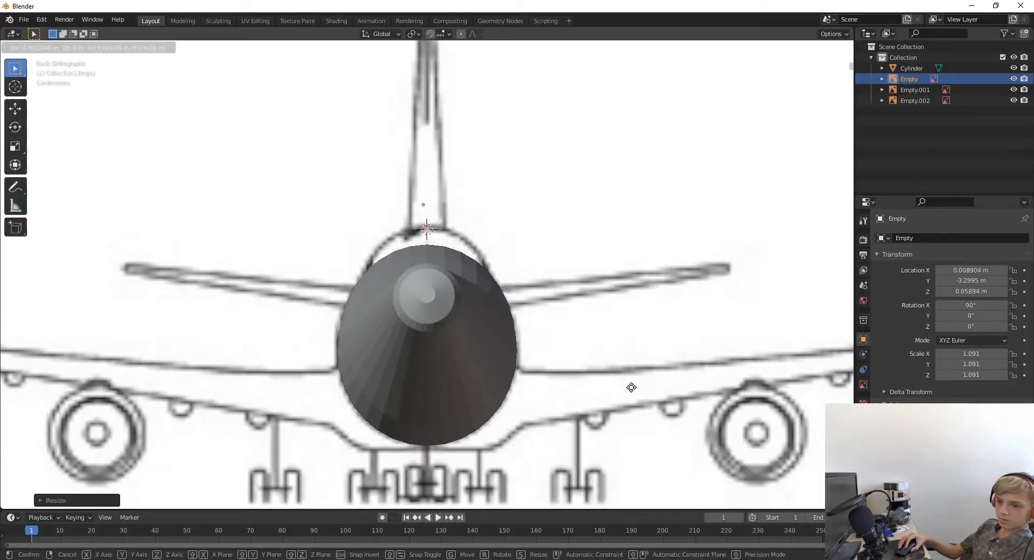
left_click(630, 388)
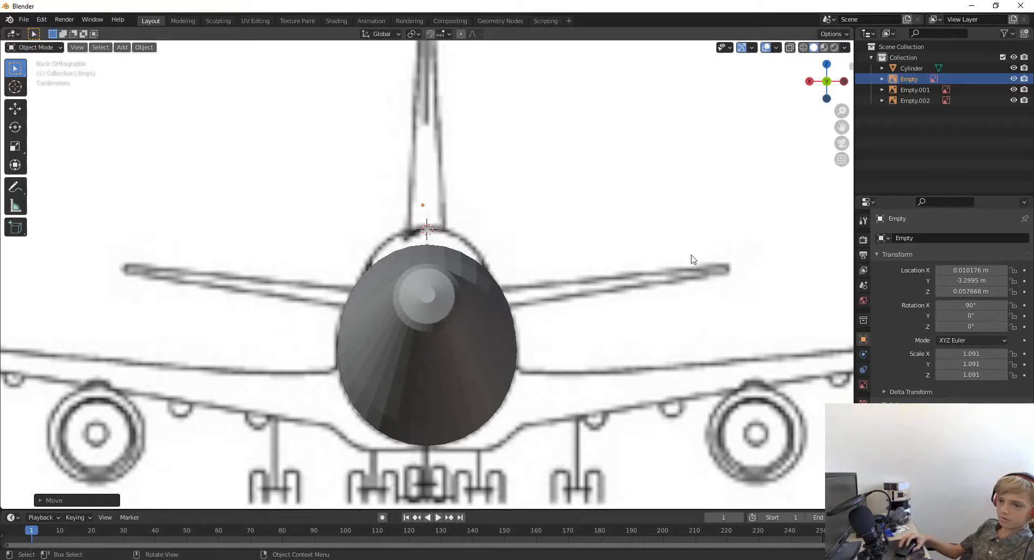
In the top orthographic view, select the top-view blueprint image and scale it to 1.003 against the fuselage nose
left_click(827, 65)
scroll(674, 223, "down", 10)
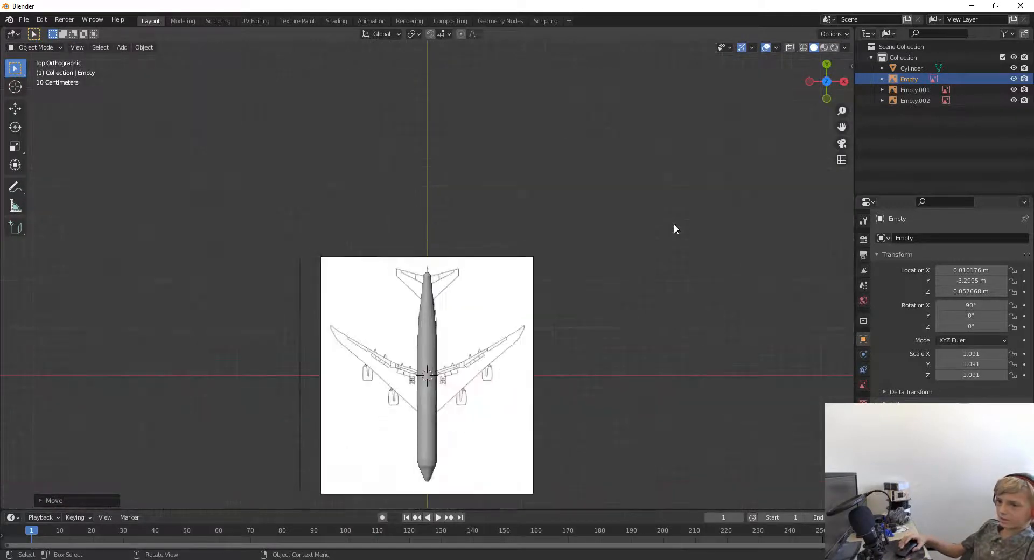
middle_click_drag(600, 339, 583, 82, "shift")
scroll(538, 241, "up", 9)
middle_click_drag(445, 76, 527, 134, "shift")
left_click(586, 373)
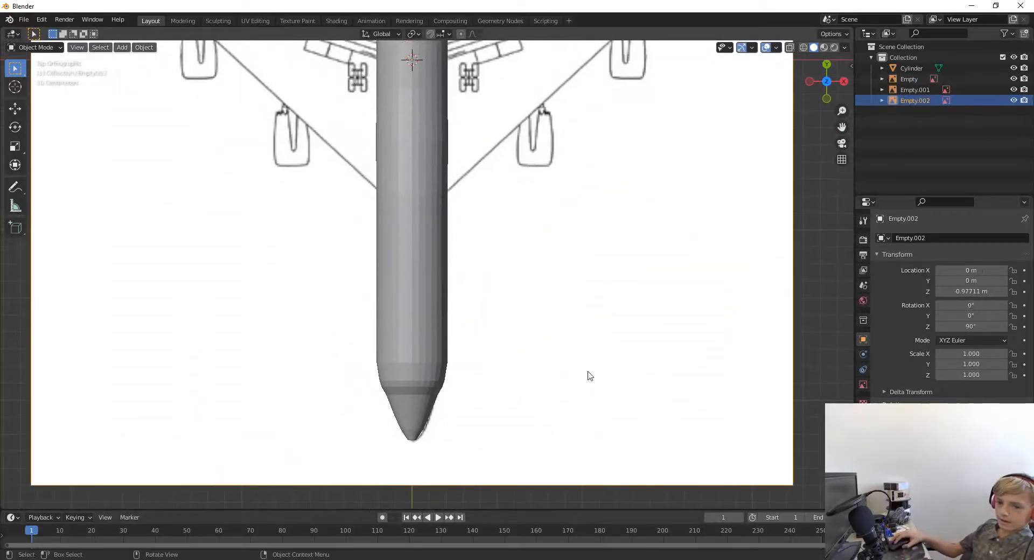
key("s")
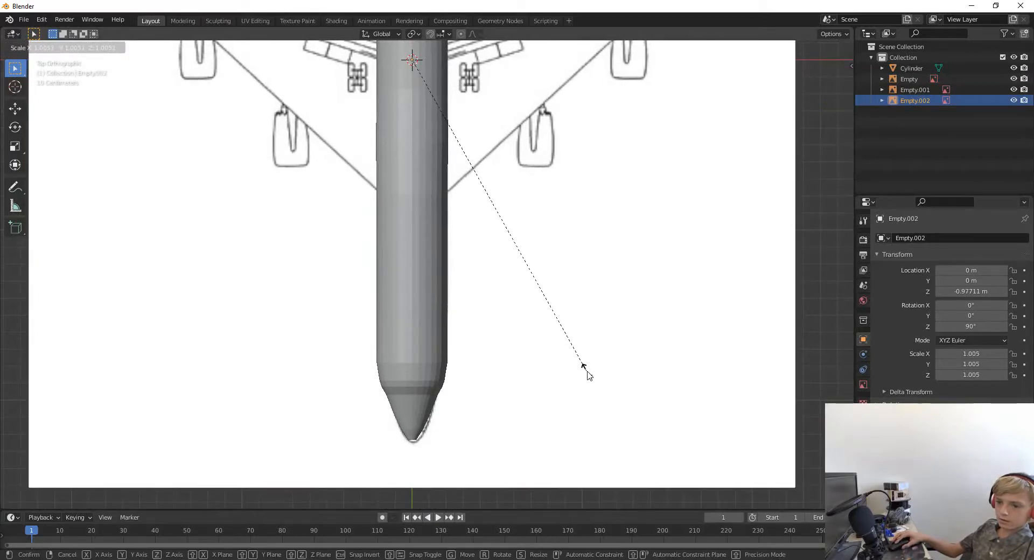
left_click(590, 371)
Move the top-view blueprint along X to -0.00633 m to center it under the nose
key("g")
key("z")
key("y")
key("x")
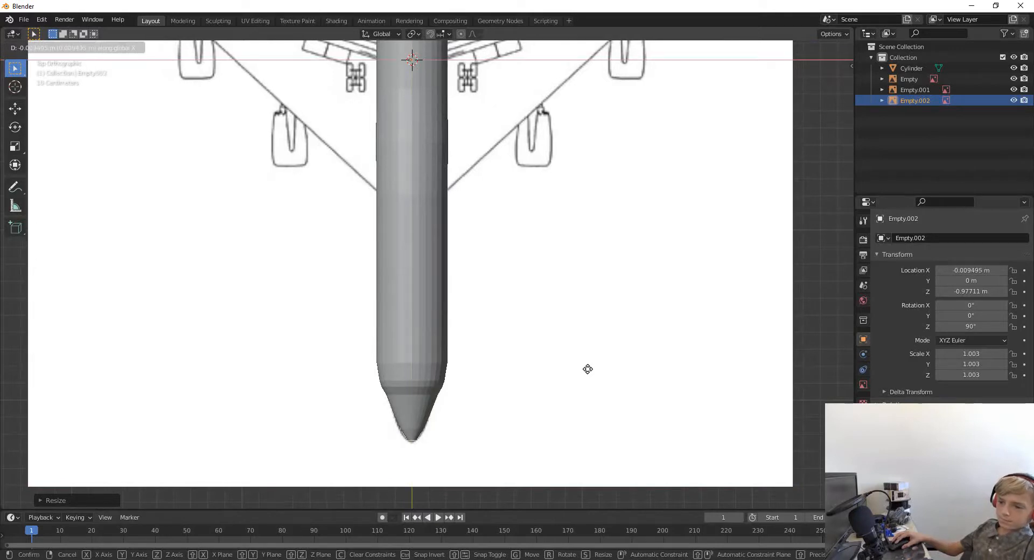
left_click(588, 369)
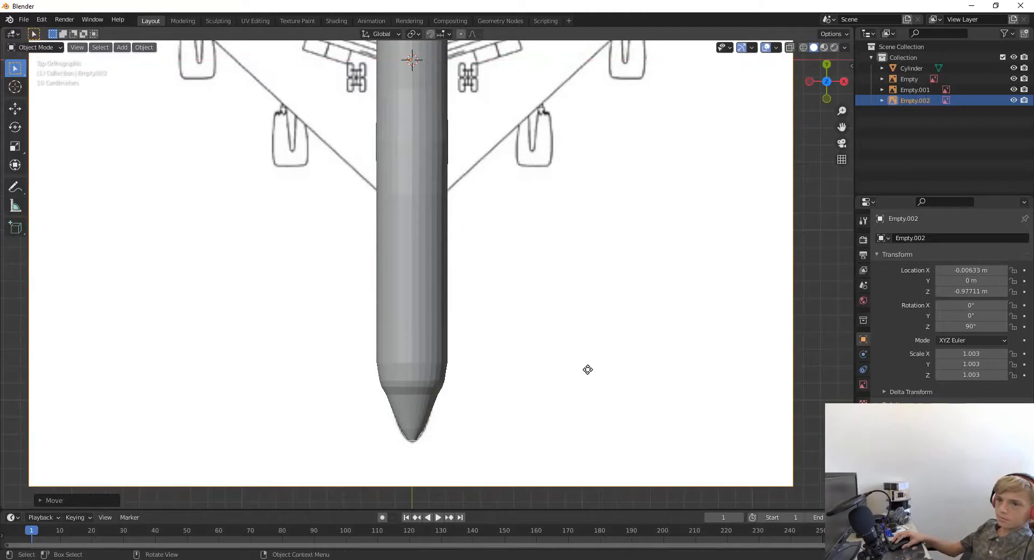
Select the fuselage cylinder and open its mesh for editing in wireframe shading, with the nose framed in the top view
middle_click_drag(574, 369, 276, 302)
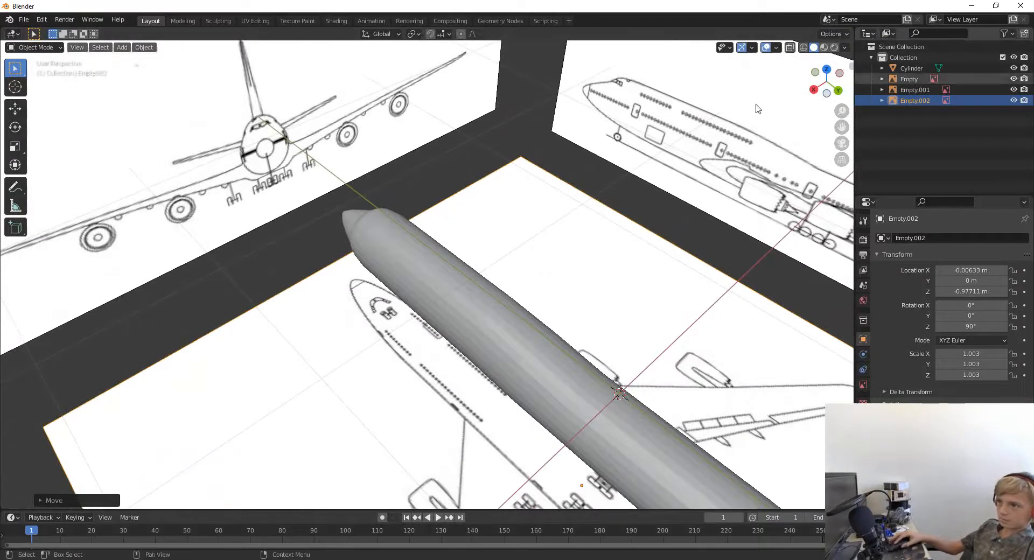
left_click(832, 70)
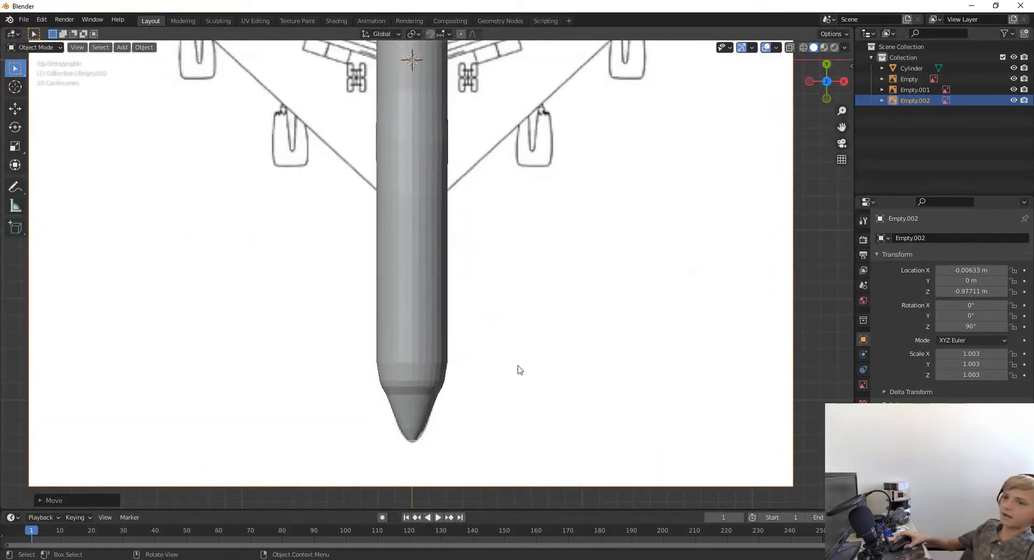
middle_click_drag(491, 450, 501, 273, "shift")
scroll(502, 273, "up", 4)
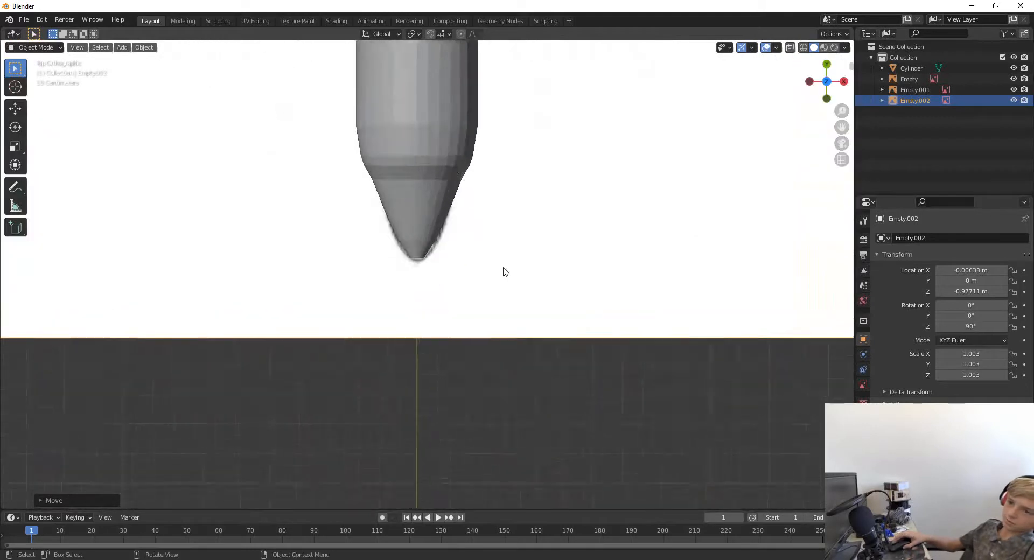
left_click(444, 162)
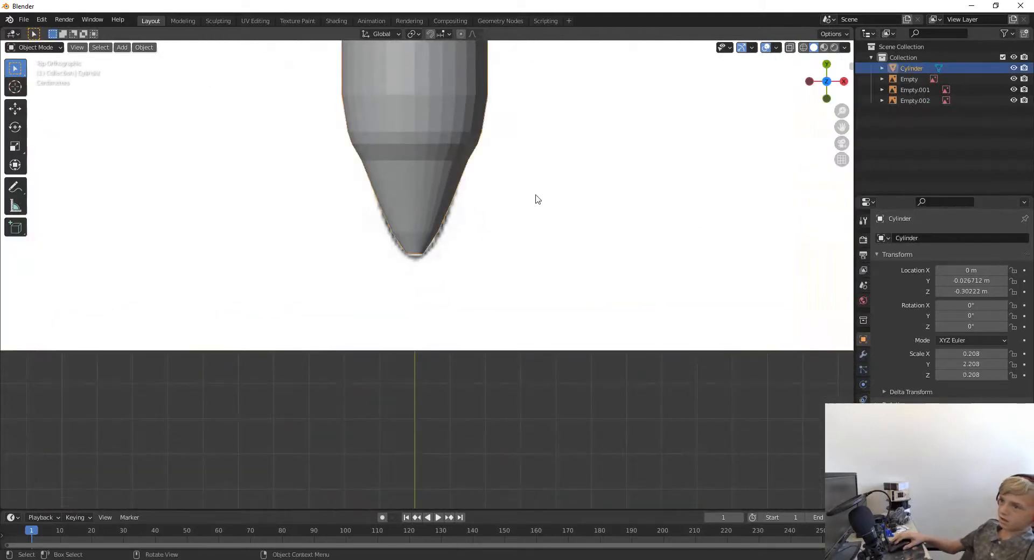
middle_click_drag(450, 142, 459, 293, "shift")
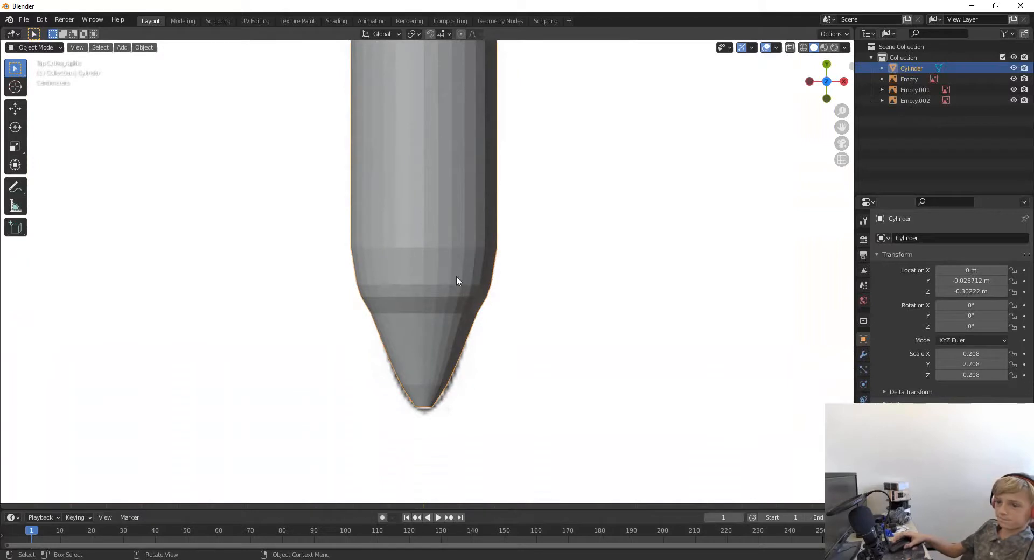
key("Tab")
key("z")
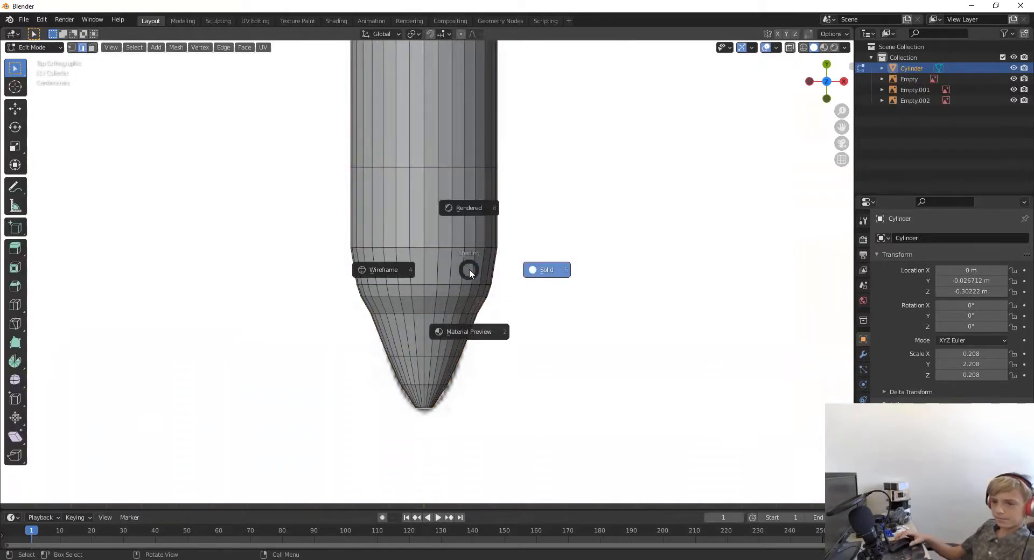
key("4")
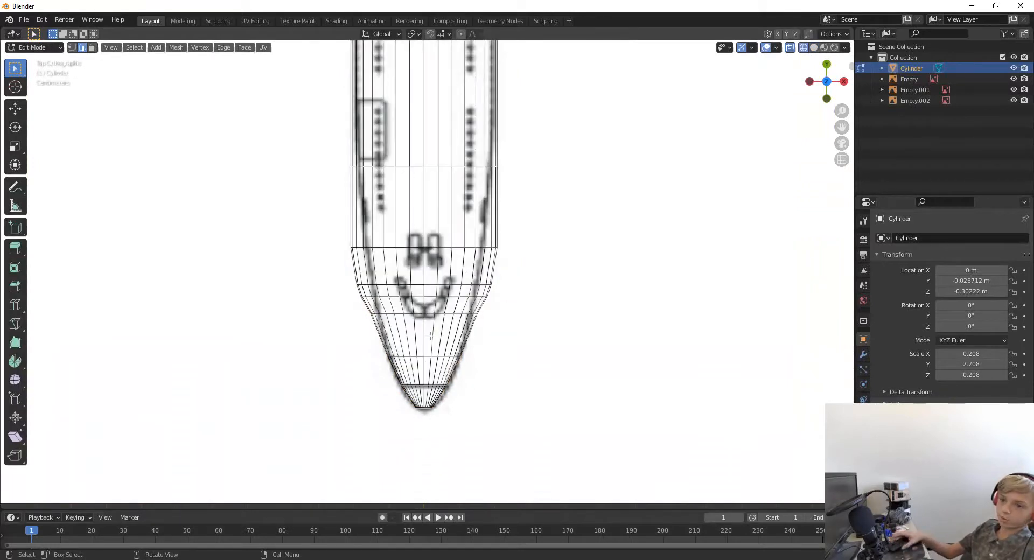
scroll(512, 344, "down", 3)
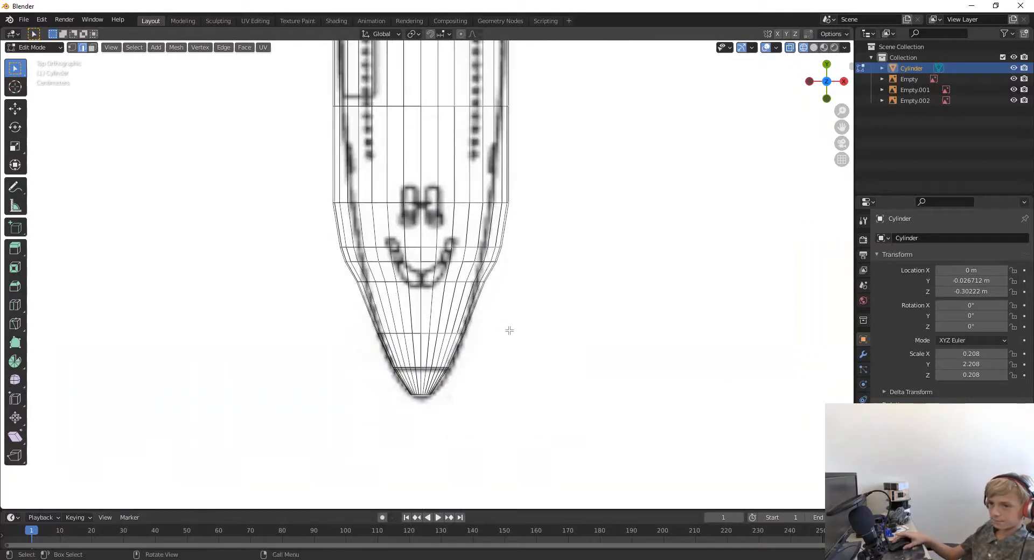
scroll(525, 265, "up", 3)
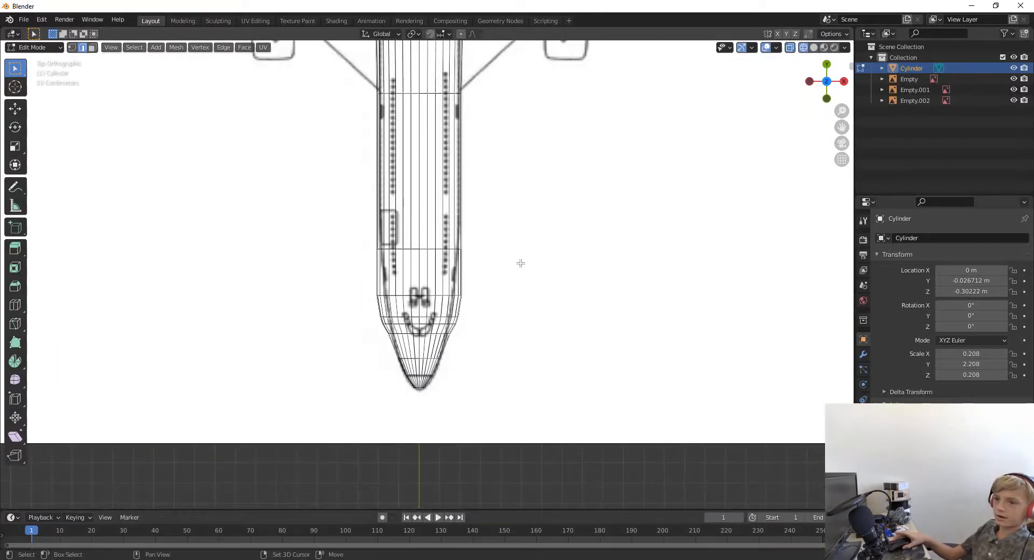
scroll(558, 303, "up", 2)
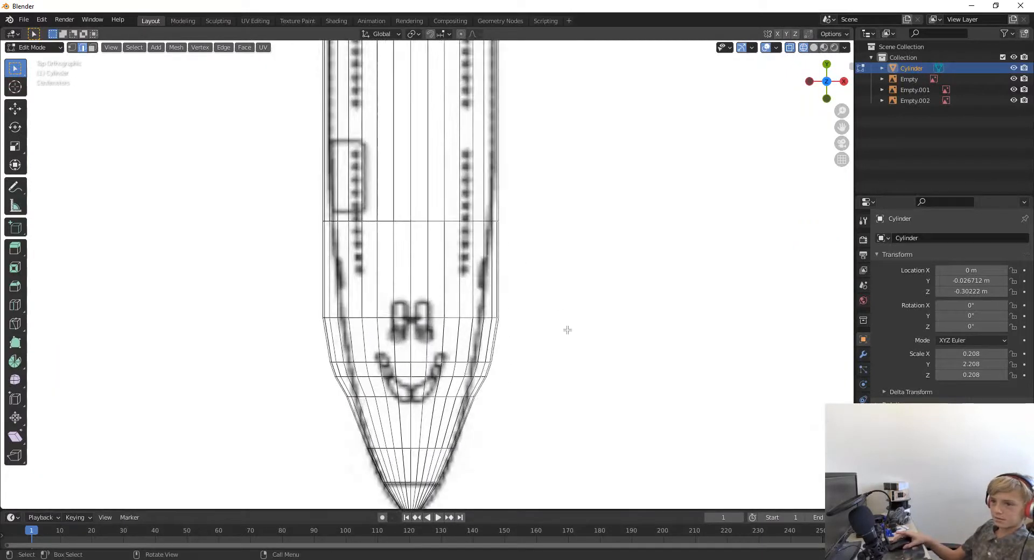
scroll(569, 327, "down", 2)
scroll(570, 327, "up", 2)
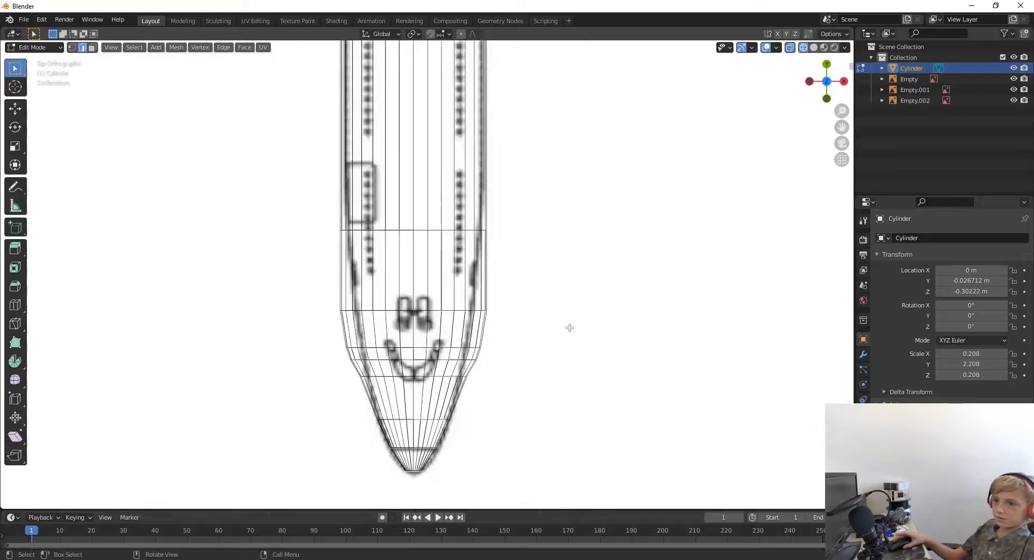
Add an edge loop around the fuselage across the blueprint's rectangular door, and narrow the next loop toward the nose along X to the outline
key("ctrl+r")
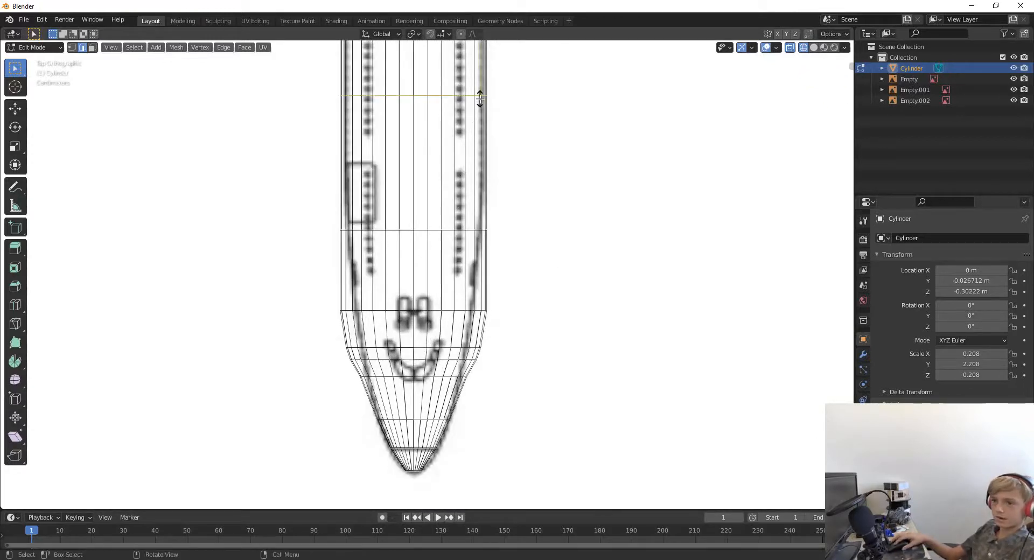
left_click(491, 188)
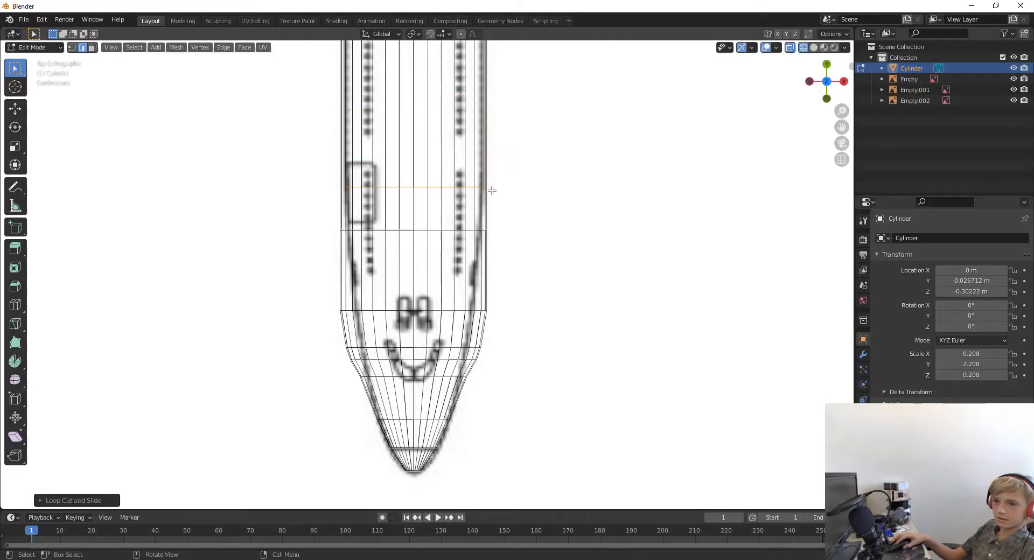
left_click(463, 231, "alt+shift")
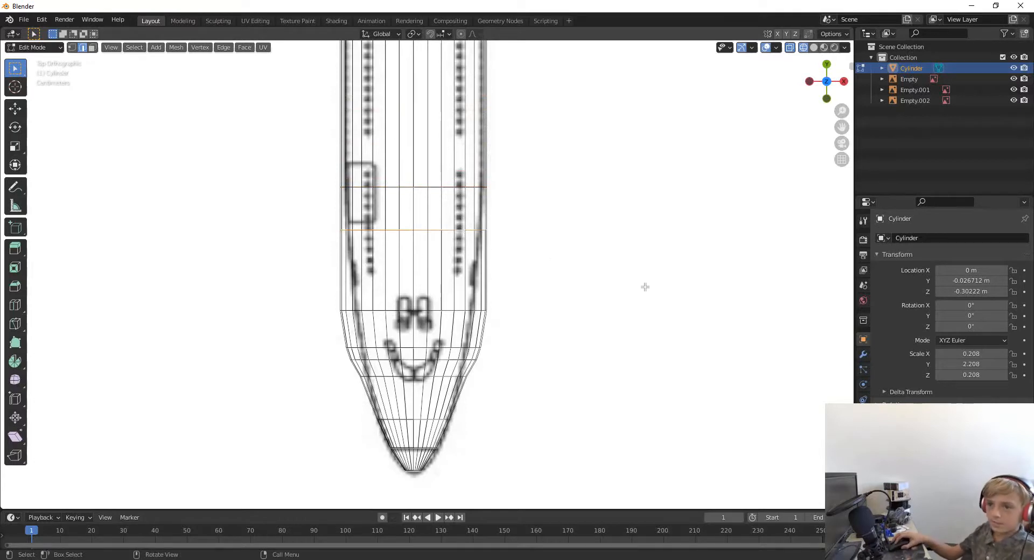
key("s")
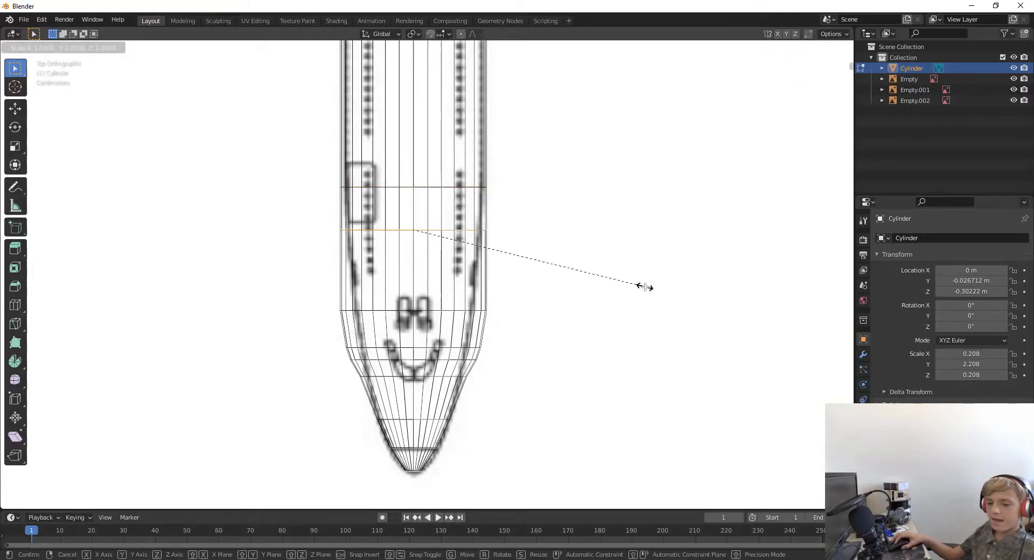
key("x")
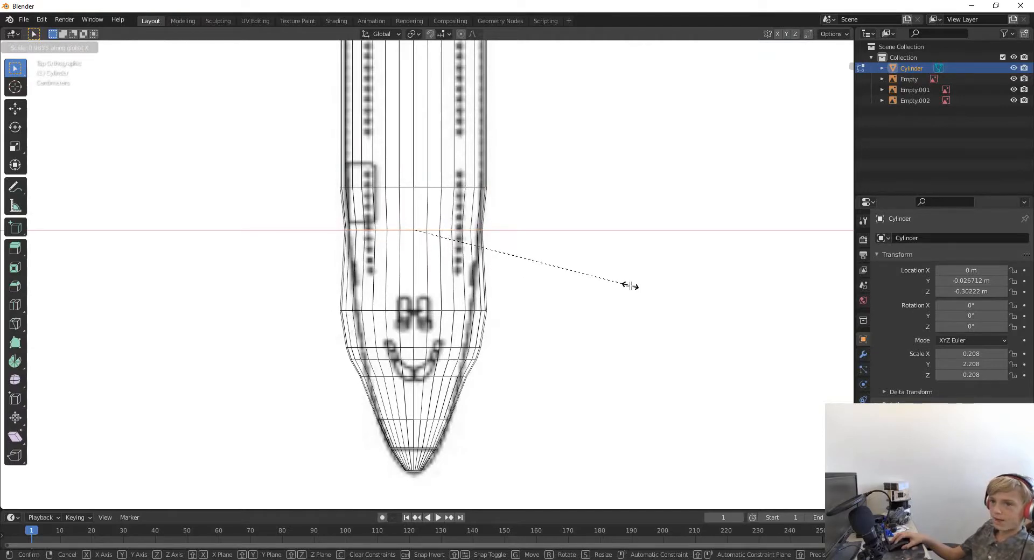
left_click(630, 286)
Narrow the edge loop crossing the nose landing gear along X until it meets the top-view blueprint outline
scroll(631, 284, "up", 2)
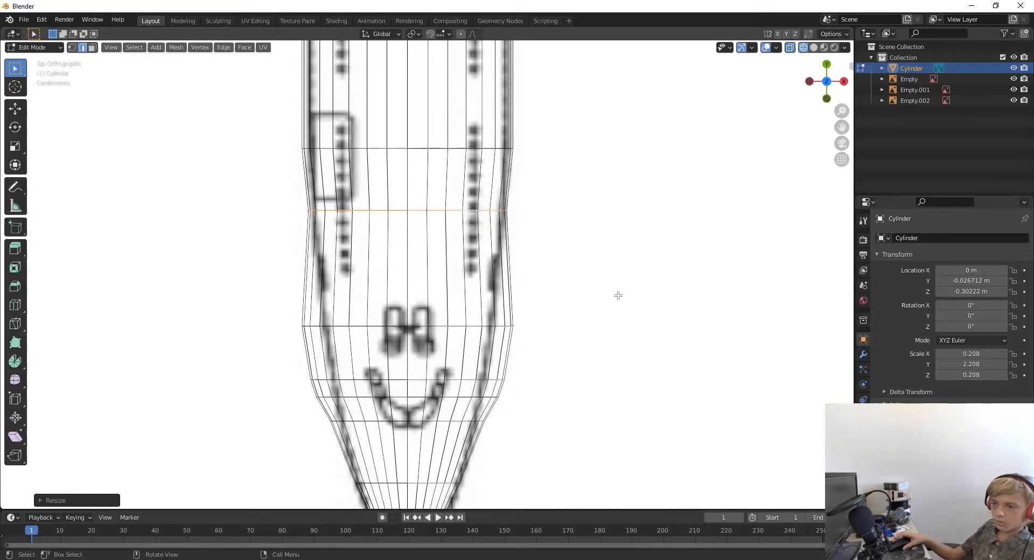
left_click(491, 326, "alt")
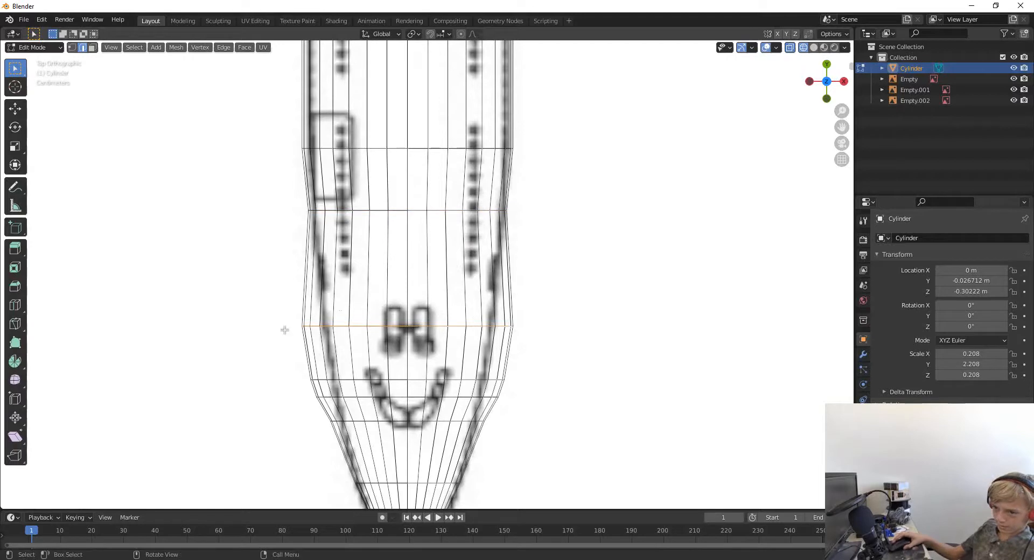
key("s")
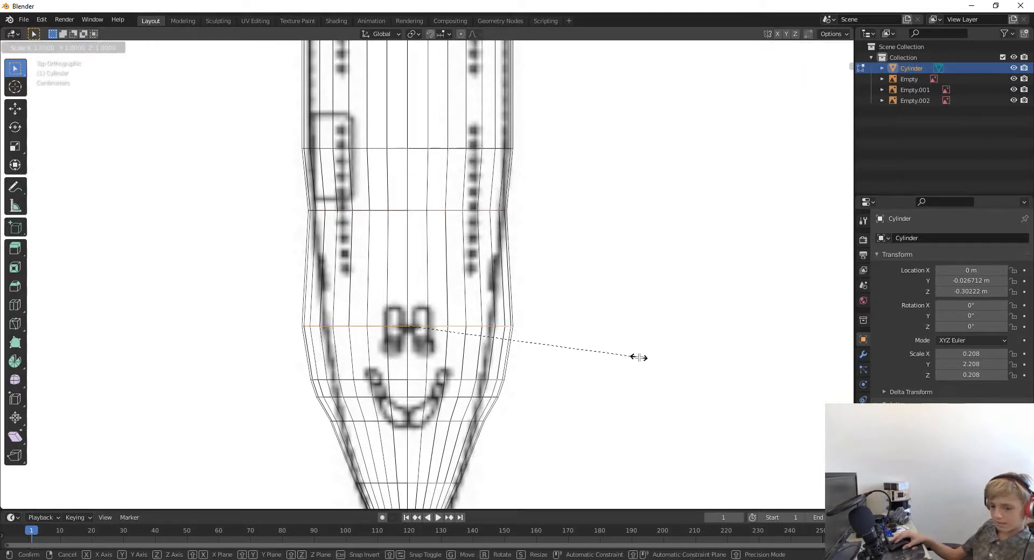
key("x")
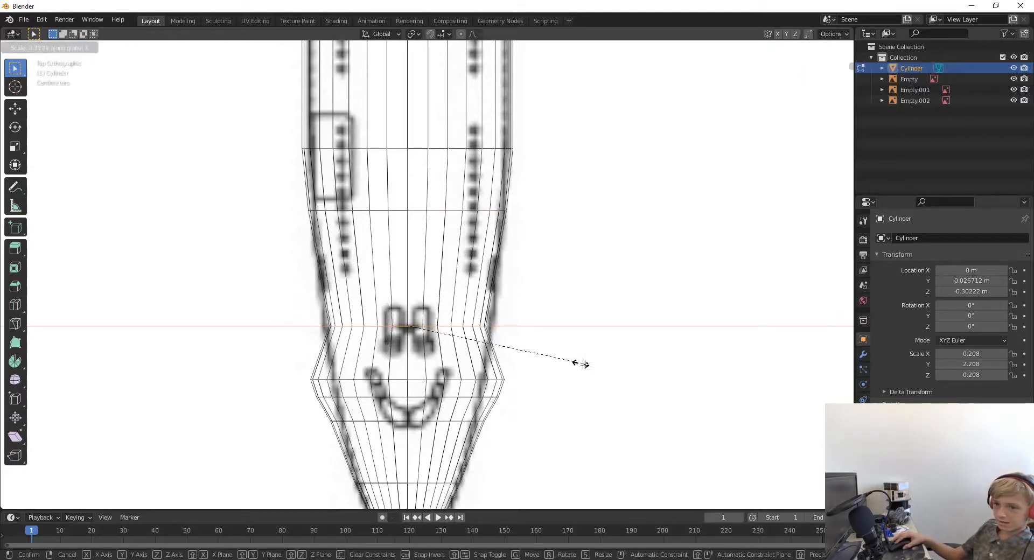
left_click(595, 366)
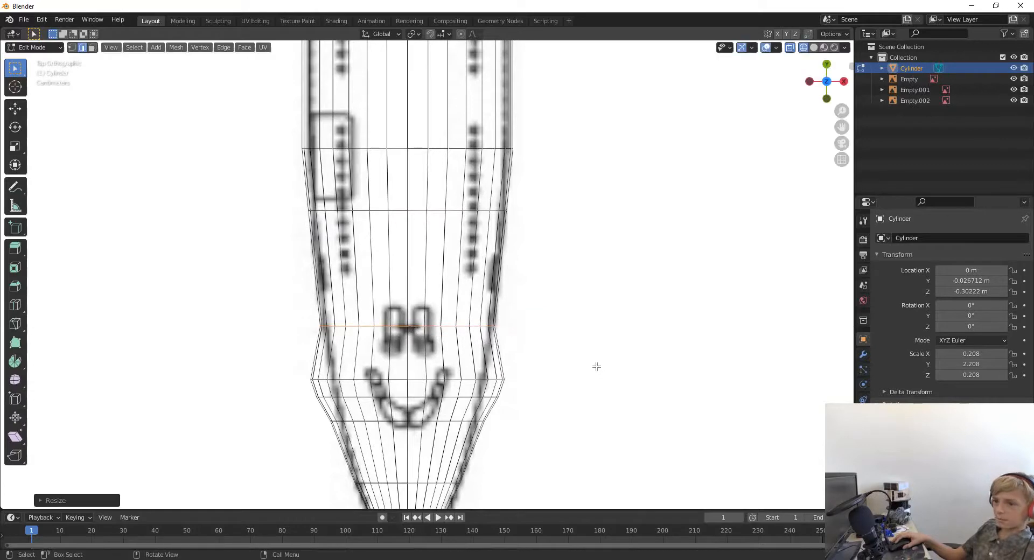
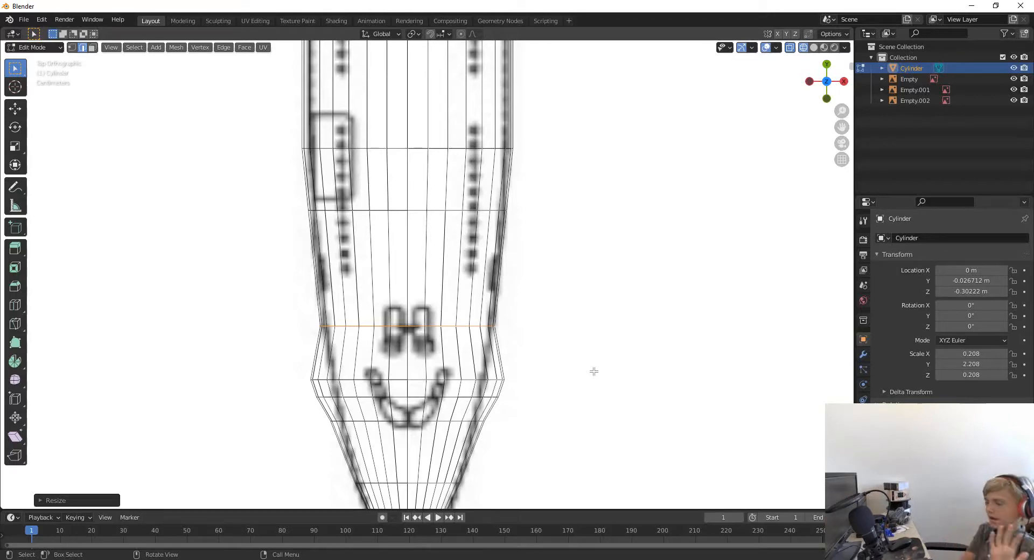
In the top orthographic view, narrow the loop at the rear ends of the cockpit windows along X to the blueprint outline
middle_click_drag(704, 364, 447, 114)
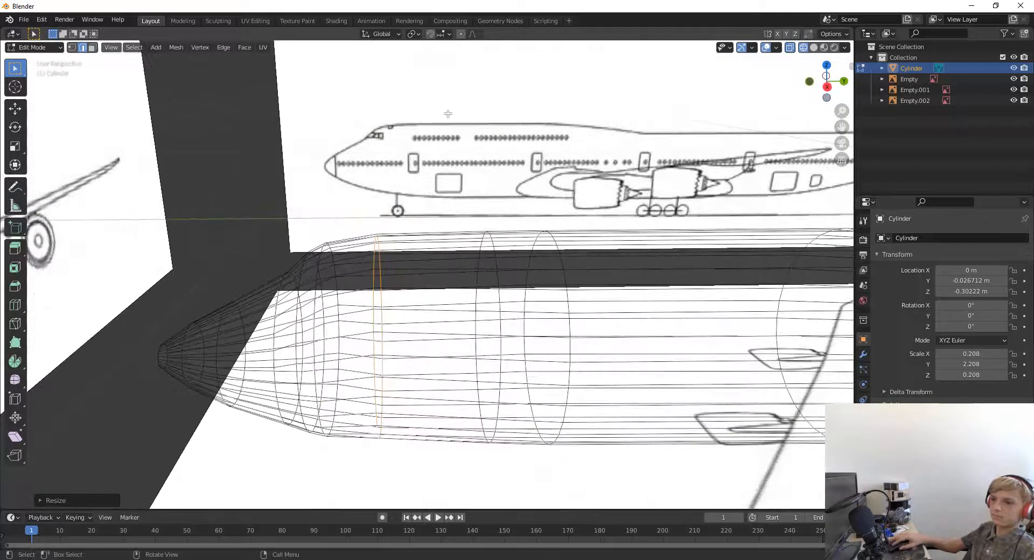
left_click(826, 65)
scroll(473, 403, "down", 1)
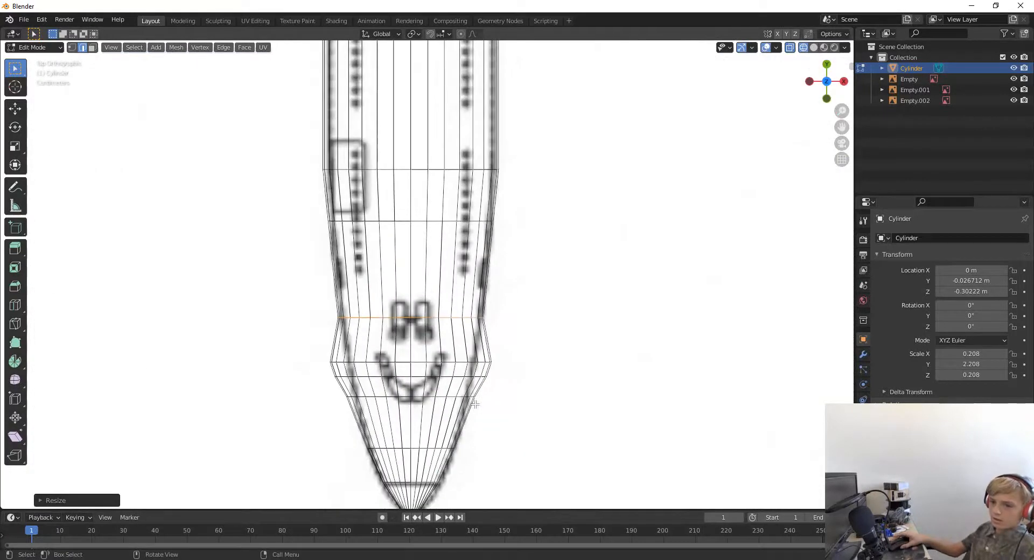
left_click(451, 362, "alt")
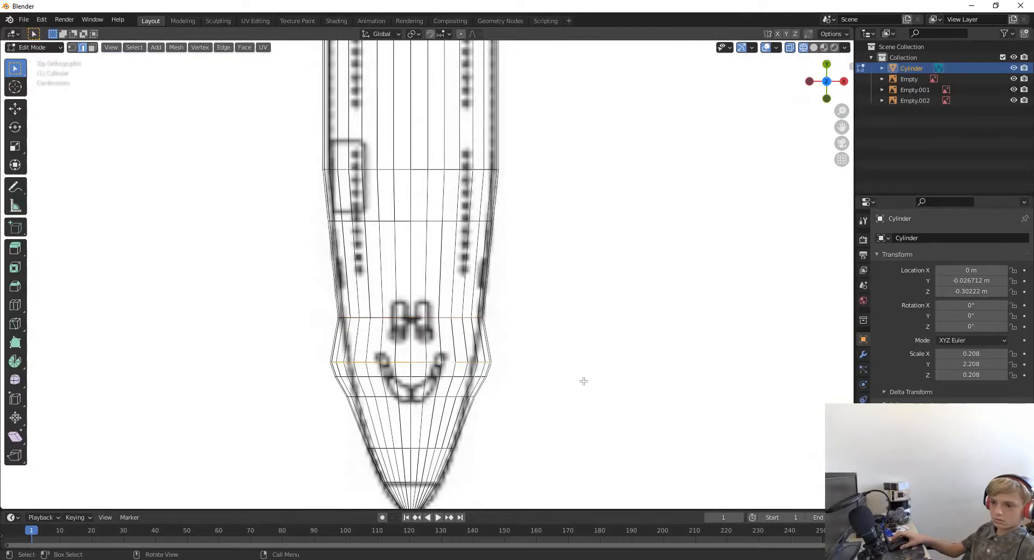
scroll(584, 381, "up", 2)
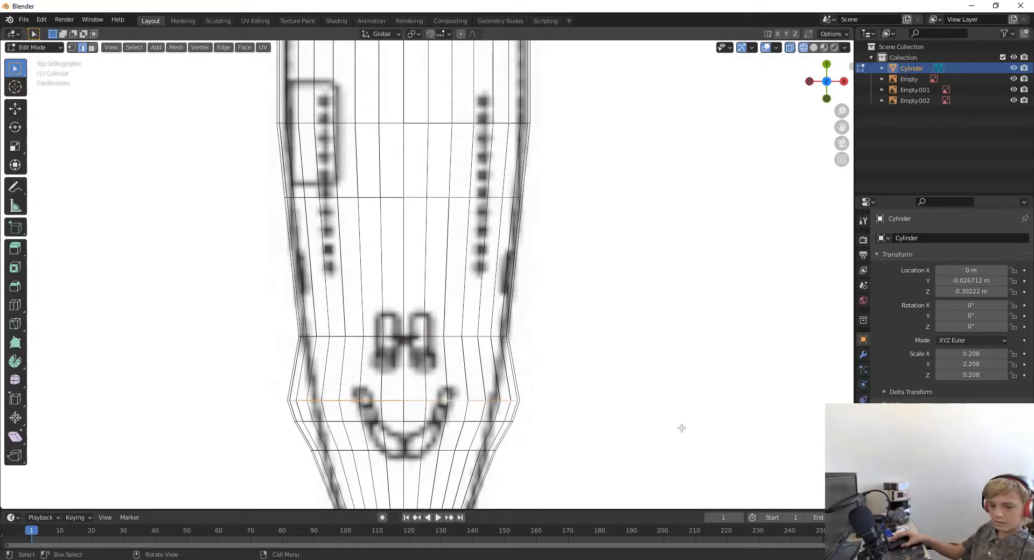
key("s")
key("x")
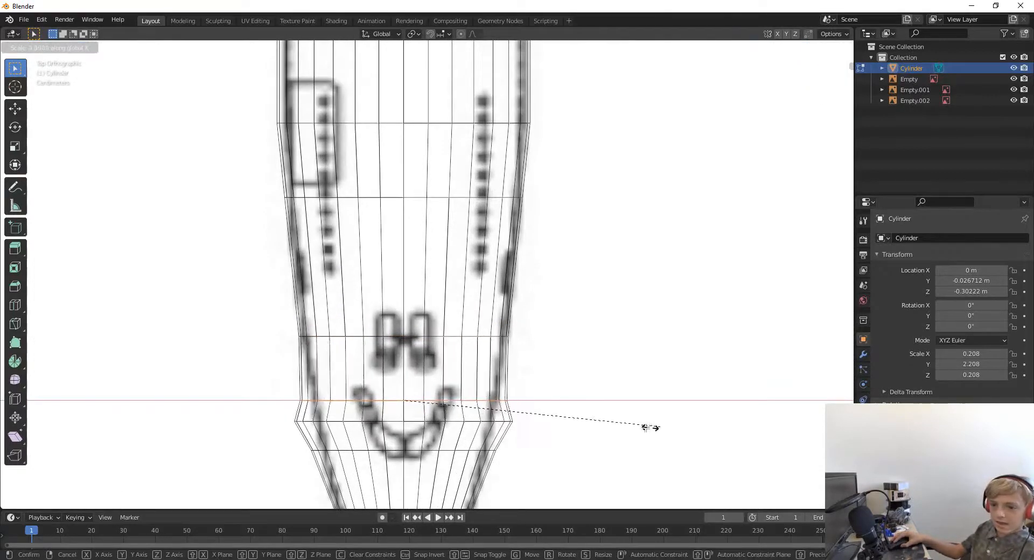
left_click(634, 429)
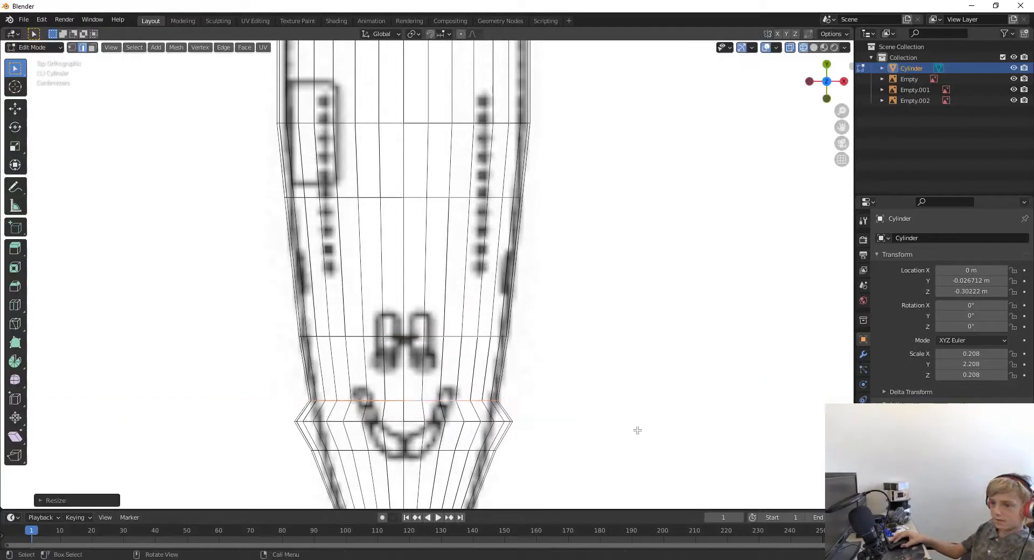
Narrow the edge loop through the middle of the cockpit windows along X to match the blueprint outline
right_click(500, 422)
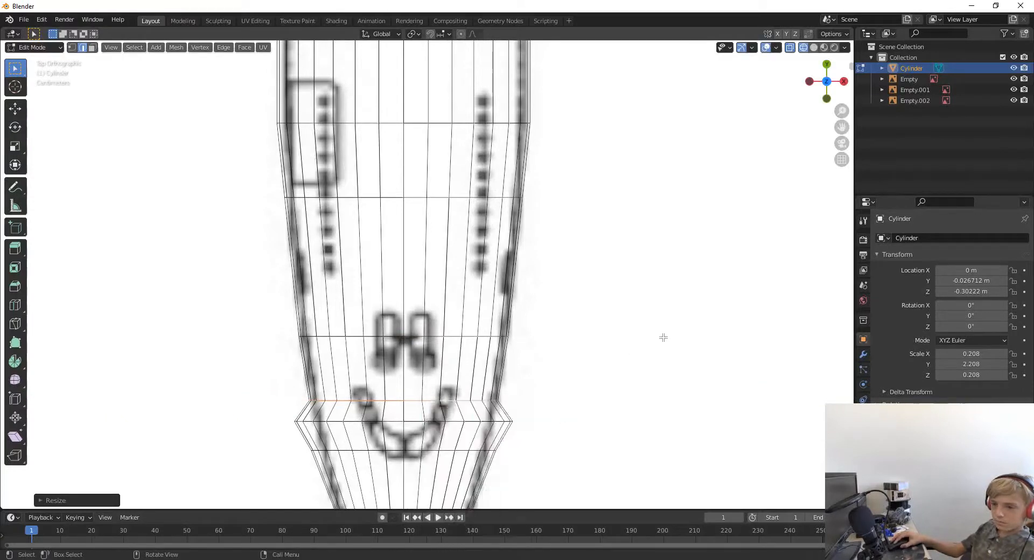
left_click(494, 422, "alt+shift")
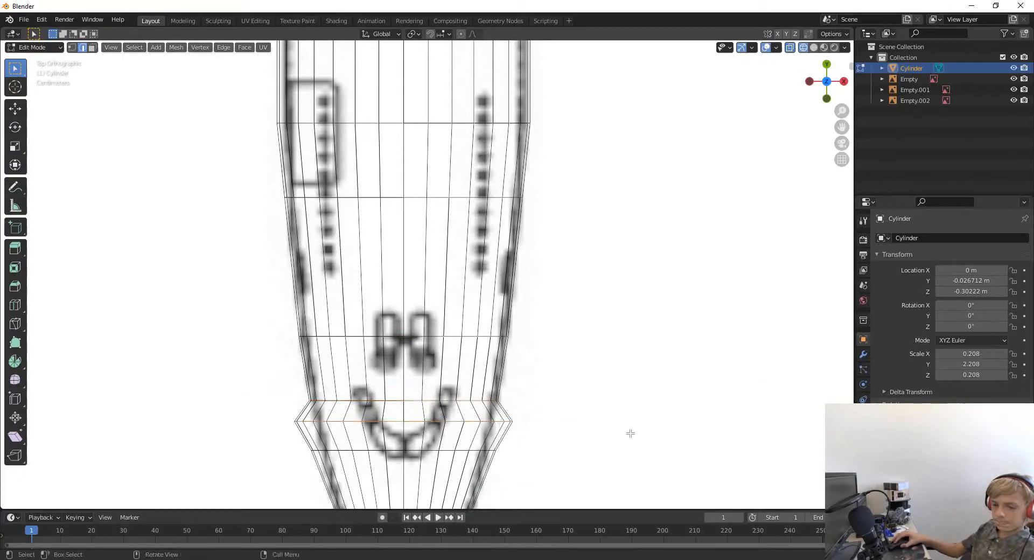
key("s")
key("x")
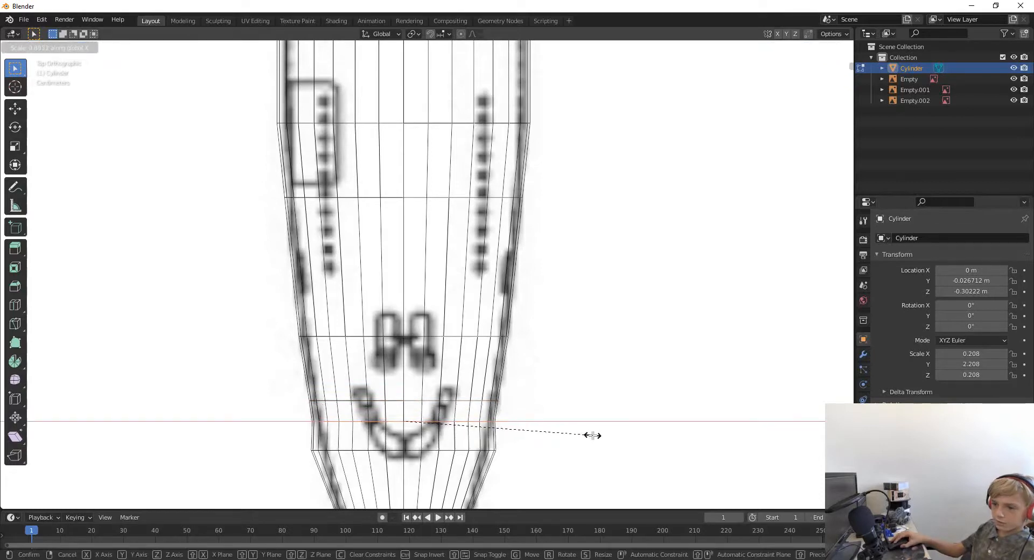
left_click(589, 437)
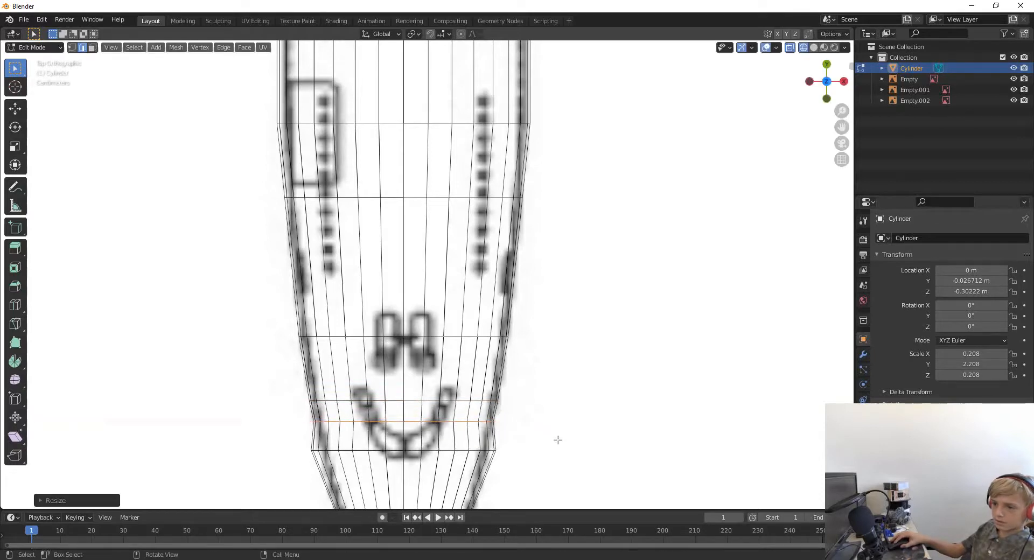
Narrow the edge loop at the front of the cockpit windows along X to the blueprint outline
left_click(486, 450, "alt")
key("s")
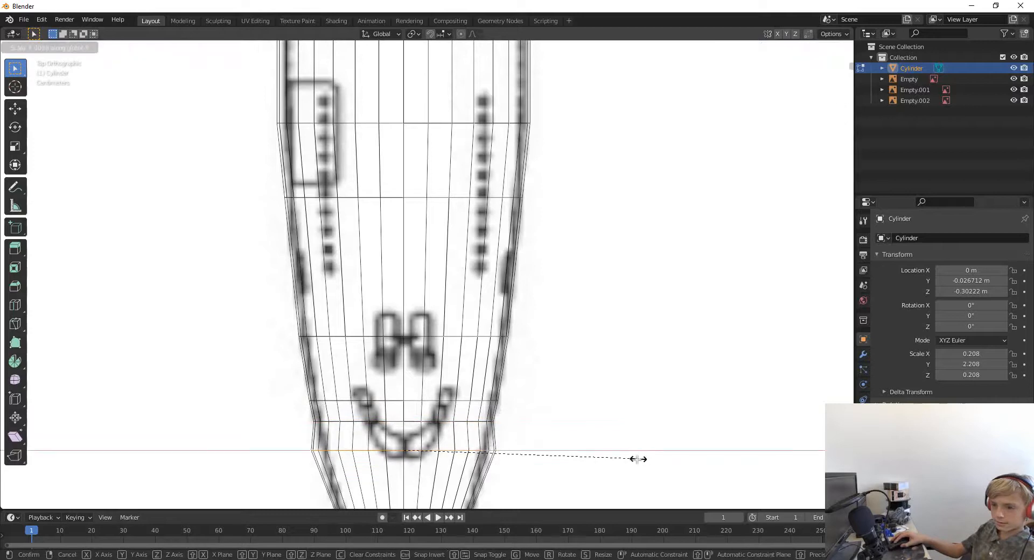
left_click(618, 461)
scroll(619, 457, "down", 1)
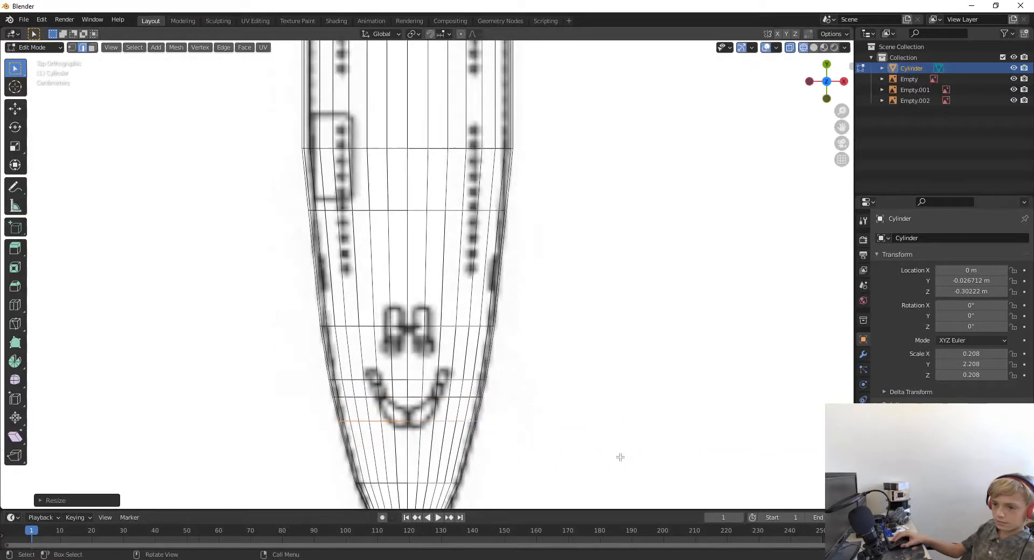
scroll(619, 457, "down", 1)
scroll(599, 456, "down", 1)
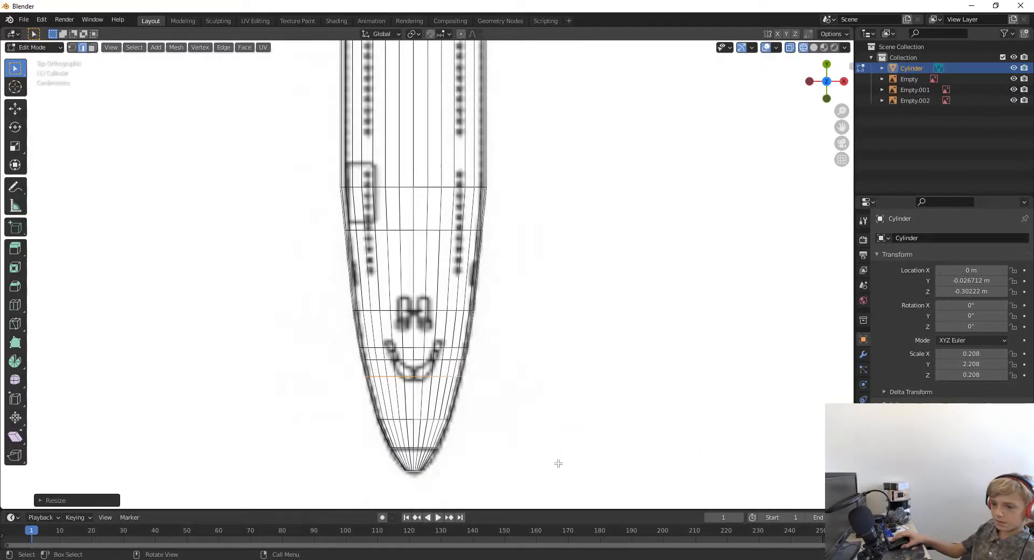
Scale up the edge loop on the blueprint's nose-cone line slightly so its sides meet the outline
middle_click_drag(545, 464, 519, 238, "shift")
scroll(517, 293, "up", 7)
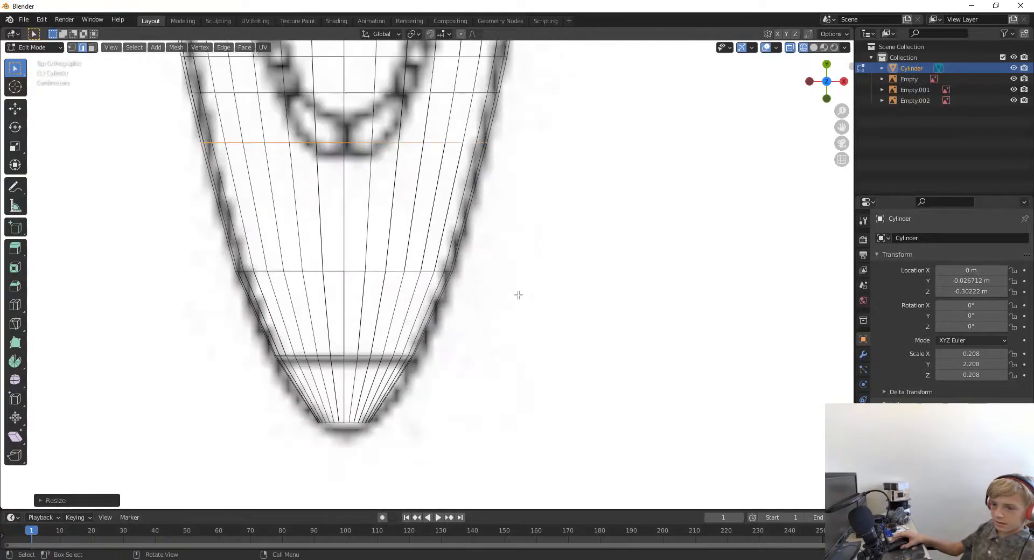
middle_click_drag(480, 395, 484, 375, "shift")
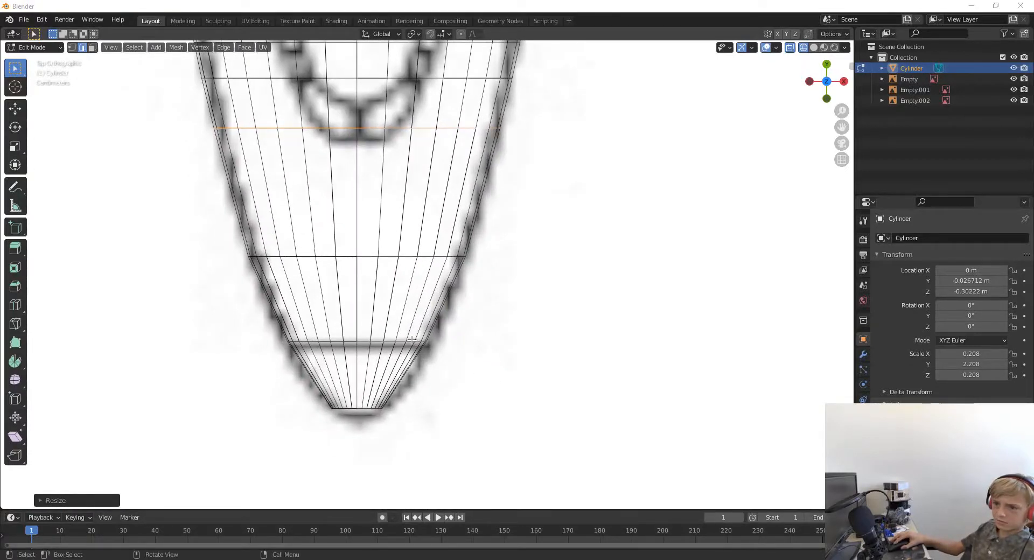
key("super")
key("super")
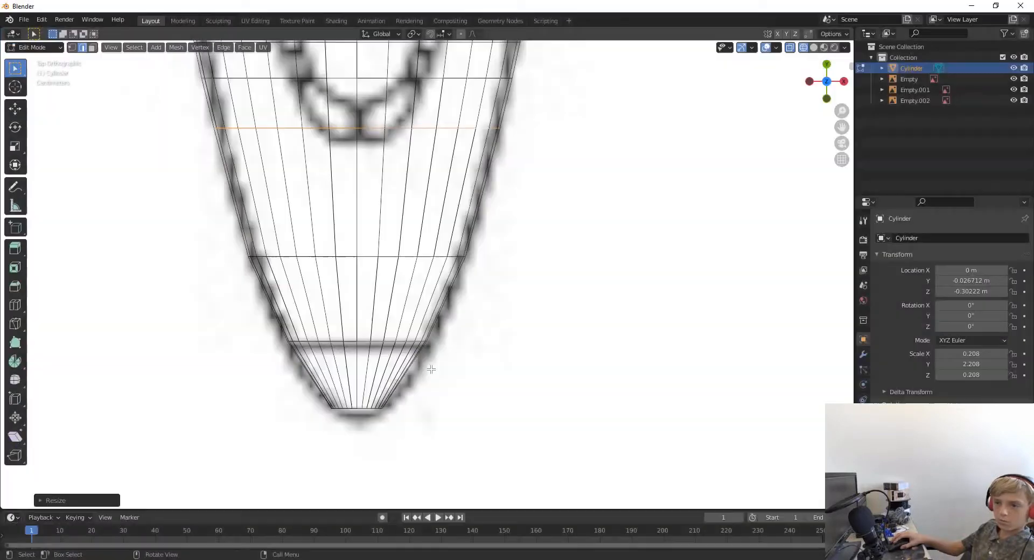
left_click(417, 341, "alt")
key("s")
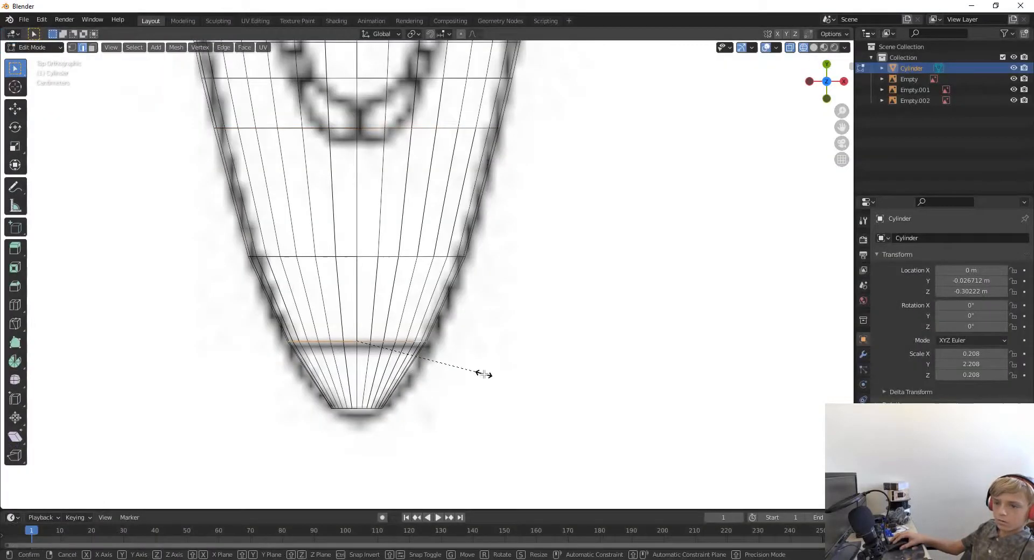
left_click(491, 373)
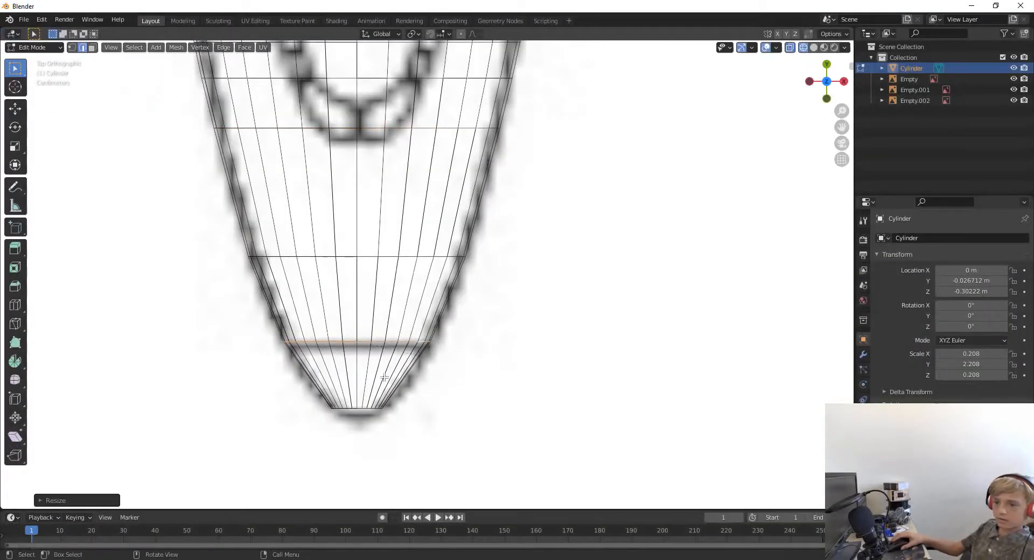
Add an edge loop midway between the nose-cone line and the tip, and widen it along X to the blueprint outline
key("ctrl+r")
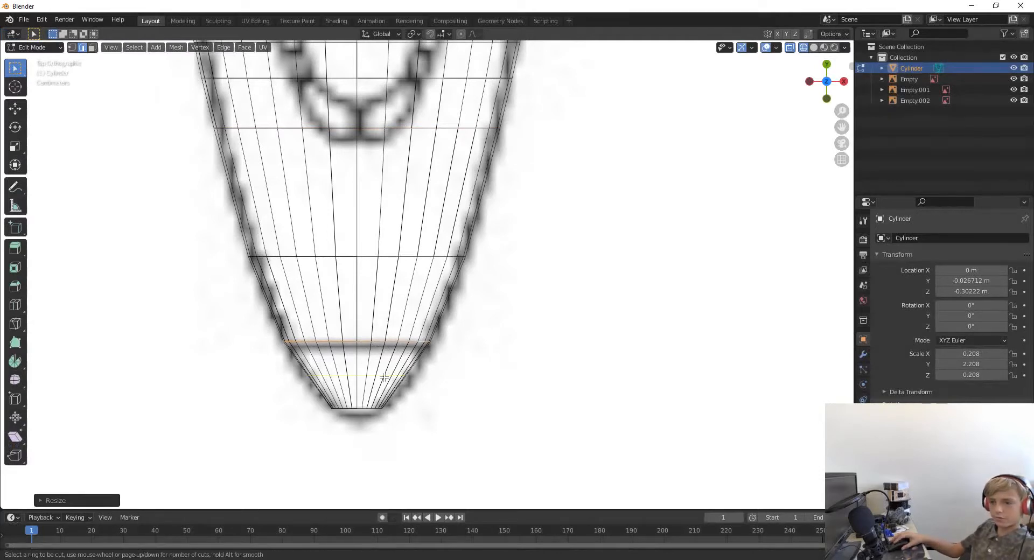
left_click(382, 377)
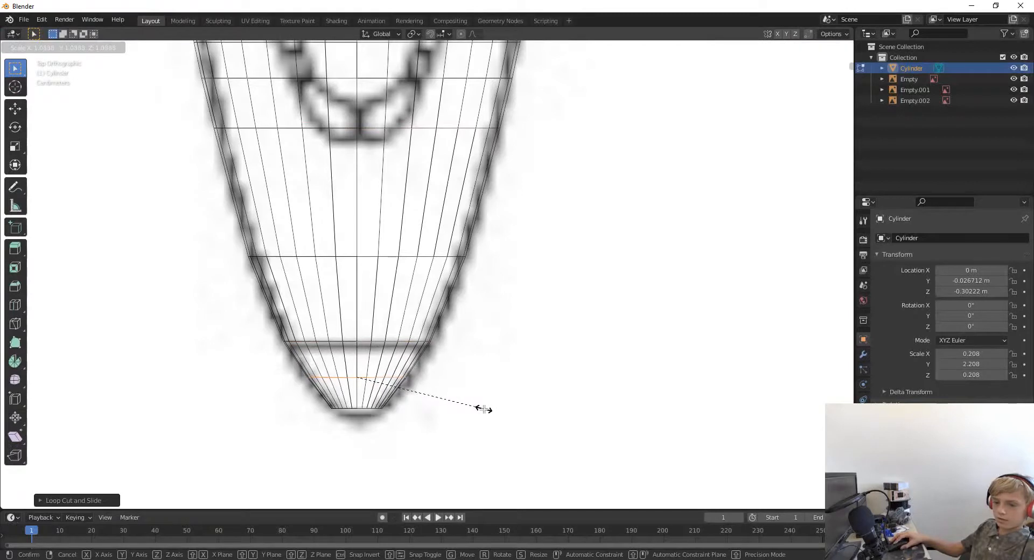
key("x")
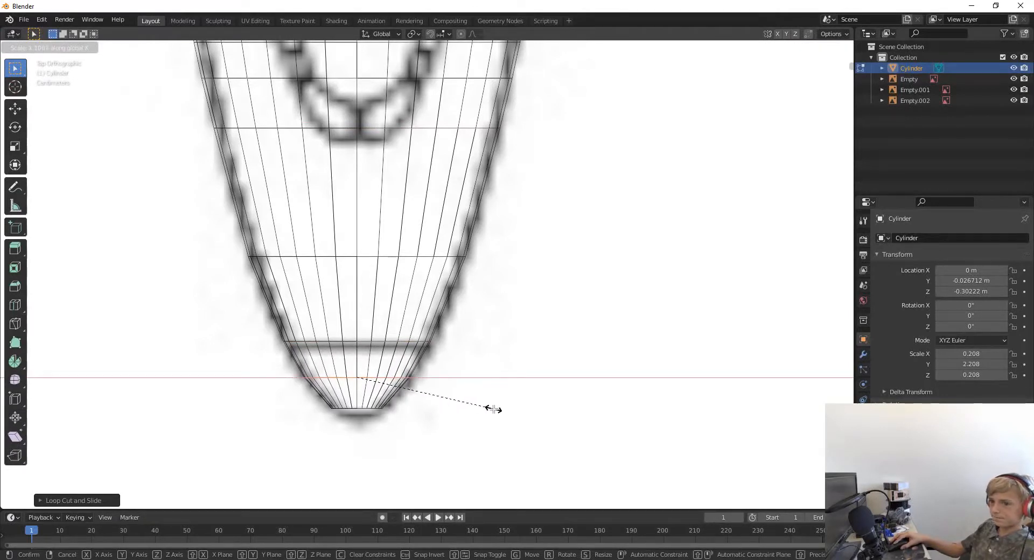
left_click(461, 420)
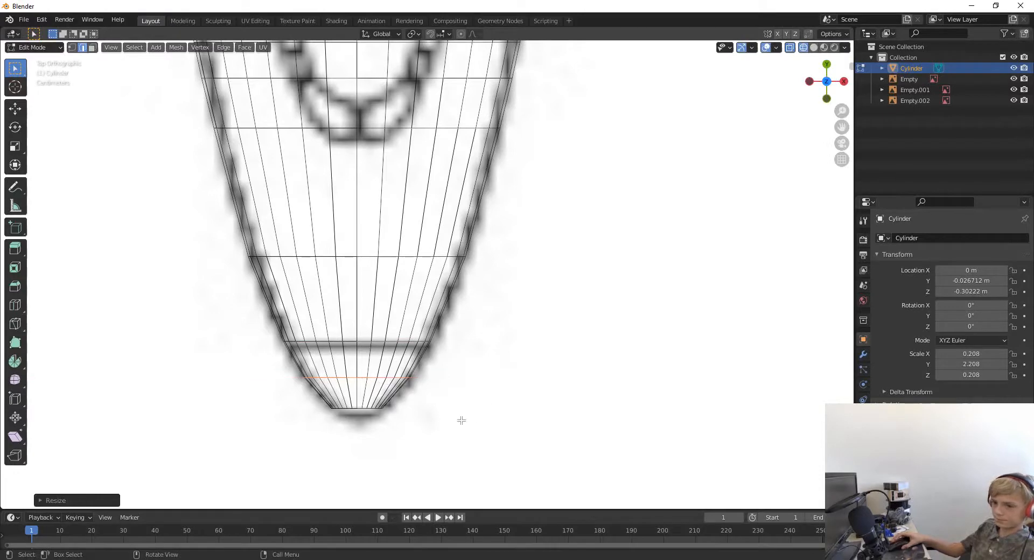
View the reshaped nose in perspective and return the fuselage to Object Mode
middle_click_drag(529, 428, 408, 248)
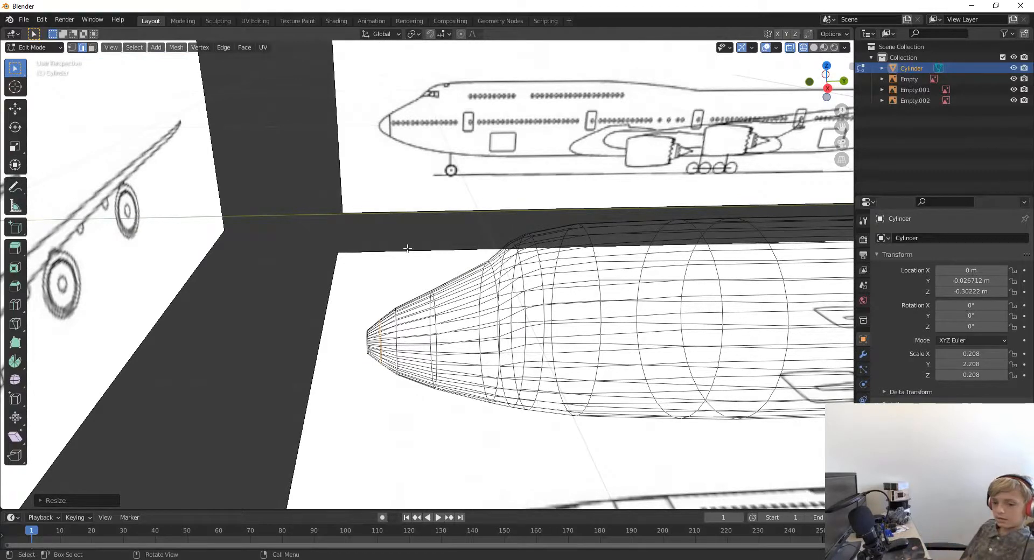
key("Tab")
key("Escape")
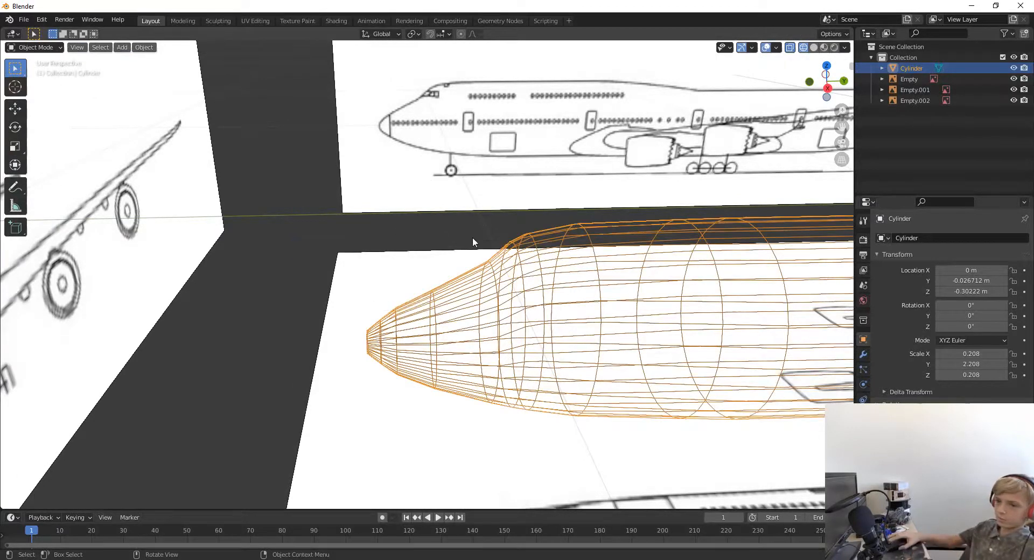
Display the fuselage in solid shading with the surrounding blueprint images in view
key("z")
key("6")
scroll(530, 232, "down", 6)
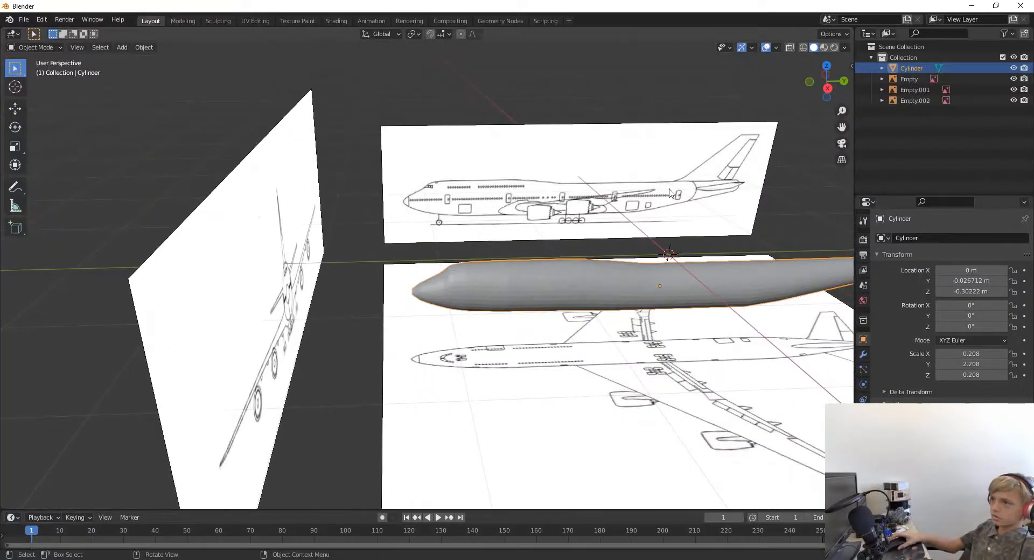
Turn on the Screencast Keys overlay for the 3D view
key("n")
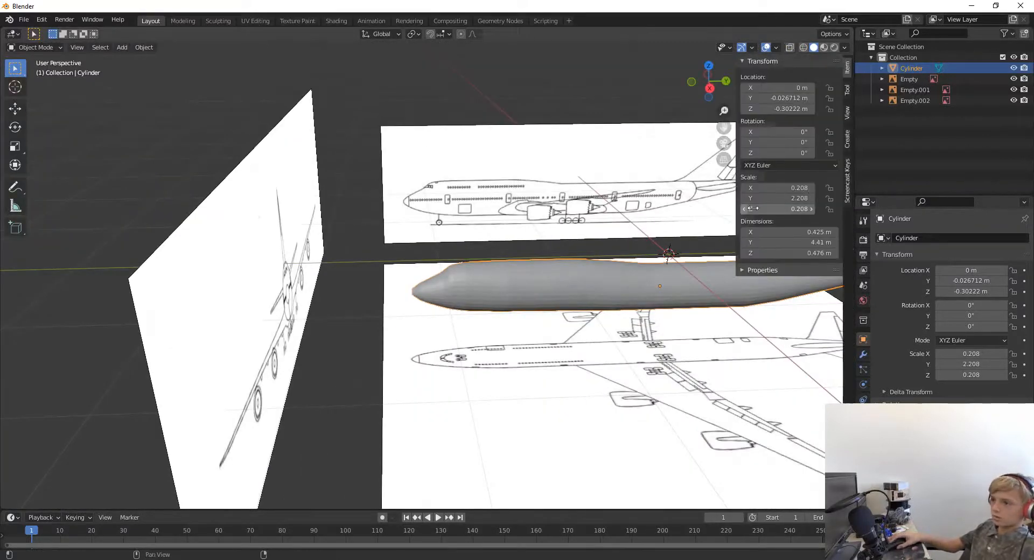
left_click(846, 113)
right_click(786, 189)
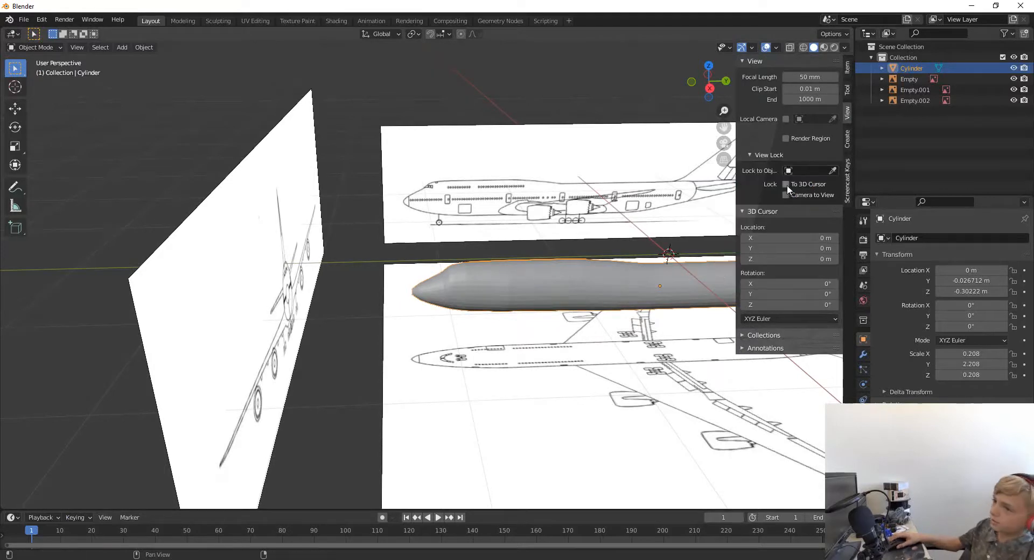
key("n")
key("n")
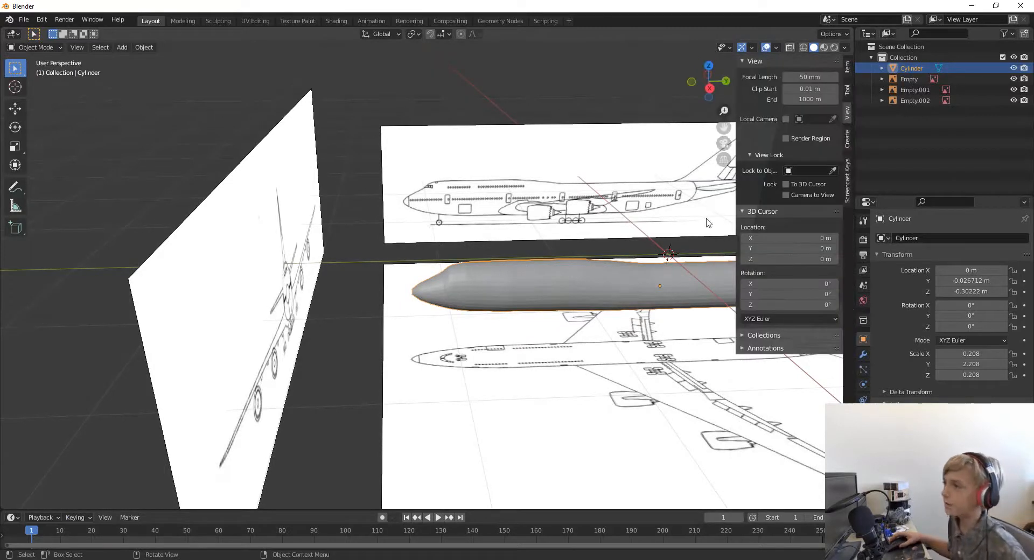
left_click(847, 180)
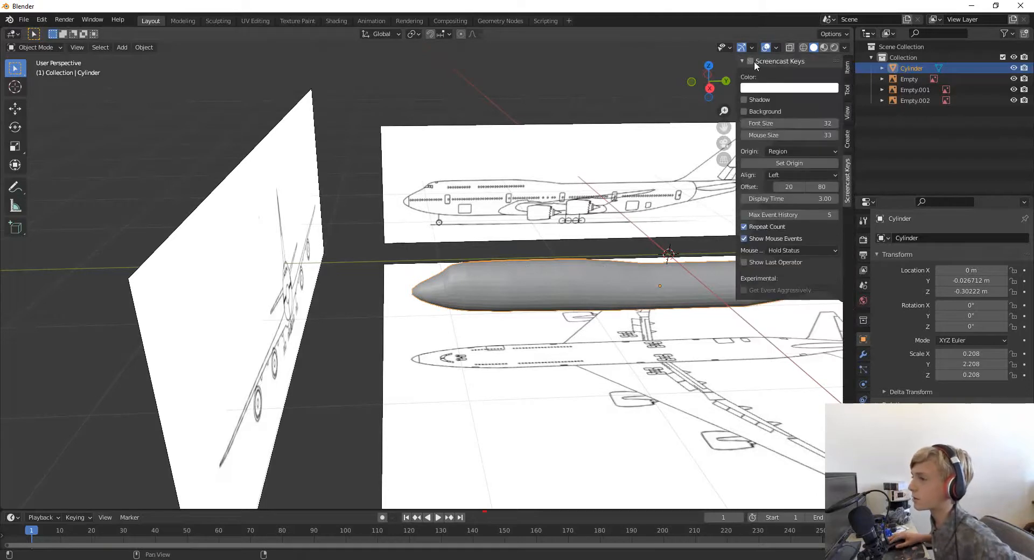
key("n")
key("n")
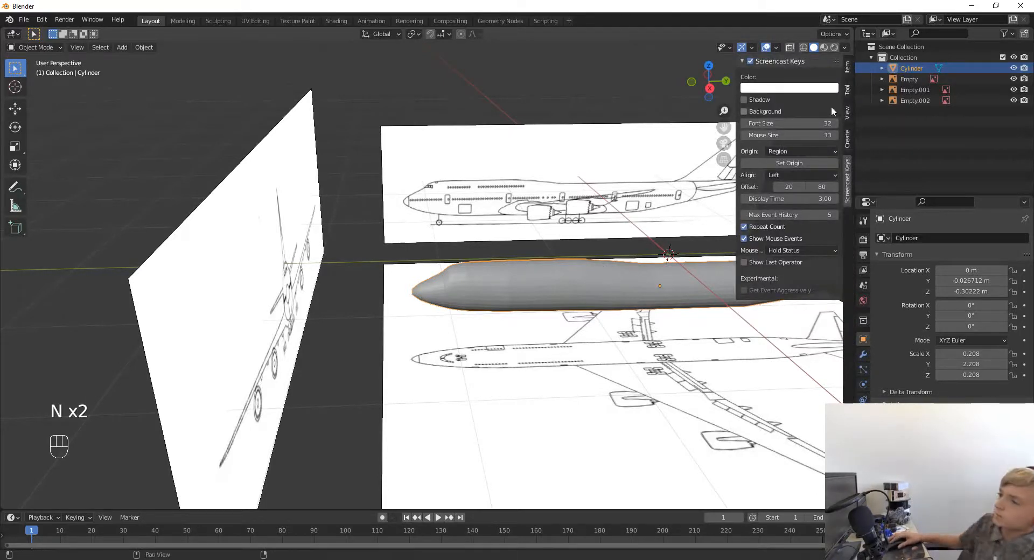
Assign the shortcut Ctrl+Alt+Q to the view lock option To 3D Cursor, and hide the sidebar
left_click(848, 112)
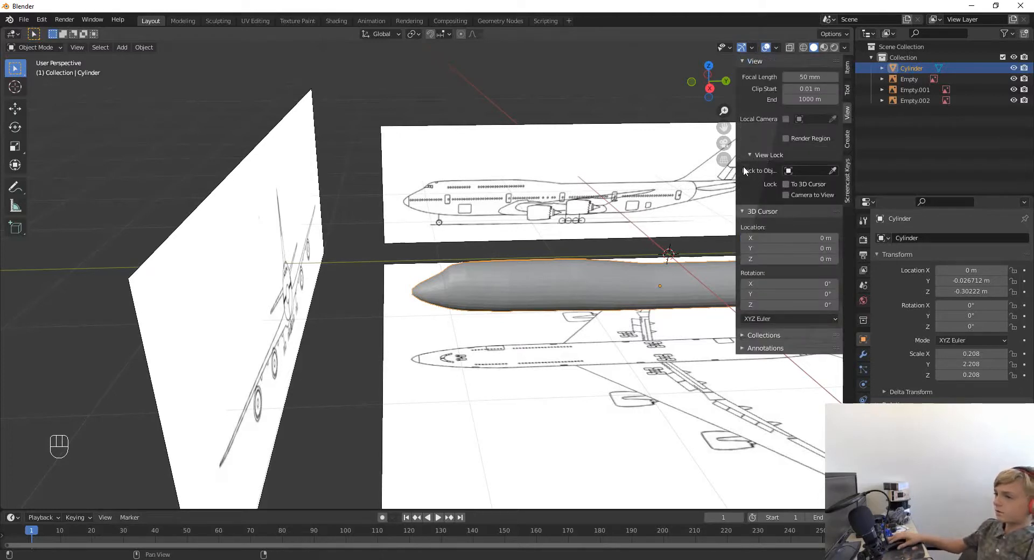
right_click(786, 182)
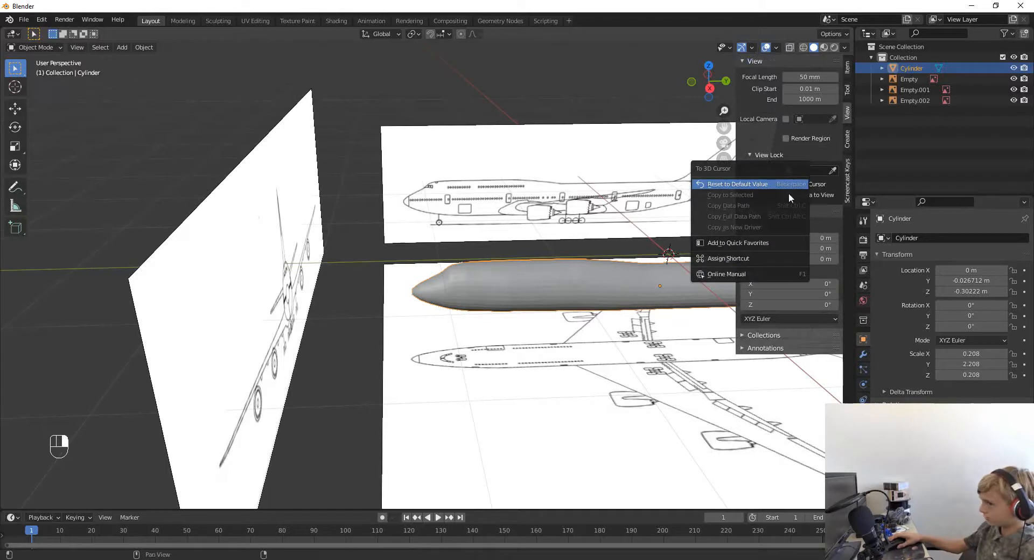
left_click(750, 258)
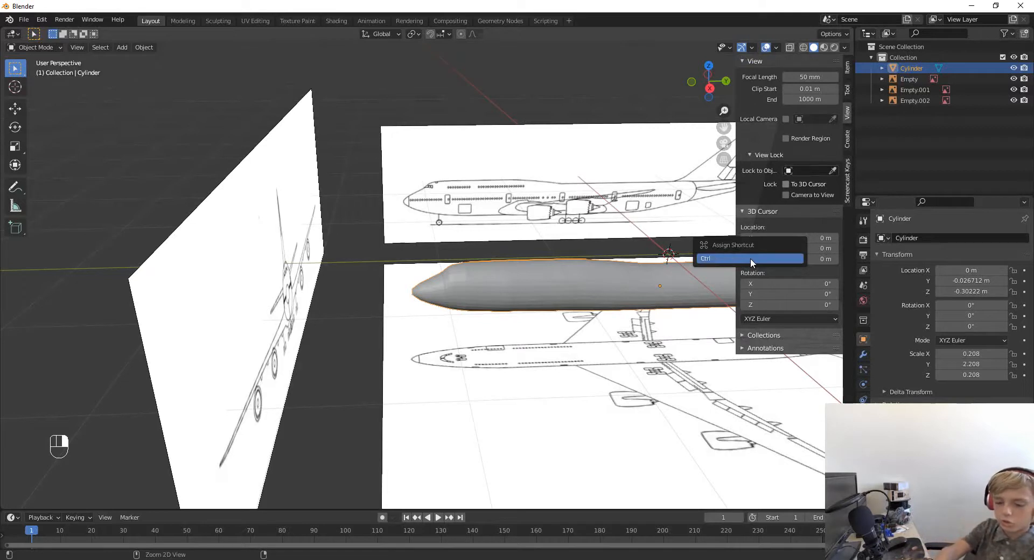
key("ctrl+alt+c")
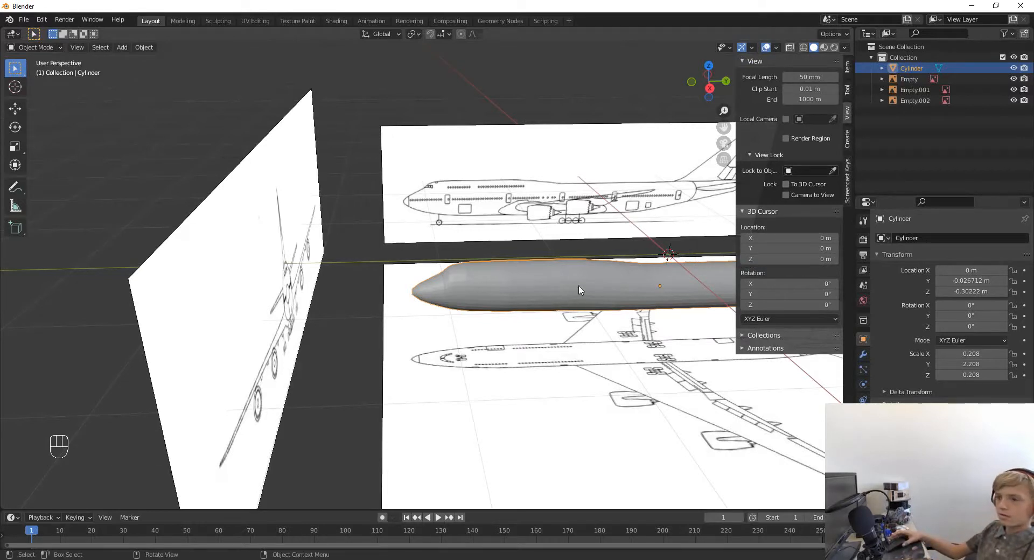
key("n")
mouse_move(636, 276)
middle_mouse_down()
mouse_move(607, 277)
mouse_move(616, 278)
middle_mouse_up()
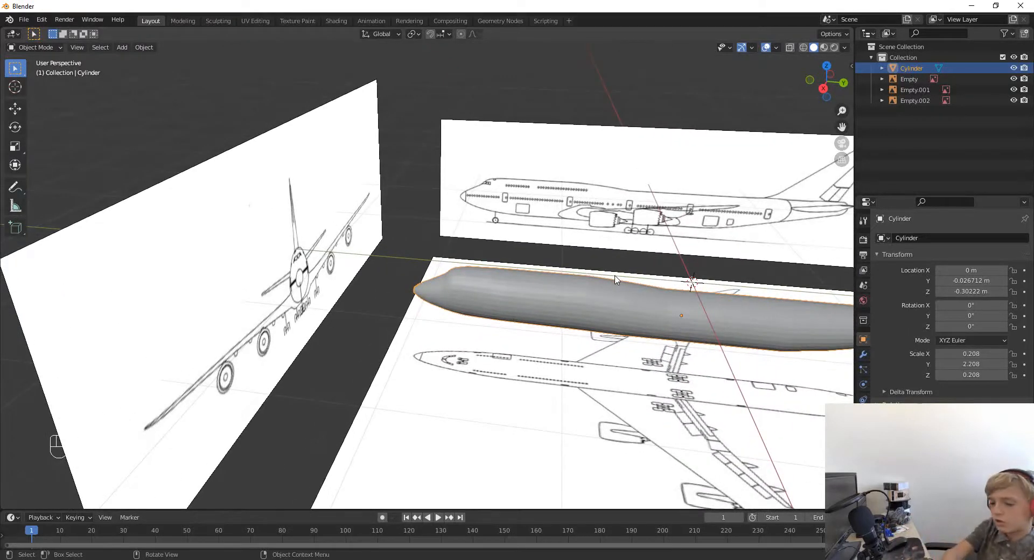
Toggle the view lock on and off to compare both states, leaving the view locked to the 3D cursor
key("ctrl+alt+q")
middle_click_drag(577, 250, 416, 271)
middle_click_drag(490, 376, 401, 275)
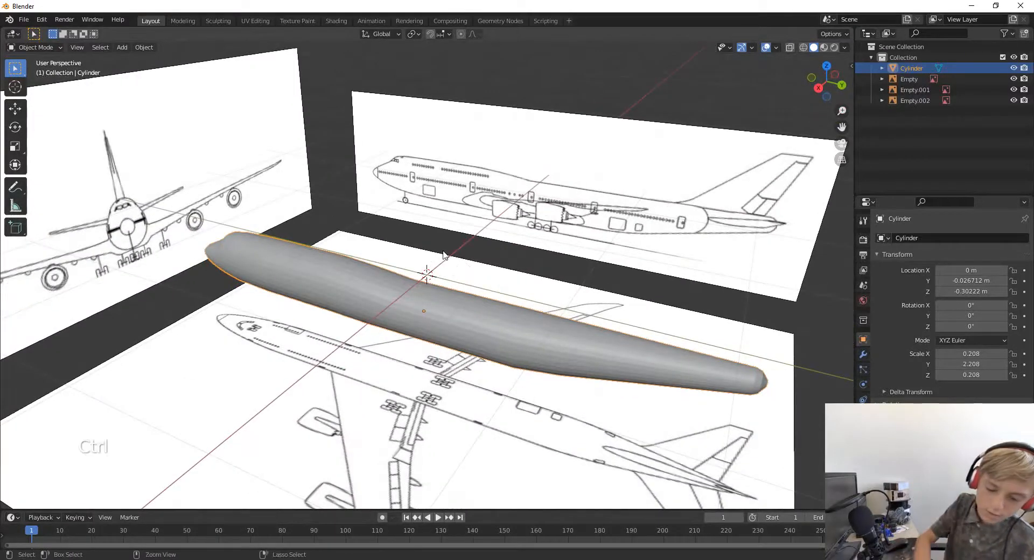
key("ctrl+alt+q")
key("ctrl+alt+q")
key("ctrl+alt+q")
key("ctrl+alt+q")
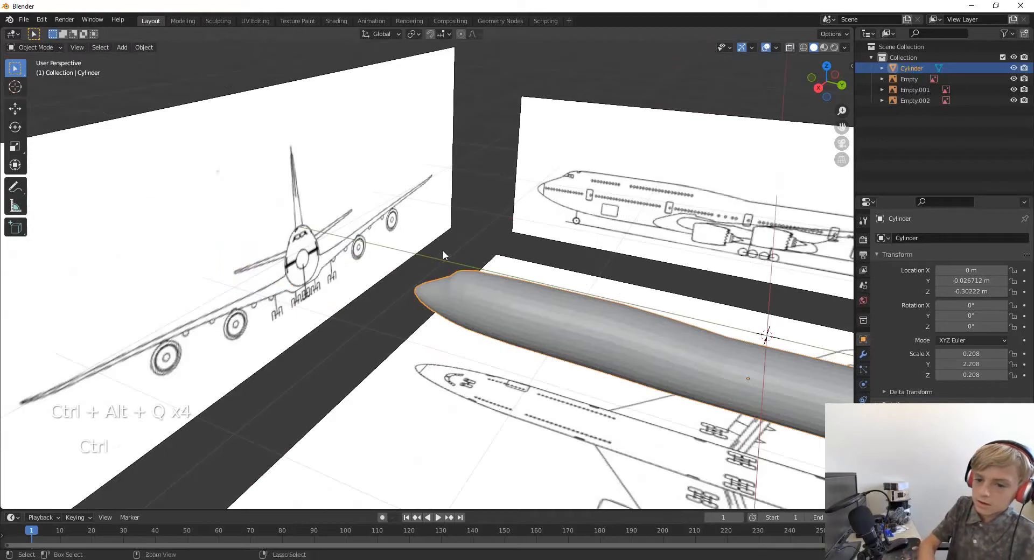
key("ctrl+alt+q")
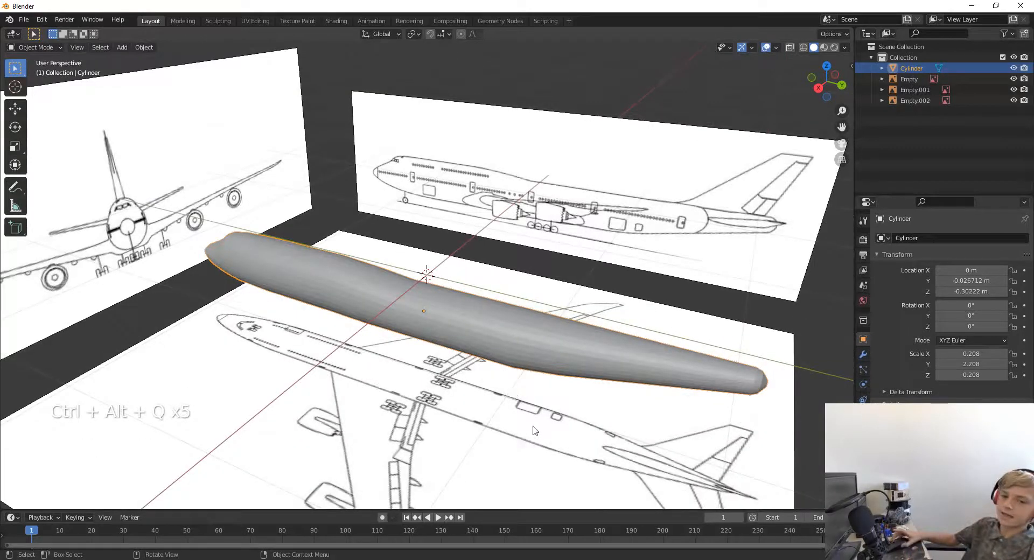
Select the front, side and top blueprint images together and hide them
scroll(533, 430, "up", 3)
middle_click_drag(542, 373, 592, 407)
scroll(548, 349, "down", 1)
scroll(592, 365, "down", 4)
scroll(593, 364, "down", 3)
middle_click_drag(549, 362, 460, 351)
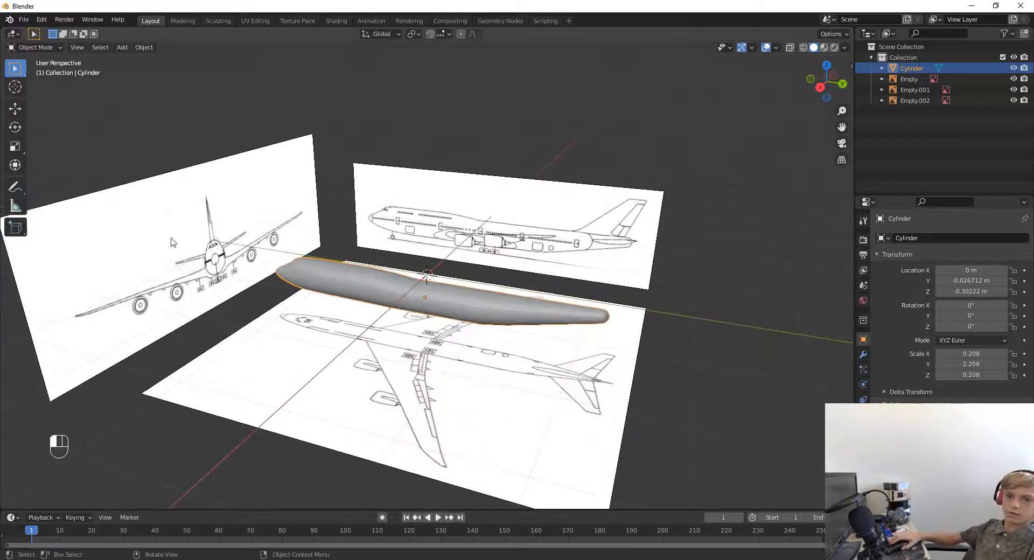
left_click(171, 238)
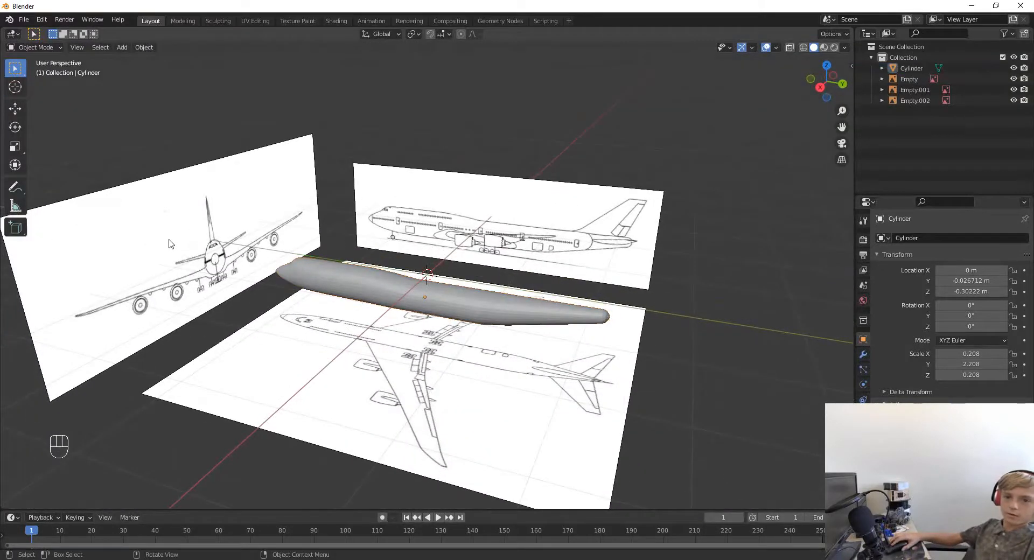
left_click(52, 398)
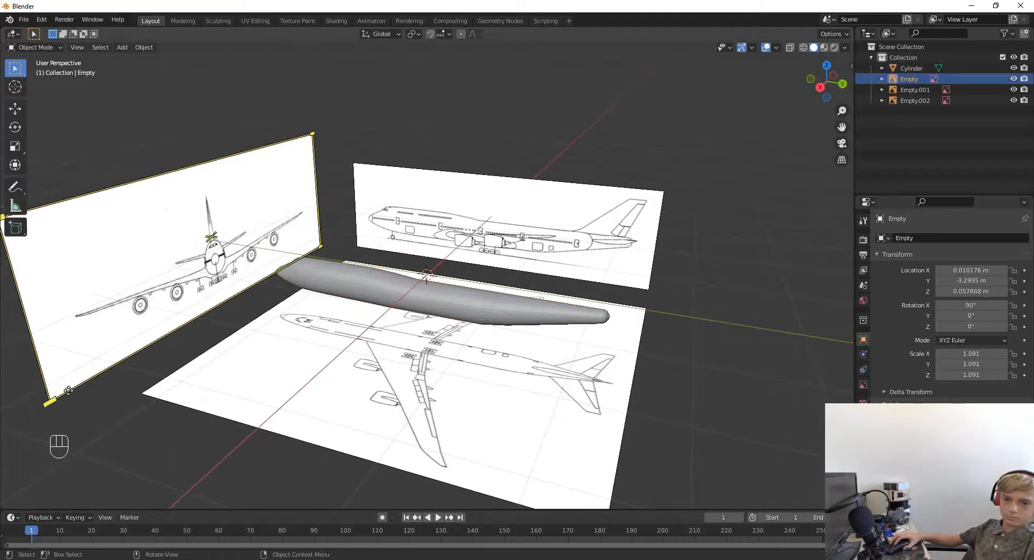
key("shift")
left_click(472, 206, "shift")
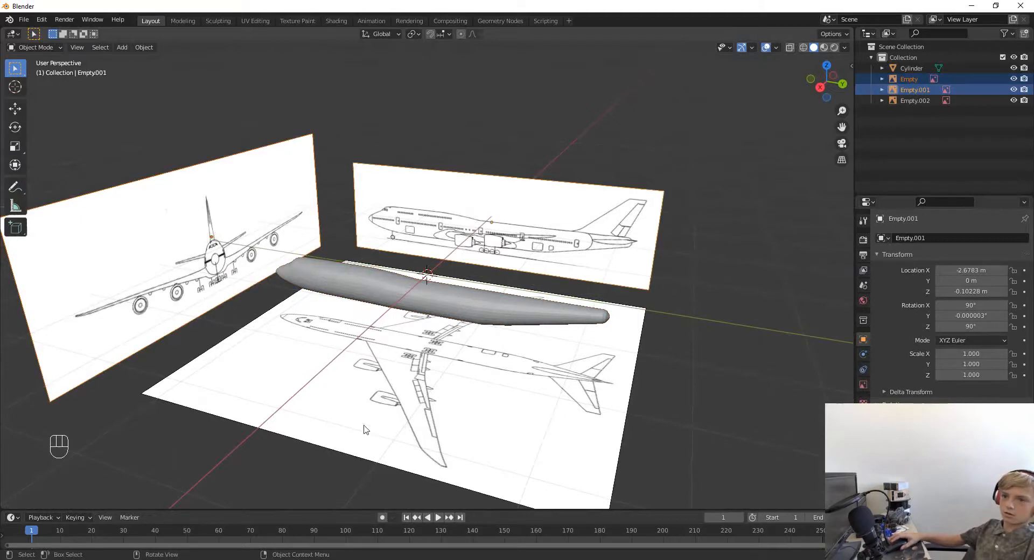
left_click(400, 396, "shift")
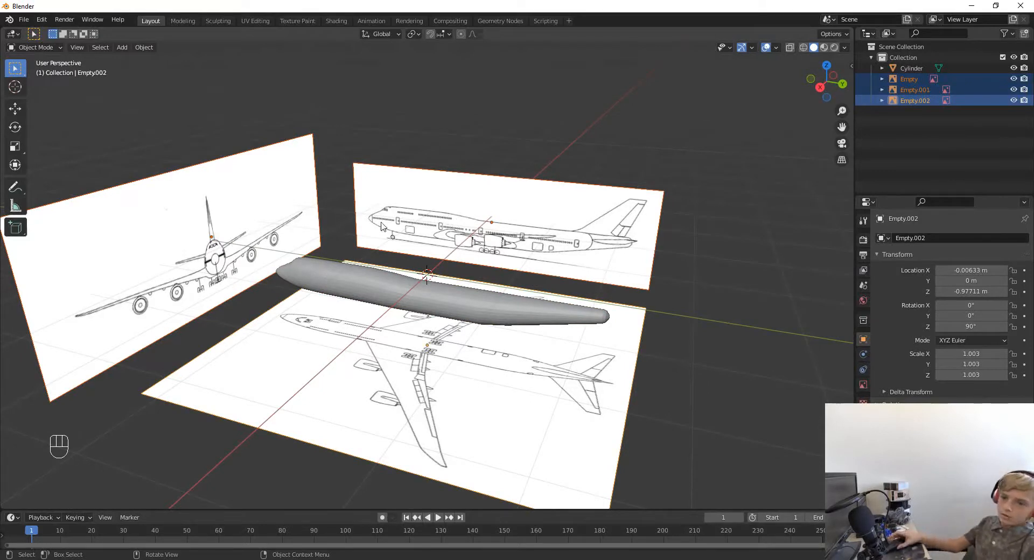
key("h")
Inspect the bare fuselage shape from the front and side at several angles
middle_click_drag(353, 224, 425, 214)
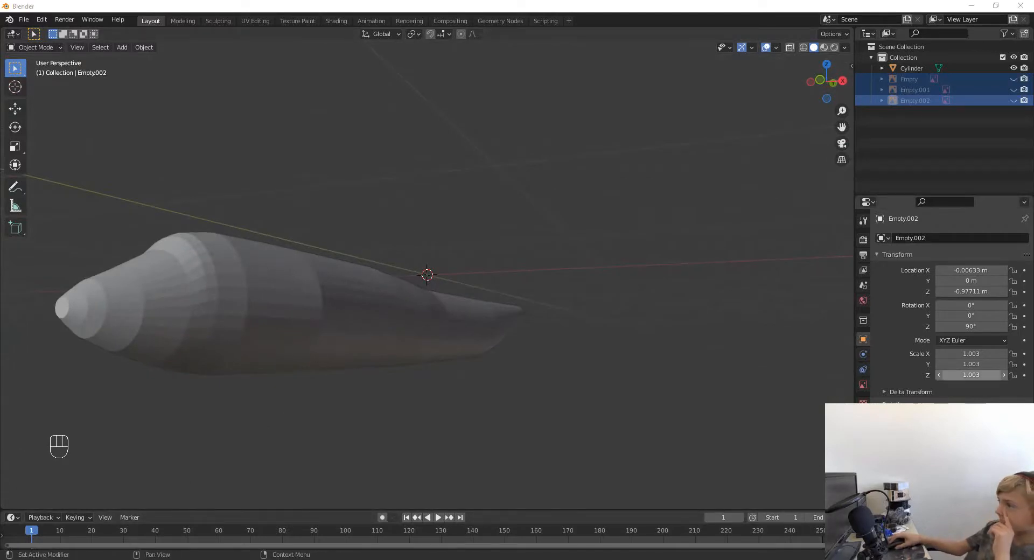
middle_click_drag(535, 239, 519, 247)
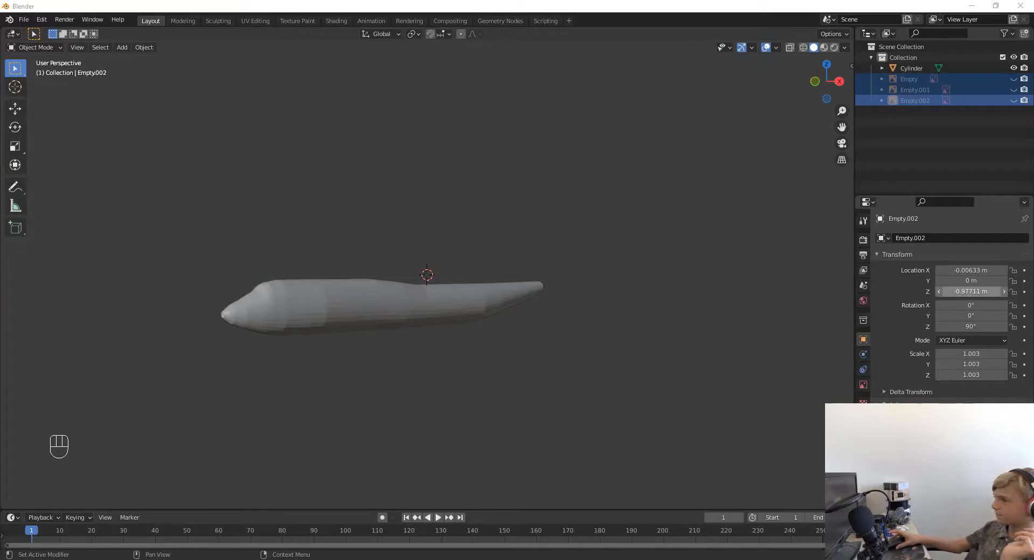
middle_click_drag(596, 270, 603, 268)
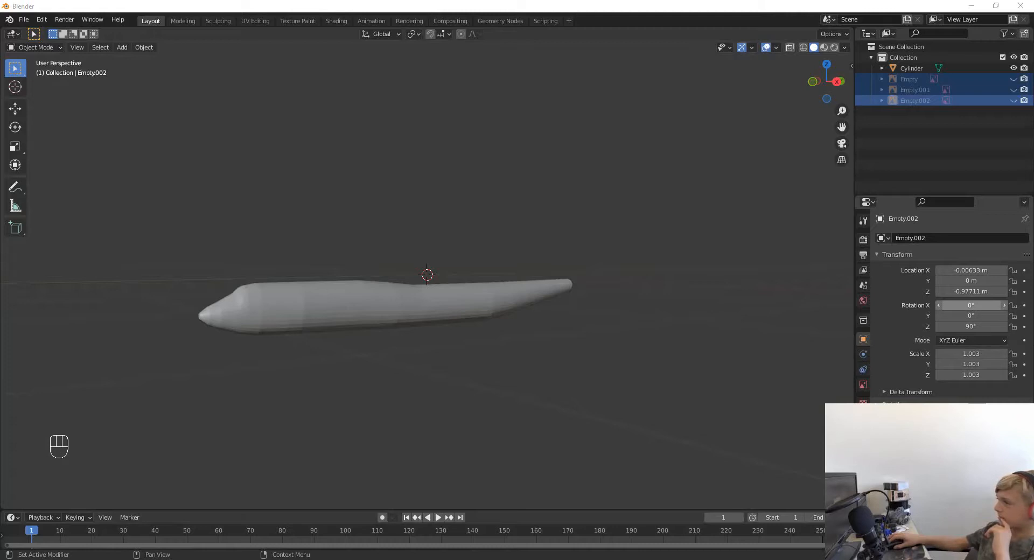
middle_click_drag(460, 282, 551, 267)
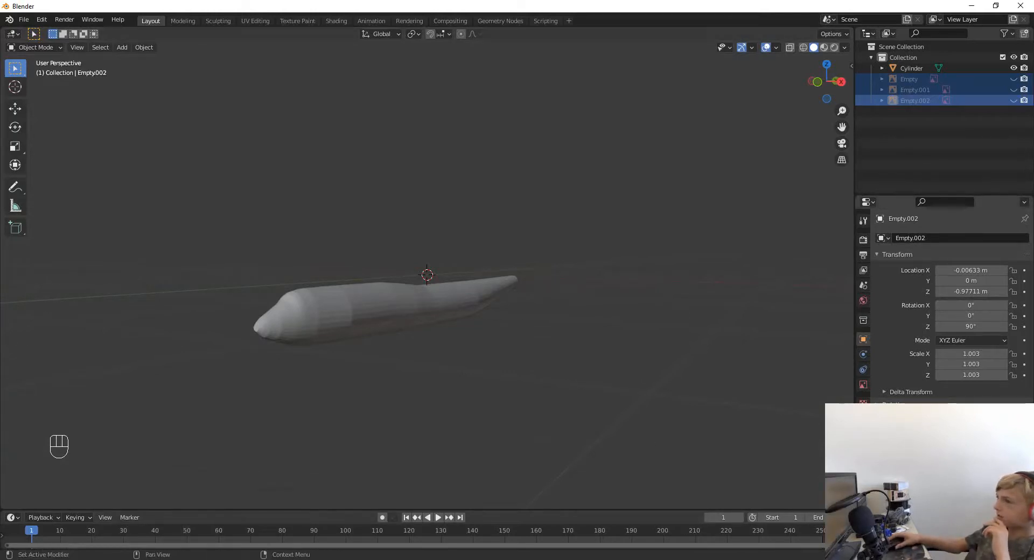
middle_click_drag(565, 209, 374, 288)
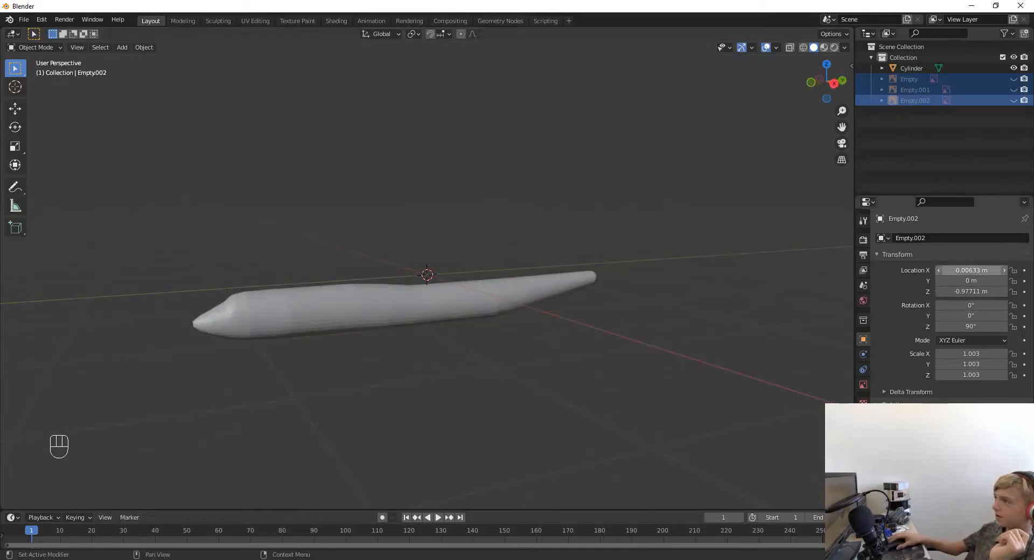
Switch to Photos, examine the finished airplane render's nose and cockpit up close in Tranparent background3.png, and close the image
left_click_drag(1032, 149, 531, 143)
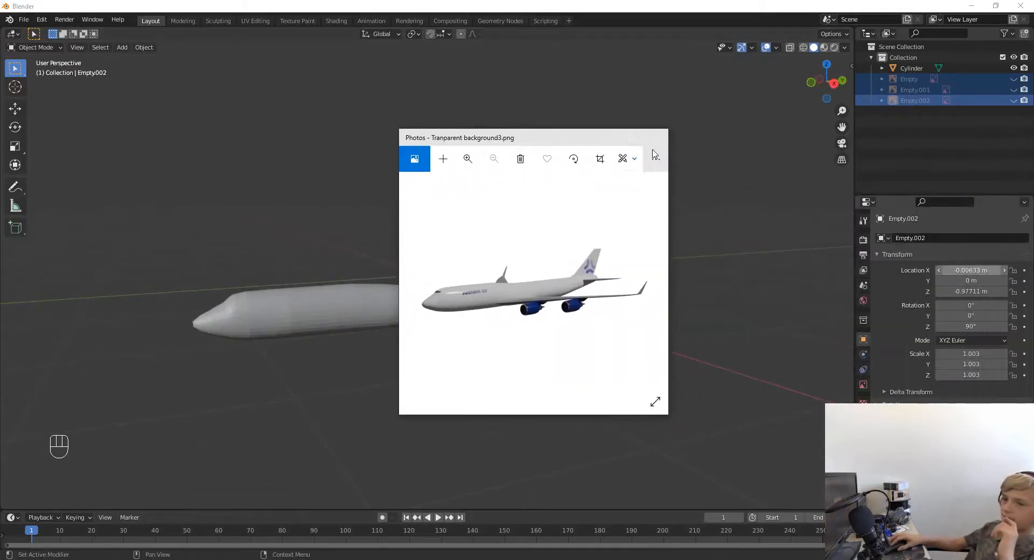
left_click(621, 143)
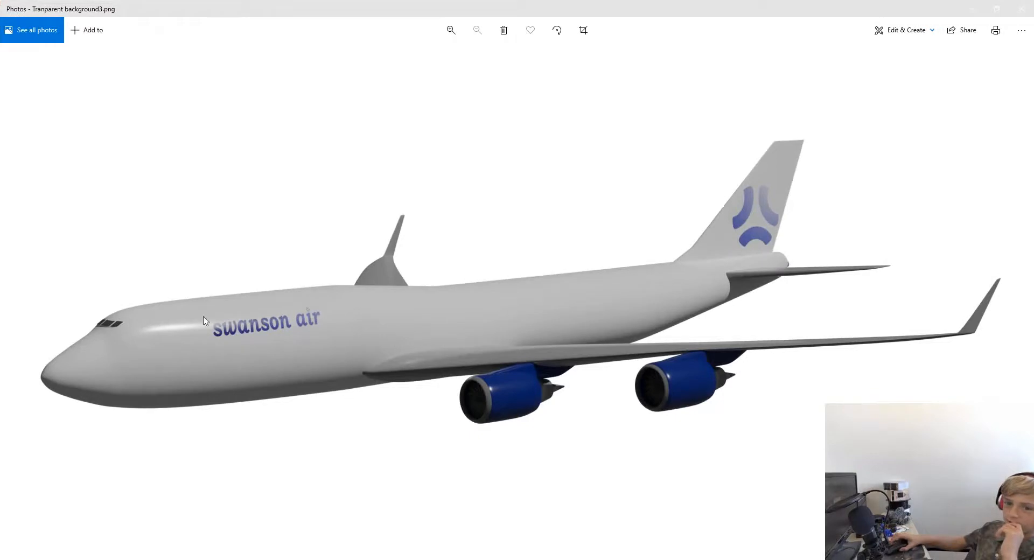
scroll(174, 320, "up", 10, "ctrl")
left_click_drag(221, 362, 801, 241)
left_click_drag(494, 223, 874, 73)
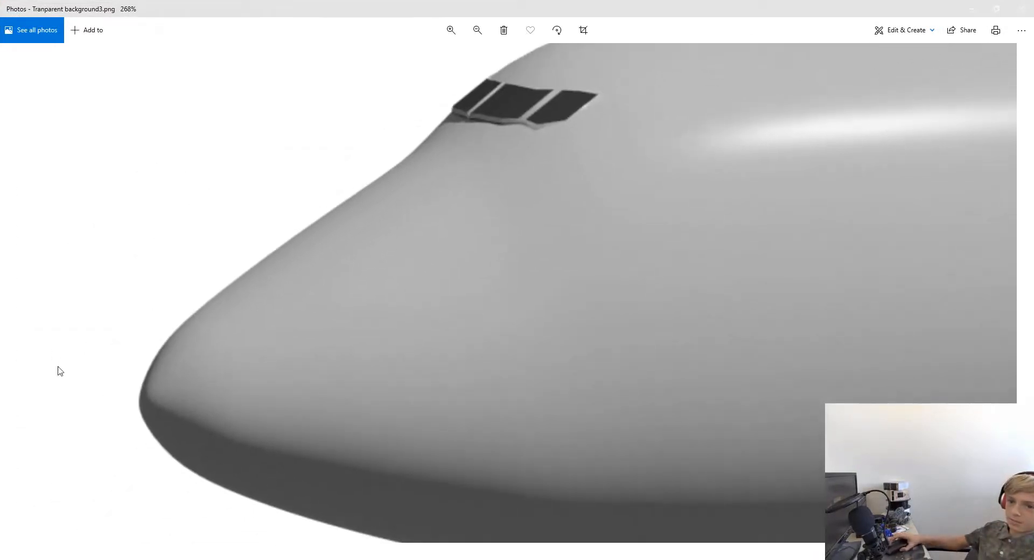
scroll(778, 222, "down", 10, "ctrl")
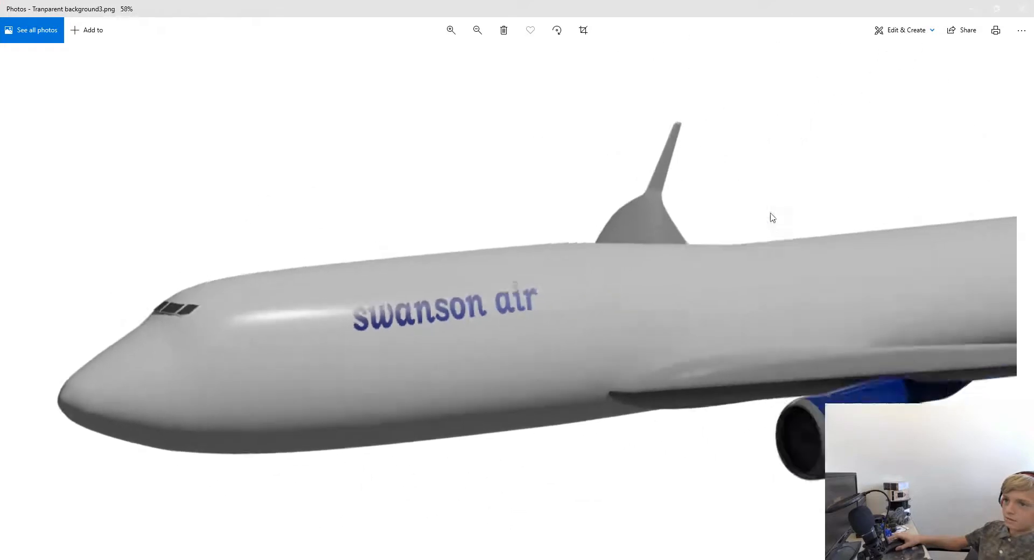
left_click(1031, 4)
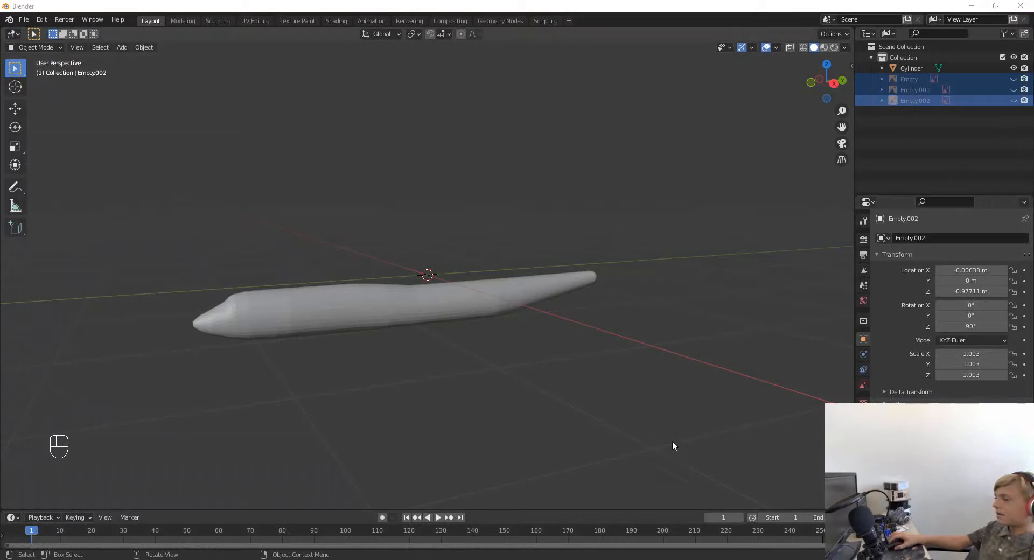
Unhide the three blueprint images and clear the selection
middle_click_drag(362, 339, 425, 320)
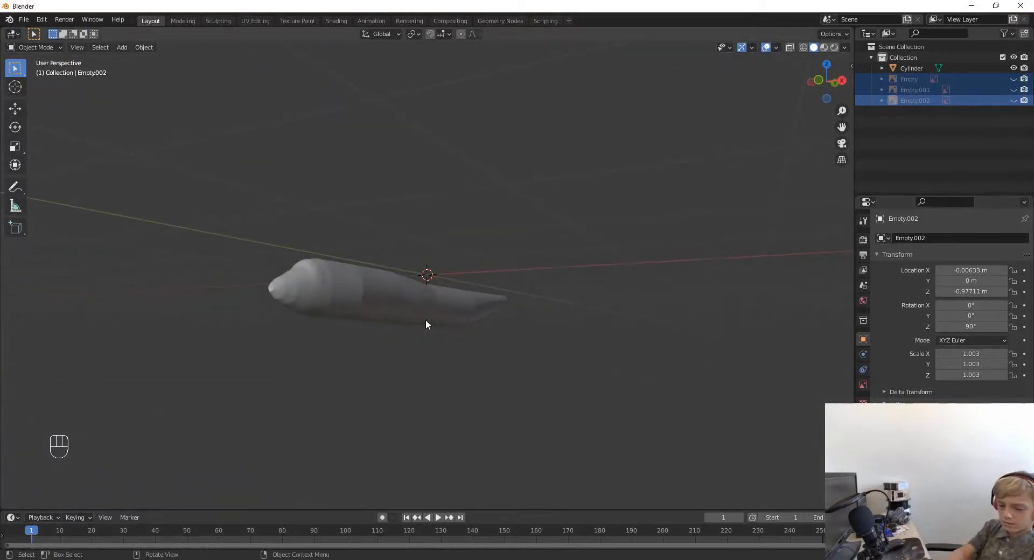
key("alt+h")
middle_click_drag(508, 138, 437, 119)
left_click(437, 89)
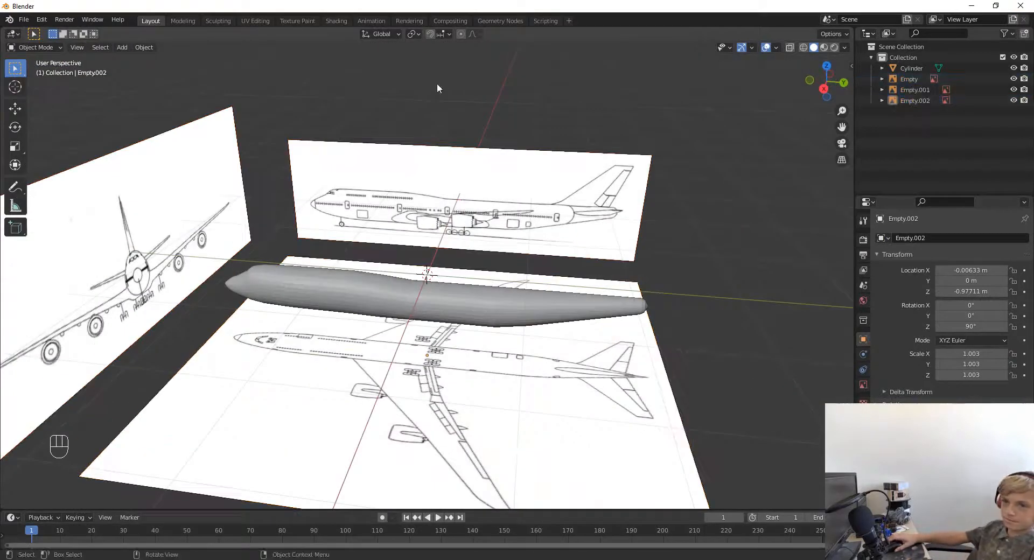
Add a Subdivision modifier to the fuselage cylinder
scroll(510, 261, "up", 4)
middle_click_drag(510, 261, 368, 287)
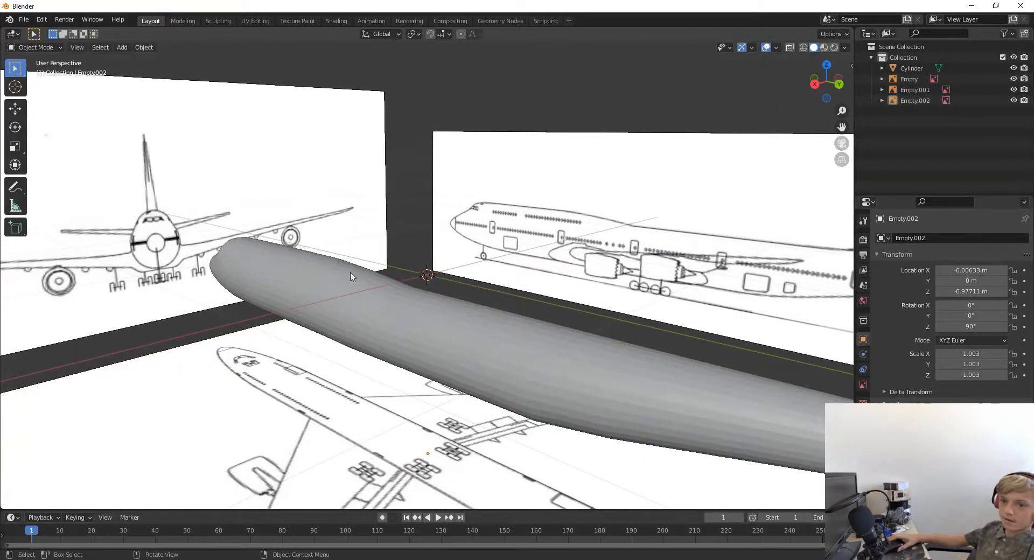
left_click(350, 276)
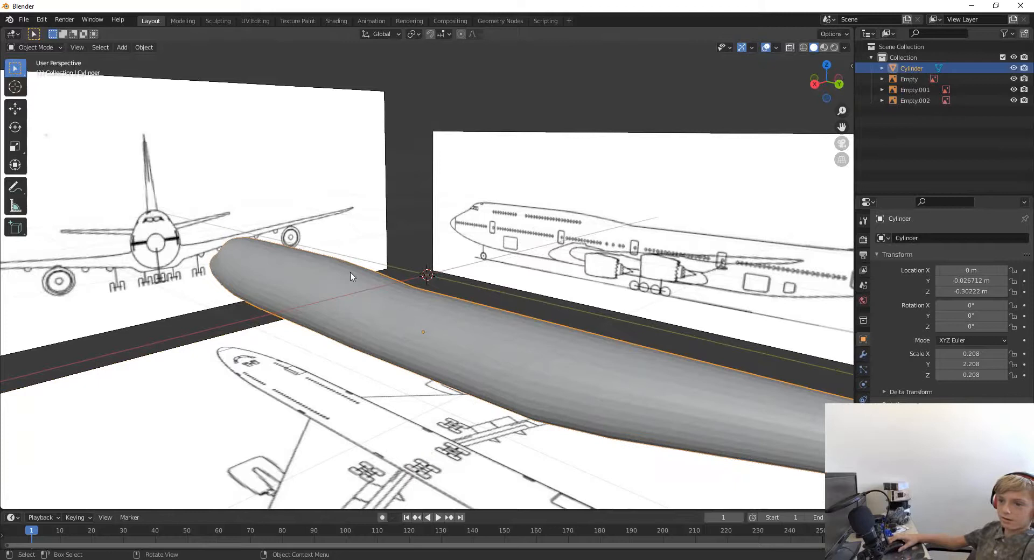
left_click(863, 356)
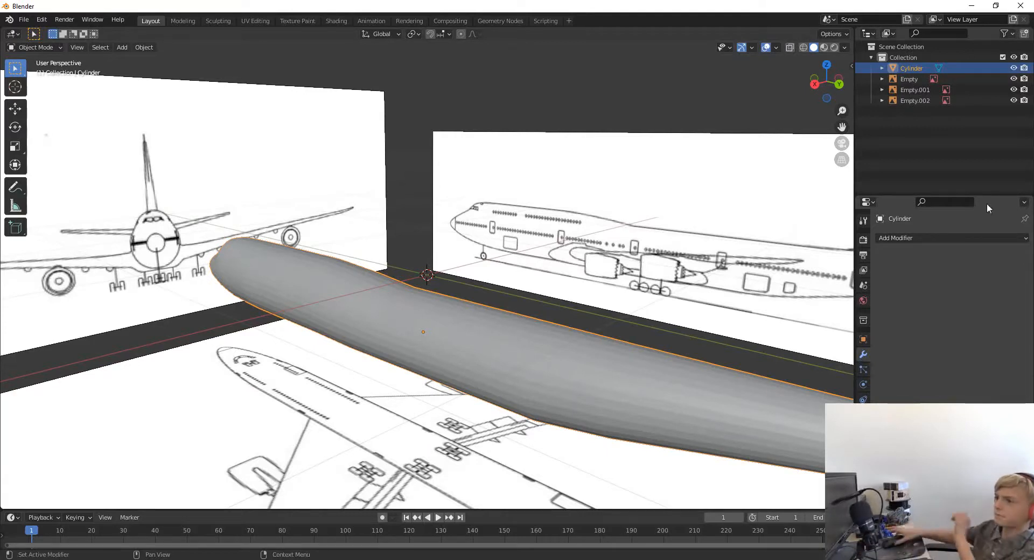
left_click(929, 237)
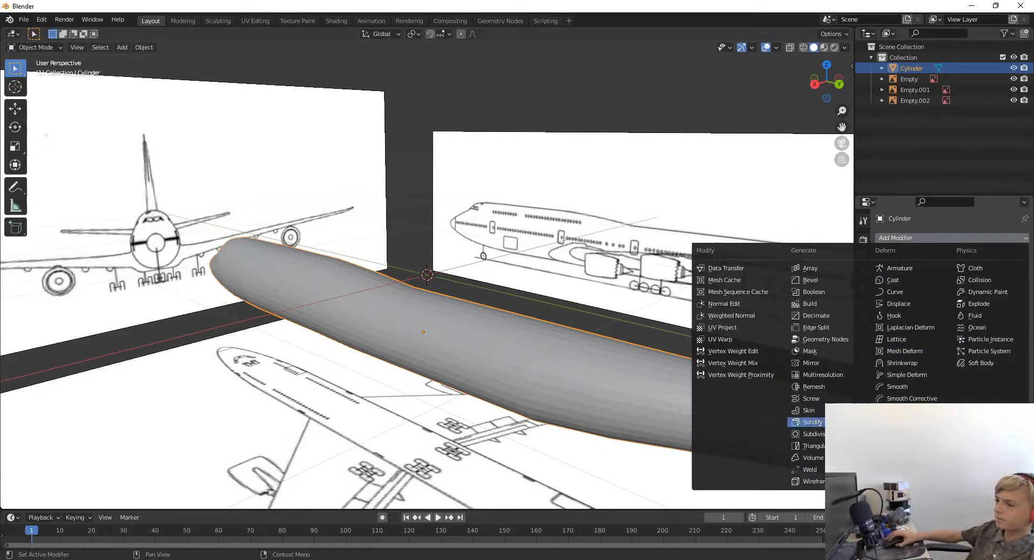
left_click(812, 433)
Compare the subdivided fuselage outline with the side blueprint in wireframe display from the right orthographic view
middle_click_drag(541, 308, 608, 293)
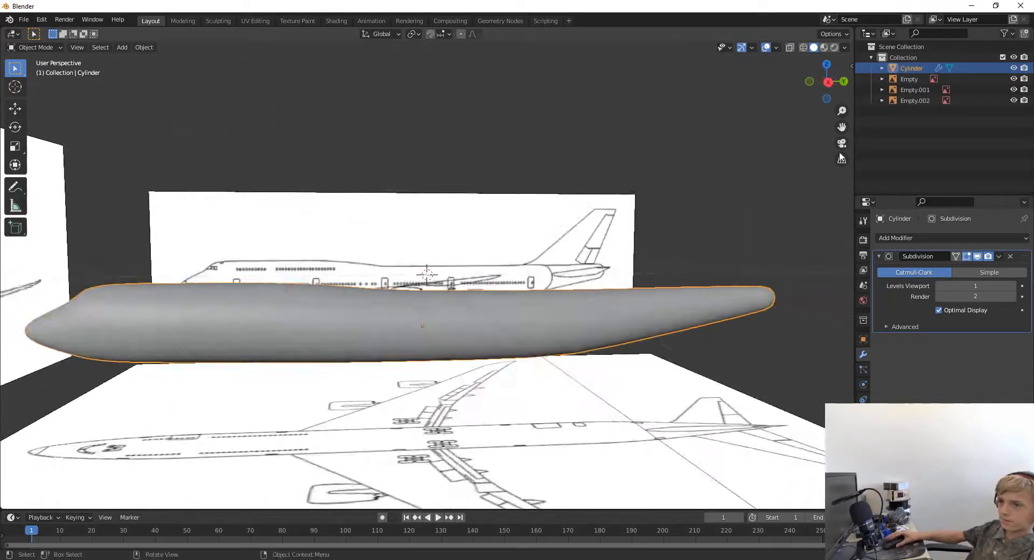
left_click(828, 83)
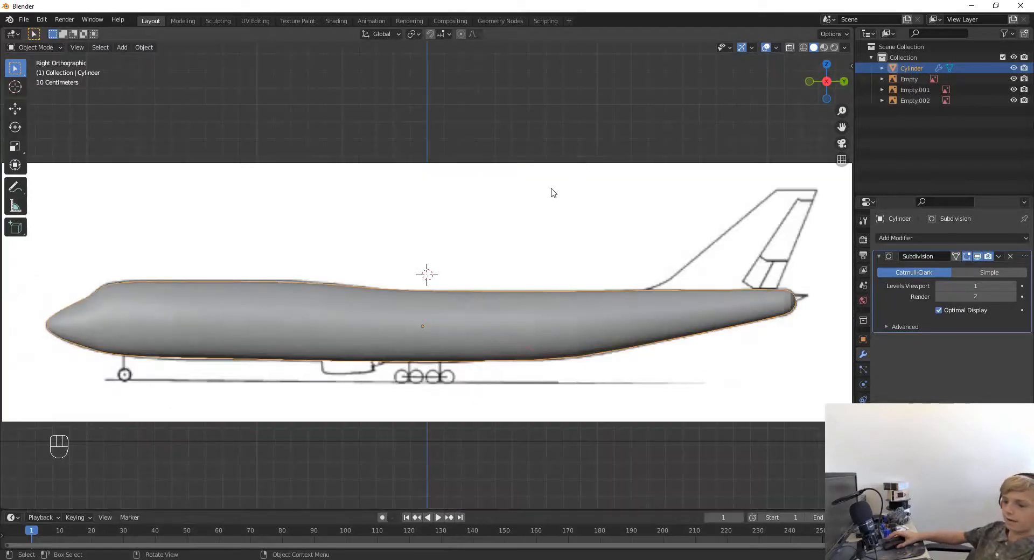
left_click(801, 48)
scroll(330, 356, "up", 4)
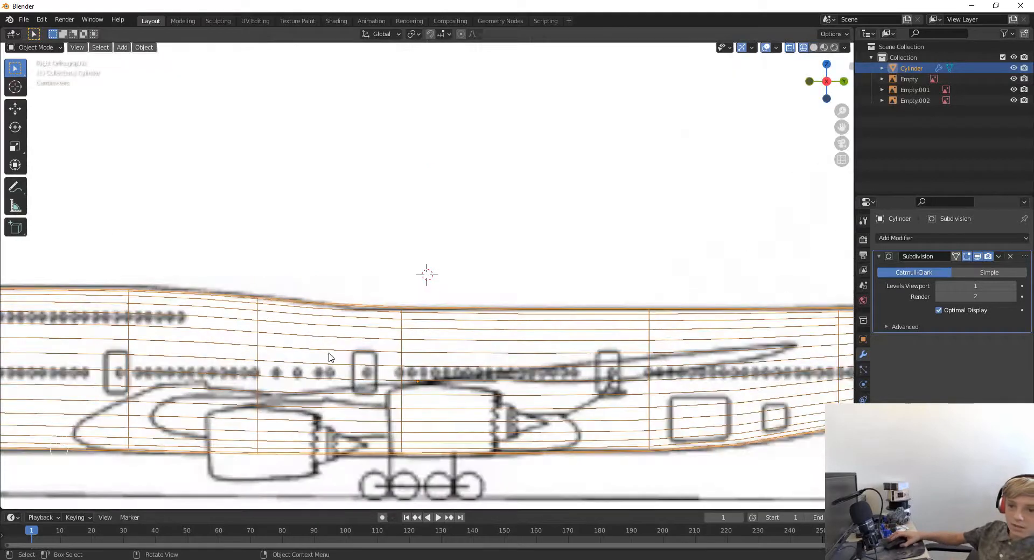
scroll(370, 316, "down", 1)
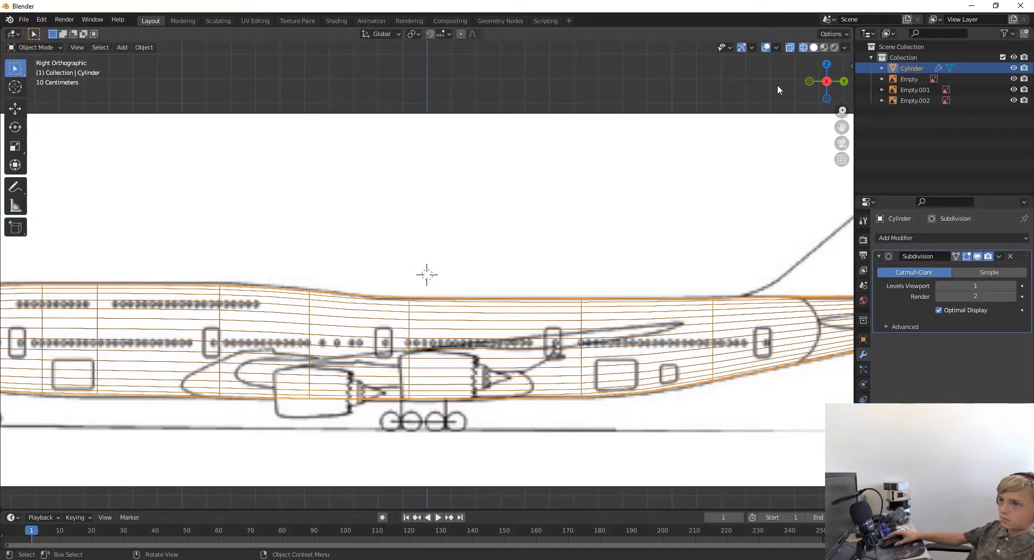
Return the viewport to solid shading and shade the fuselage smooth, checking its surface from several angles
key("shift+z")
mouse_move(760, 101)
middle_mouse_down()
mouse_move(673, 134)
mouse_move(357, 167)
mouse_move(503, 226)
mouse_move(556, 228)
mouse_move(580, 257)
mouse_move(589, 299)
middle_mouse_up()
right_click(337, 289)
left_click(337, 289)
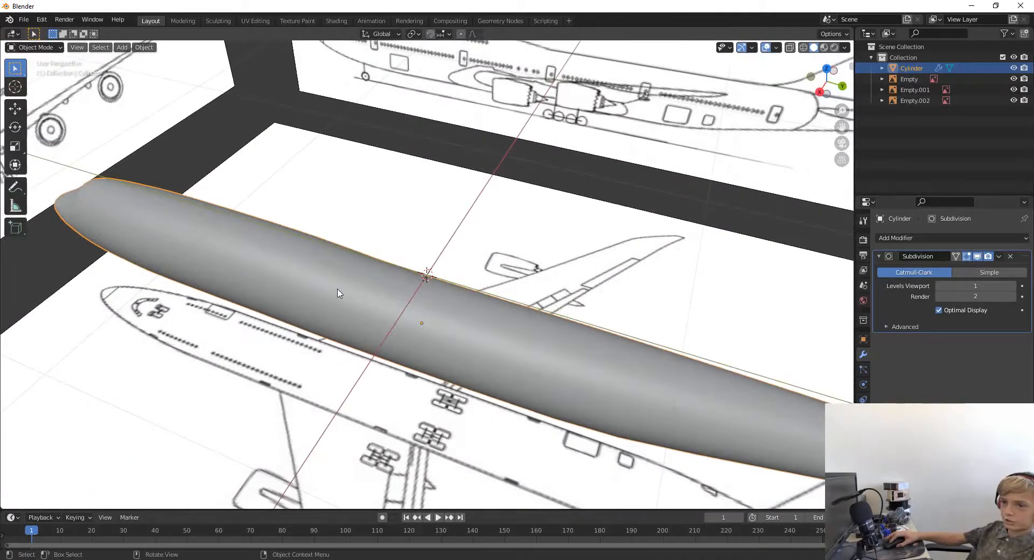
middle_click_drag(226, 249, 370, 196)
middle_click_drag(371, 197, 523, 260)
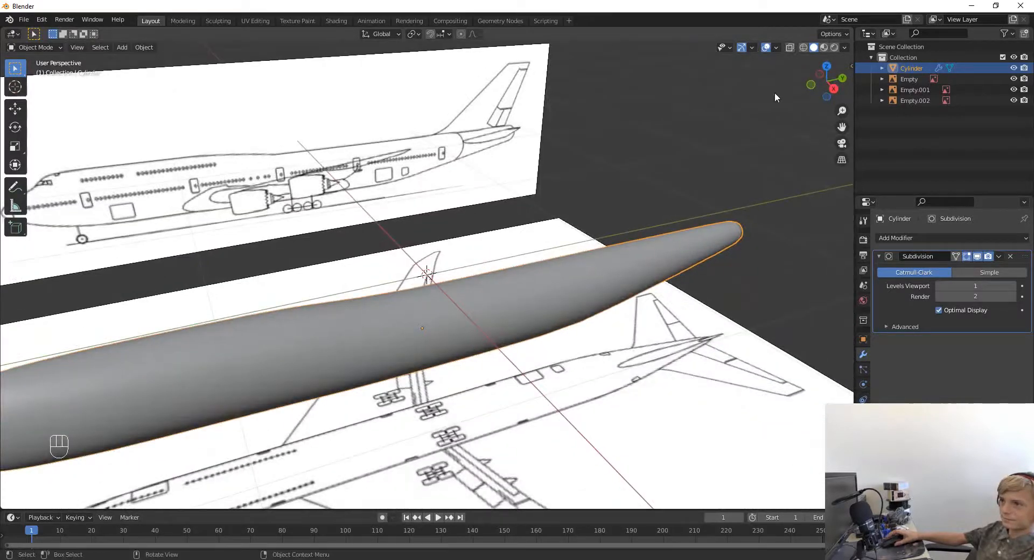
Compare the smoothed fuselage with the side and top blueprints, focusing on the tapered rear section seen from above
left_click(832, 89)
scroll(812, 92, "down", 2)
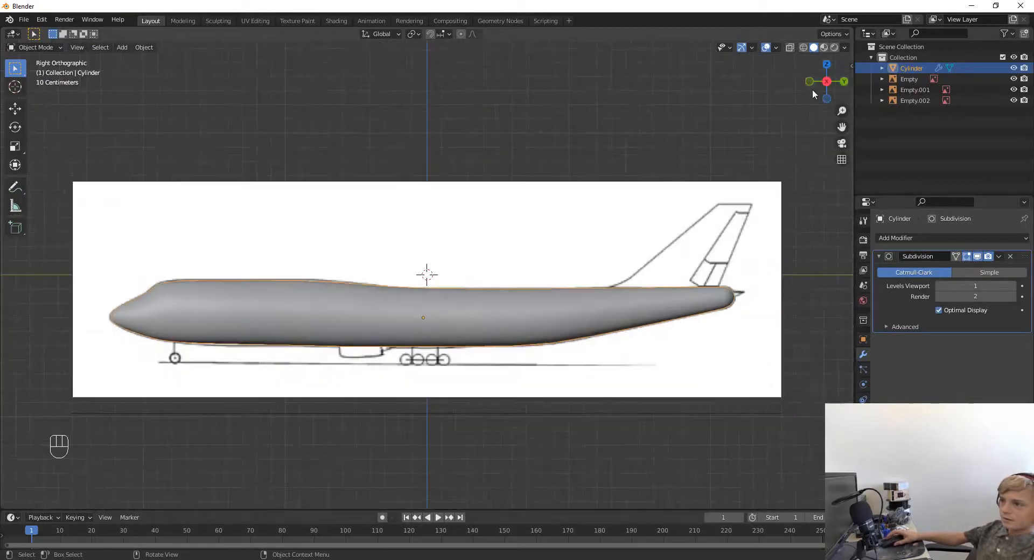
left_click(826, 65)
scroll(524, 161, "down", 3)
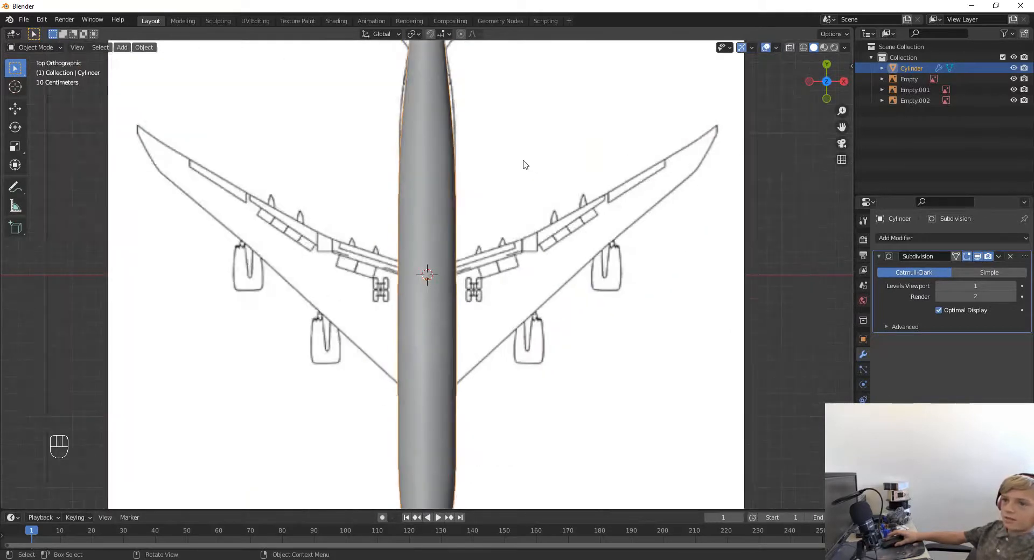
middle_click_drag(503, 141, 514, 357, "shift")
scroll(515, 356, "up", 3)
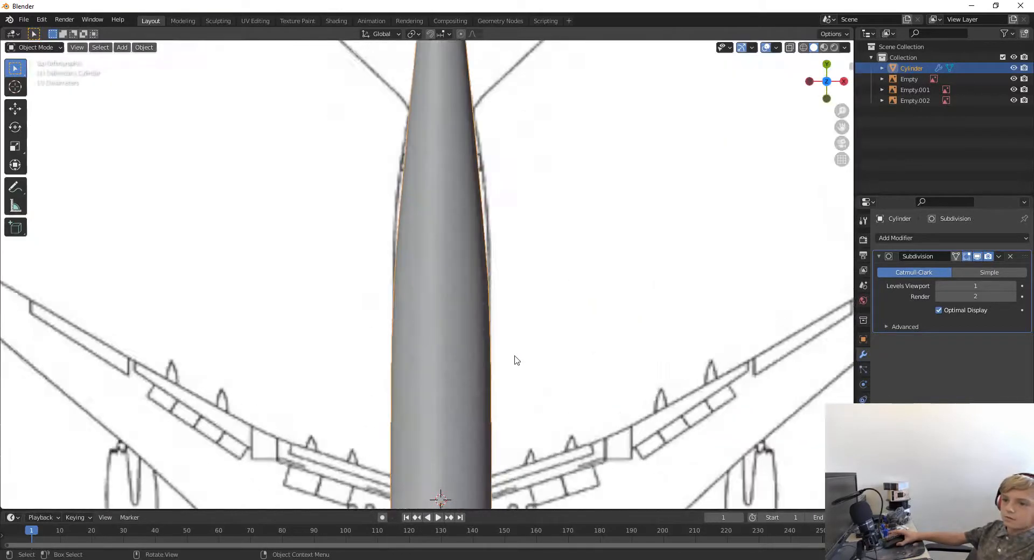
middle_click_drag(521, 231, 528, 274, "shift")
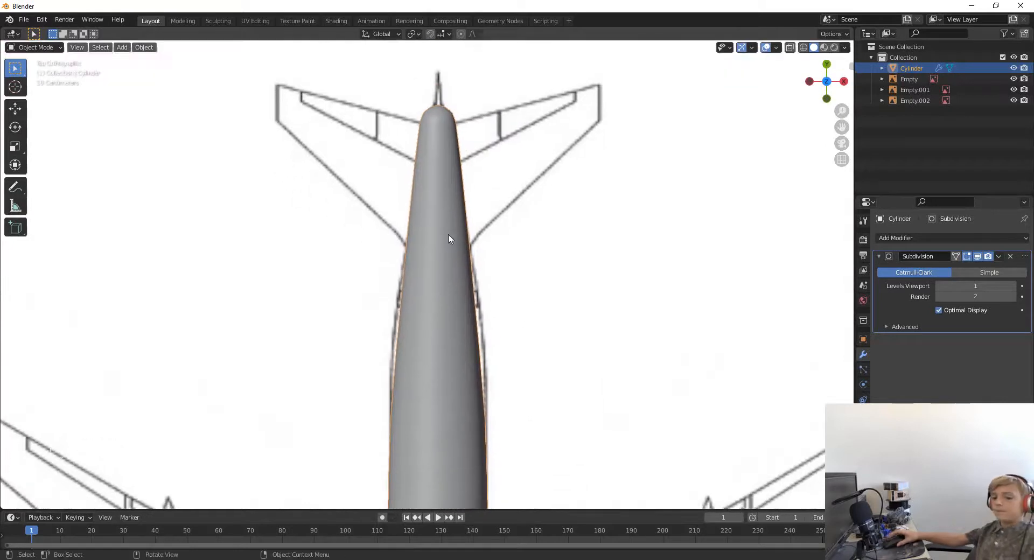
Enter mesh editing on the fuselage in wireframe display and check its rear and middle edge loops against the top blueprint
key("Tab")
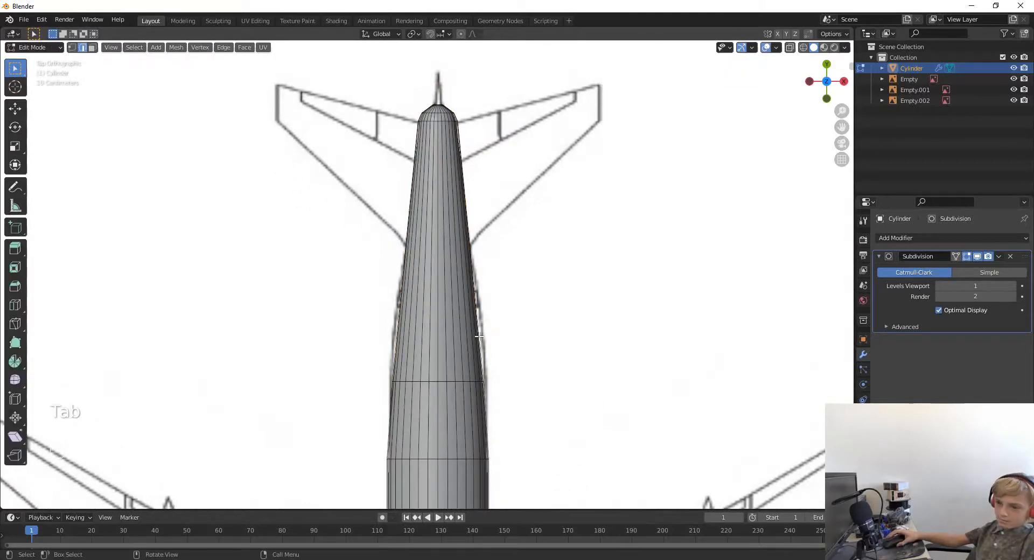
key("z")
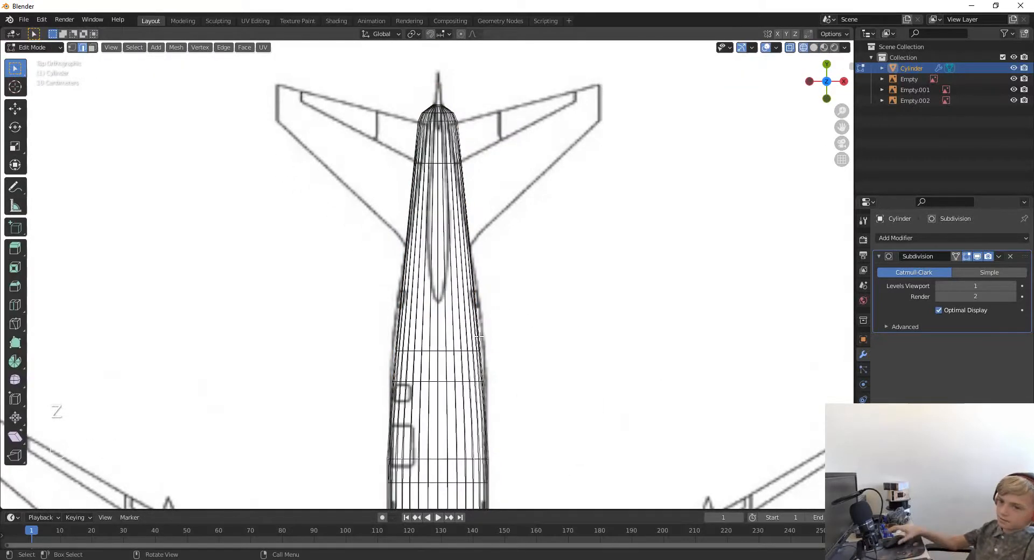
middle_click_drag(601, 379, 595, 292, "shift")
scroll(565, 231, "up", 3)
scroll(558, 221, "down", 2)
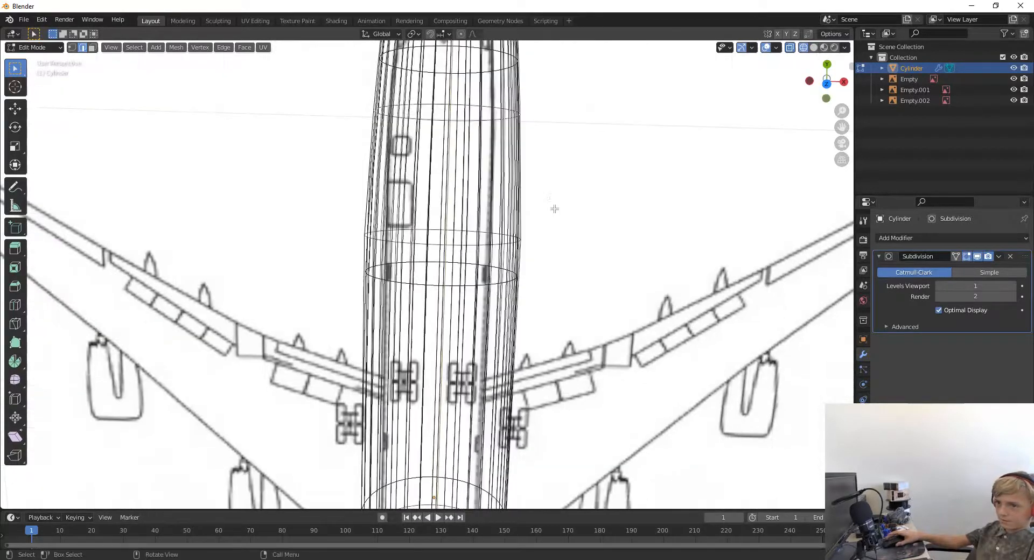
scroll(802, 106, "up", 2)
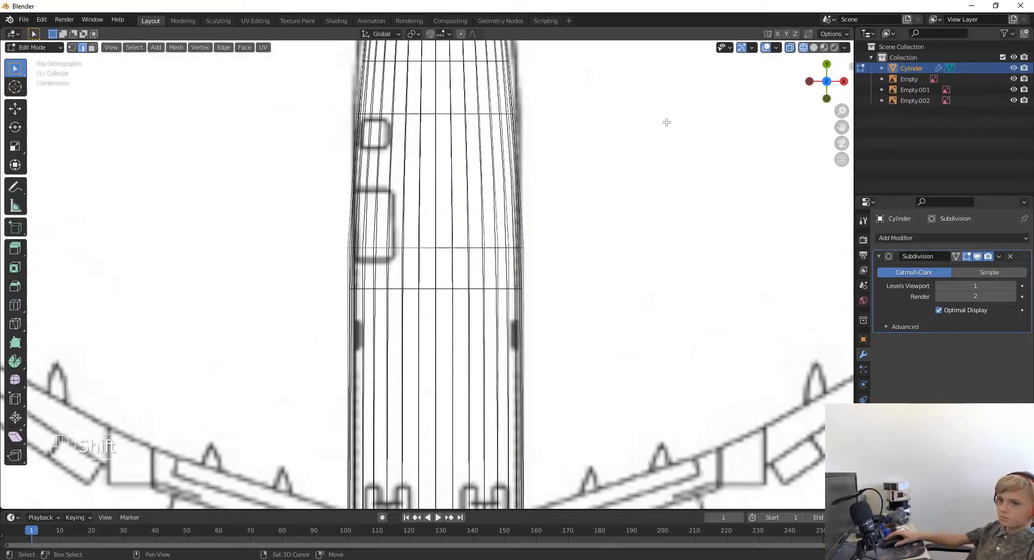
middle_click_drag(628, 270, 621, 306)
middle_click_drag(588, 449, 563, 142, "shift")
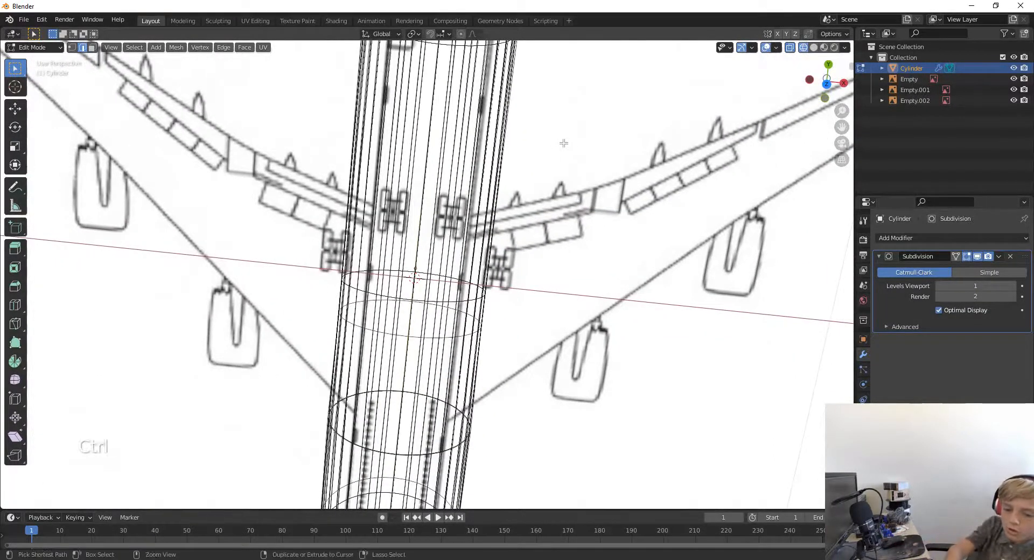
Examine the tail tip and tapered rear fuselage closely against the top blueprint's outline
key("ctrl+alt+q")
middle_click_drag(563, 142, 425, 492, "shift")
left_click(826, 84)
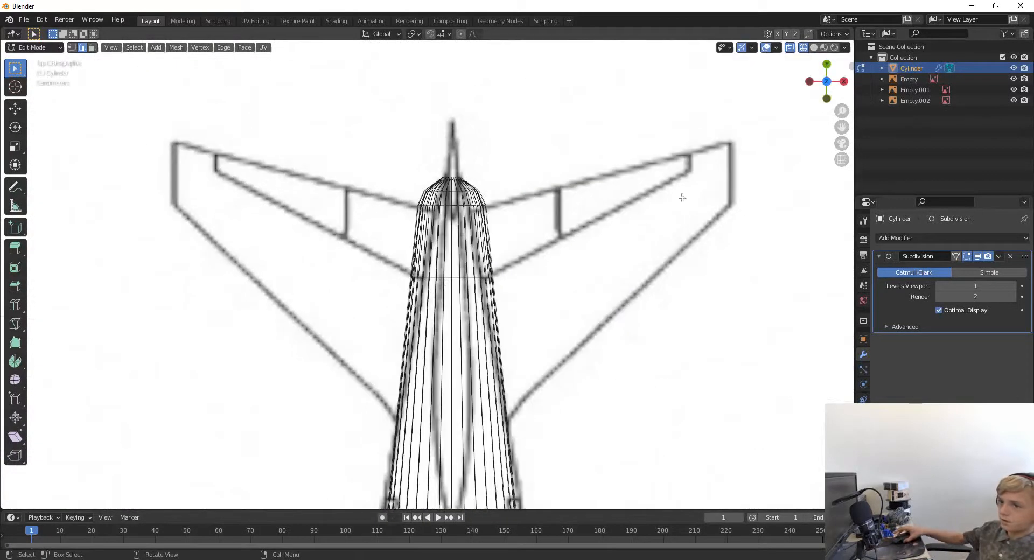
middle_click_drag(613, 116, 605, 208, "shift")
scroll(600, 254, "up", 5)
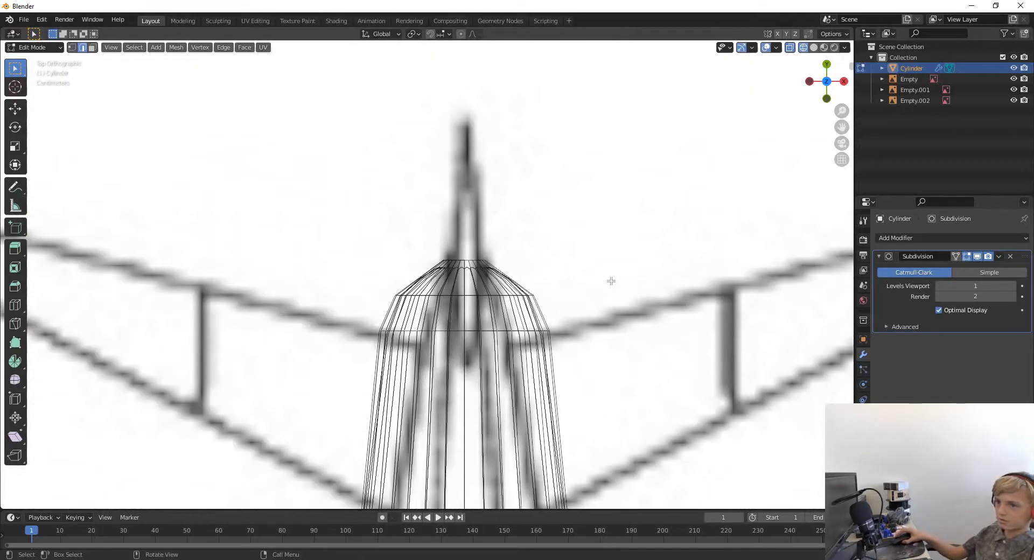
scroll(580, 280, "down", 6)
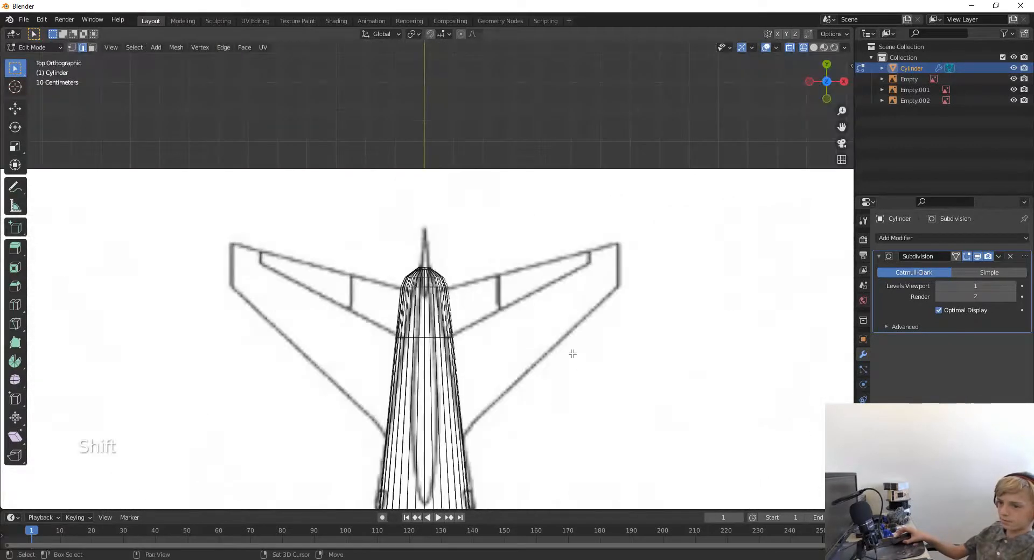
scroll(566, 313, "up", 1)
middle_click_drag(569, 381, 553, 219, "shift")
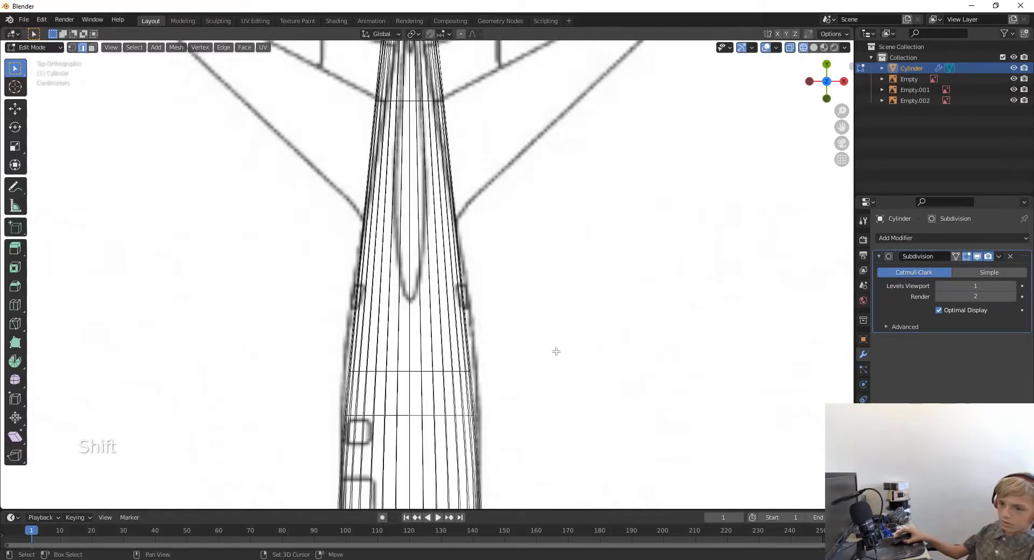
Widen the edge loop just behind the small hatch outline on the rear fuselage along X to meet the blueprint's edges
middle_click_drag(556, 357, 556, 349, "shift")
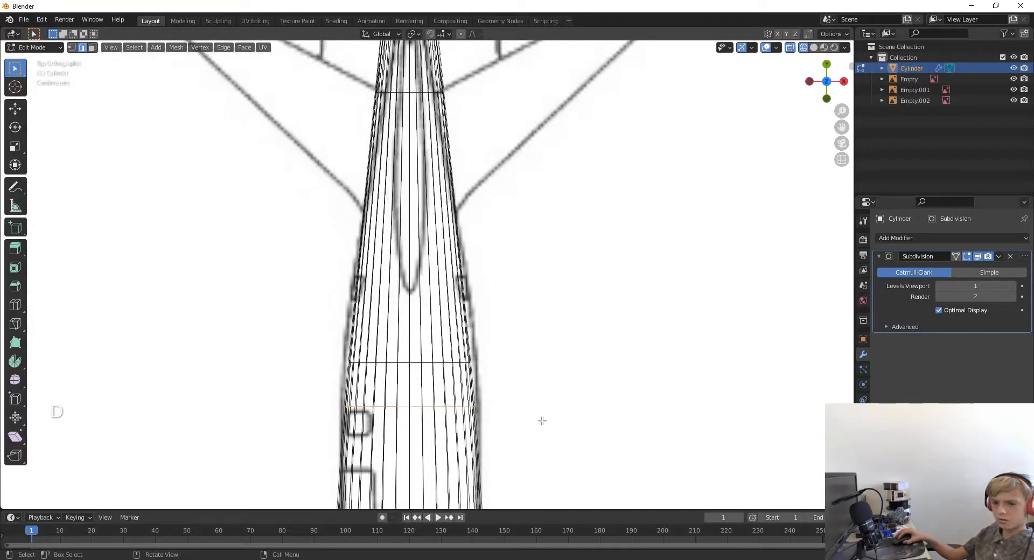
key("s")
key("x")
left_click(547, 420)
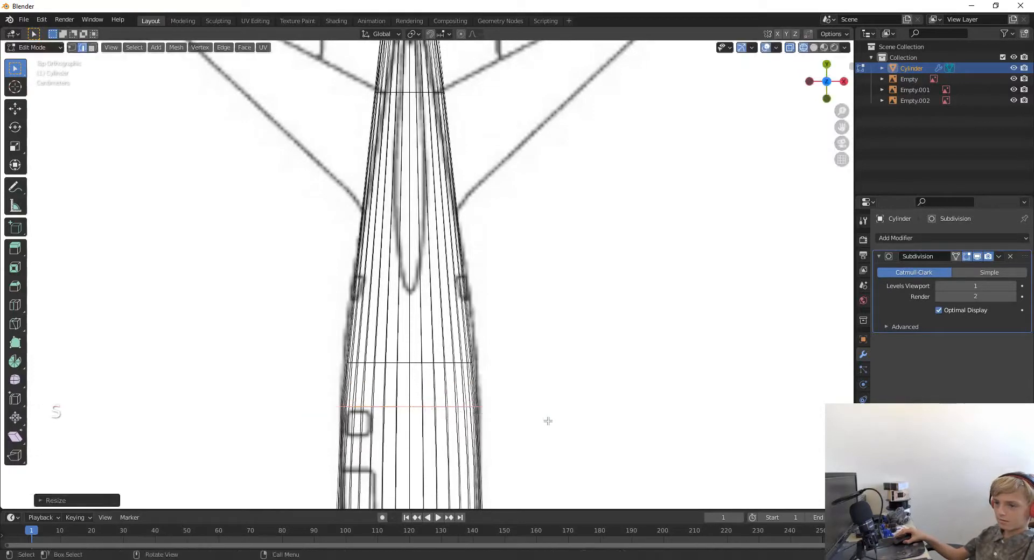
Try to select the whole edge loop next to the widened one, on its tail side
left_click(399, 361, "alt")
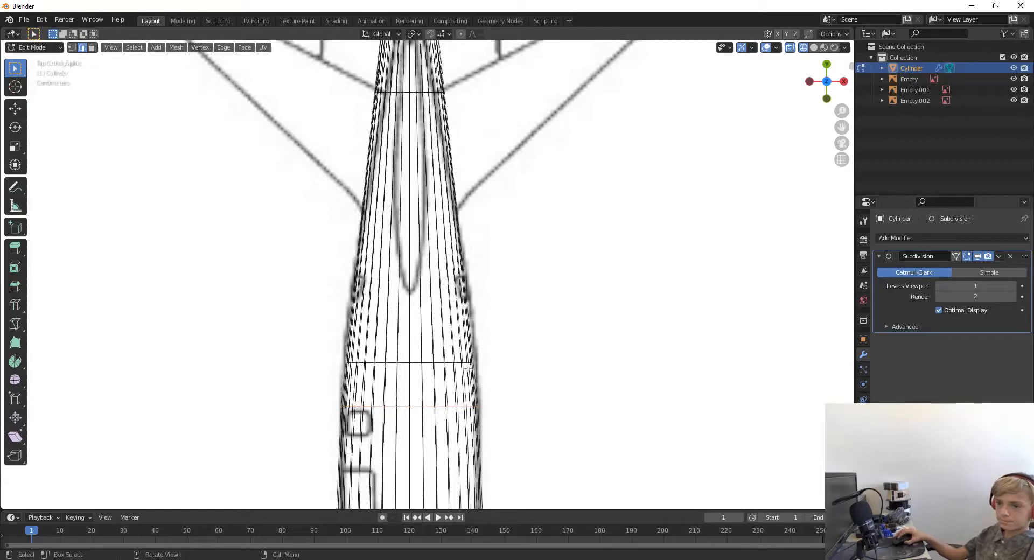
left_click(411, 369, "alt")
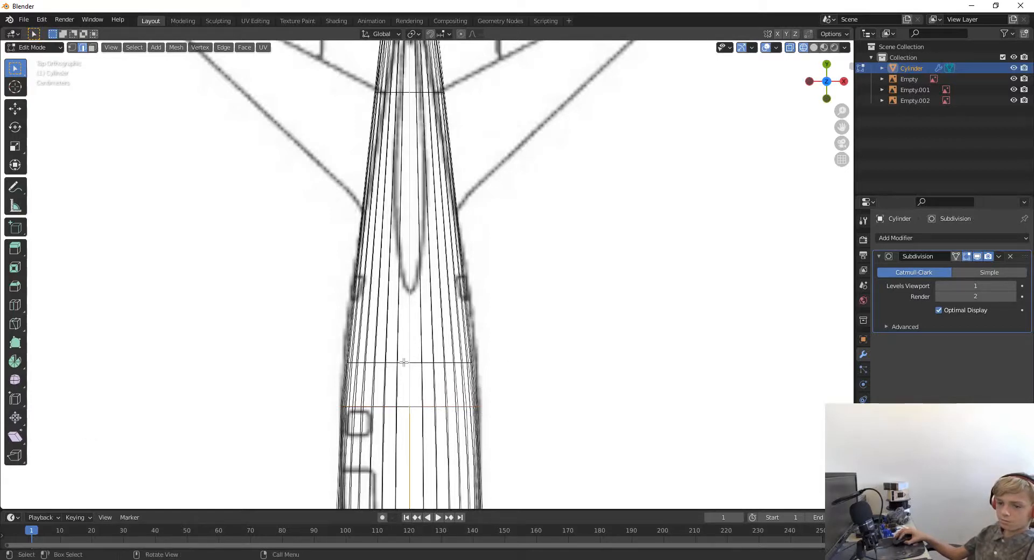
left_click(607, 377)
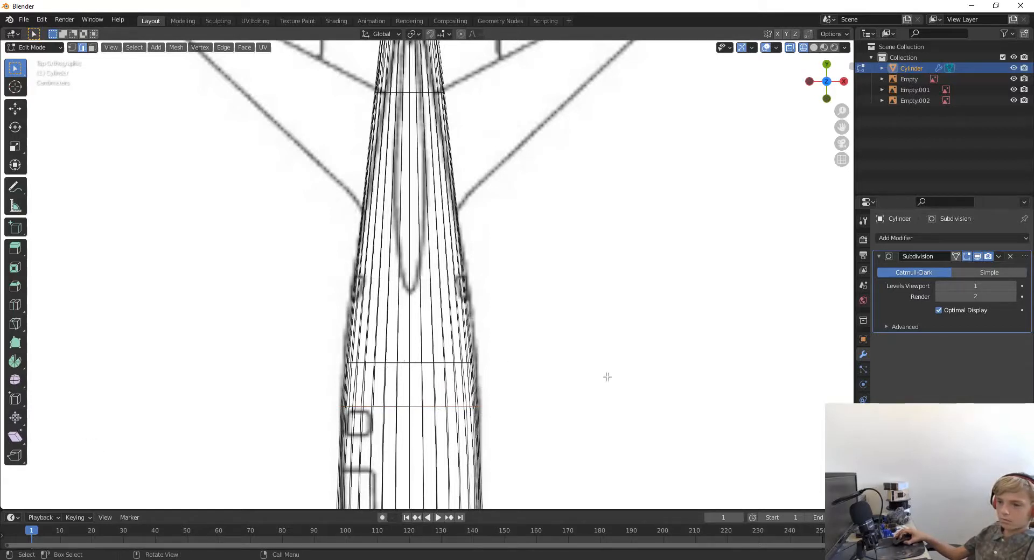
left_click(396, 362, "alt")
left_click(408, 364, "alt")
scroll(485, 370, "up", 3)
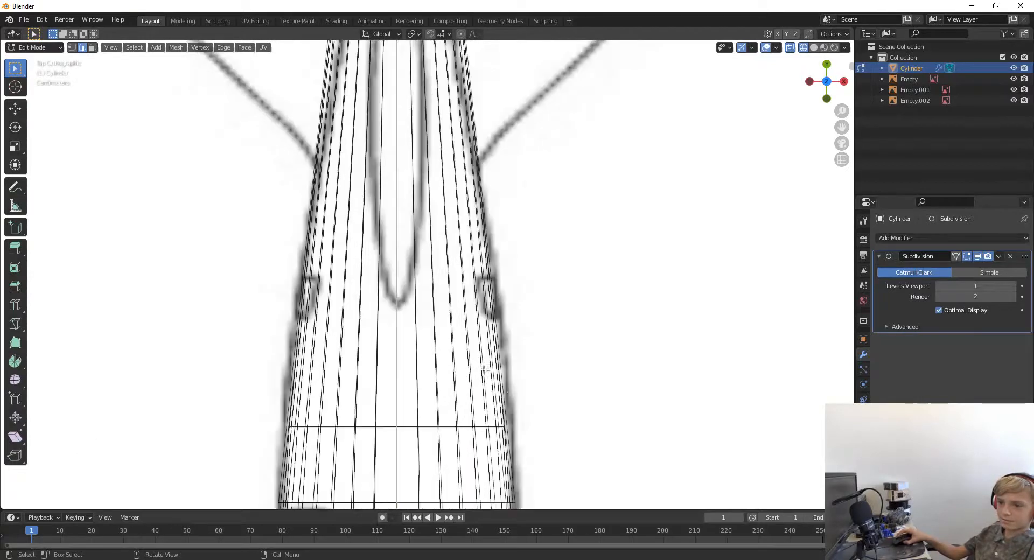
left_click(453, 426, "alt")
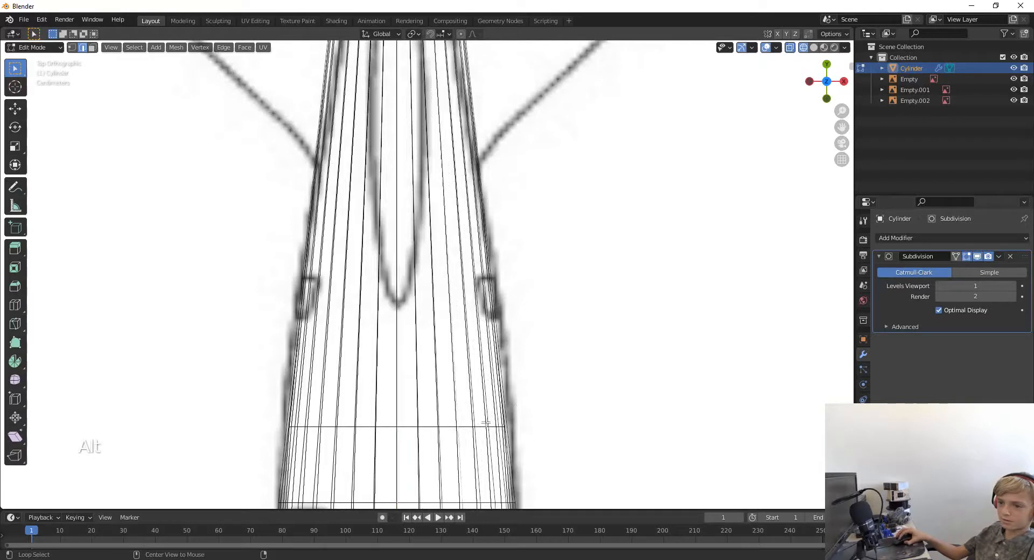
left_click(450, 425, "alt")
left_click(446, 426, "alt")
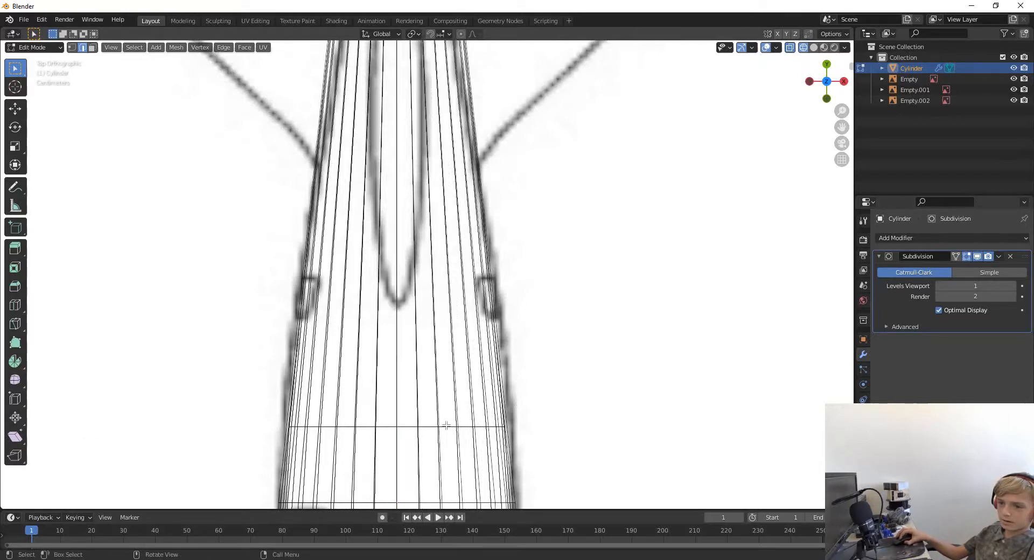
Examine the rear fuselage's edge loops from above and at an angle, trying to select the loop on the tail side of the small hatch outline
scroll(507, 404, "up", 2)
middle_click_drag(544, 475, 477, 260, "shift")
scroll(477, 260, "up", 3)
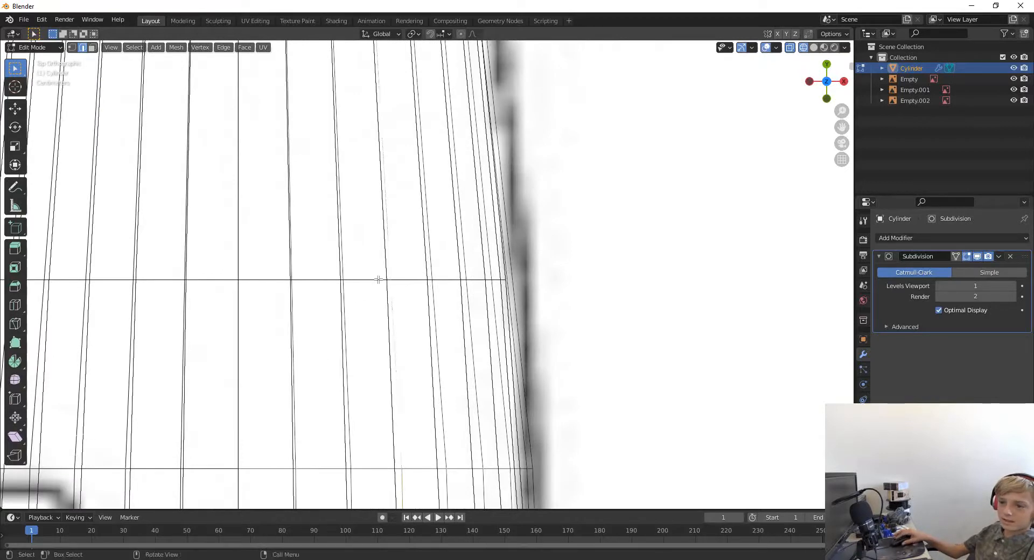
middle_click_drag(454, 300, 435, 213)
middle_click_drag(425, 156, 423, 178)
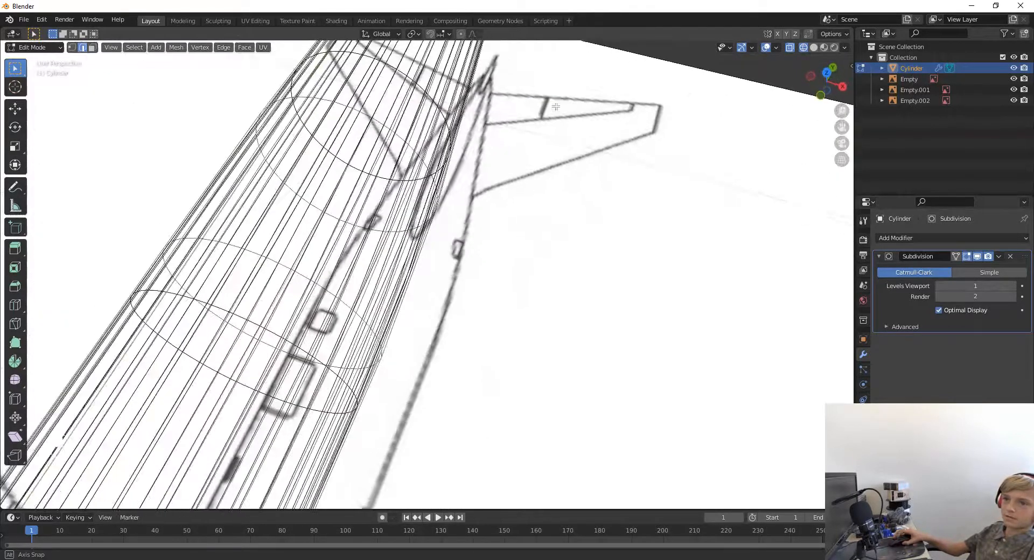
left_click(826, 72)
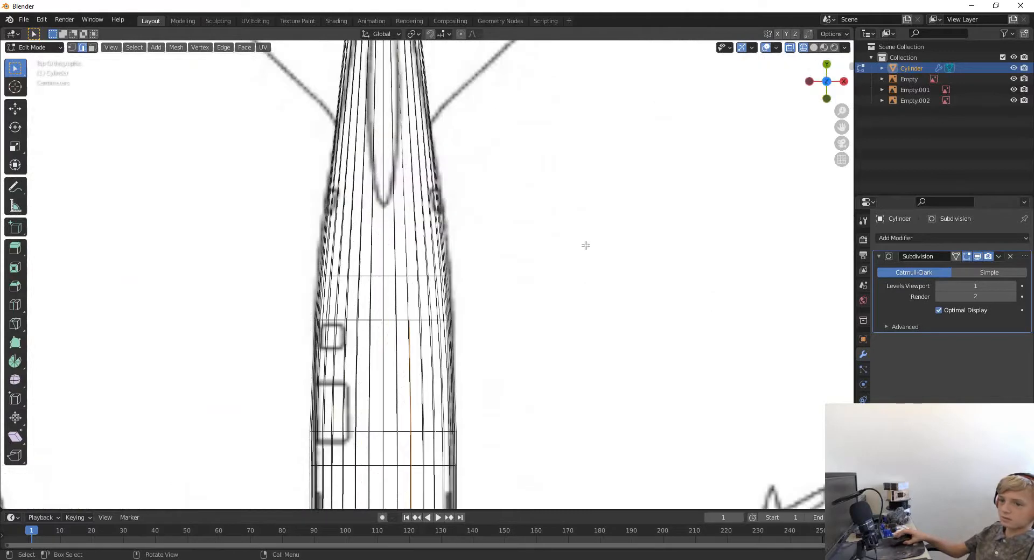
middle_click_drag(640, 263, 568, 228)
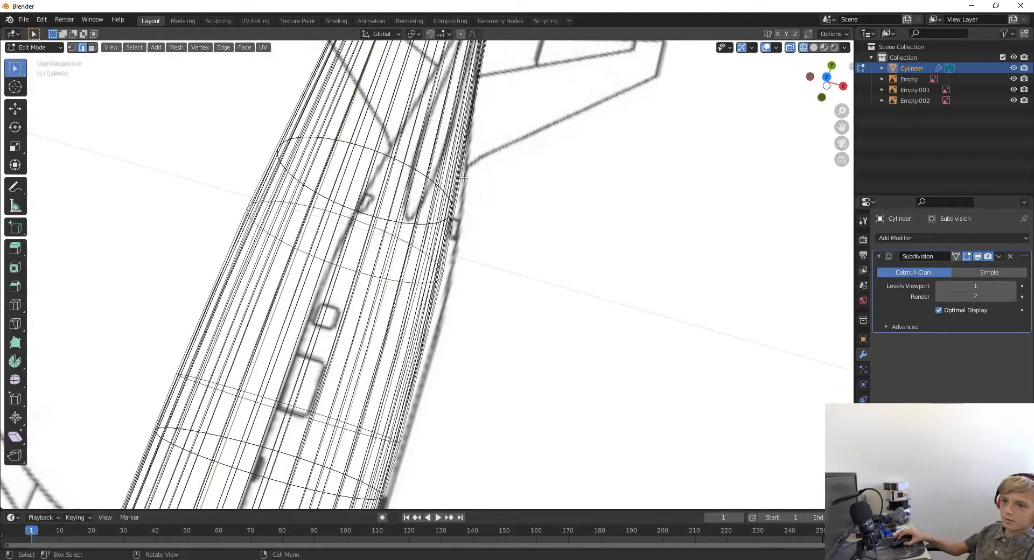
scroll(485, 183, "up", 3)
middle_click_drag(471, 198, 475, 202)
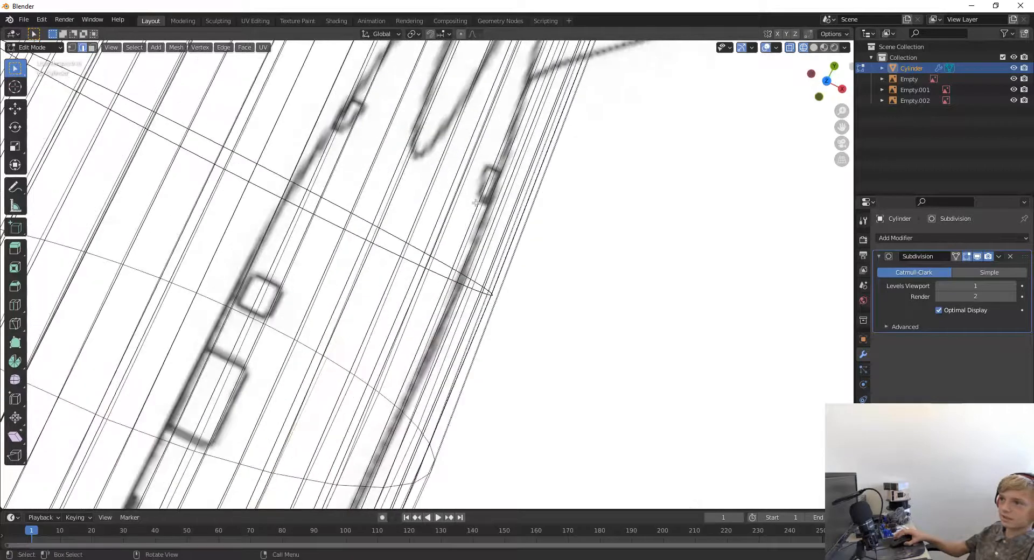
left_click(419, 251, "alt")
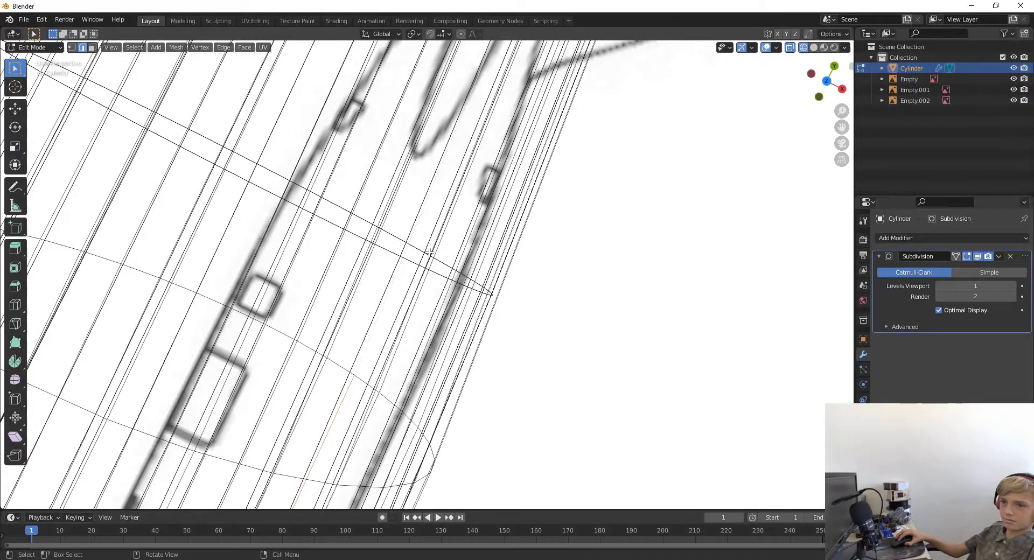
mouse_move(547, 242)
middle_mouse_down()
mouse_move(519, 235)
mouse_move(542, 226)
mouse_move(550, 242)
middle_mouse_up()
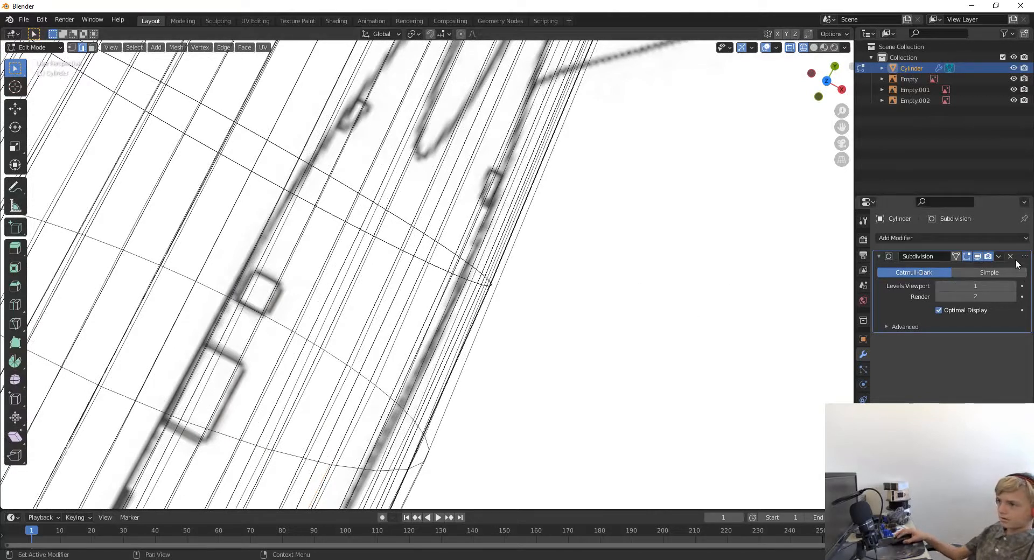
Remove the Subdivision modifier from the fuselage and select the edge loop just behind the small hatch outline
left_click(1010, 257)
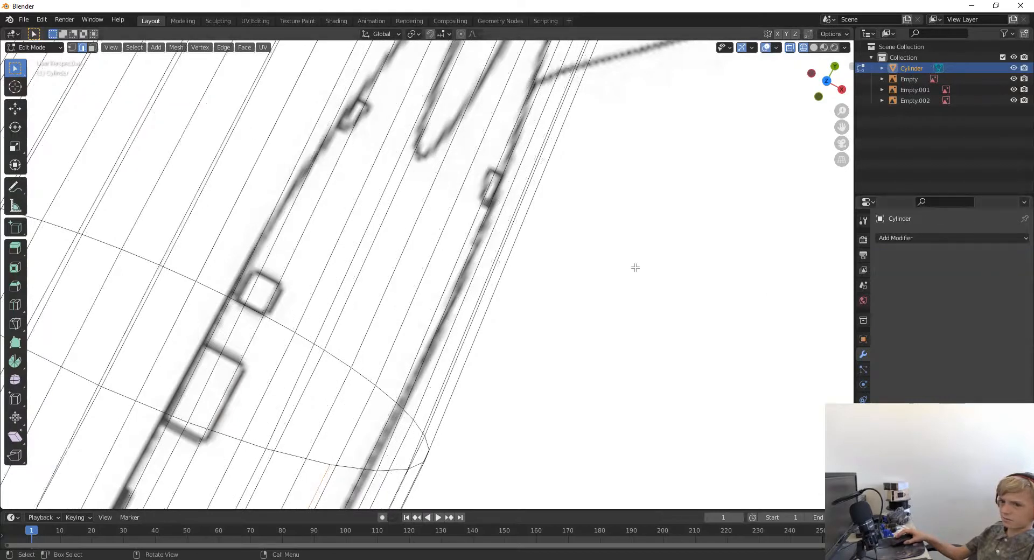
left_click(346, 365, "alt")
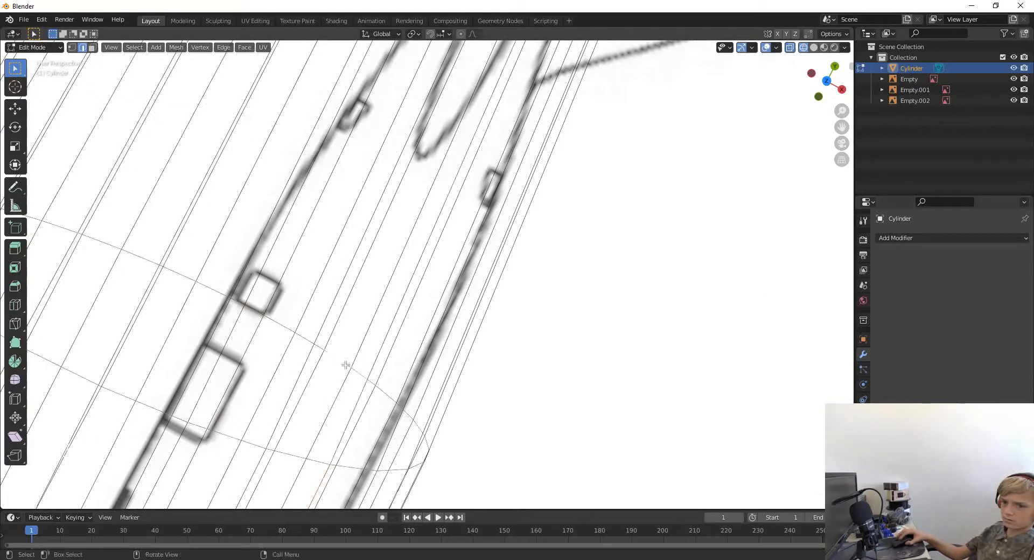
left_click(826, 81)
scroll(515, 366, "down", 2)
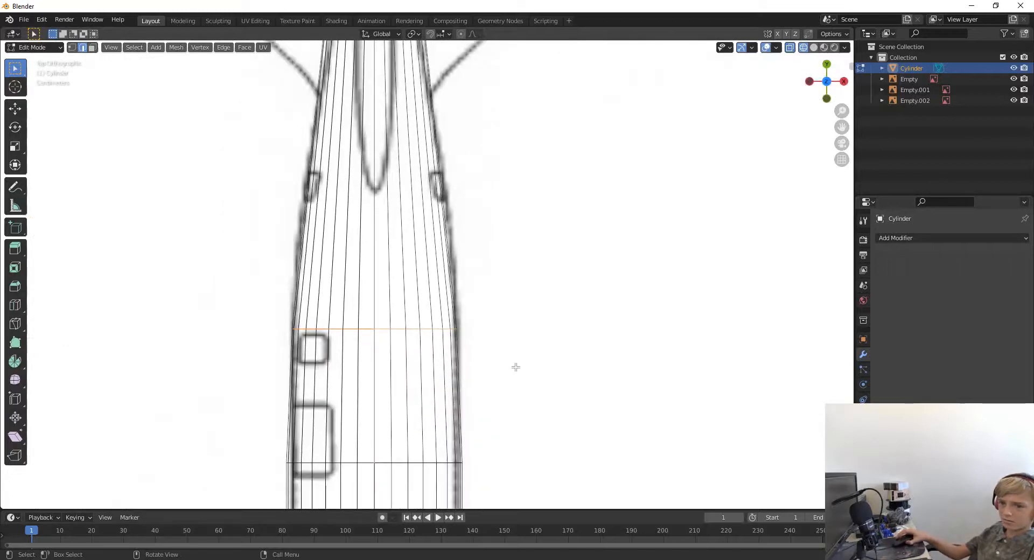
scroll(511, 357, "down", 2)
scroll(507, 338, "up", 1)
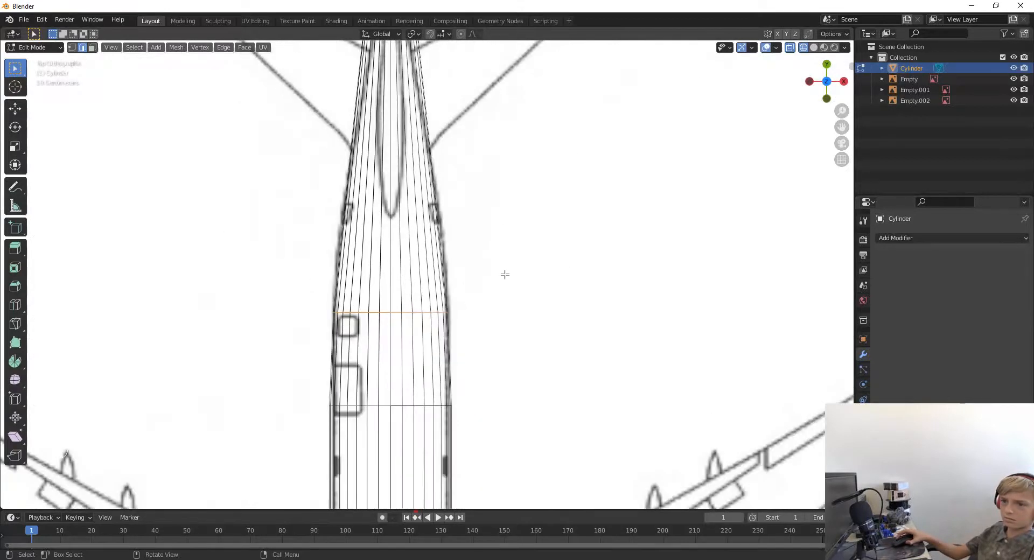
middle_click_drag(497, 179, 534, 238, "shift")
scroll(533, 238, "up", 2)
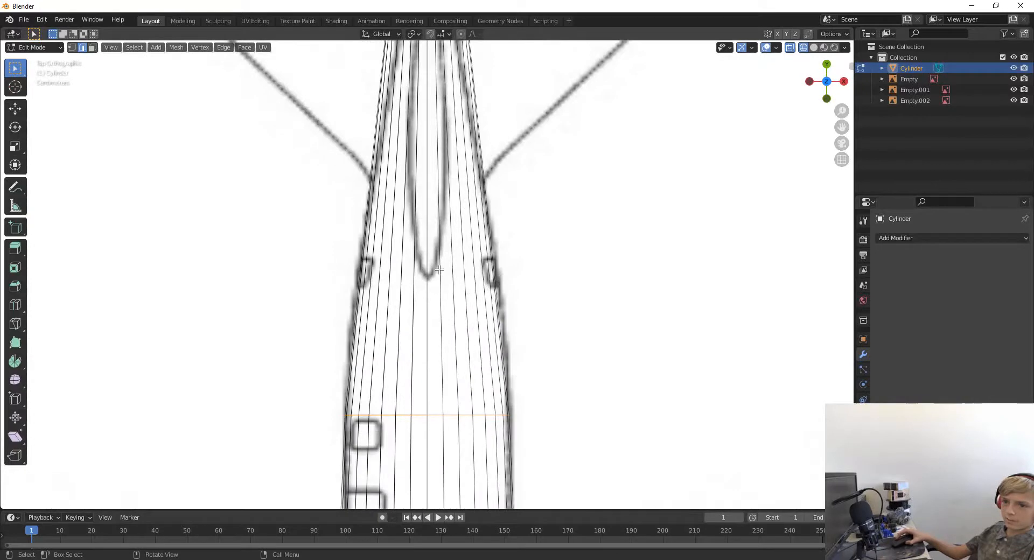
Add an edge loop between the small hatch outline and the rearmost doors, and scale it along X to the top blueprint's edges
key("ctrl+r")
left_click(445, 201)
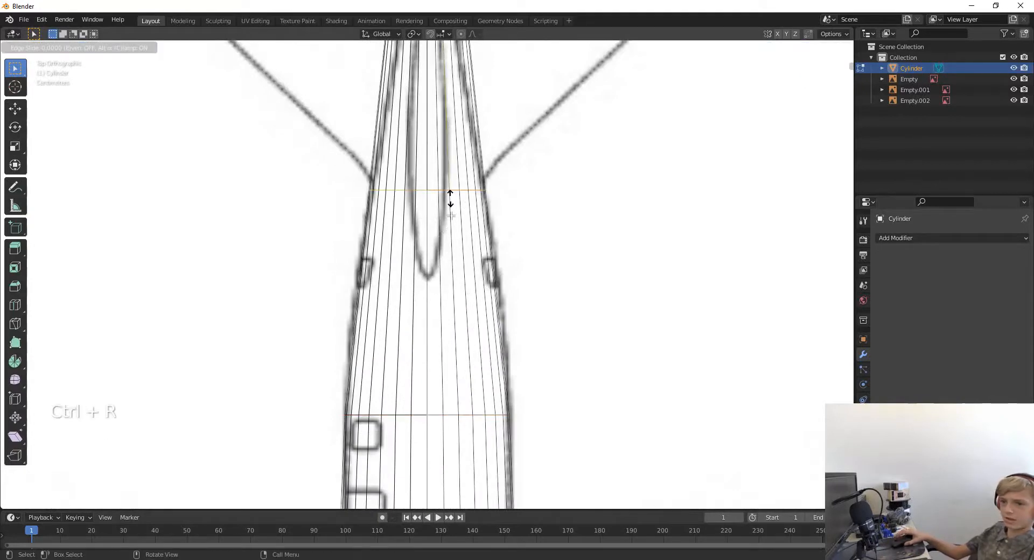
left_click(466, 328)
key("s")
key("x")
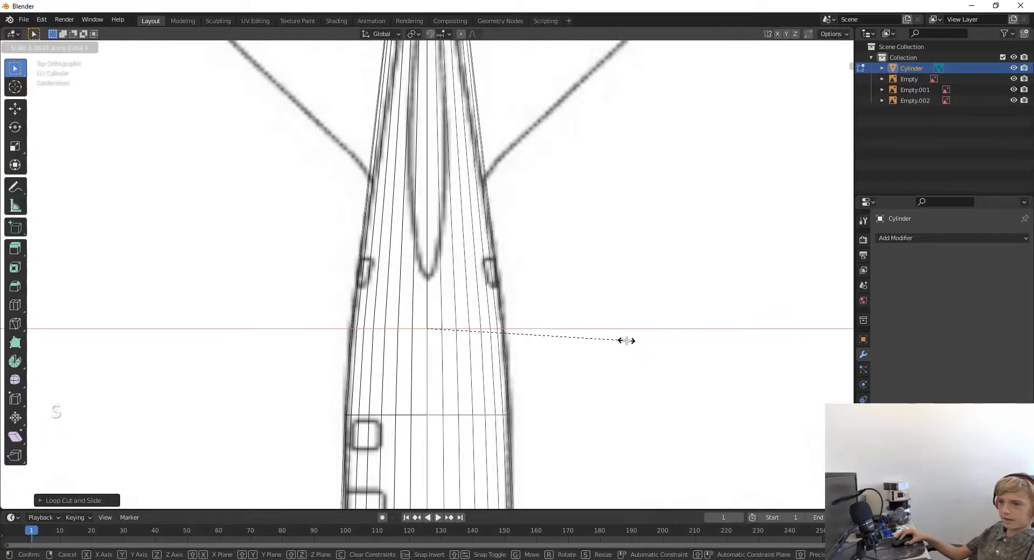
left_click(623, 339)
middle_click_drag(541, 175, 543, 179)
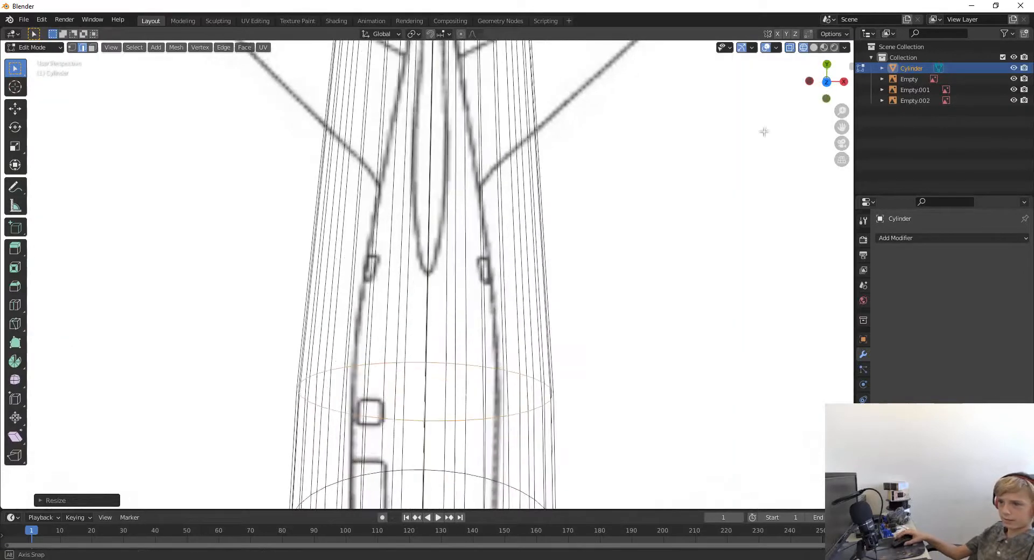
left_click(826, 82)
Narrow the edge loop at the rear end of the tail taper along X to match the top blueprint
middle_click_drag(669, 118, 654, 246, "shift")
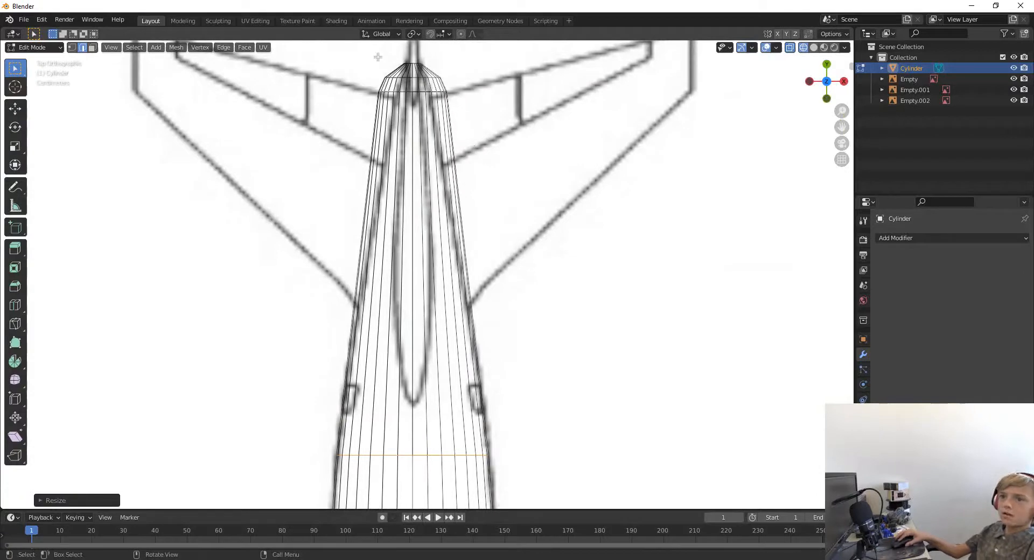
left_click(429, 92, "alt+shift")
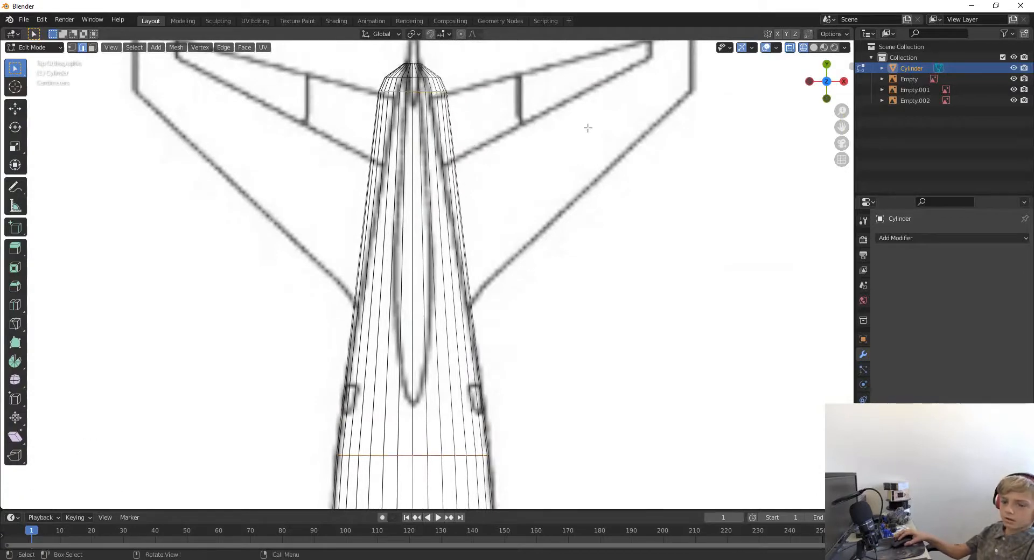
key("s")
key("x")
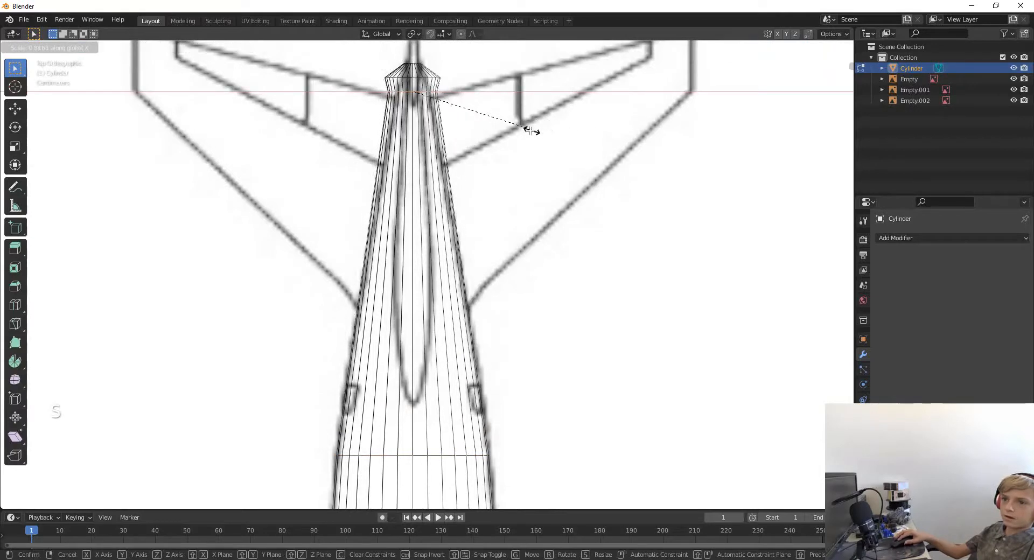
left_click(513, 131)
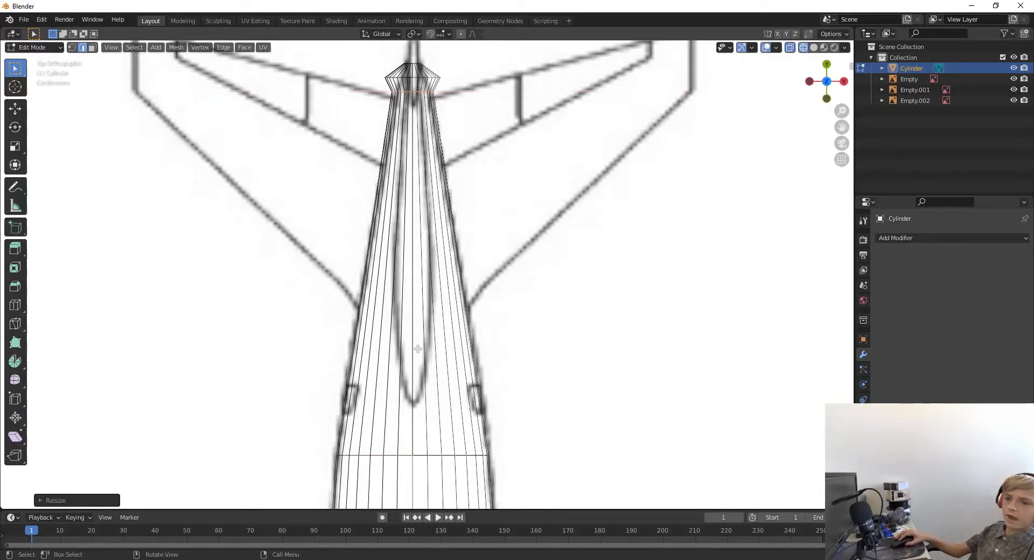
Add an edge loop just behind the rearmost doors and scale it along X to the blueprint's fuselage outline
key("ctrl+r")
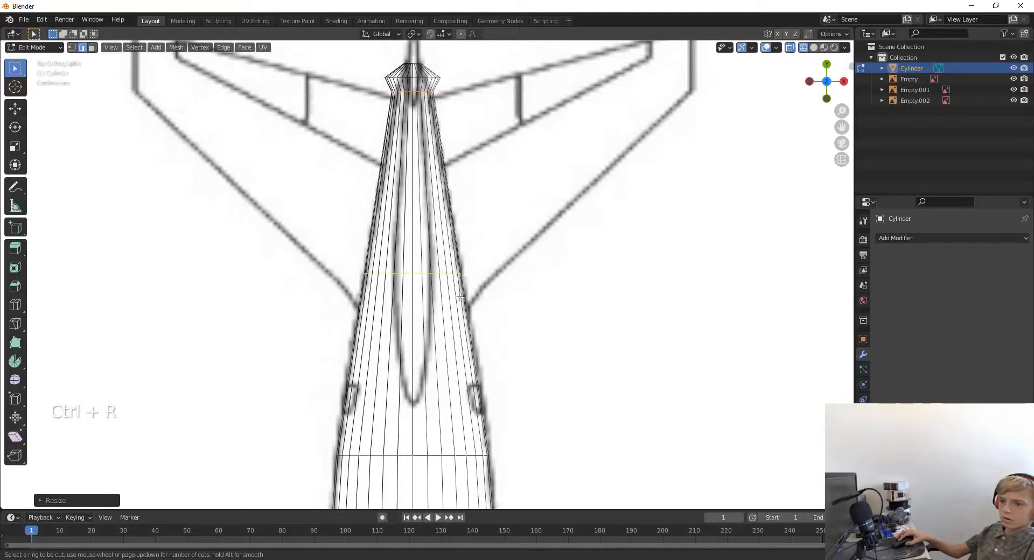
left_click(461, 287)
left_click(474, 373)
key("s")
key("x")
left_click(562, 382)
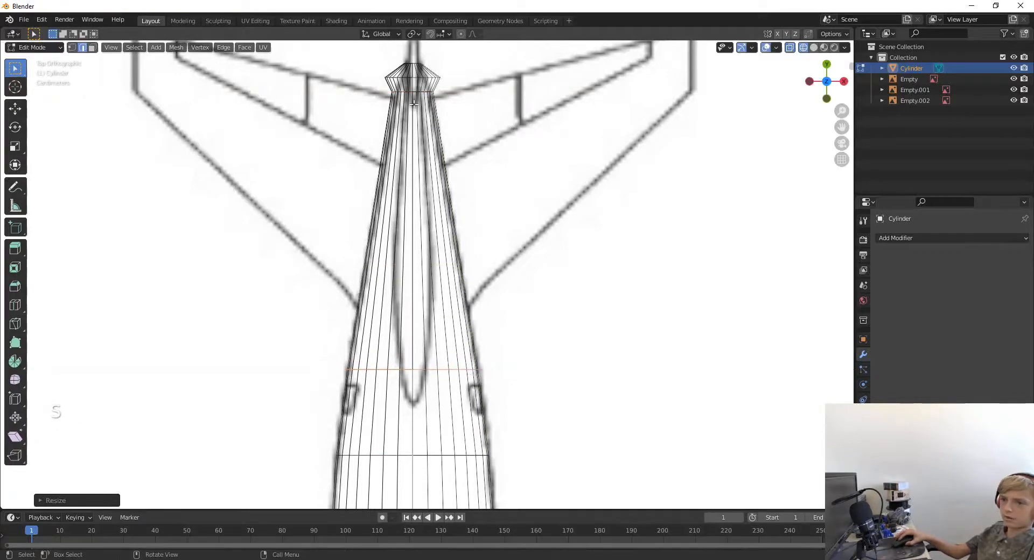
Narrow the edge loop next to the tail tip along X and shrink the tip's end loop uniformly
left_click(411, 77)
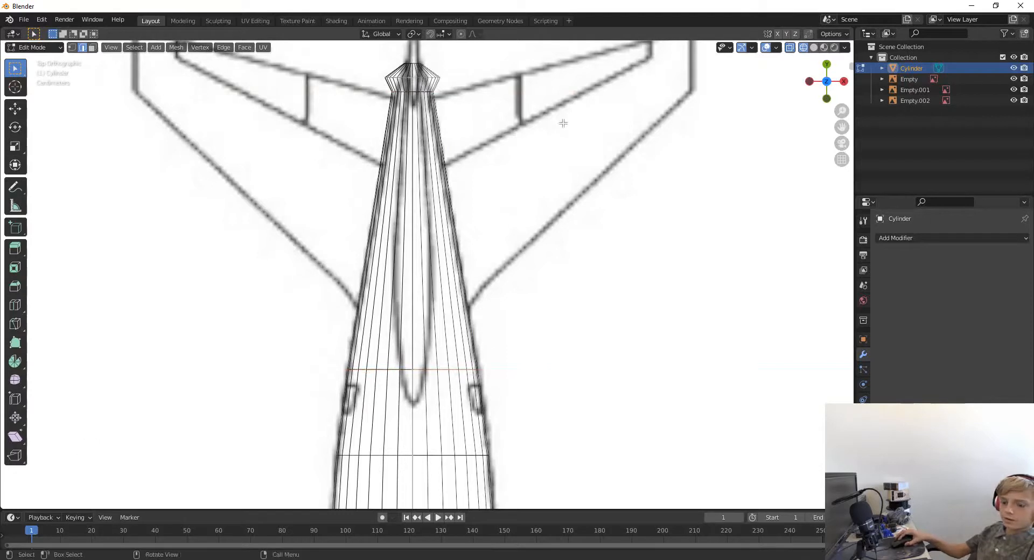
key("s")
key("x")
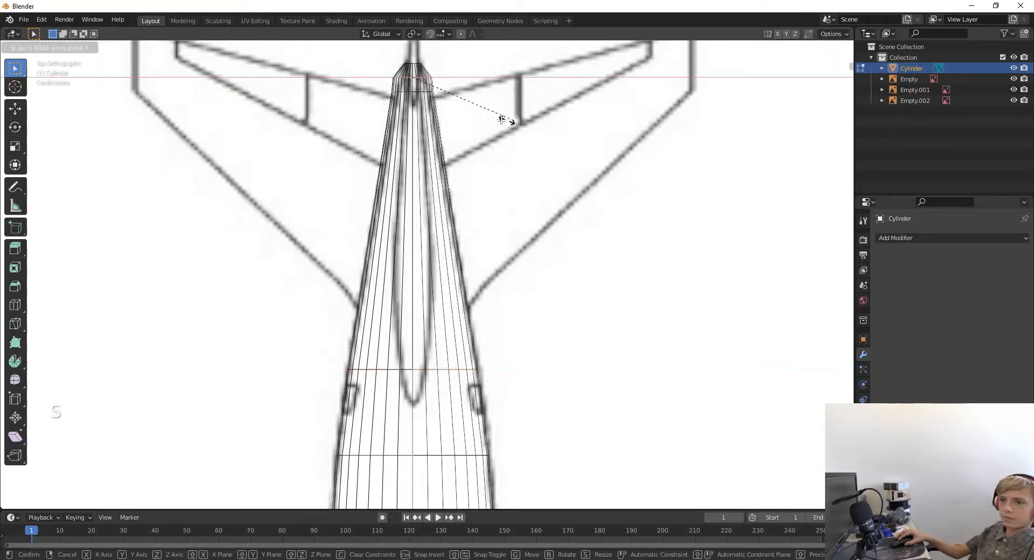
left_click(458, 118)
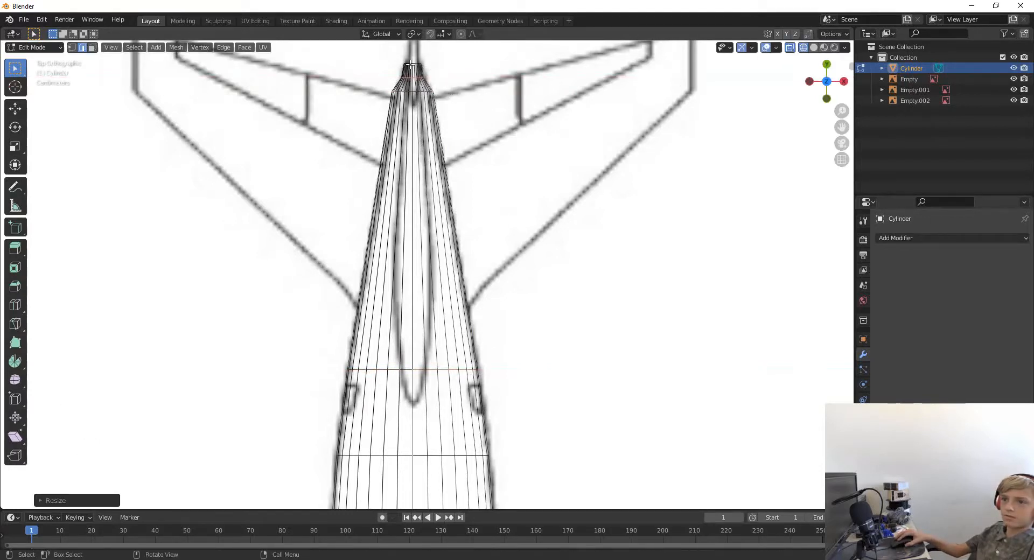
left_click(414, 63, "alt")
key("s")
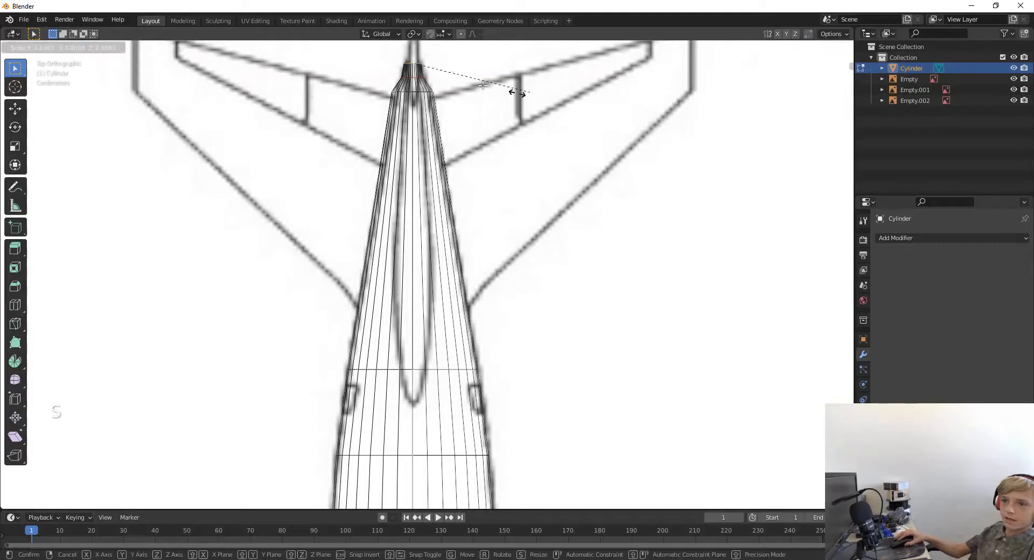
left_click(500, 70)
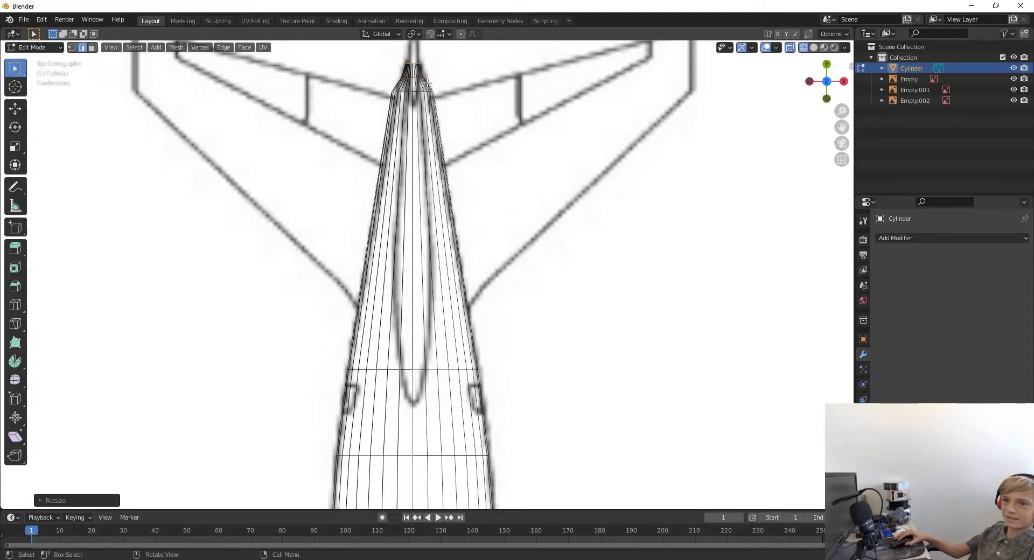
Widen the edge loop next to the tail tip along X so the tip tapers evenly
left_click(423, 78, "alt")
key("s")
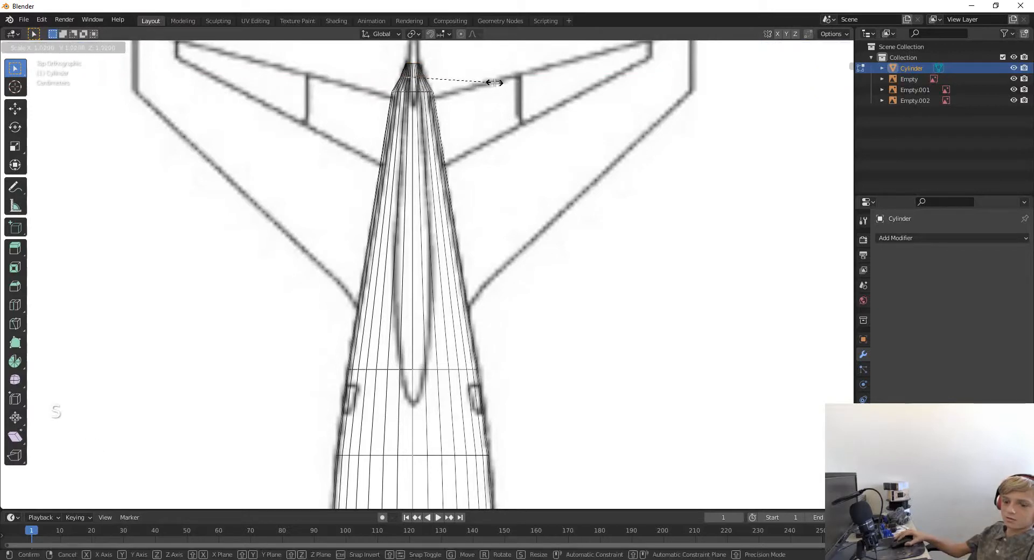
key("x")
left_click(515, 81)
Return the fuselage to Object Mode and display it in solid shading, viewed from its side
middle_click_drag(662, 205, 600, 142)
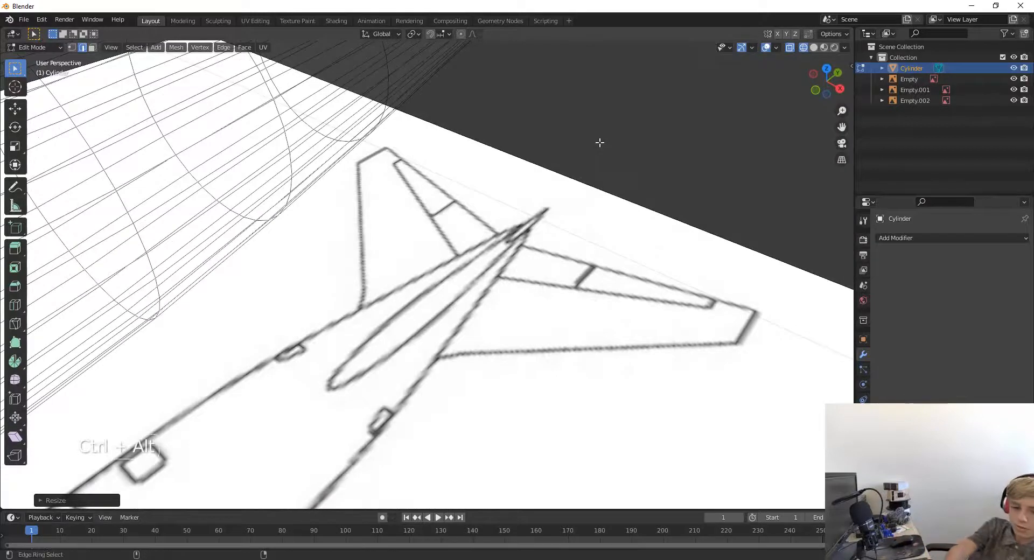
key("ctrl+alt+q")
scroll(594, 238, "down", 2)
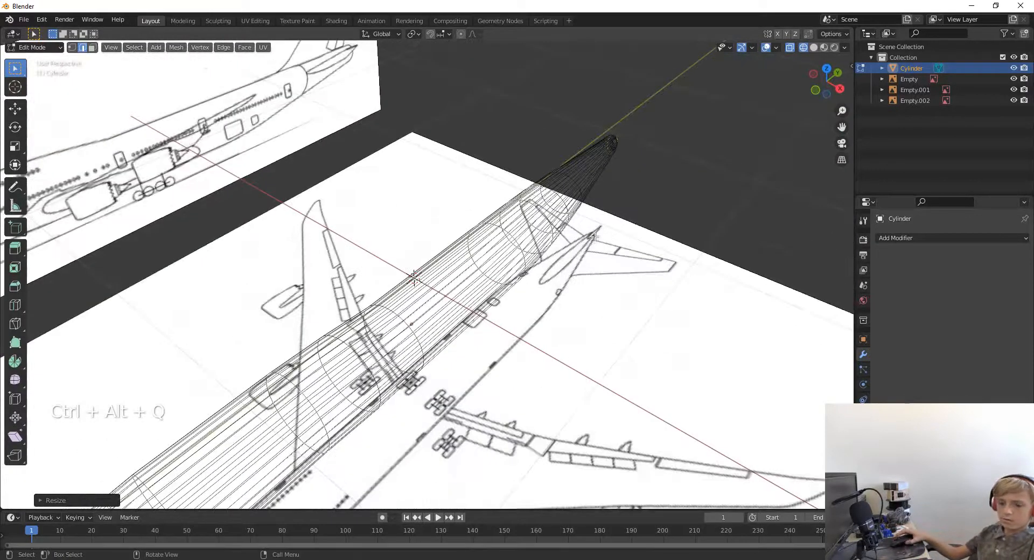
key("Tab")
key("KP_4")
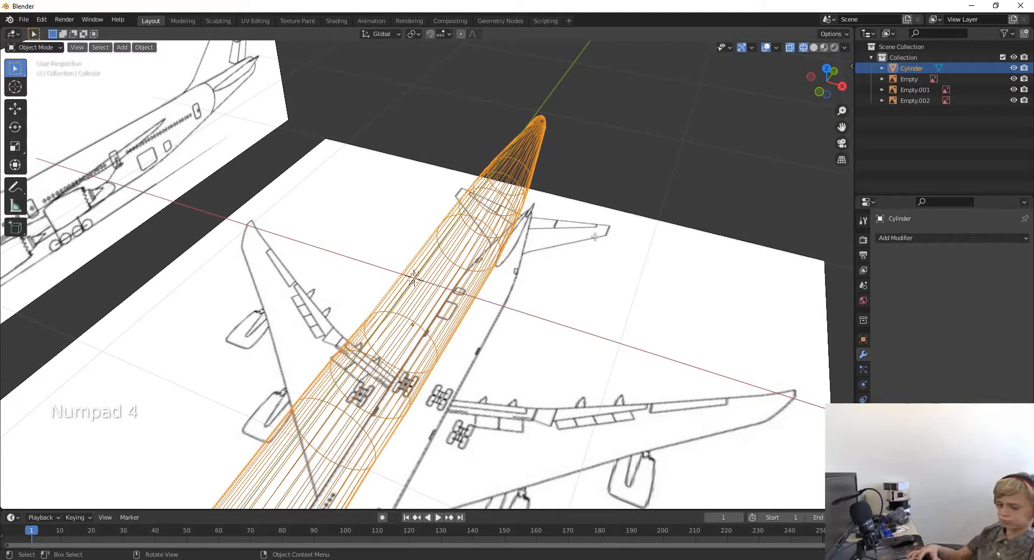
key("z")
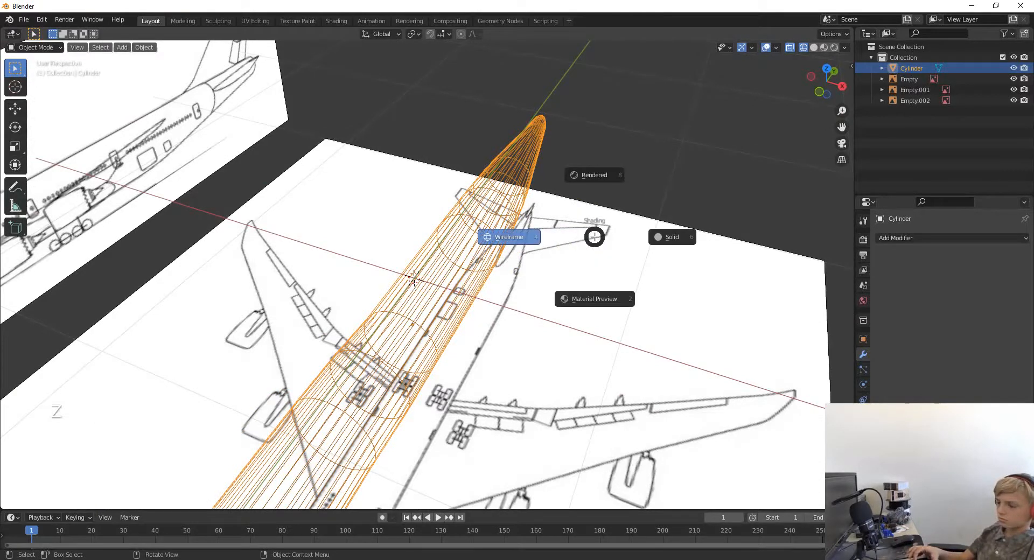
left_click(671, 237)
mouse_move(599, 251)
middle_mouse_down()
mouse_move(579, 212)
mouse_move(476, 183)
mouse_move(406, 196)
mouse_move(468, 212)
mouse_move(576, 311)
mouse_move(540, 227)
mouse_move(473, 202)
mouse_move(390, 201)
mouse_move(409, 191)
mouse_move(404, 280)
mouse_move(518, 329)
mouse_move(629, 288)
mouse_move(480, 302)
mouse_move(450, 342)
mouse_move(491, 416)
mouse_move(503, 212)
mouse_move(521, 250)
middle_mouse_up()
scroll(518, 328, "up", 4)
mouse_move(398, 243)
middle_mouse_down()
mouse_move(406, 258)
mouse_move(383, 227)
mouse_move(388, 237)
middle_mouse_up()
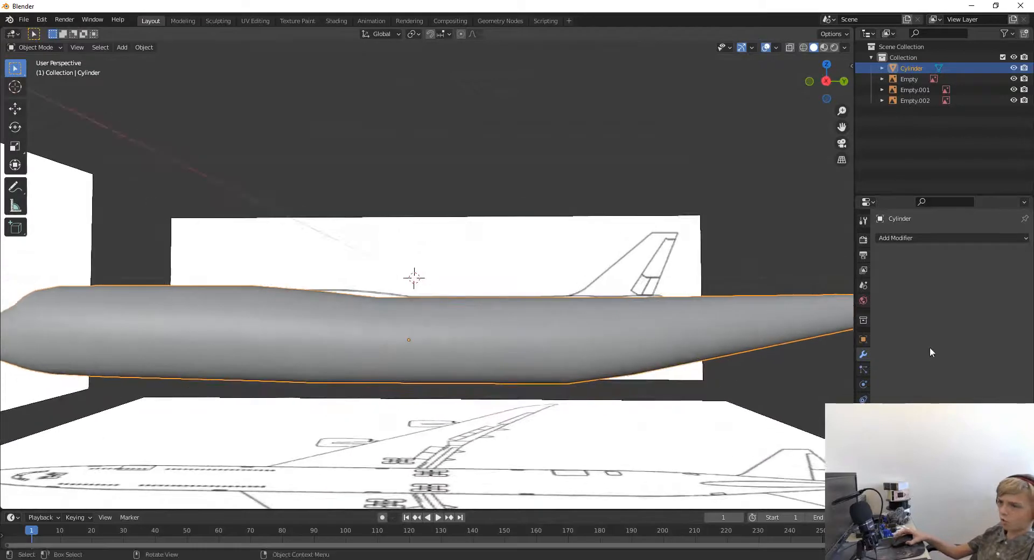
Add a Subdivision modifier to the fuselage and reopen its mesh for editing in the right orthographic view
left_click(902, 238)
left_click(805, 434)
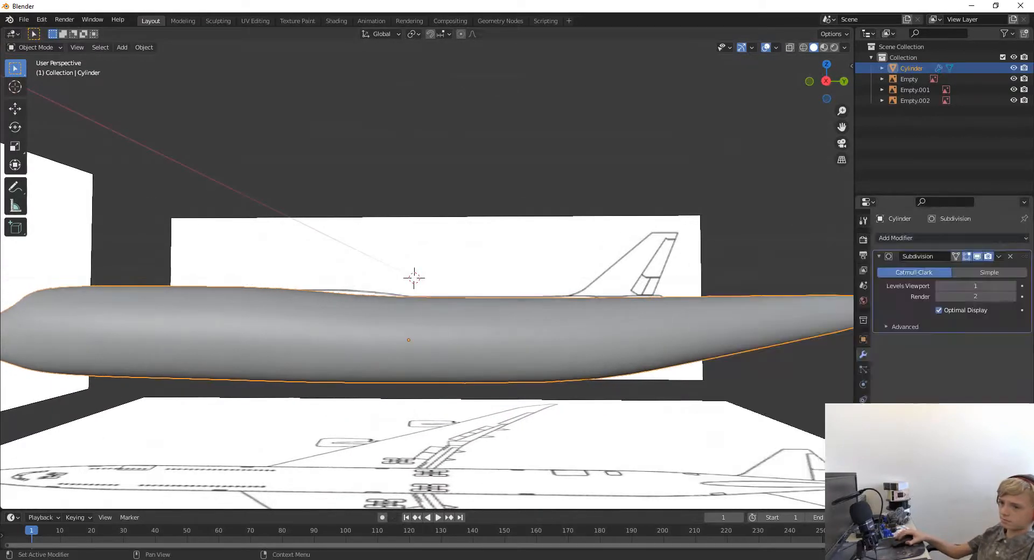
middle_click_drag(558, 235, 582, 243)
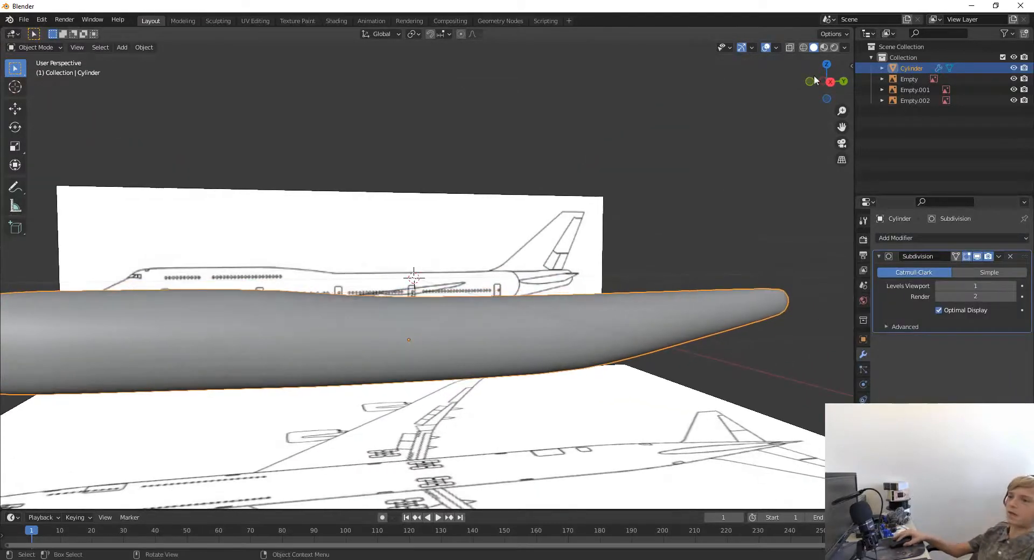
left_click(829, 84)
key("Tab")
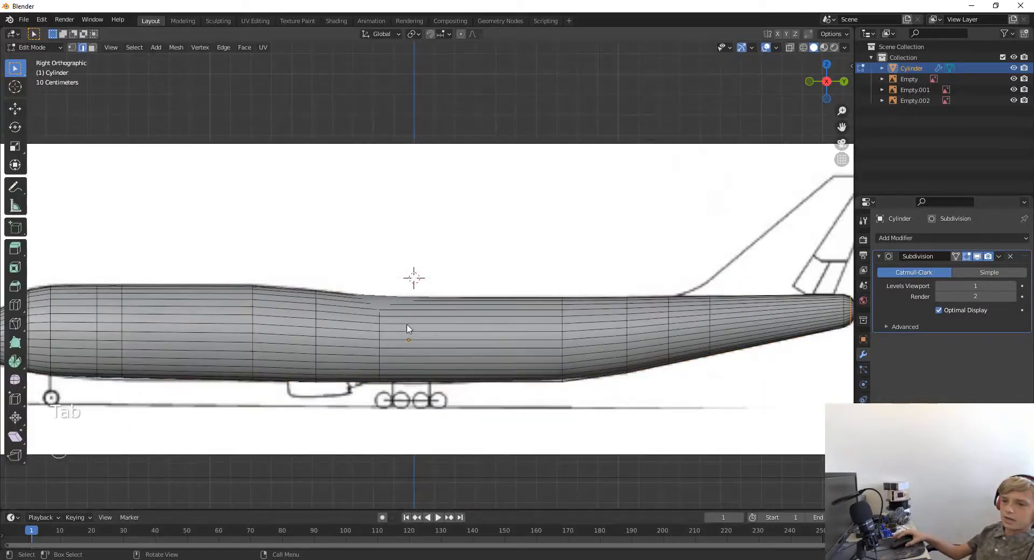
Add two evenly spaced edge loops across the long mid-fuselage section above the landing gear
scroll(408, 328, "up", 5)
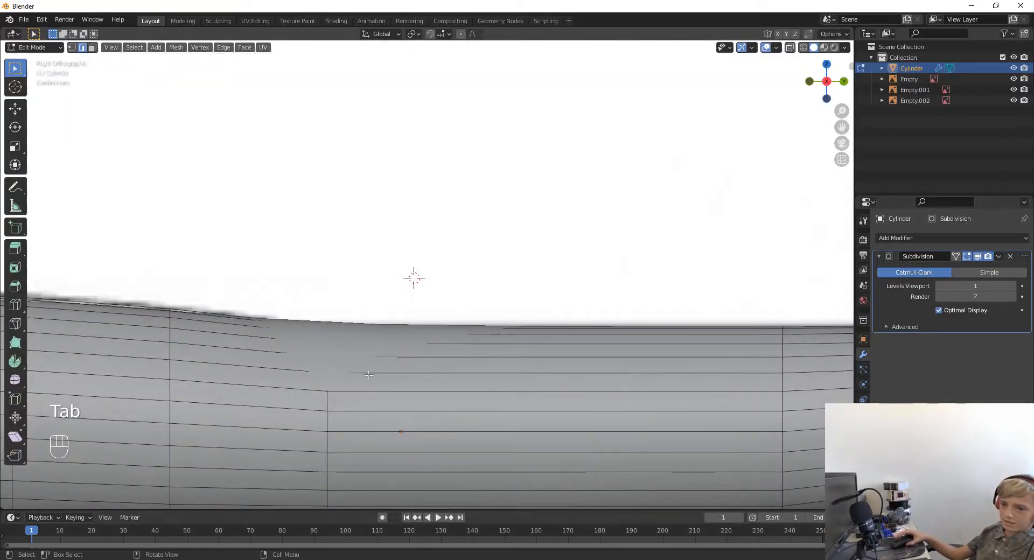
scroll(505, 362, "down", 2)
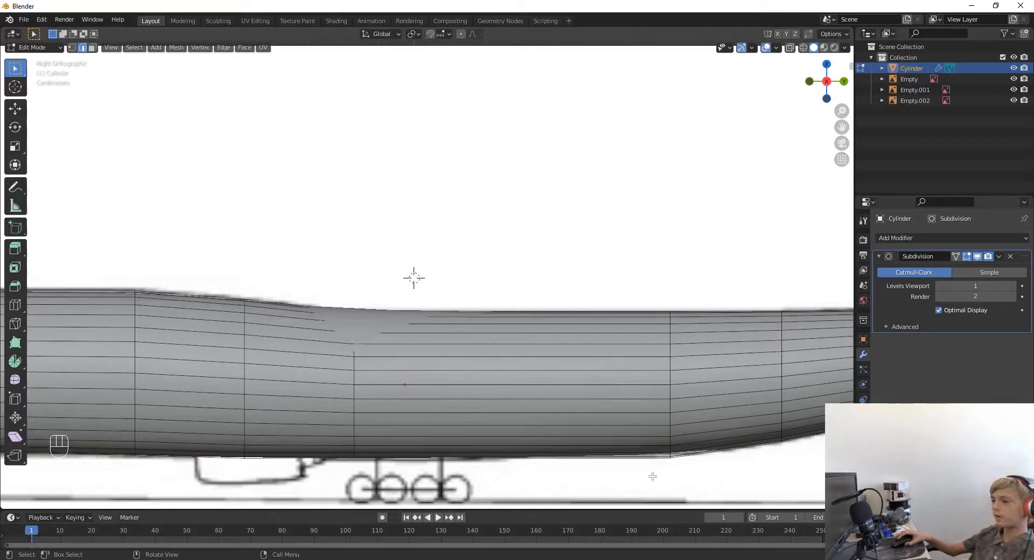
key("ctrl+r")
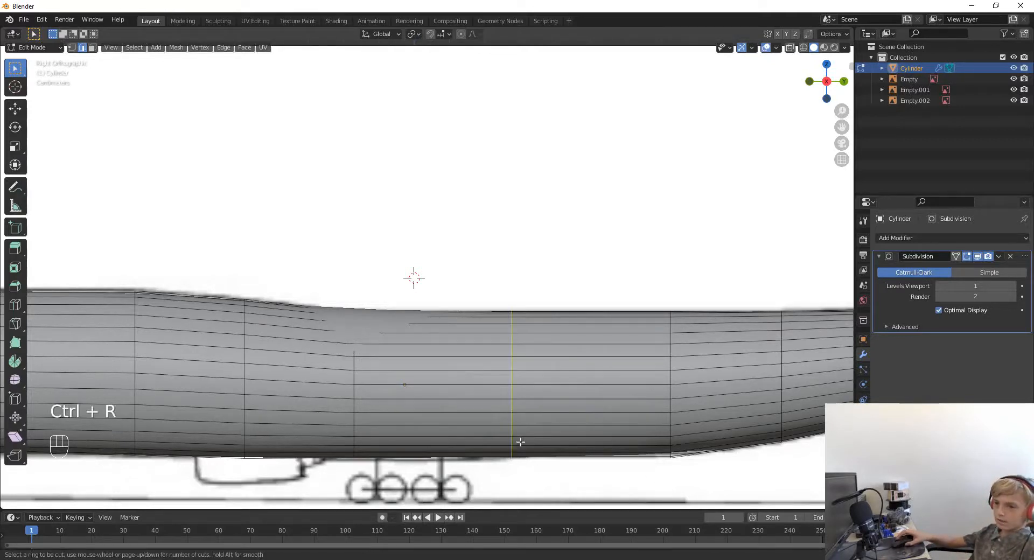
scroll(520, 441, "up", 1)
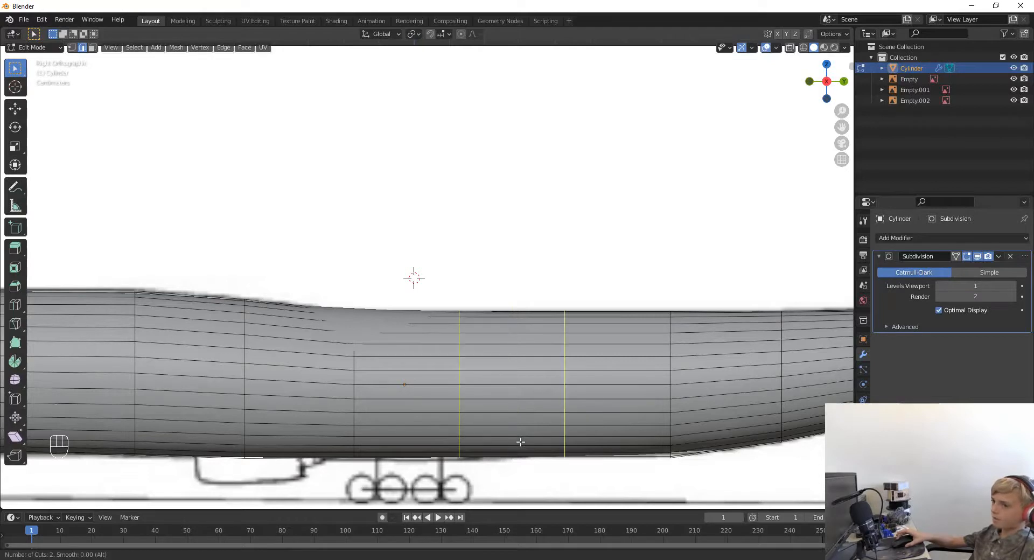
left_click(520, 442)
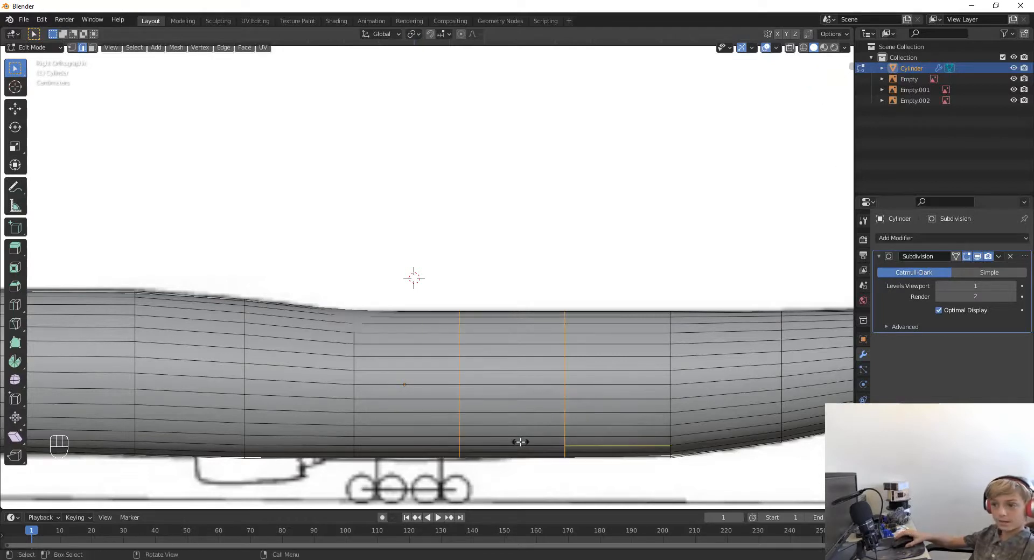
right_click(565, 438)
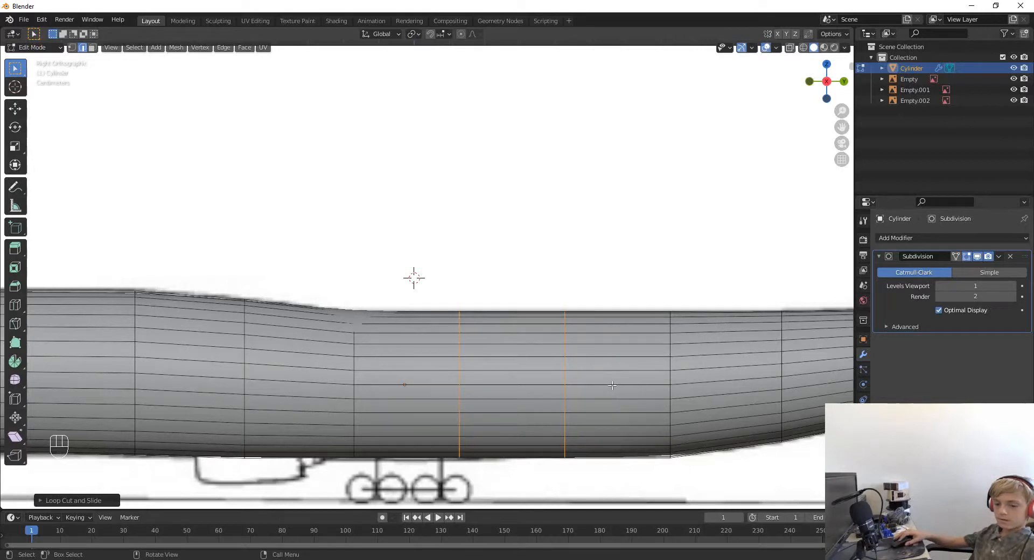
Spread the two new mid-fuselage loops apart along Y until each sits just inside the section's end loops
key("s")
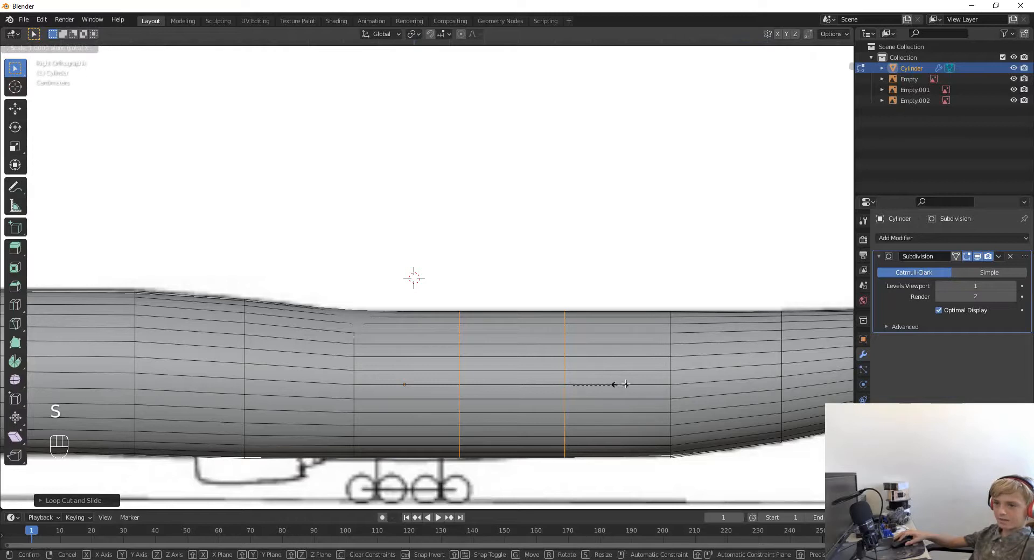
key("x")
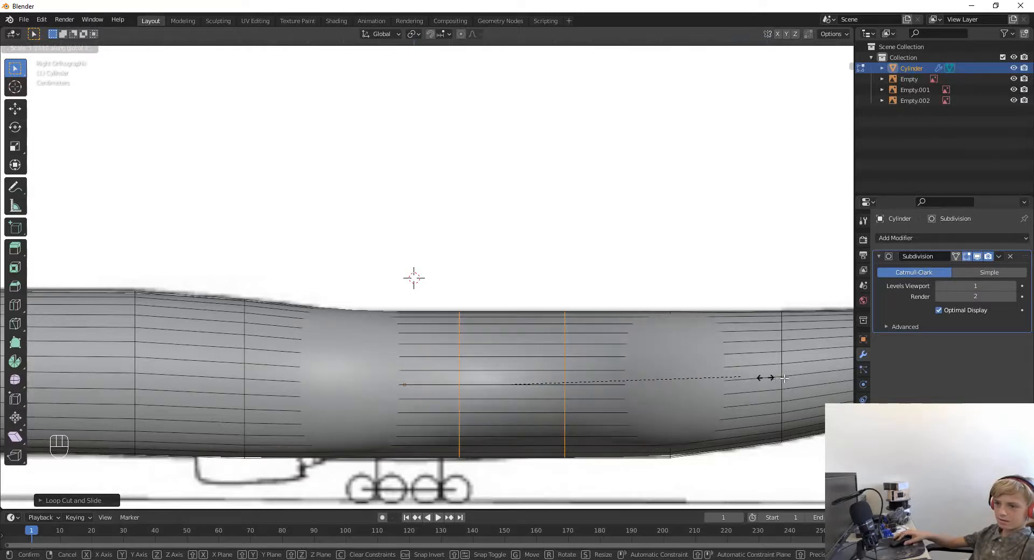
key("y")
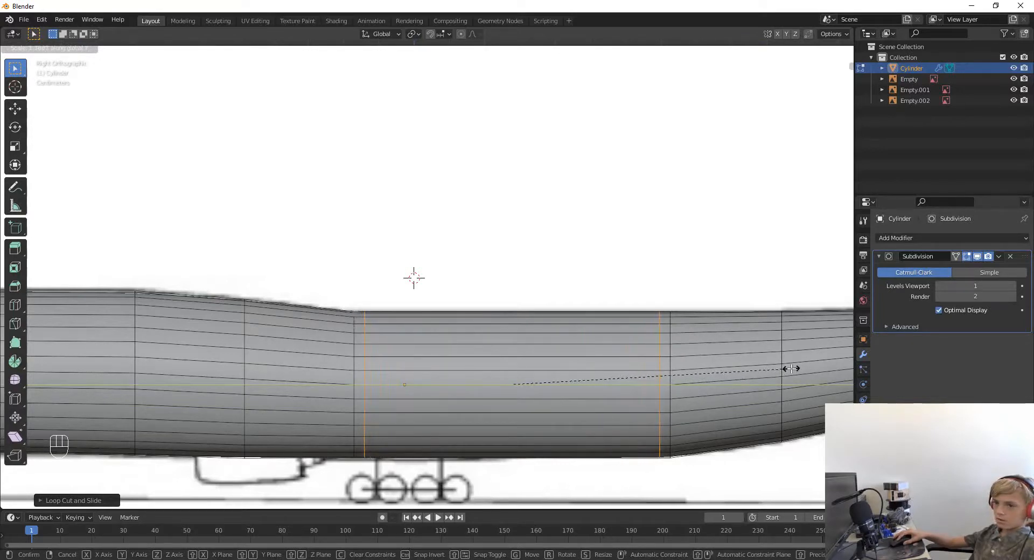
left_click(790, 368)
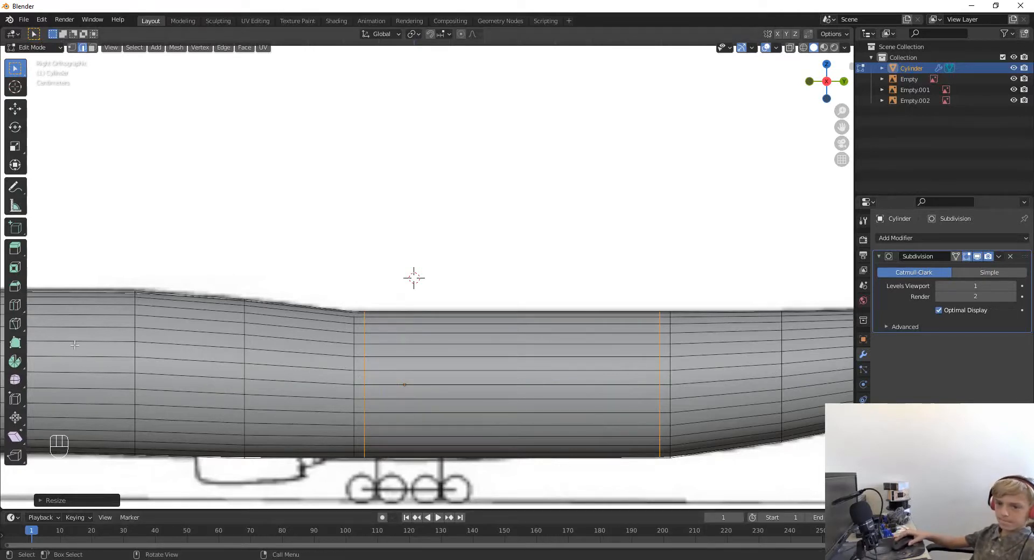
Add a supporting edge loop on the upper-deck section, slid close to the loop where the roof starts sloping down
key("ctrl+r")
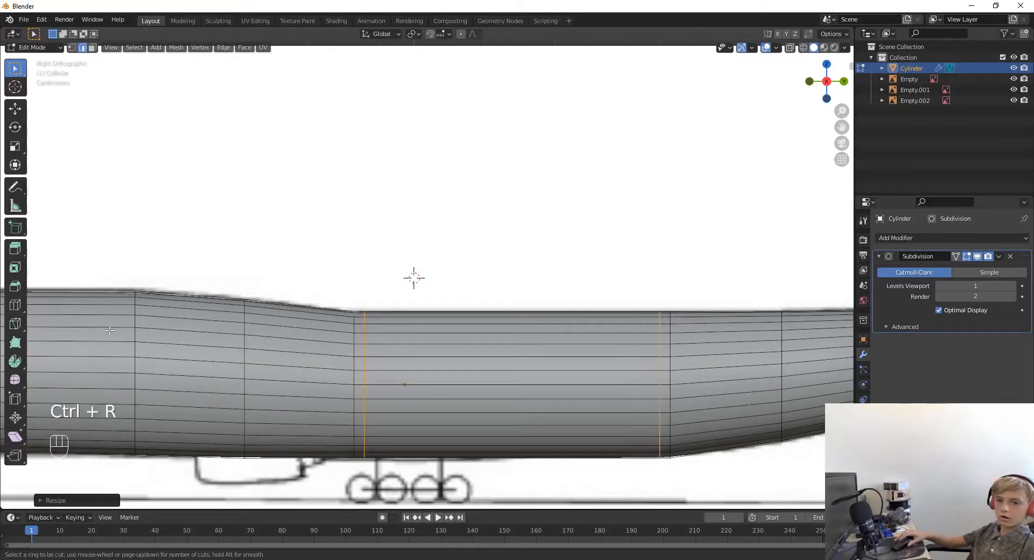
left_click(54, 355)
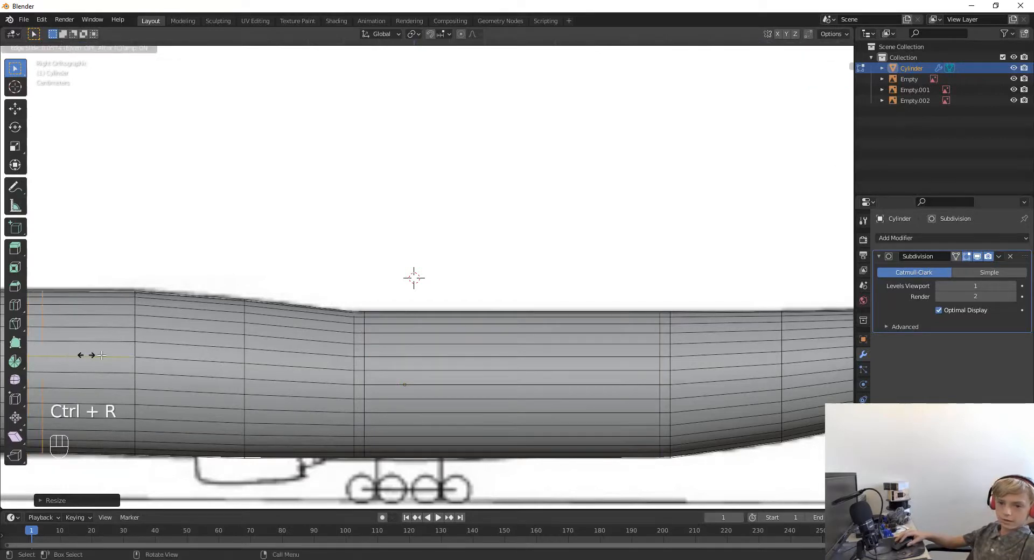
left_click(154, 353)
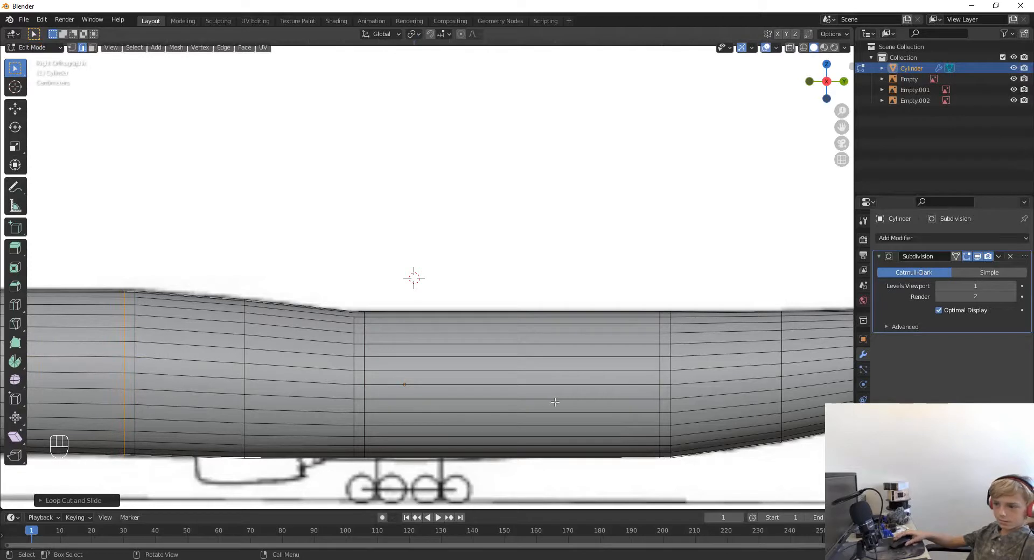
Try to enlarge the second edge loop behind the nose wheel uniformly to meet the blueprint's belly line, and undo the scaling
middle_click_drag(242, 350, 264, 432, "shift")
middle_click_drag(366, 427, 345, 411, "shift")
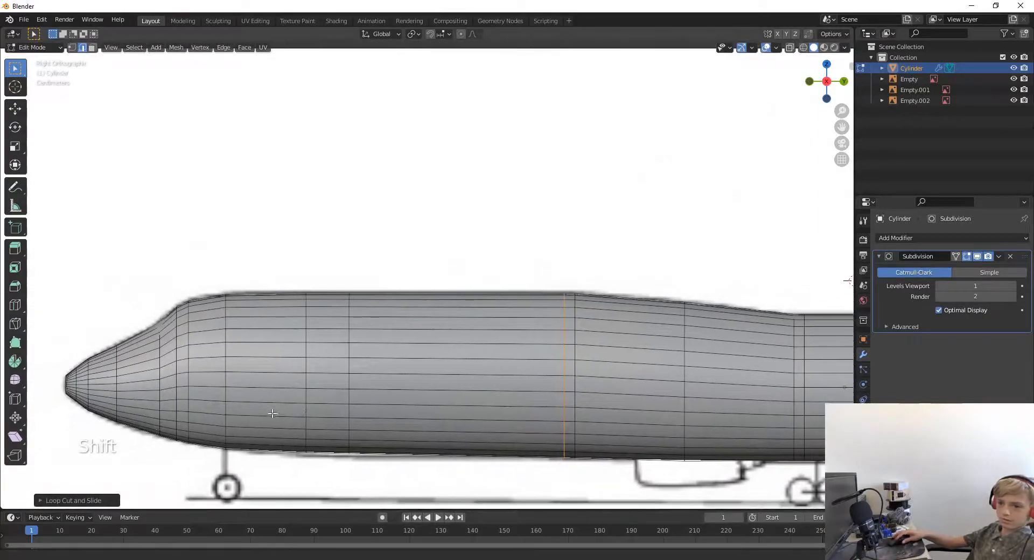
left_click(350, 381, "alt")
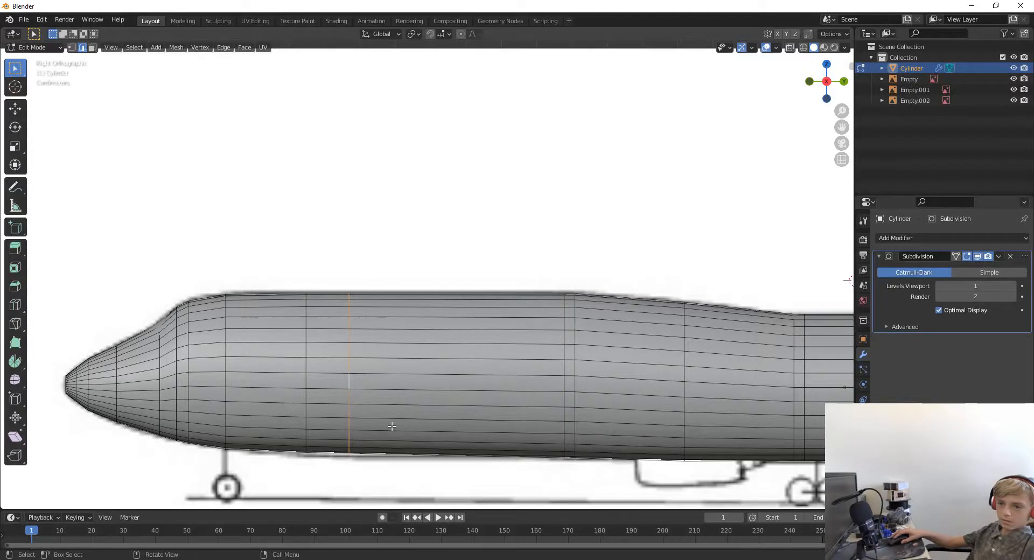
key("s")
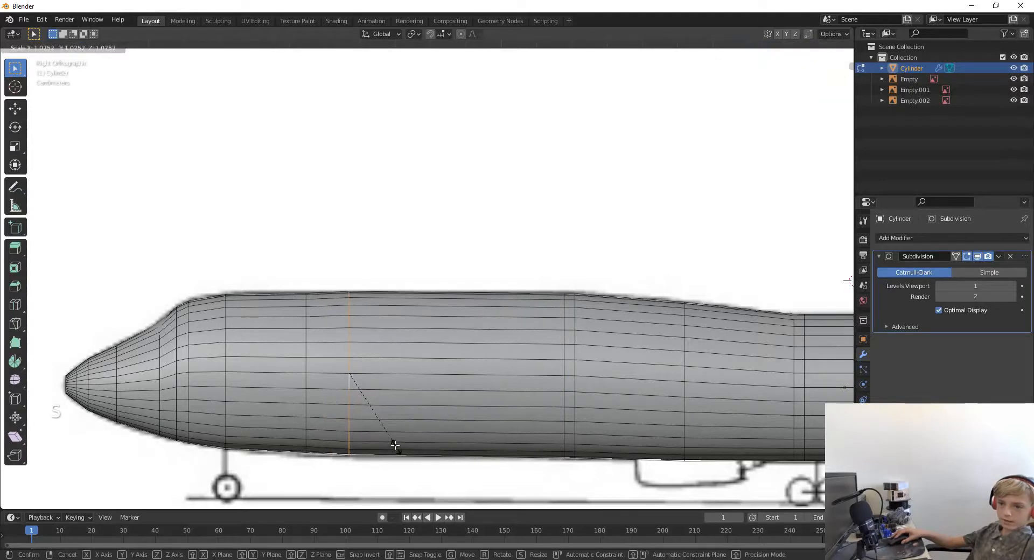
left_click(393, 445)
key("ctrl+z")
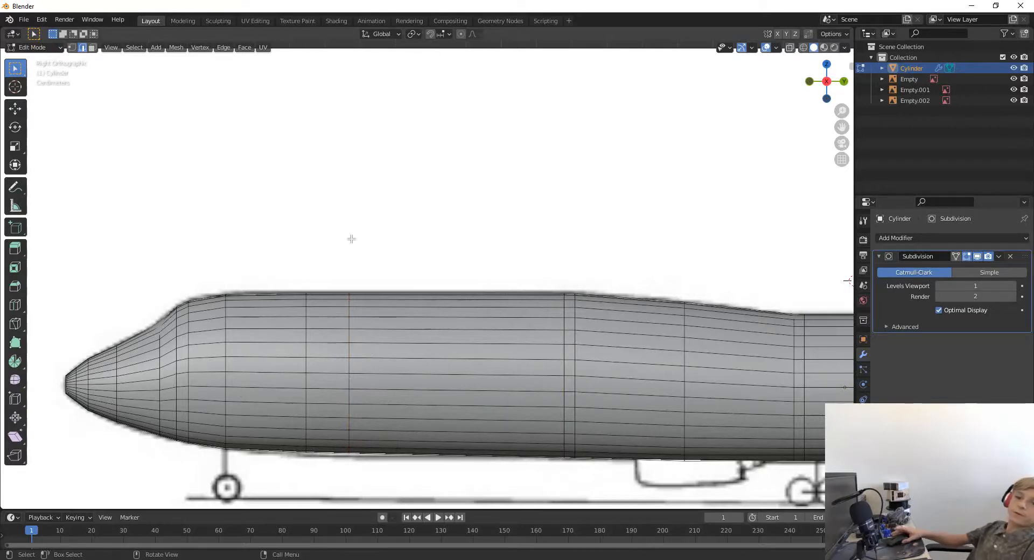
Return the fuselage to Object Mode and deselect it in a perspective view of its smoothed side
middle_click_drag(503, 244, 505, 297)
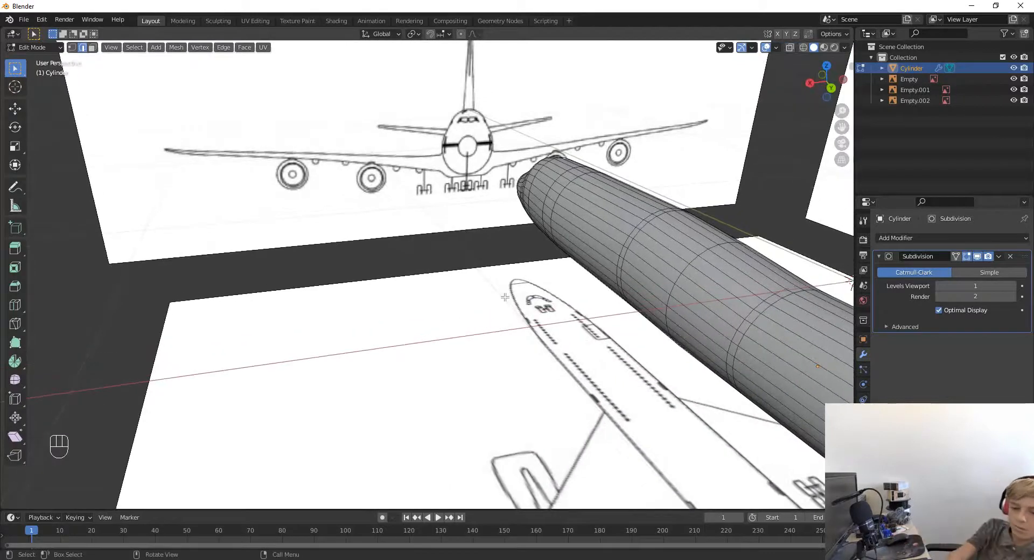
key("ctrl+alt+q")
scroll(453, 332, "down", 5)
middle_click_drag(452, 332, 474, 354)
key("ctrl+alt+q")
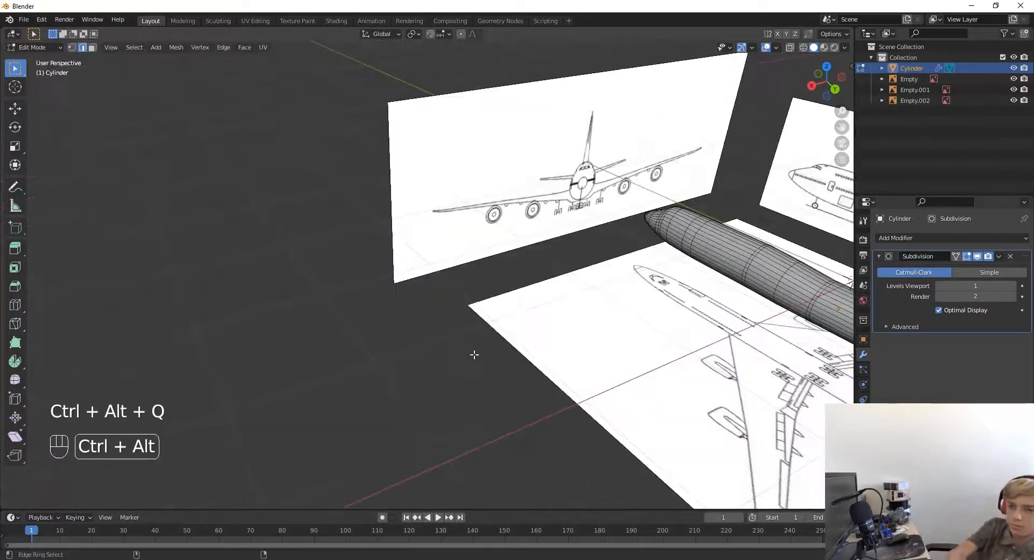
middle_click_drag(551, 288, 421, 182, "shift")
key("Tab")
scroll(423, 315, "up", 4)
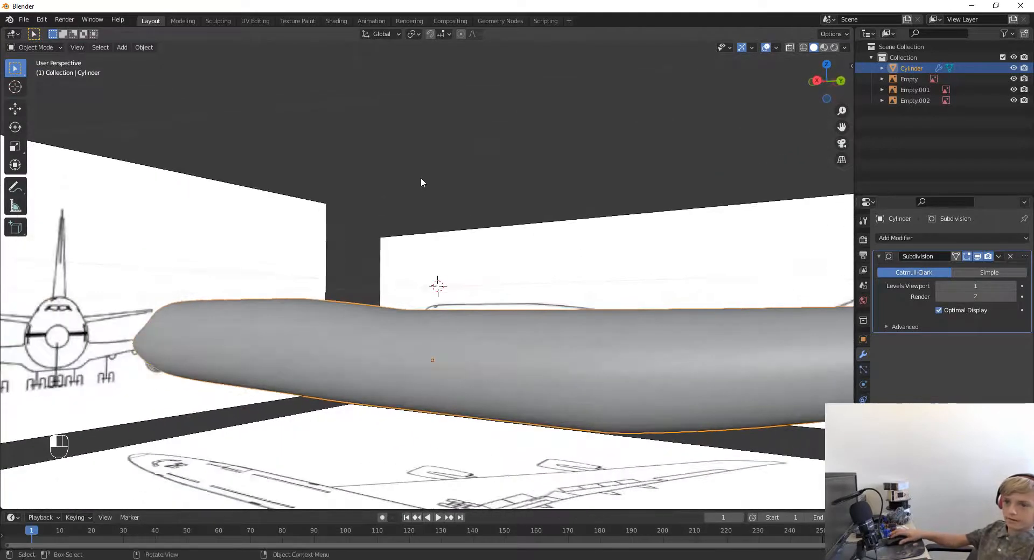
left_click(421, 179)
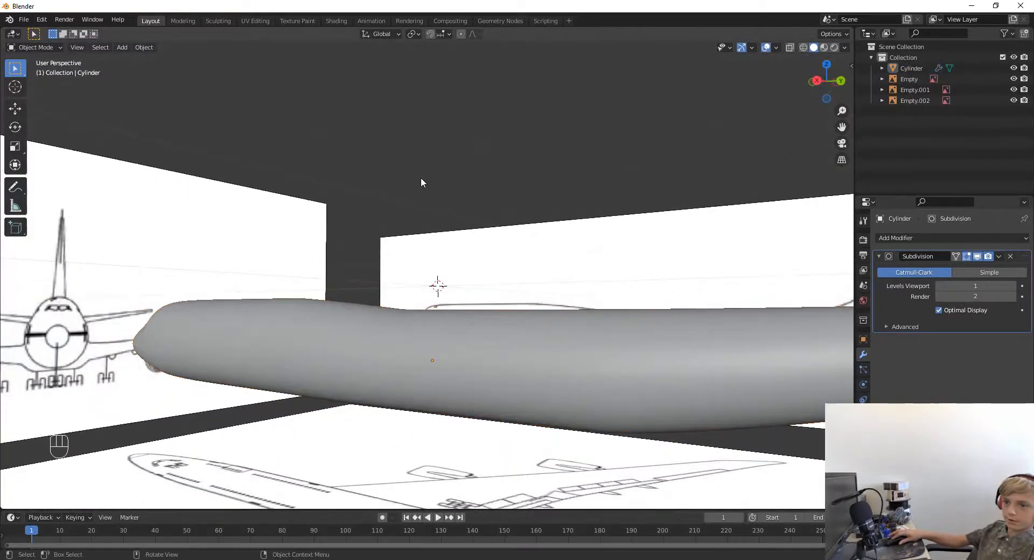
Compare the fuselage in wireframe with the top-view blueprint, from the wings to the tail
left_click(826, 64)
scroll(623, 239, "down", 4)
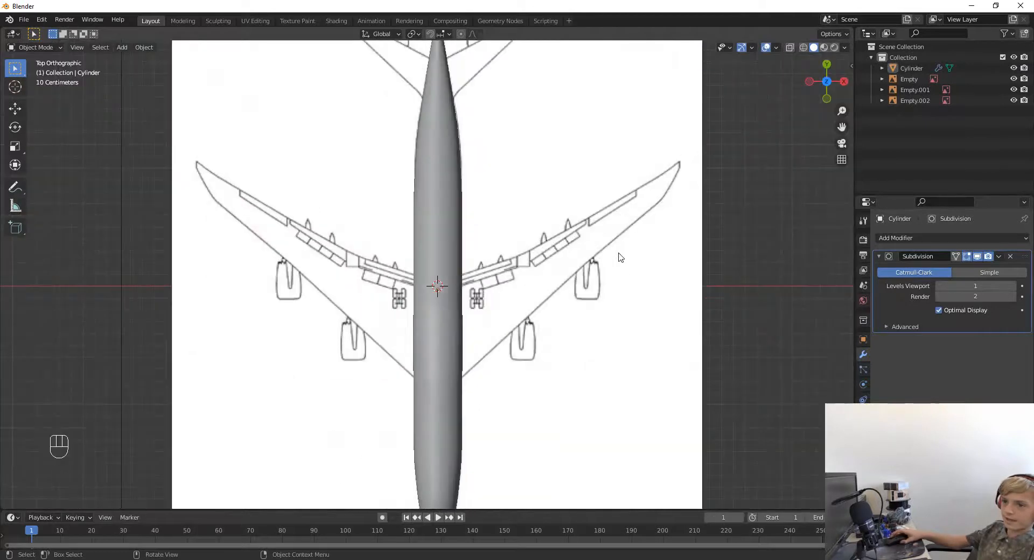
left_click(803, 48)
scroll(586, 280, "up", 3)
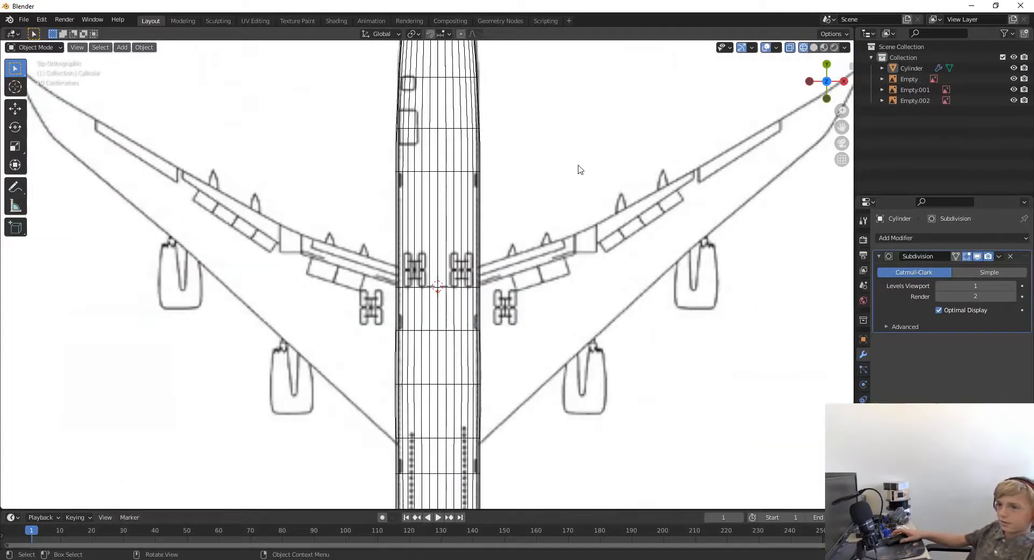
middle_click_drag(572, 146, 558, 373, "shift")
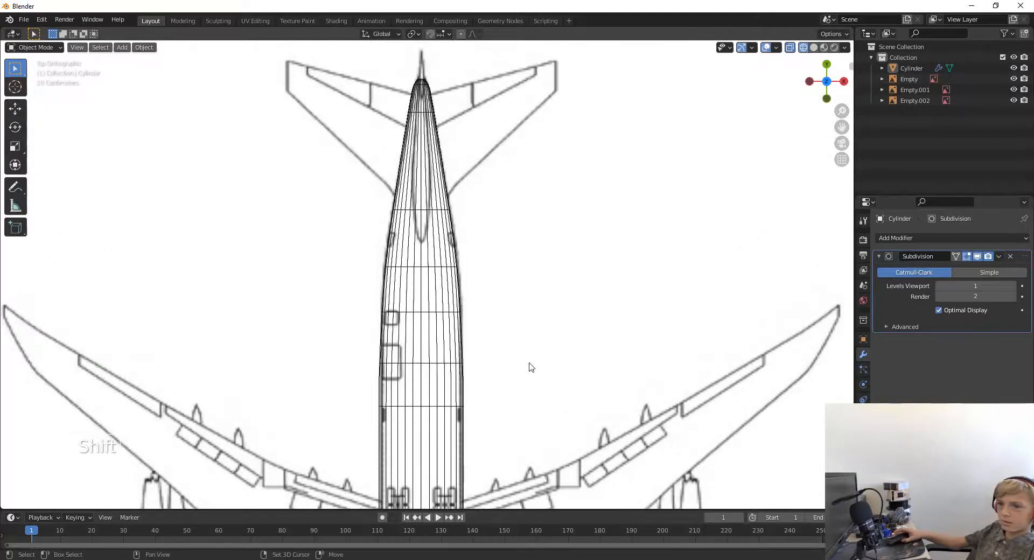
scroll(529, 366, "down", 10, "shift")
mouse_move(499, 363)
middle_mouse_down("shift")
mouse_move(486, 508)
mouse_move(493, 75)
mouse_move(500, 182)
mouse_move(530, 183)
mouse_move(548, 164)
mouse_move(508, 291)
mouse_move(429, 212)
mouse_move(429, 173)
middle_mouse_up("shift")
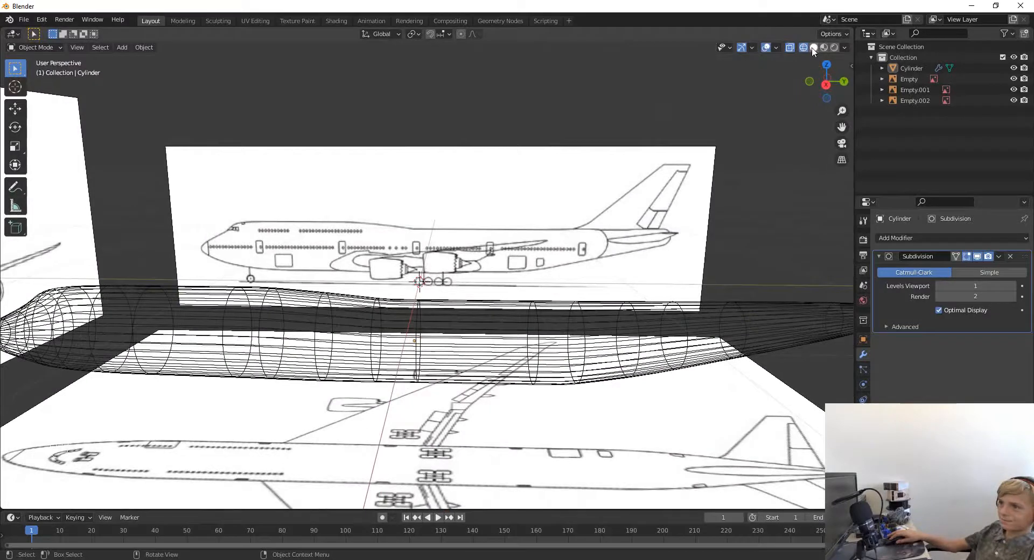
Display the fuselage in solid shading and examine its overall shape from an elevated perspective
left_click(813, 47)
mouse_move(731, 145)
middle_mouse_down()
mouse_move(628, 159)
mouse_move(560, 157)
mouse_move(556, 148)
mouse_move(489, 164)
mouse_move(594, 143)
mouse_move(583, 141)
mouse_move(687, 146)
mouse_move(570, 202)
mouse_move(560, 280)
mouse_move(556, 270)
middle_mouse_up()
scroll(584, 141, "up", 4)
scroll(583, 145, "down", 3)
scroll(570, 201, "down", 2)
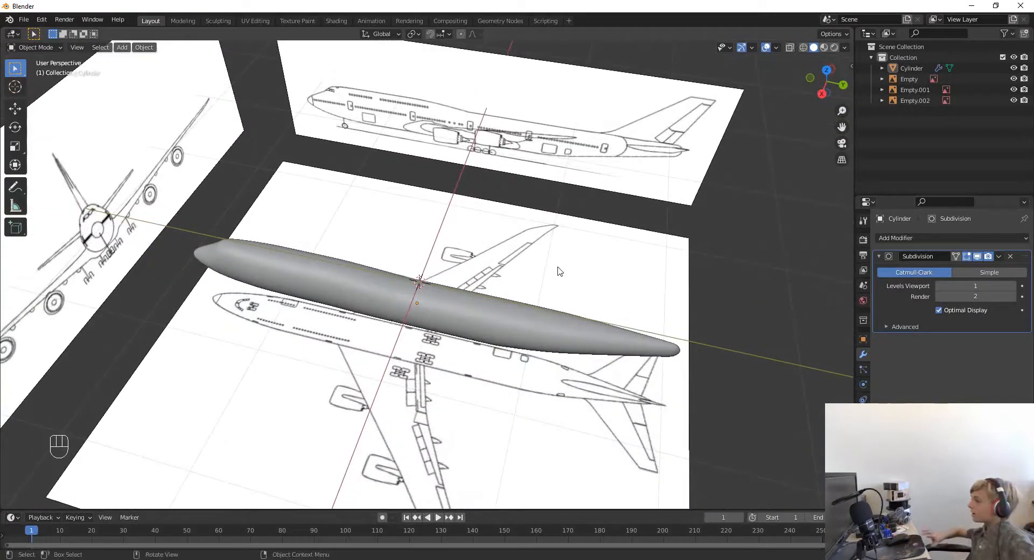